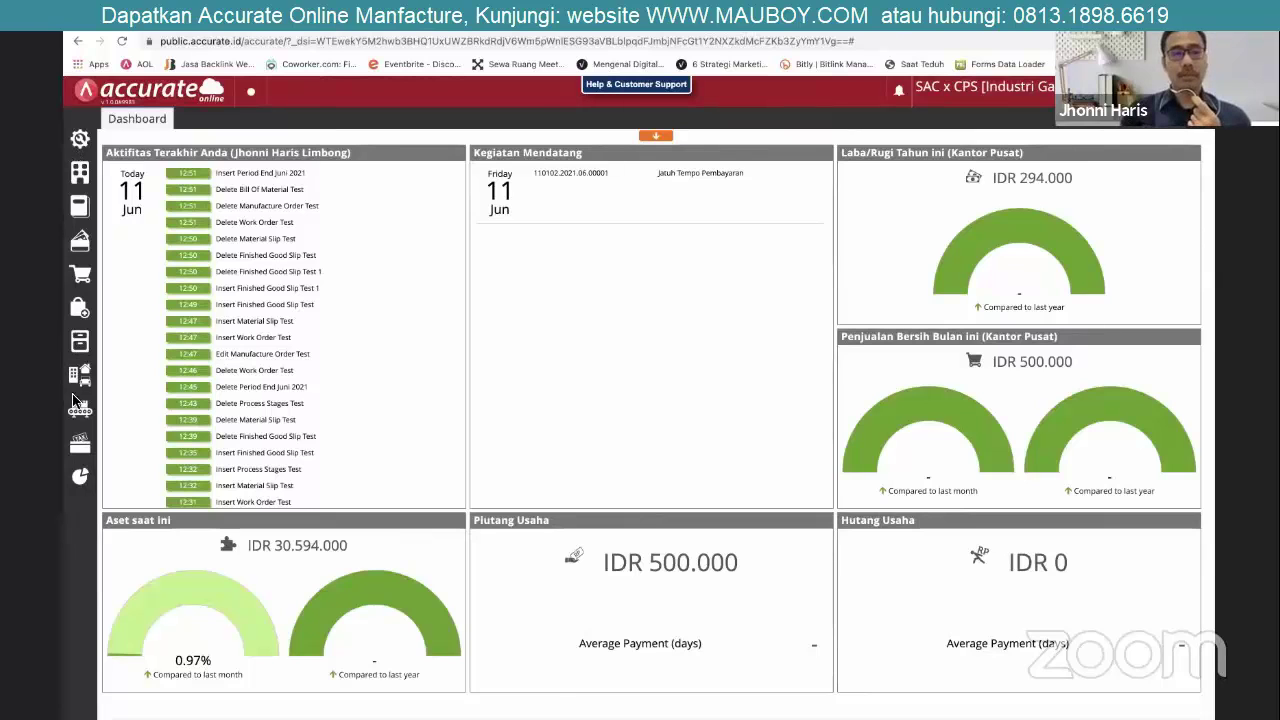
Open the company preferences and display the Manufacture settings.
{"action": "mouse_move", "coordinate": [80, 405]}
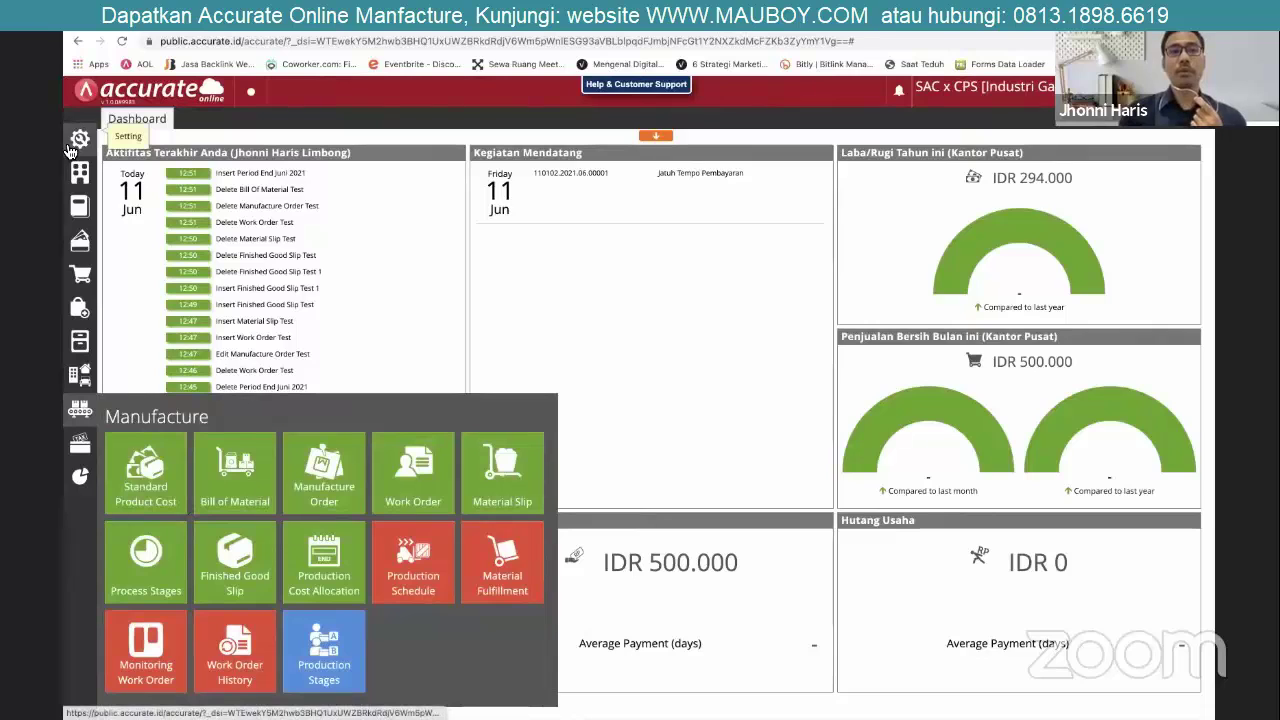
{"action": "mouse_move", "coordinate": [70, 150]}
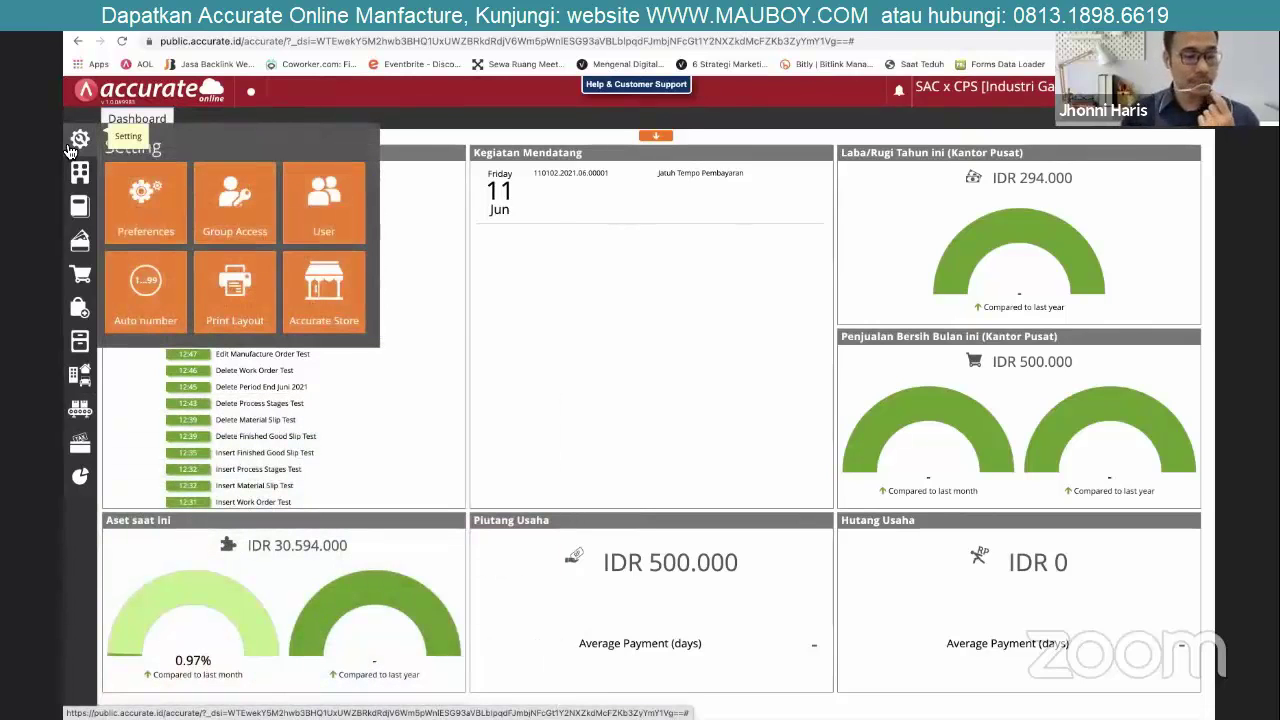
{"action": "left_click", "coordinate": [158, 198]}
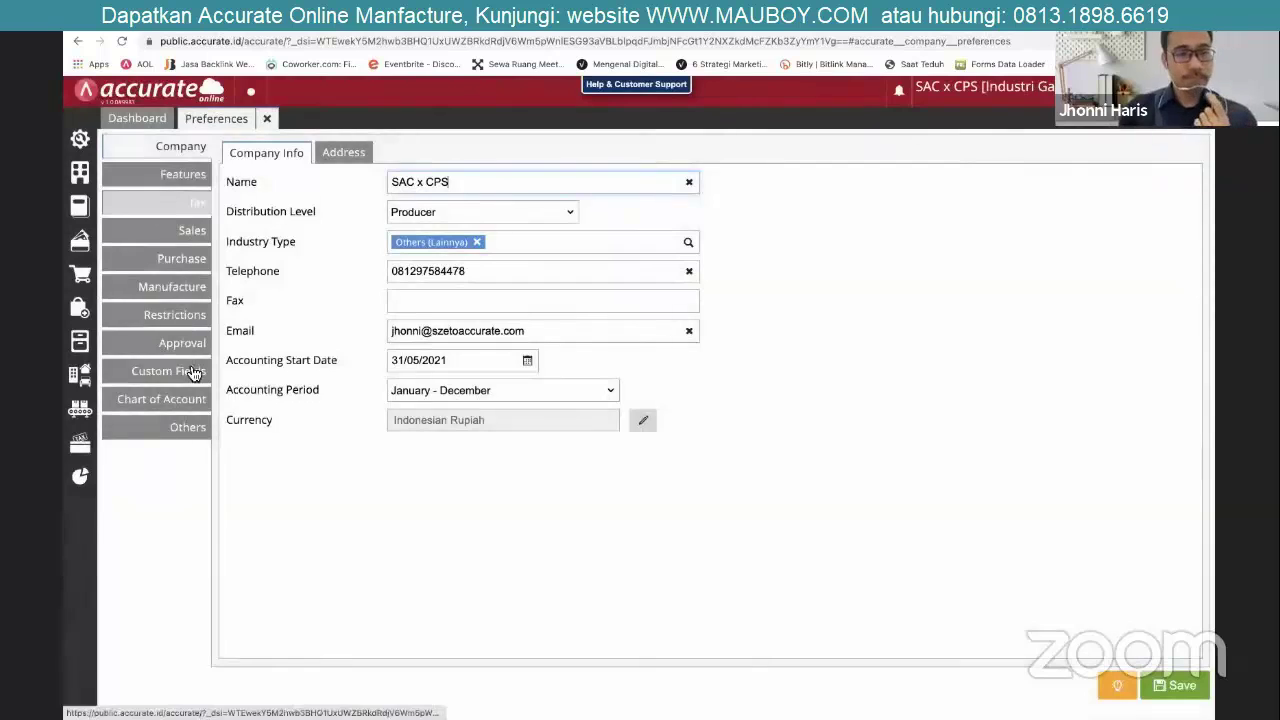
{"action": "left_click", "coordinate": [200, 290]}
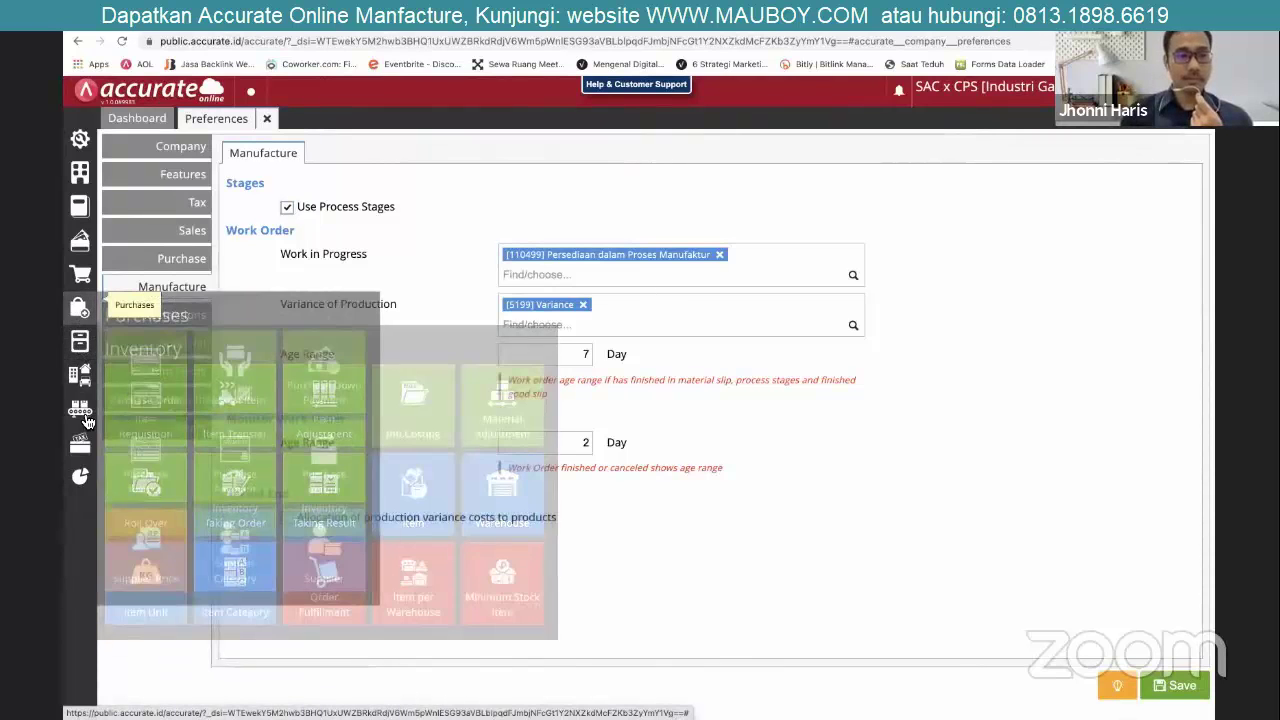
Check the work orders selectable in a new Finished Good Slip against the Work Order age range preference, and close the blank slip.
{"action": "mouse_move", "coordinate": [84, 412]}
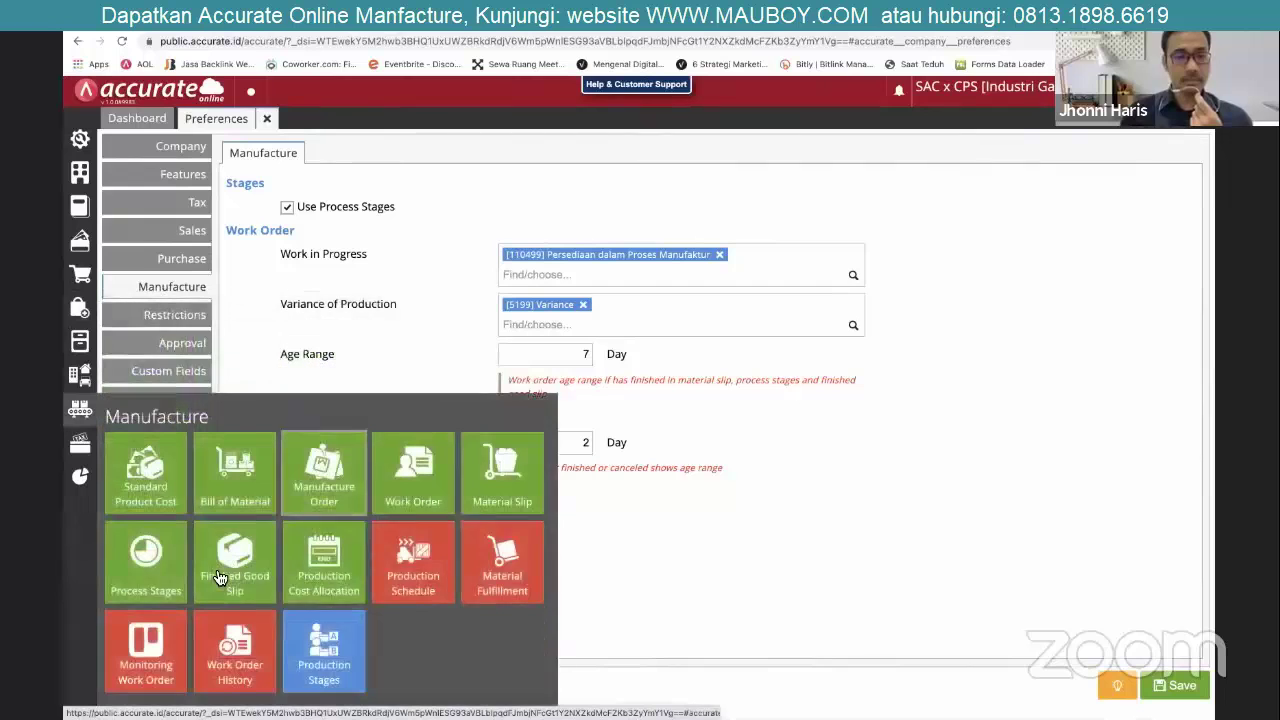
{"action": "left_click", "coordinate": [228, 551]}
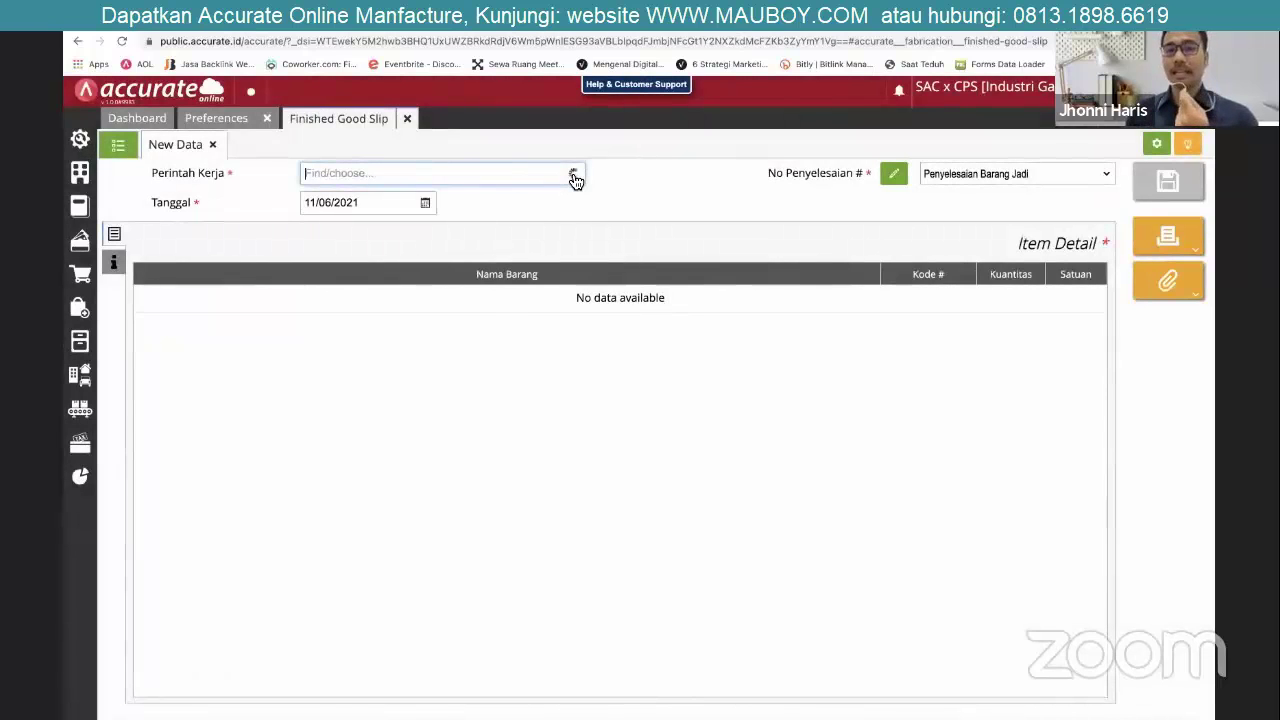
{"action": "left_click", "coordinate": [574, 176]}
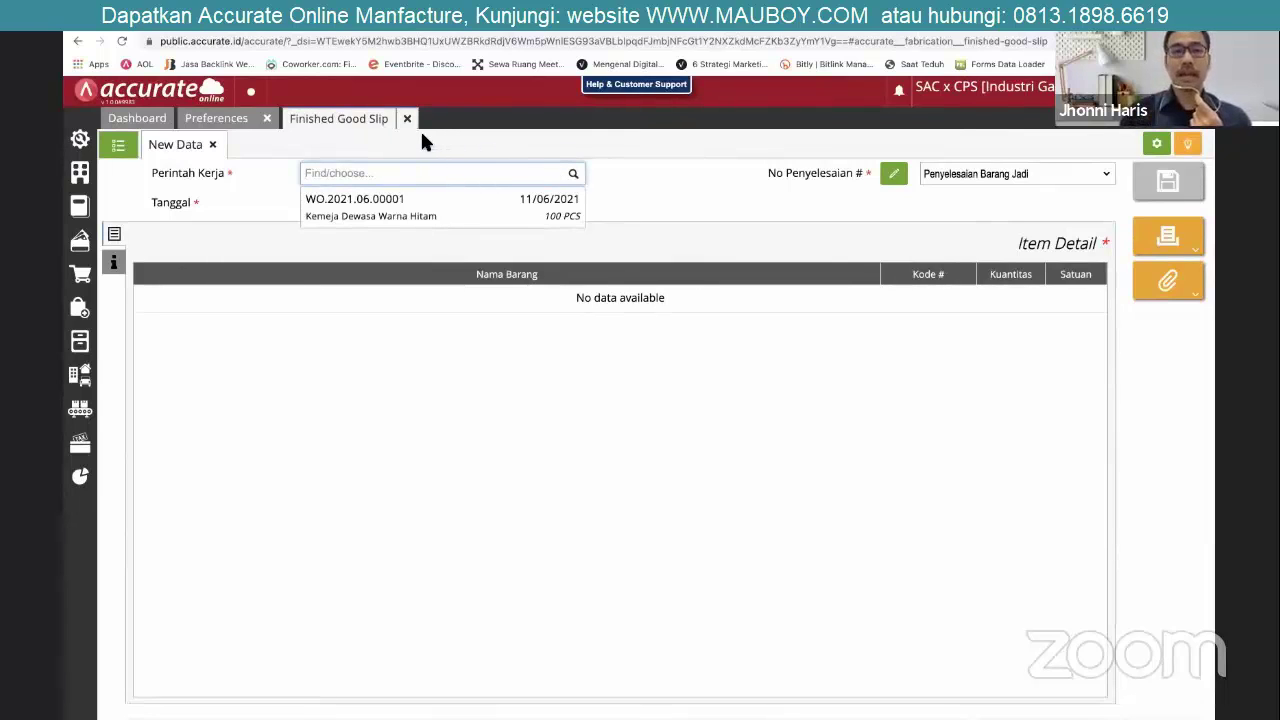
{"action": "left_click", "coordinate": [237, 125]}
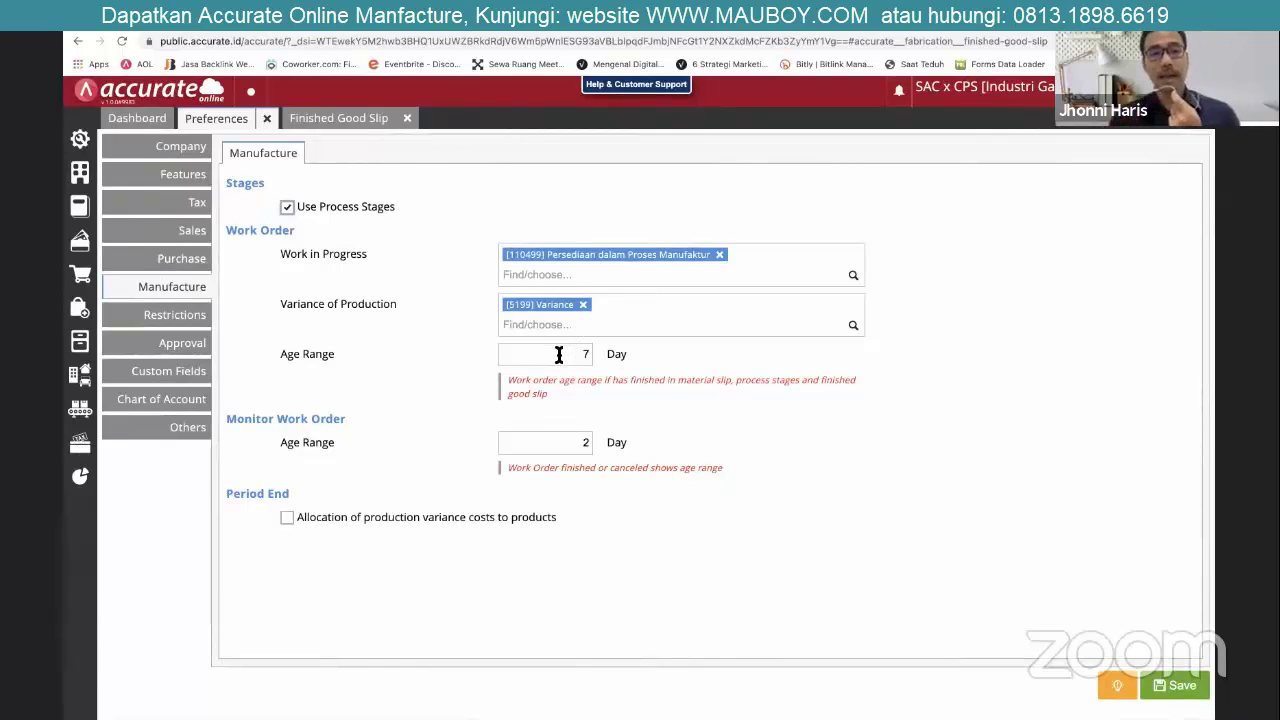
{"action": "left_click", "coordinate": [342, 118]}
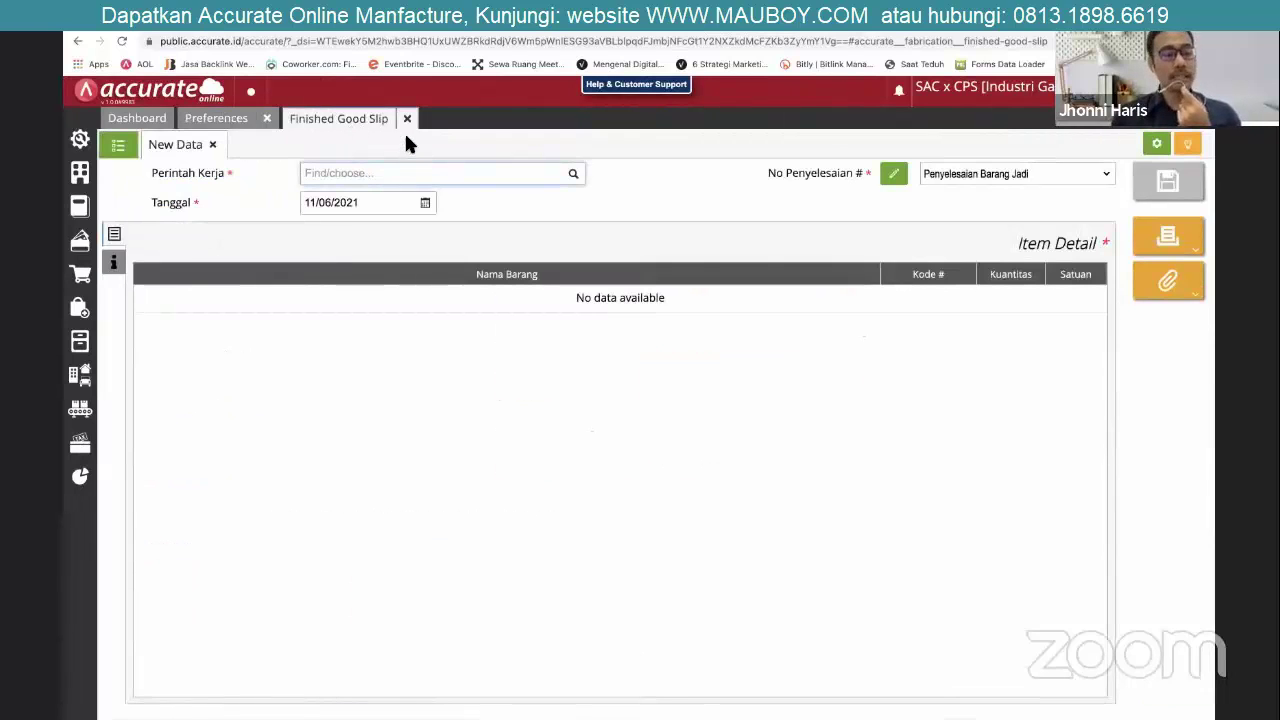
{"action": "left_click", "coordinate": [80, 408]}
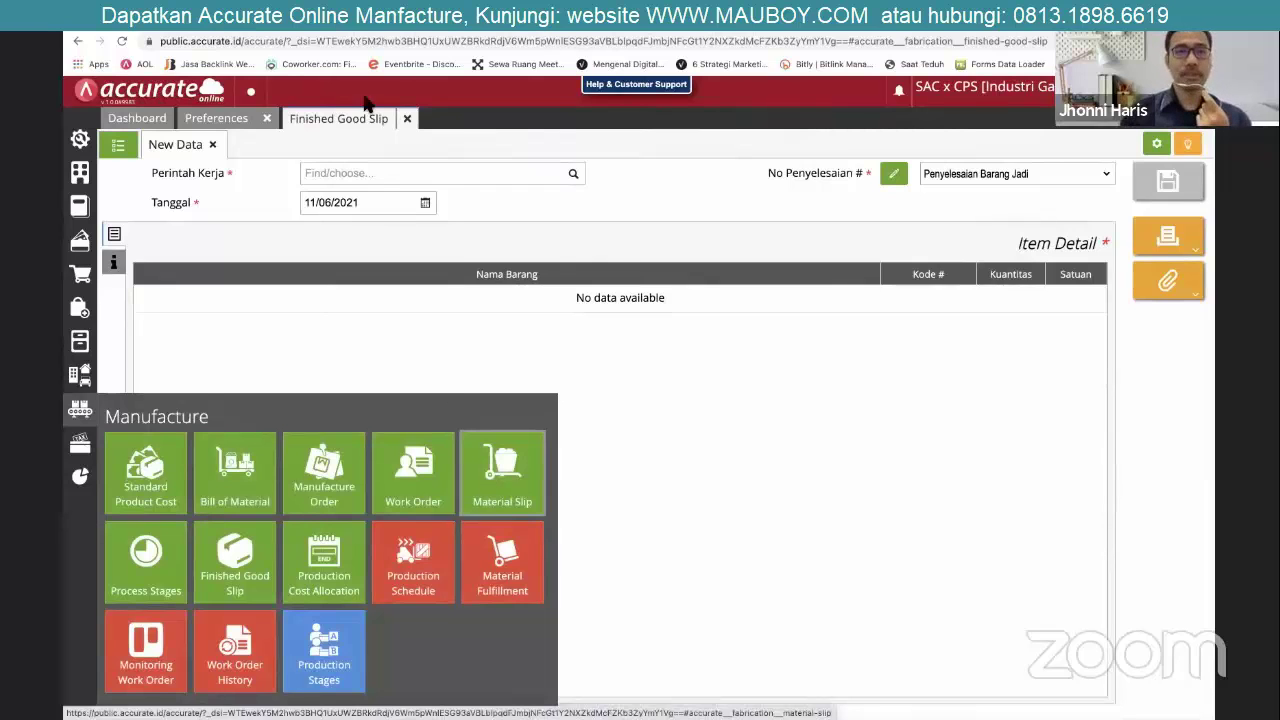
{"action": "left_click", "coordinate": [407, 118]}
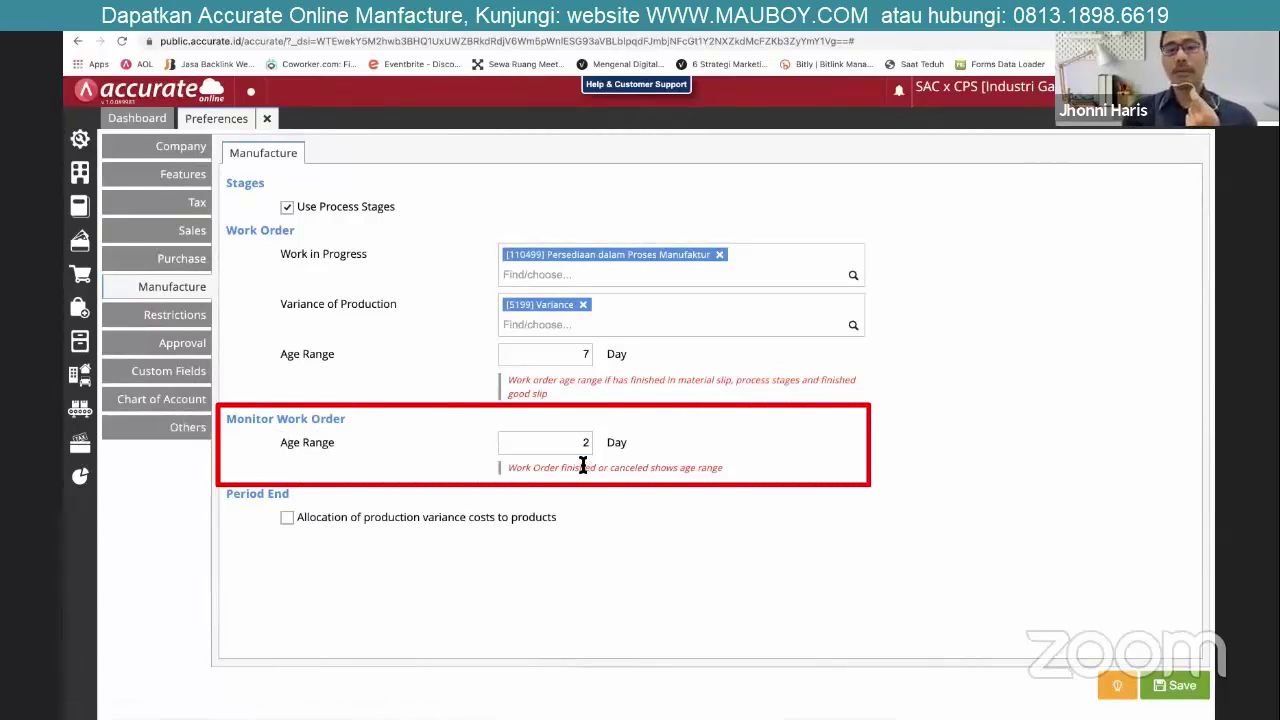
Examine the Monitoring Work Order board and compare it with the Monitor Work Order age range in the preferences.
{"action": "left_click", "coordinate": [78, 407]}
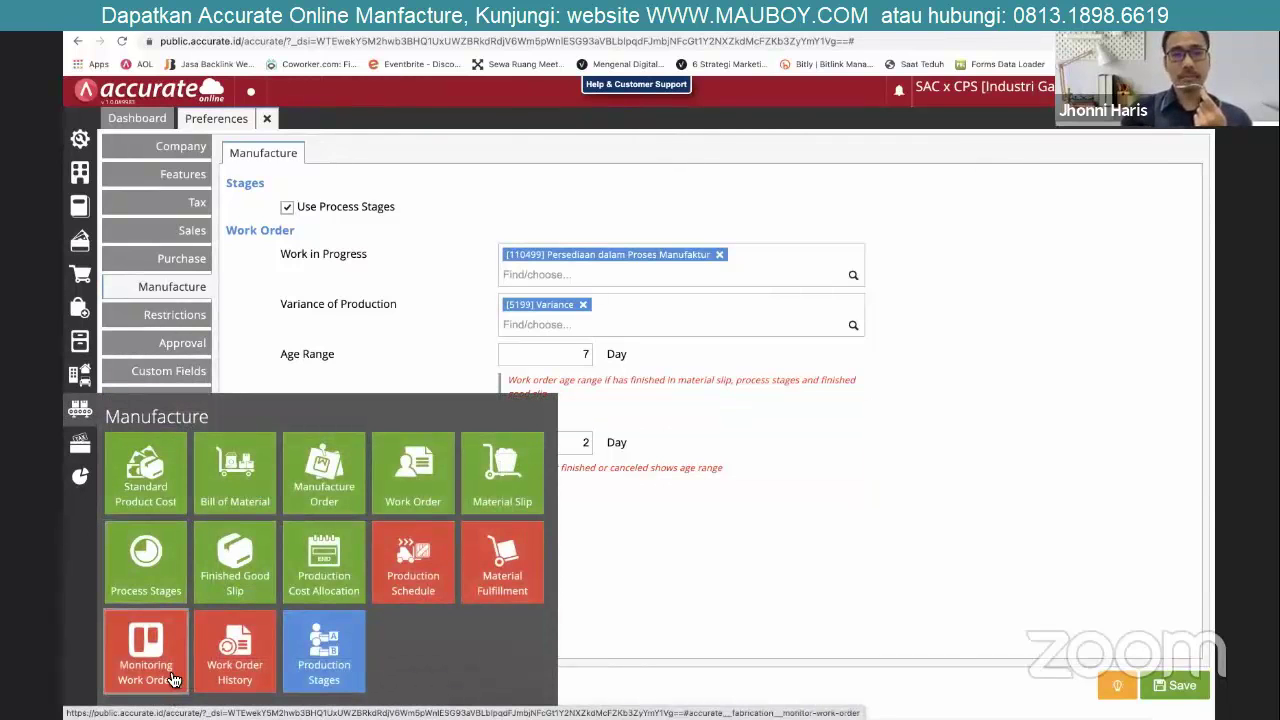
{"action": "left_click", "coordinate": [172, 678]}
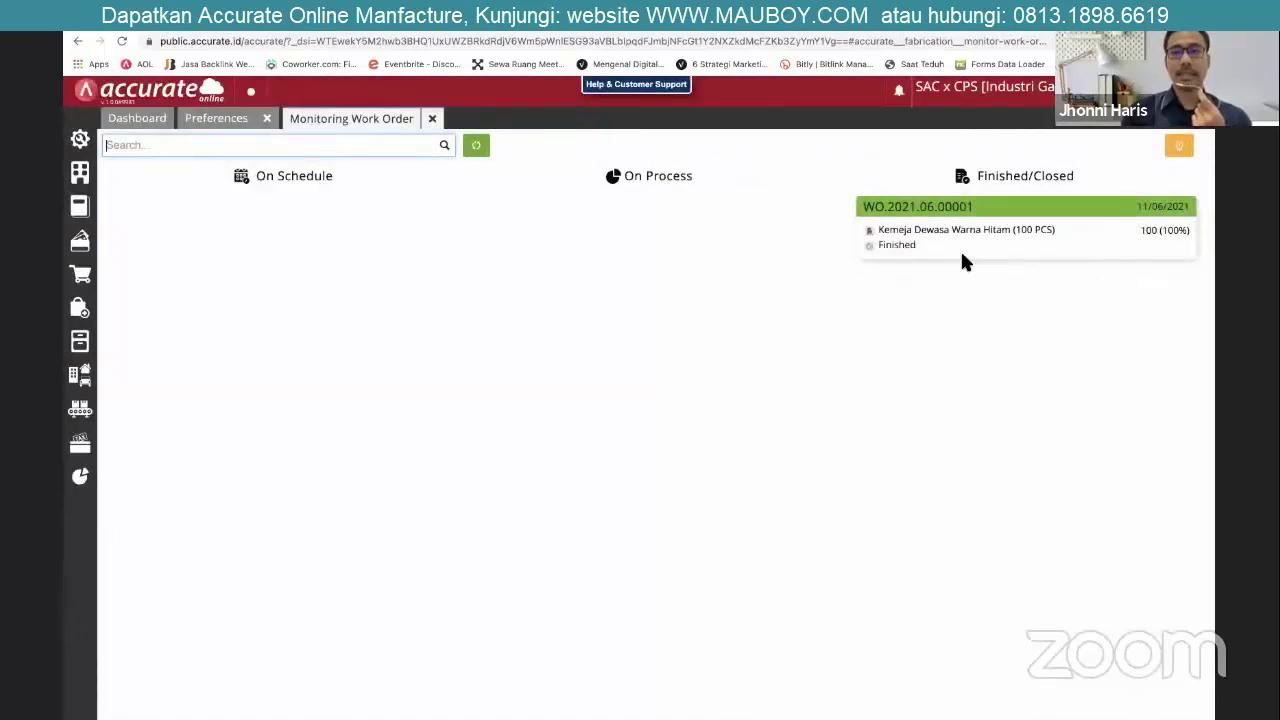
{"action": "left_click", "coordinate": [245, 121]}
{"action": "left_click", "coordinate": [350, 120]}
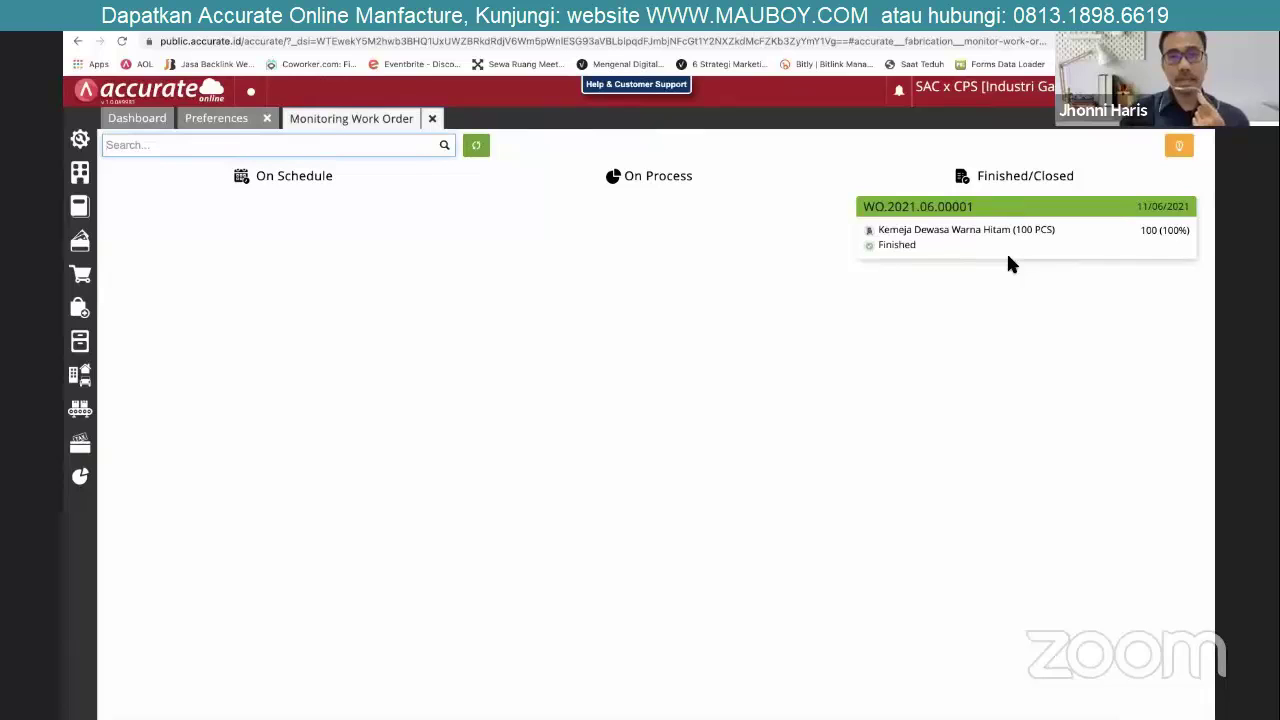
{"action": "left_click", "coordinate": [225, 122]}
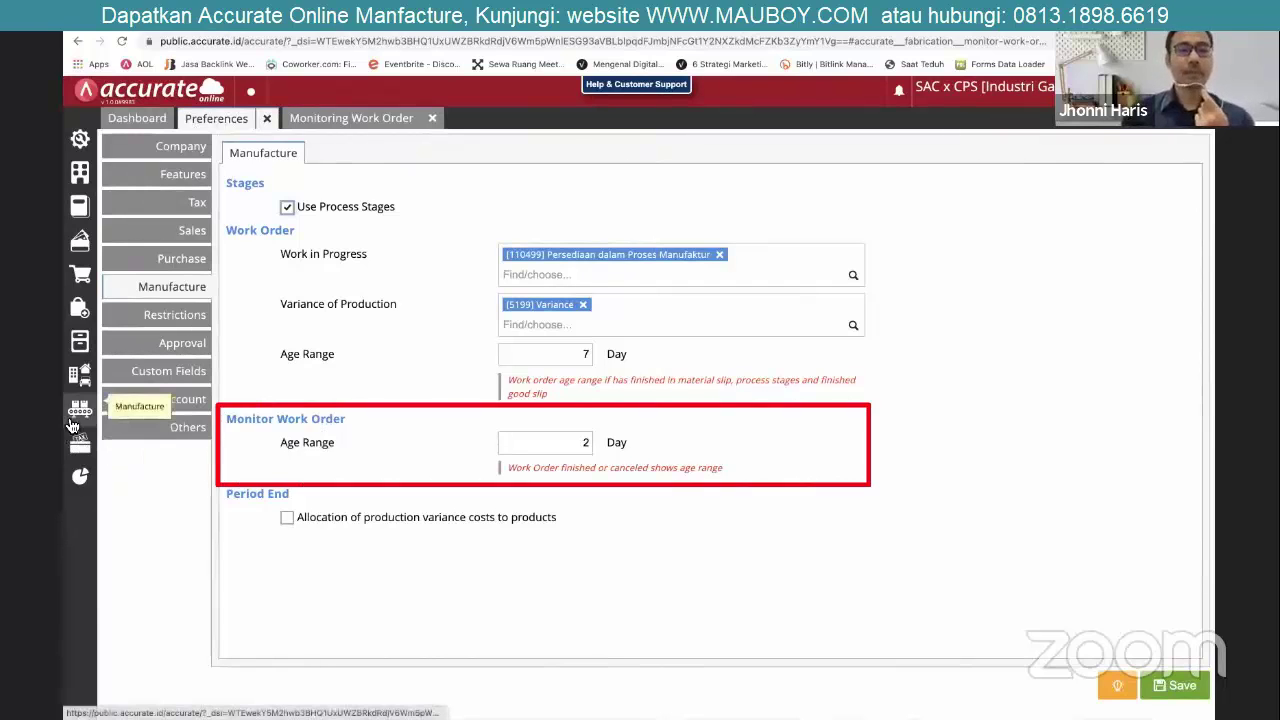
{"action": "mouse_move", "coordinate": [71, 424]}
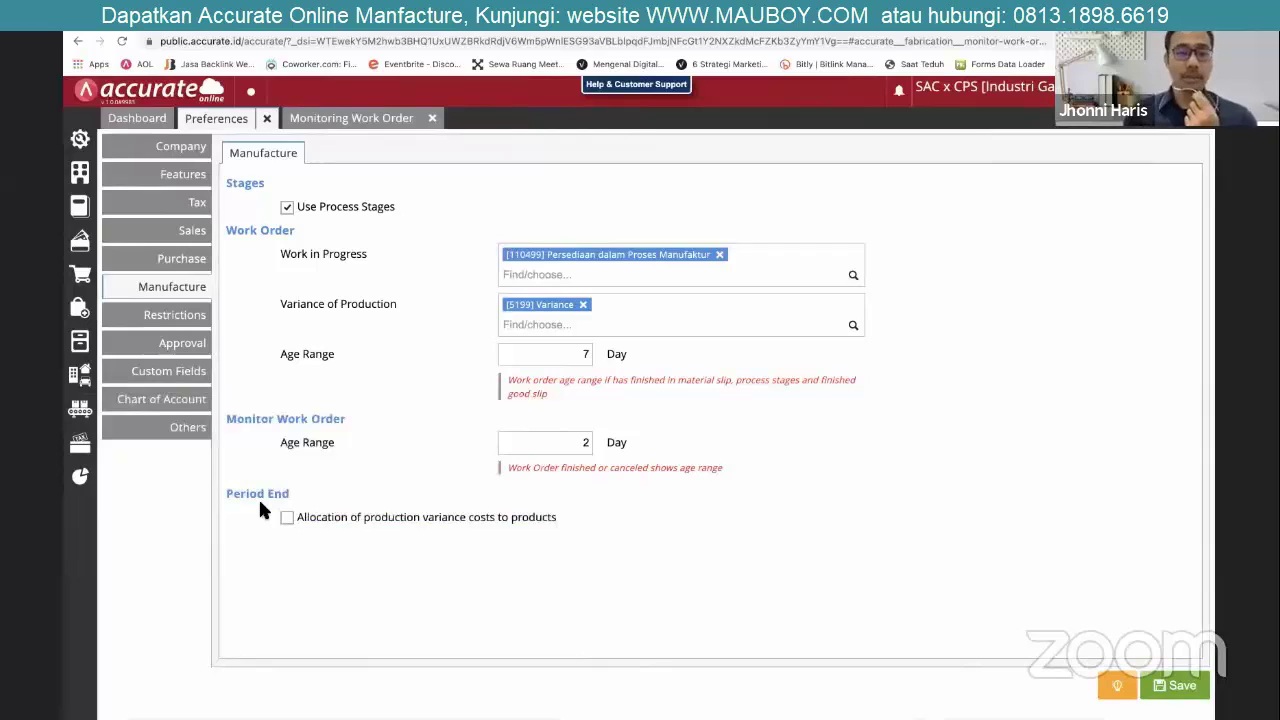
Try the period-end option for allocating production variance costs to products, and close the Monitoring Work Order board and preferences without saving.
{"action": "left_click", "coordinate": [287, 518]}
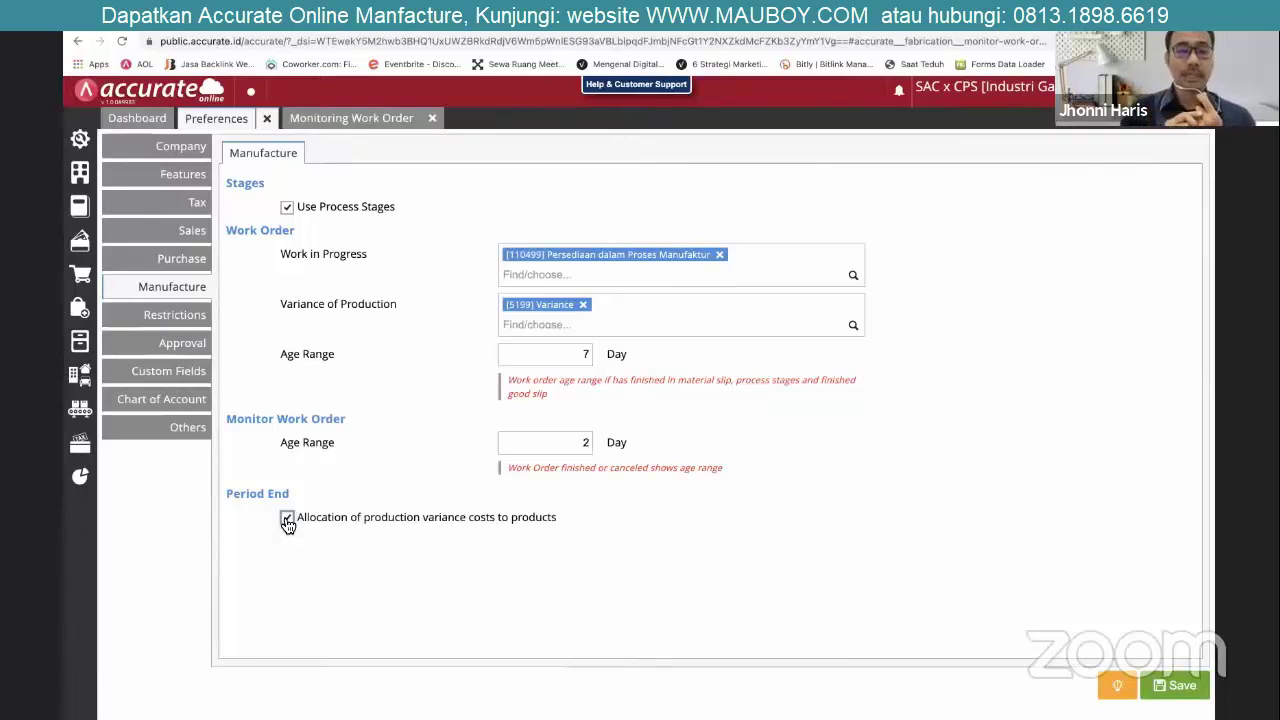
{"action": "triple_click", "coordinate": [287, 520]}
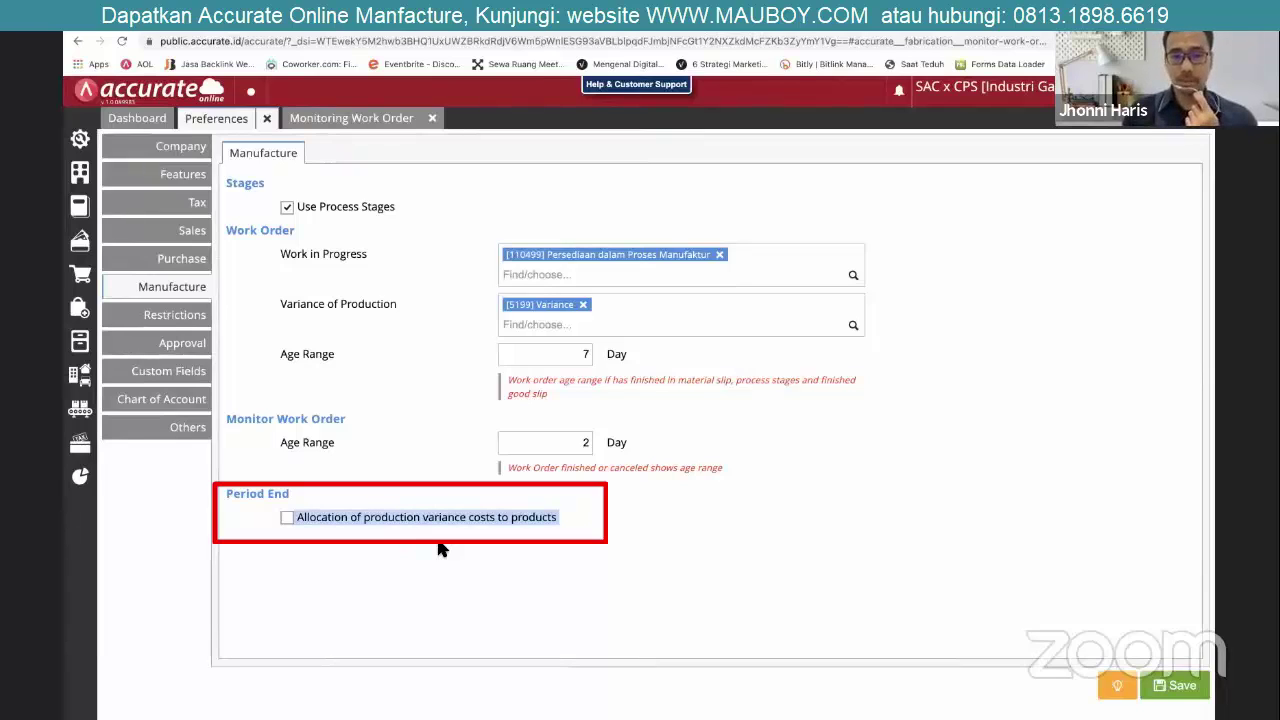
{"action": "left_click", "coordinate": [438, 546]}
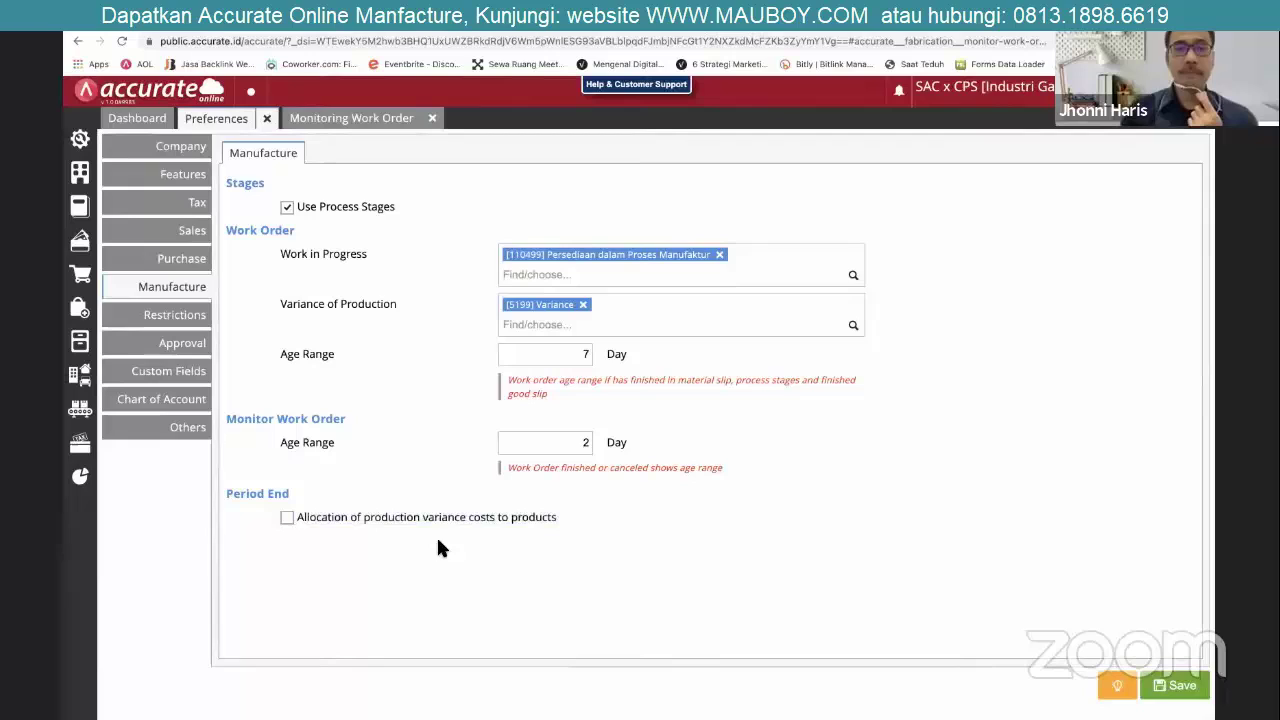
{"action": "left_click", "coordinate": [294, 526]}
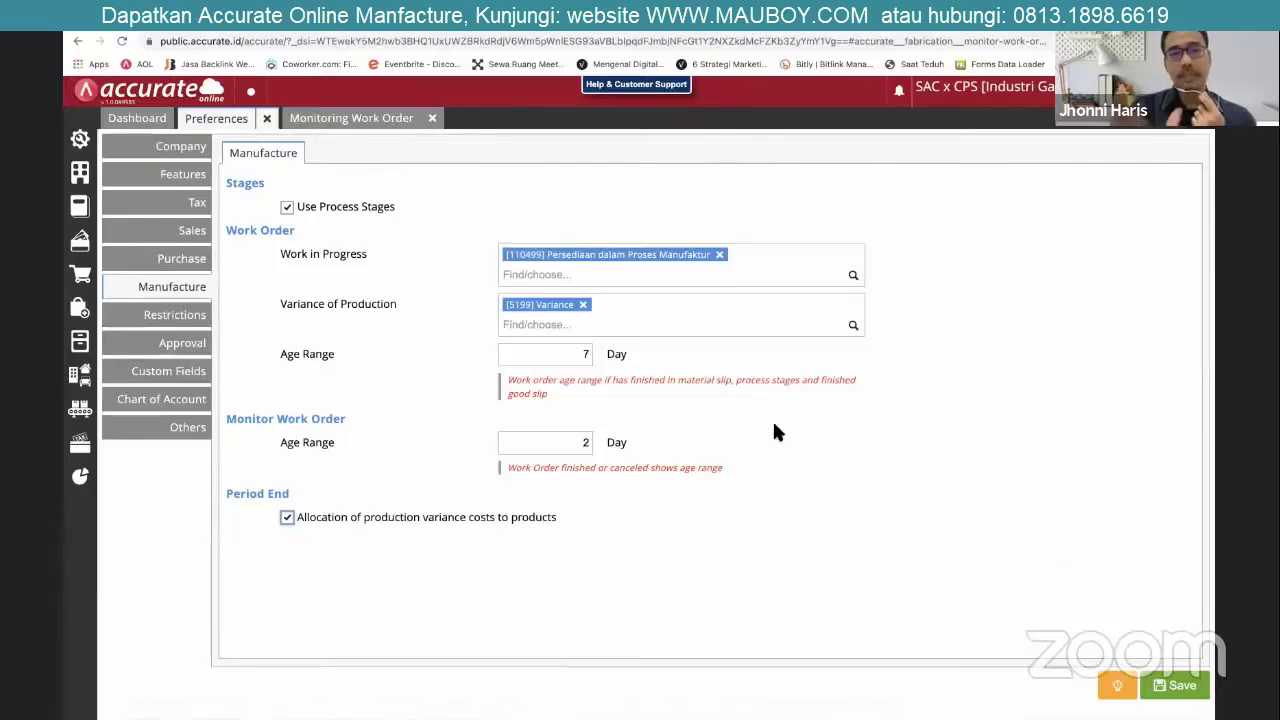
{"action": "left_click", "coordinate": [432, 118]}
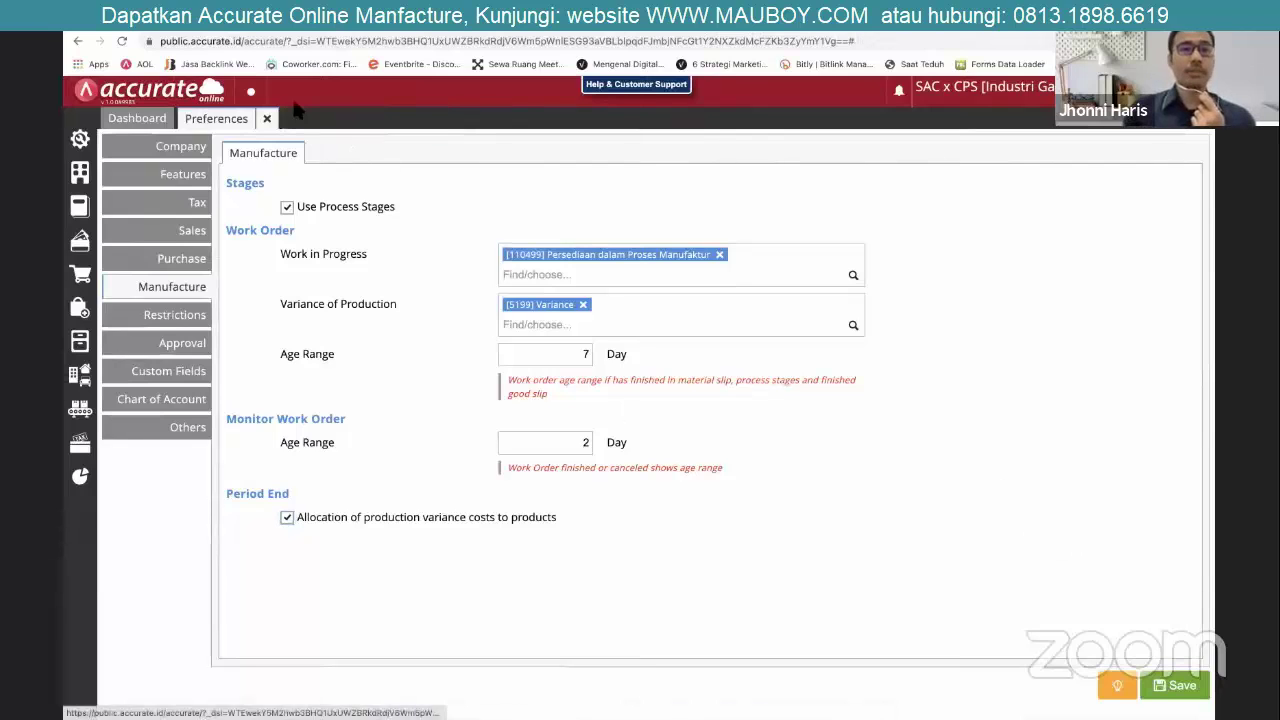
Open the inventory Item list and look briefly at a blank new-item form.
{"action": "left_click", "coordinate": [80, 409]}
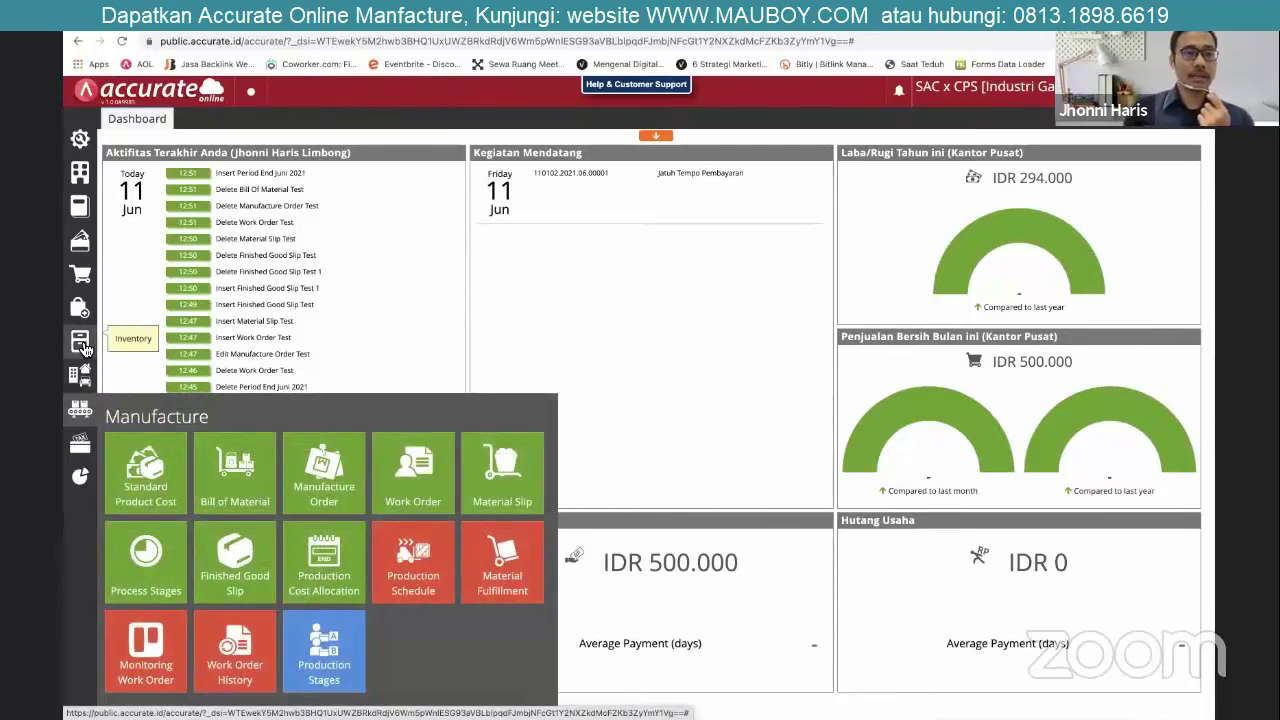
{"action": "left_click", "coordinate": [80, 343]}
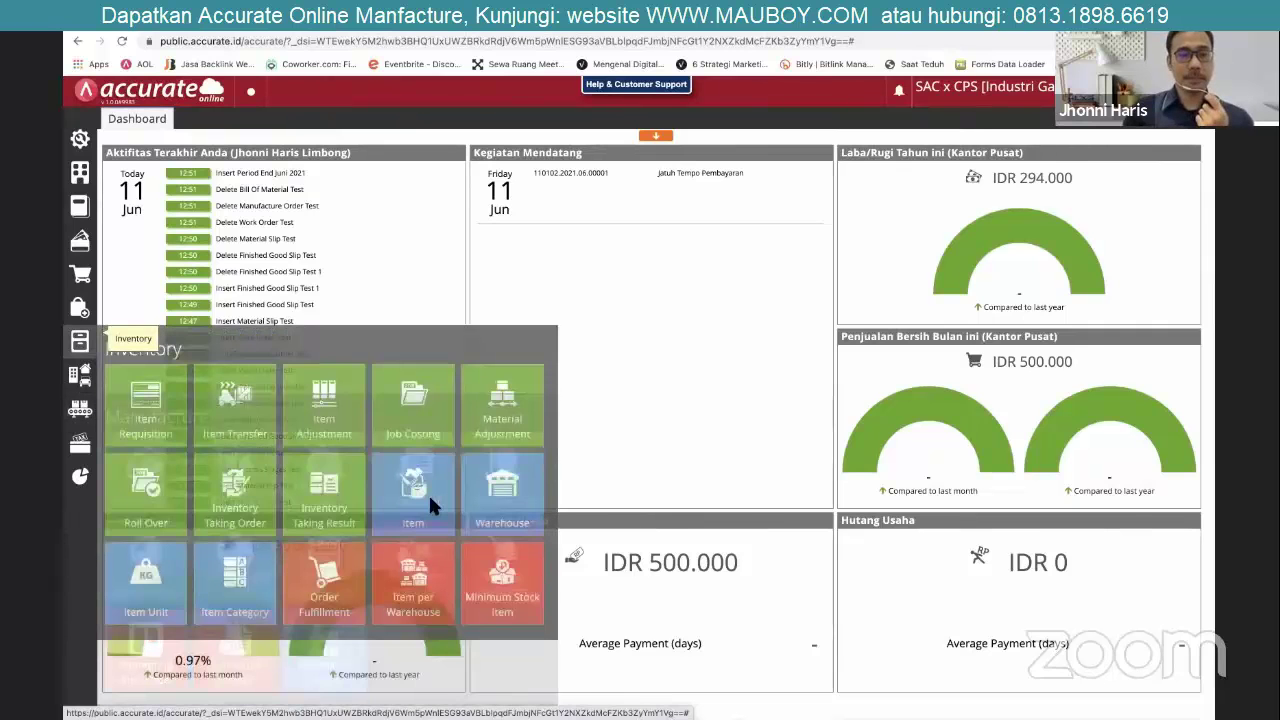
{"action": "left_click", "coordinate": [430, 499]}
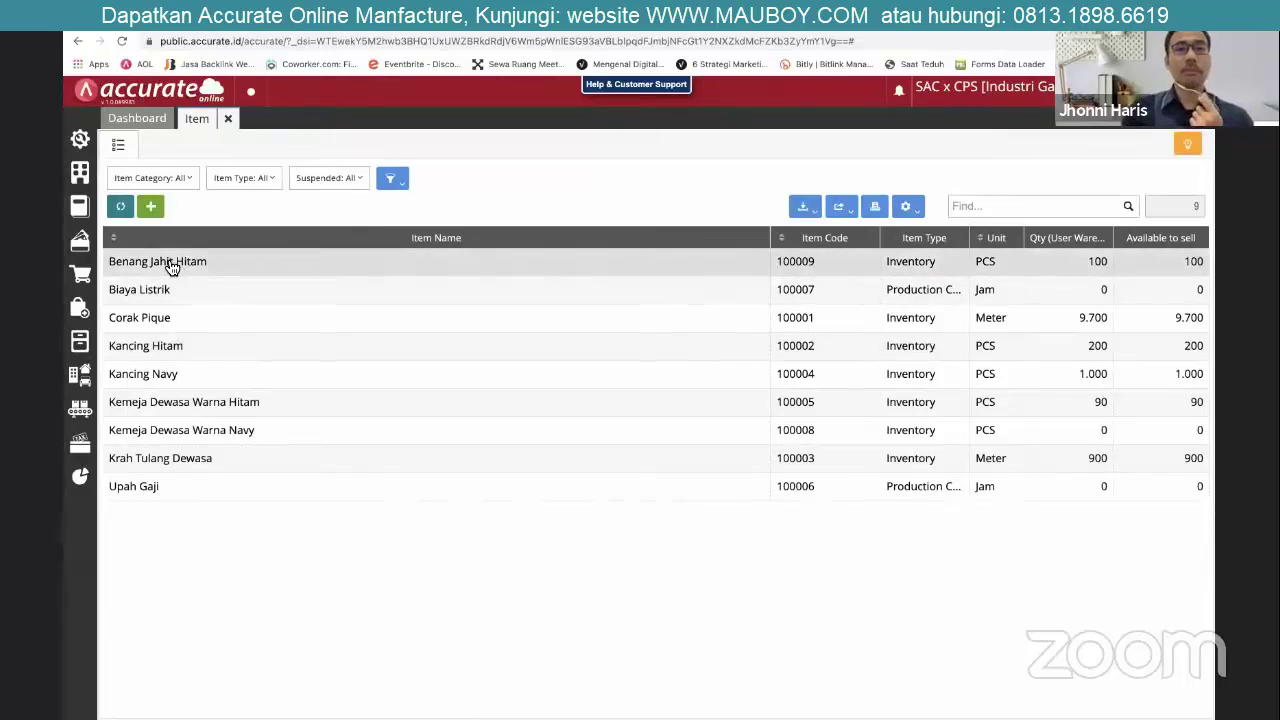
{"action": "left_click", "coordinate": [150, 206]}
{"action": "left_click", "coordinate": [212, 144]}
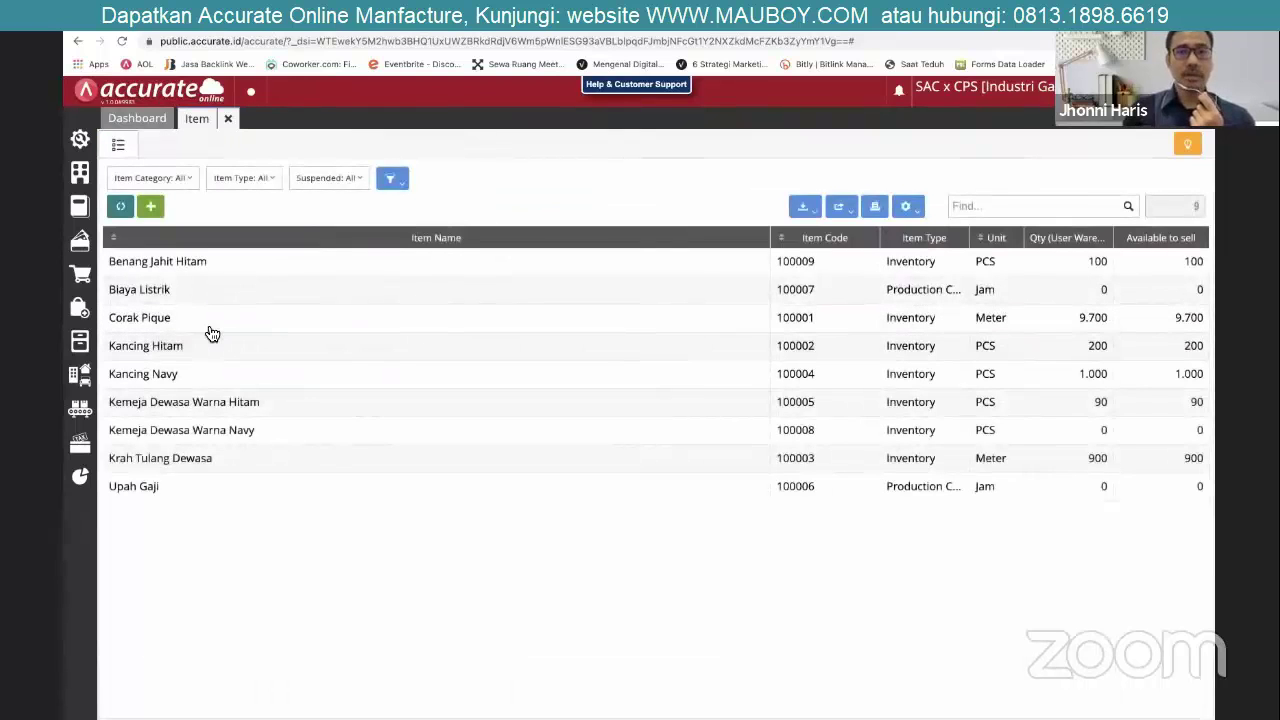
Compare the inventory part types of Corak Pique and Kemeja Dewasa Warna Hitam, discarding a trial removal of the Raw Material option.
{"action": "left_click", "coordinate": [377, 237]}
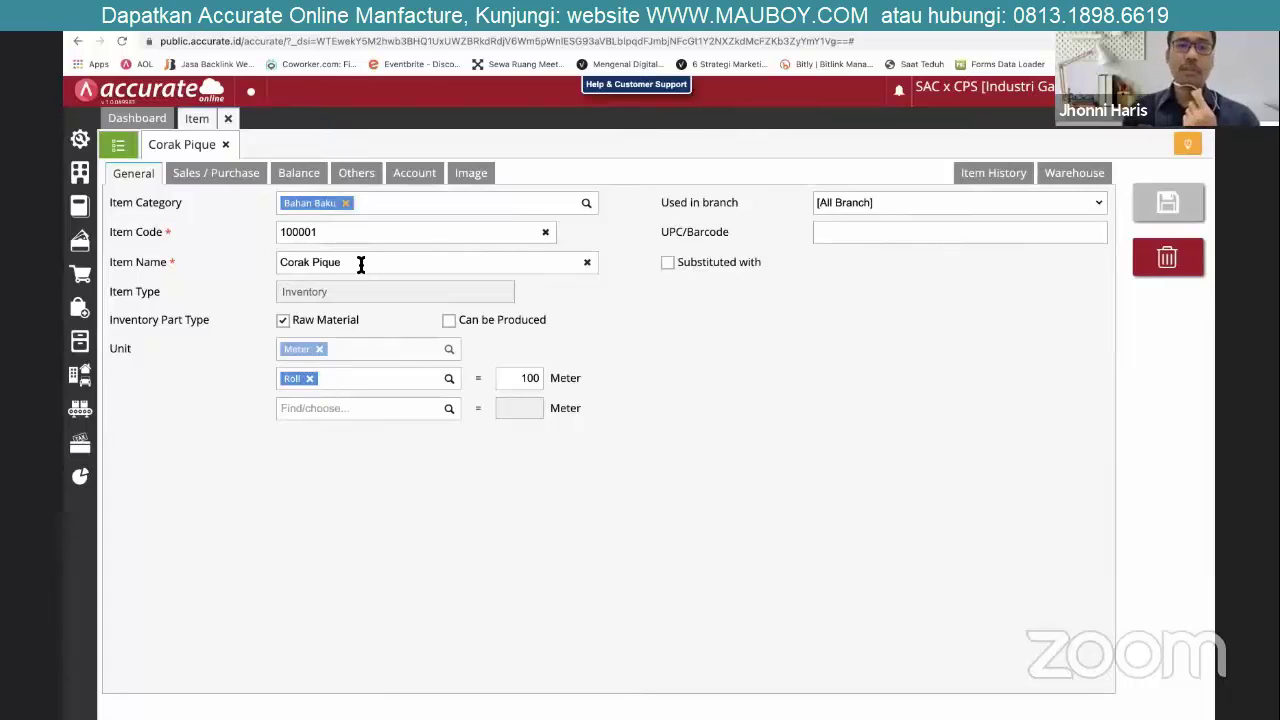
{"action": "left_click", "coordinate": [455, 324]}
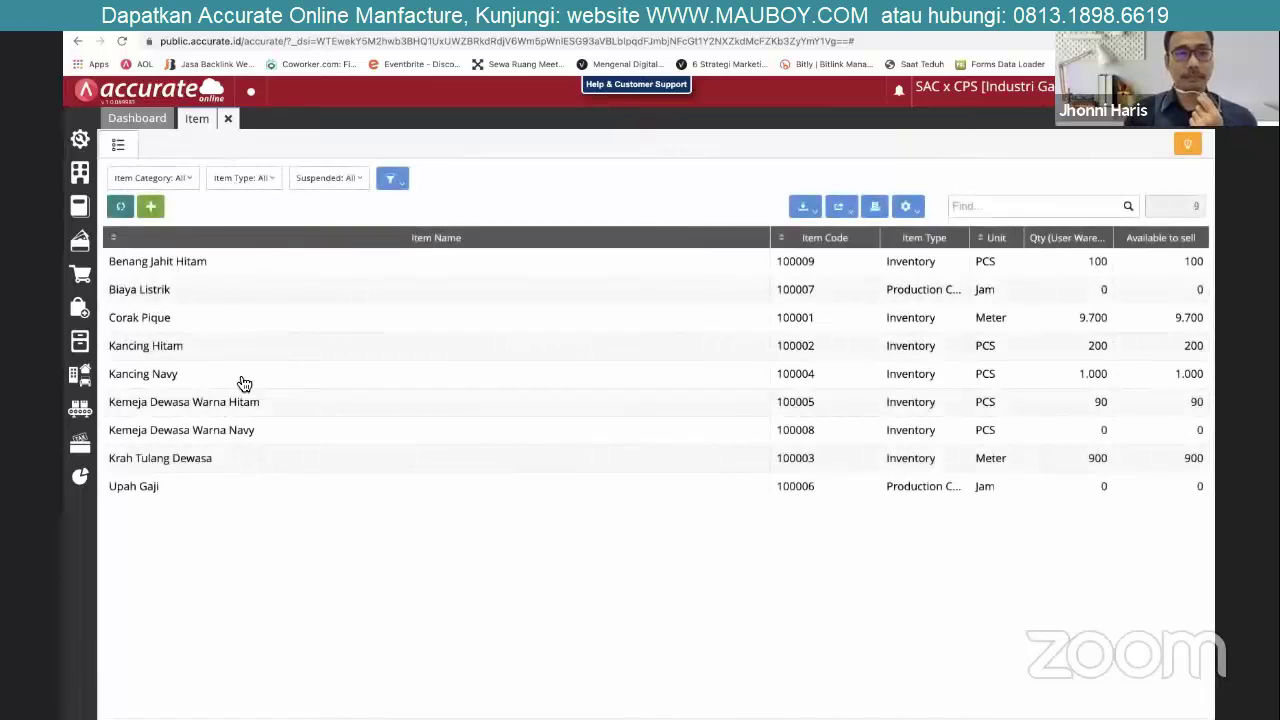
{"action": "left_click", "coordinate": [237, 402]}
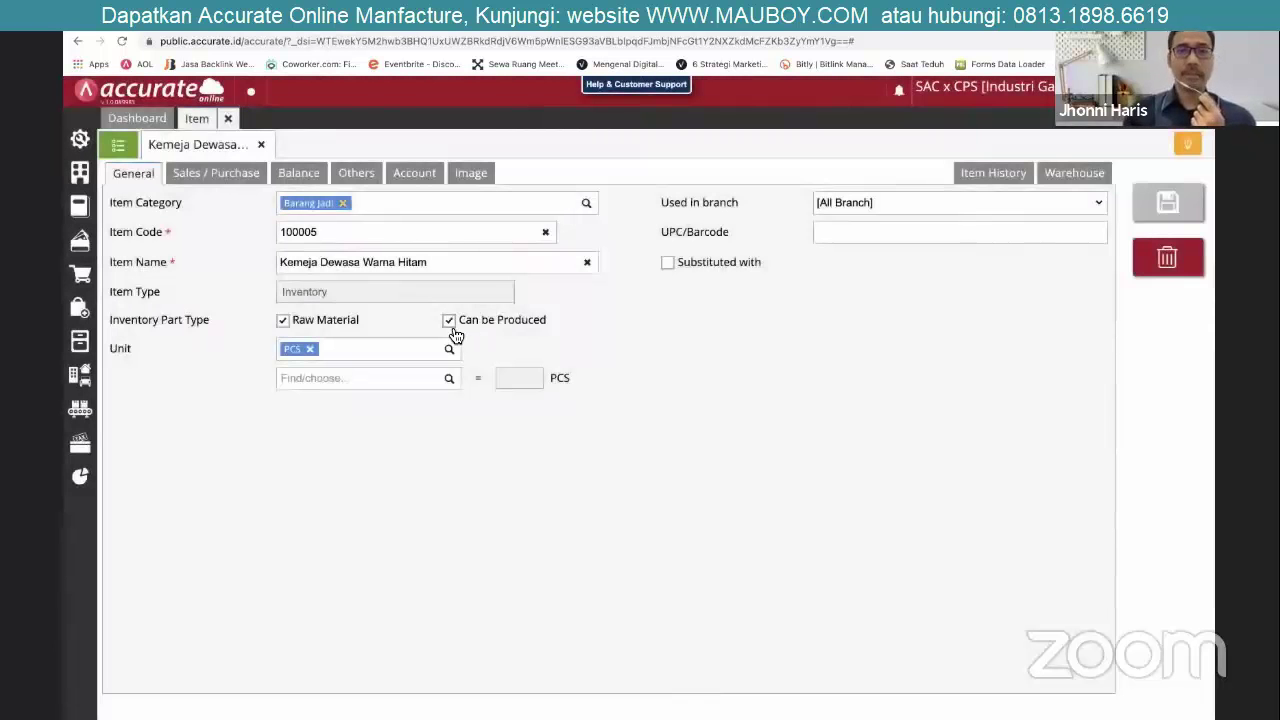
{"action": "left_click", "coordinate": [284, 322]}
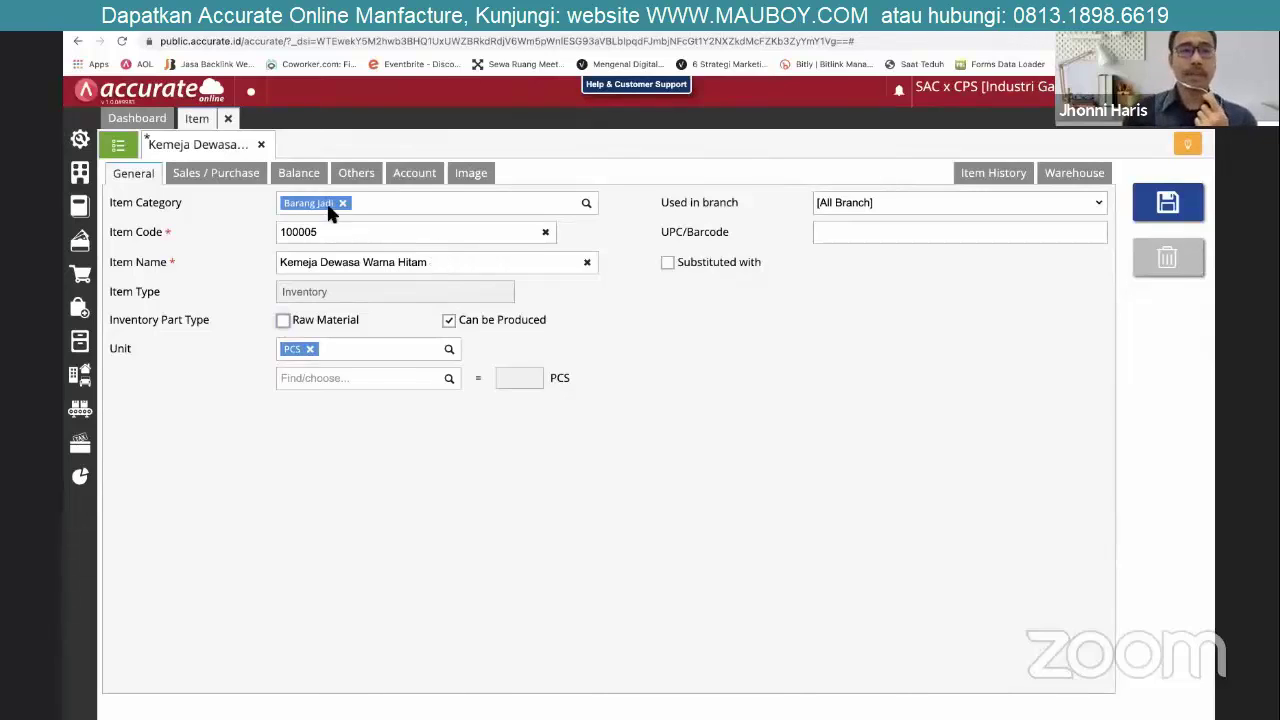
{"action": "left_click", "coordinate": [261, 145]}
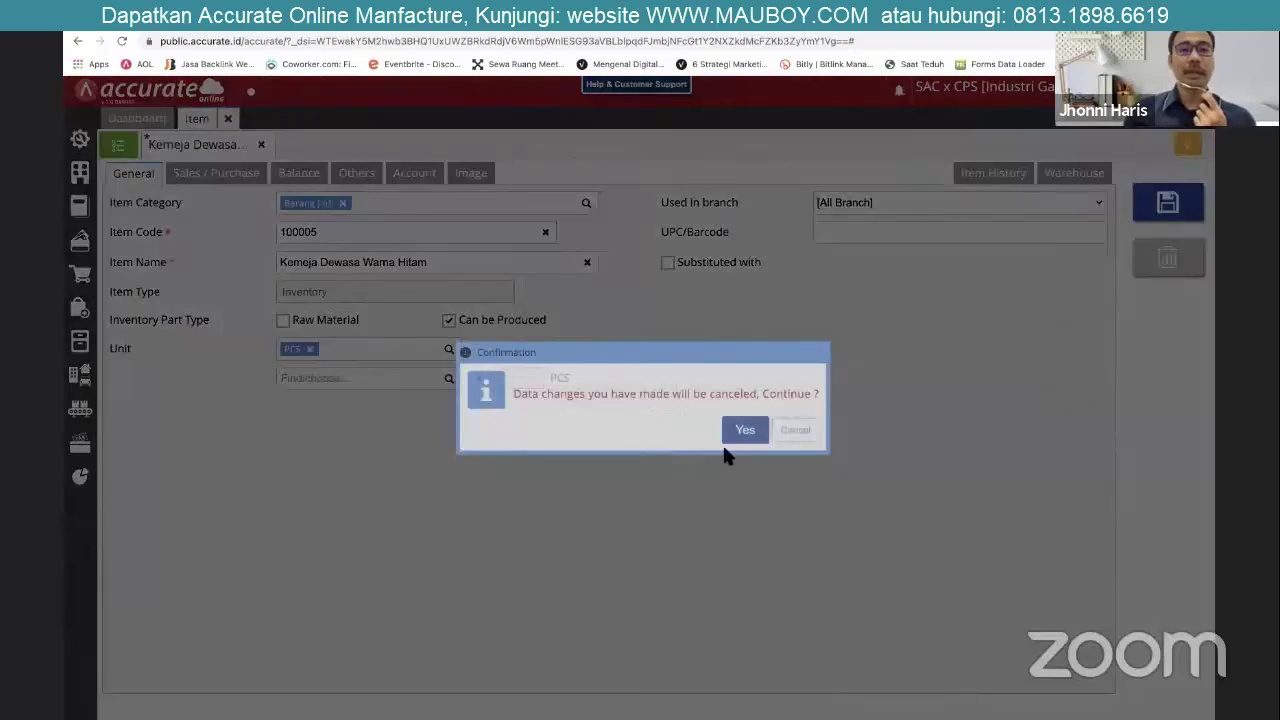
{"action": "key", "text": "Return"}
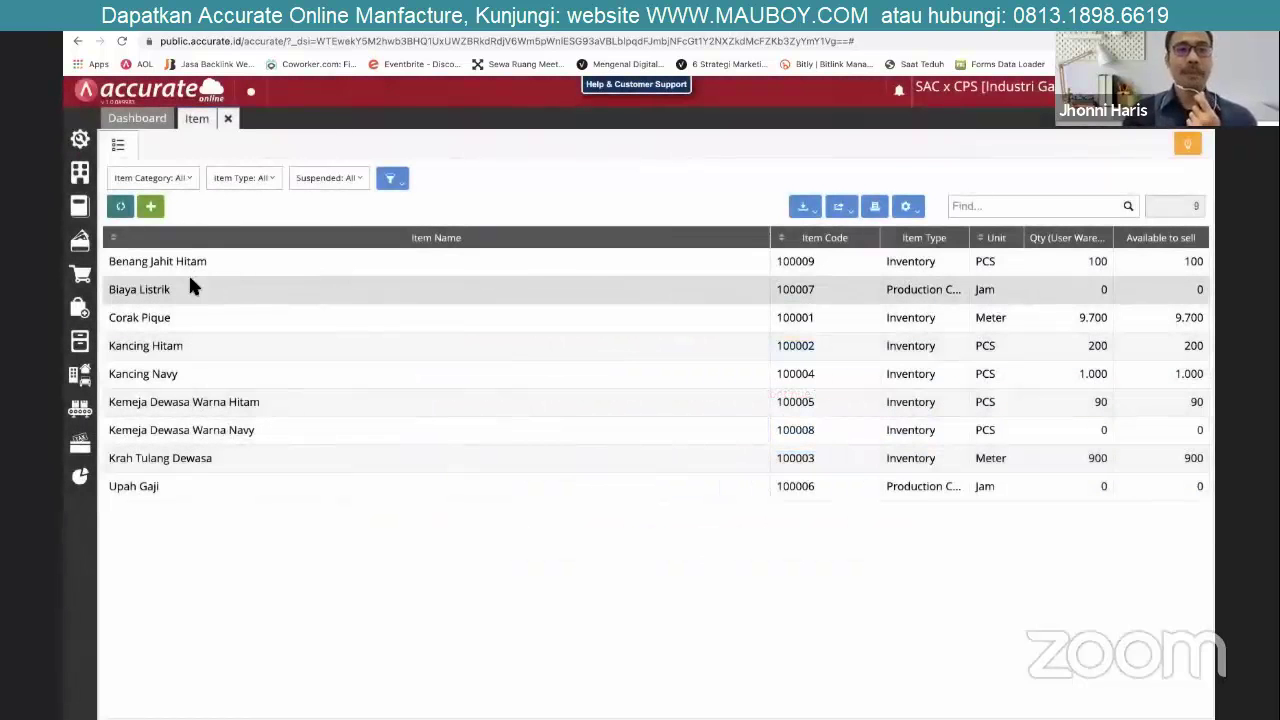
Review the general details and account assignments of the Biaya Listrik item, and close the item list.
{"action": "left_click", "coordinate": [342, 290]}
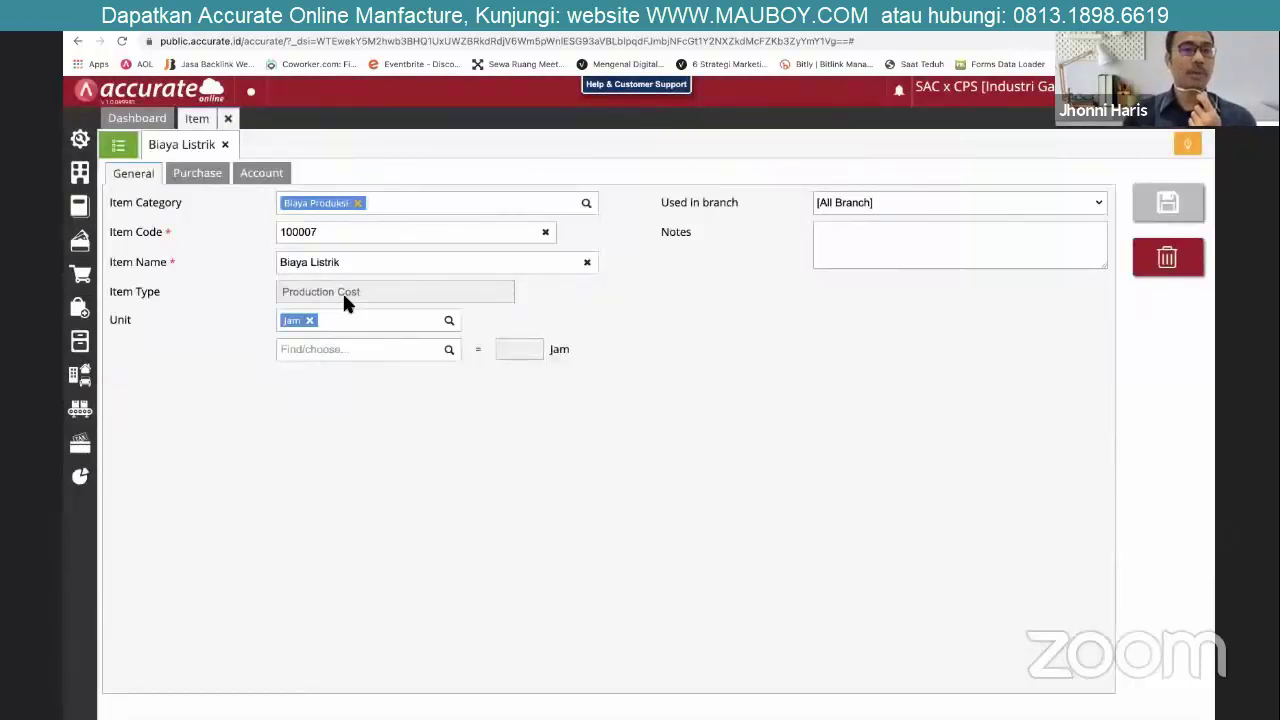
{"action": "left_click", "coordinate": [260, 180]}
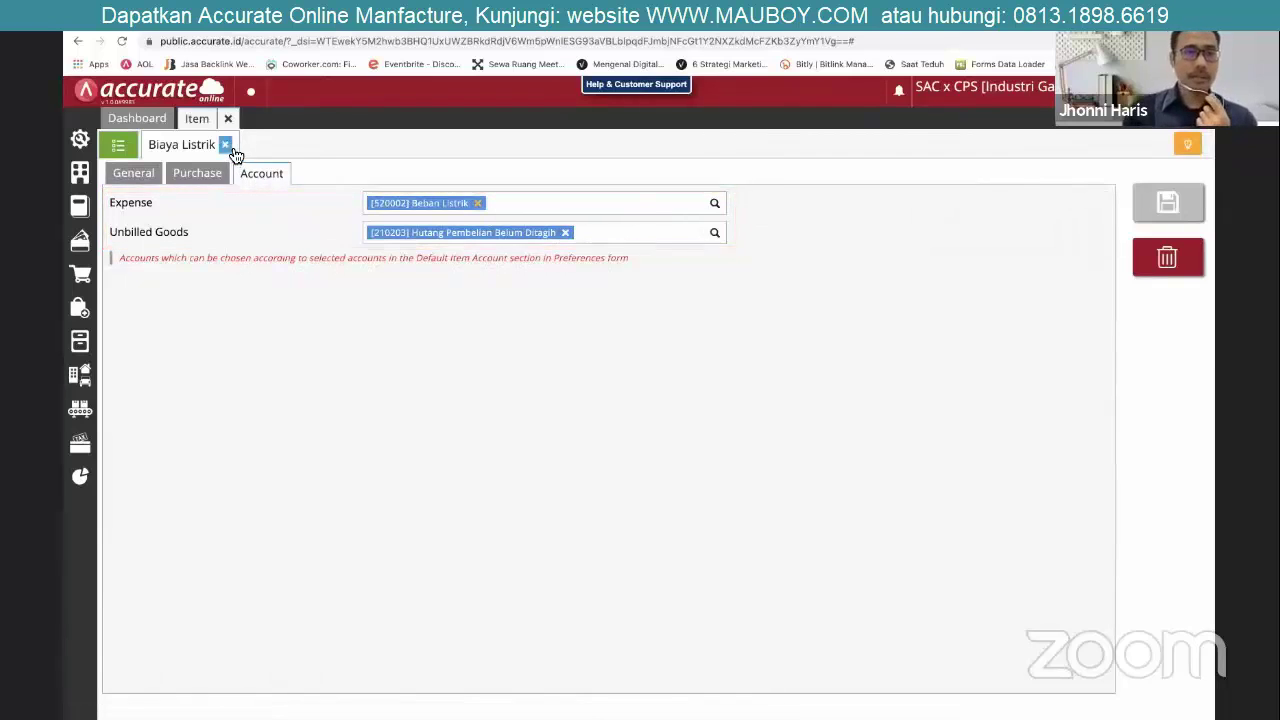
{"action": "left_click", "coordinate": [226, 145]}
{"action": "left_click", "coordinate": [228, 119]}
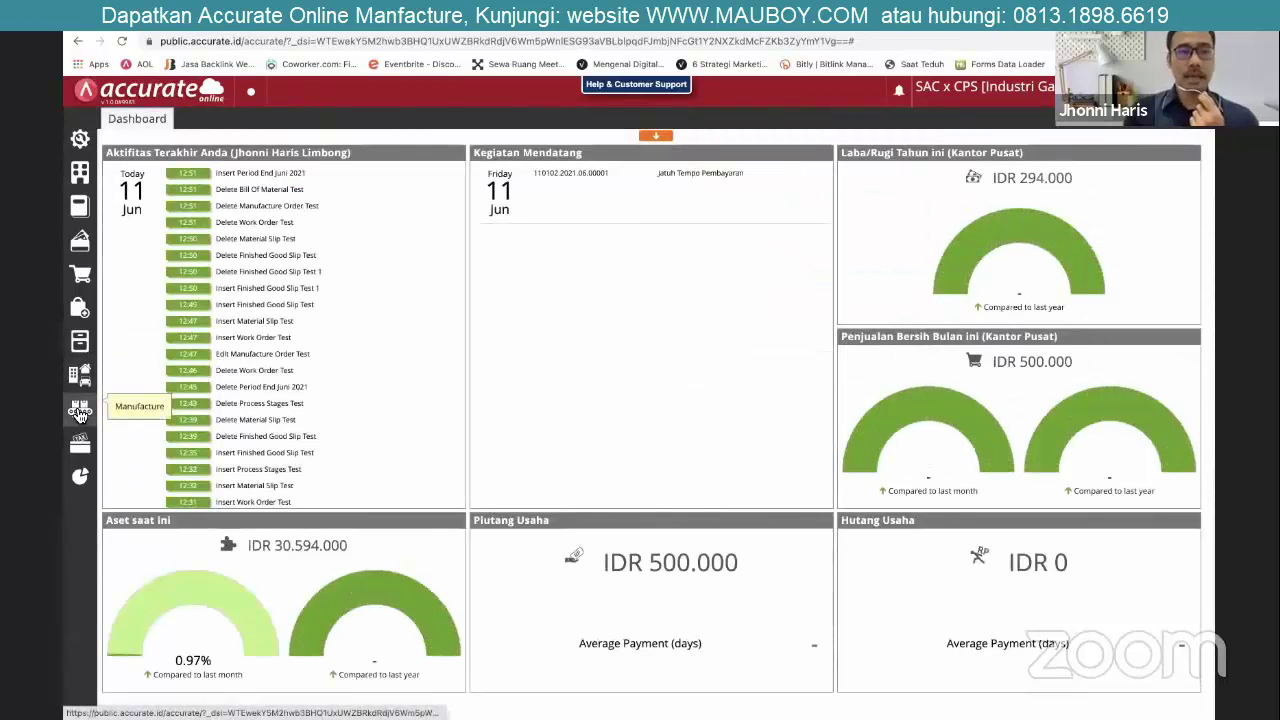
Open the June standard product cost record and review Corak Pique's real and standard prices.
{"action": "mouse_move", "coordinate": [80, 411]}
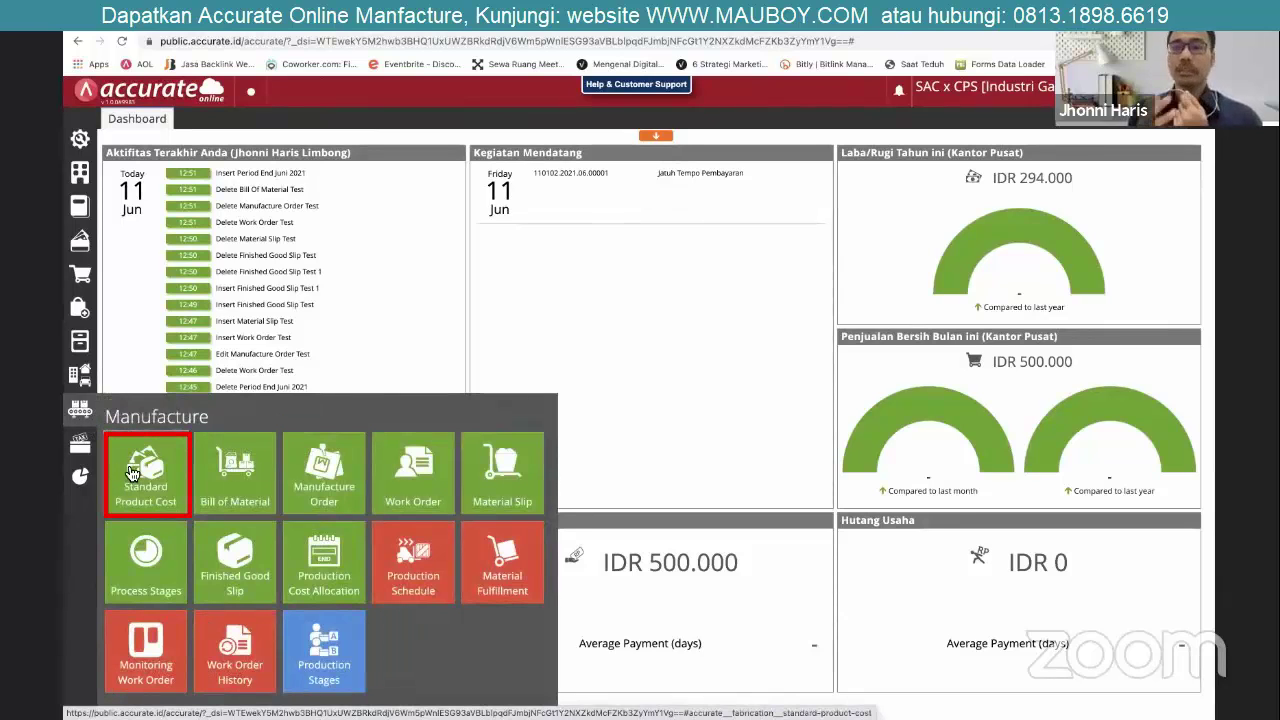
{"action": "left_click", "coordinate": [130, 472]}
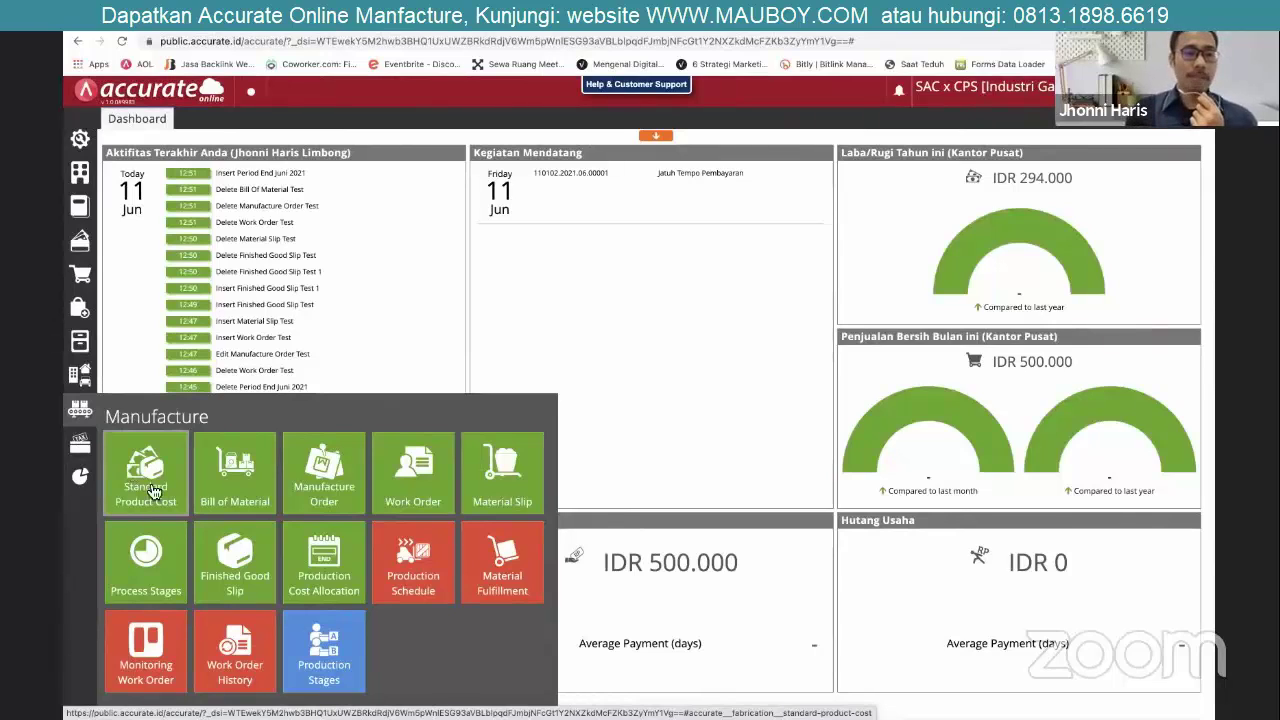
{"action": "left_click", "coordinate": [157, 477]}
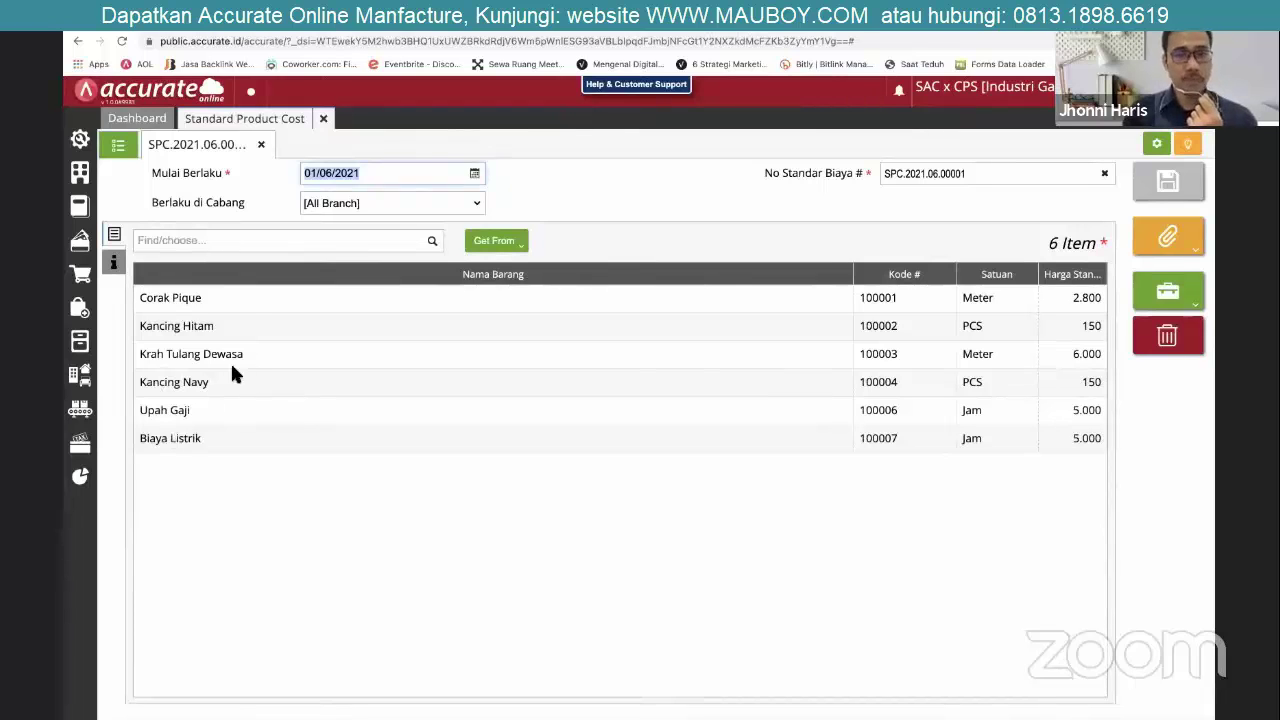
{"action": "left_click", "coordinate": [238, 305]}
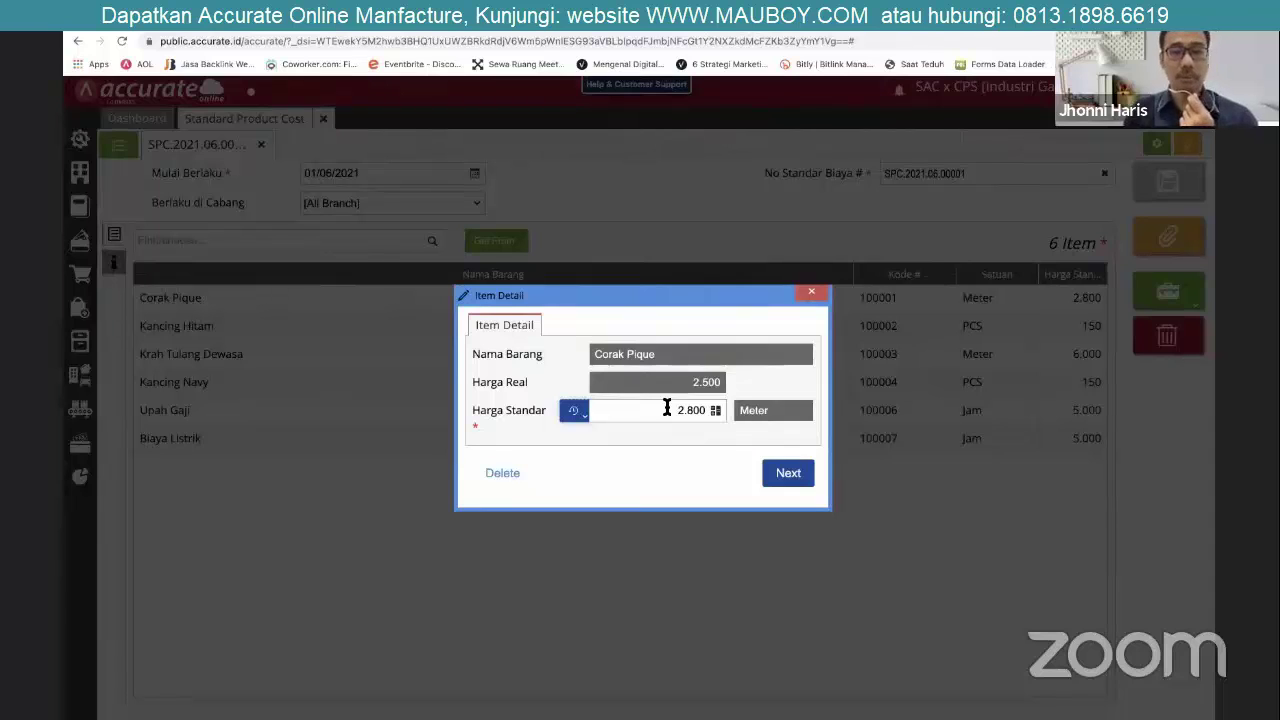
{"action": "left_click", "coordinate": [782, 476]}
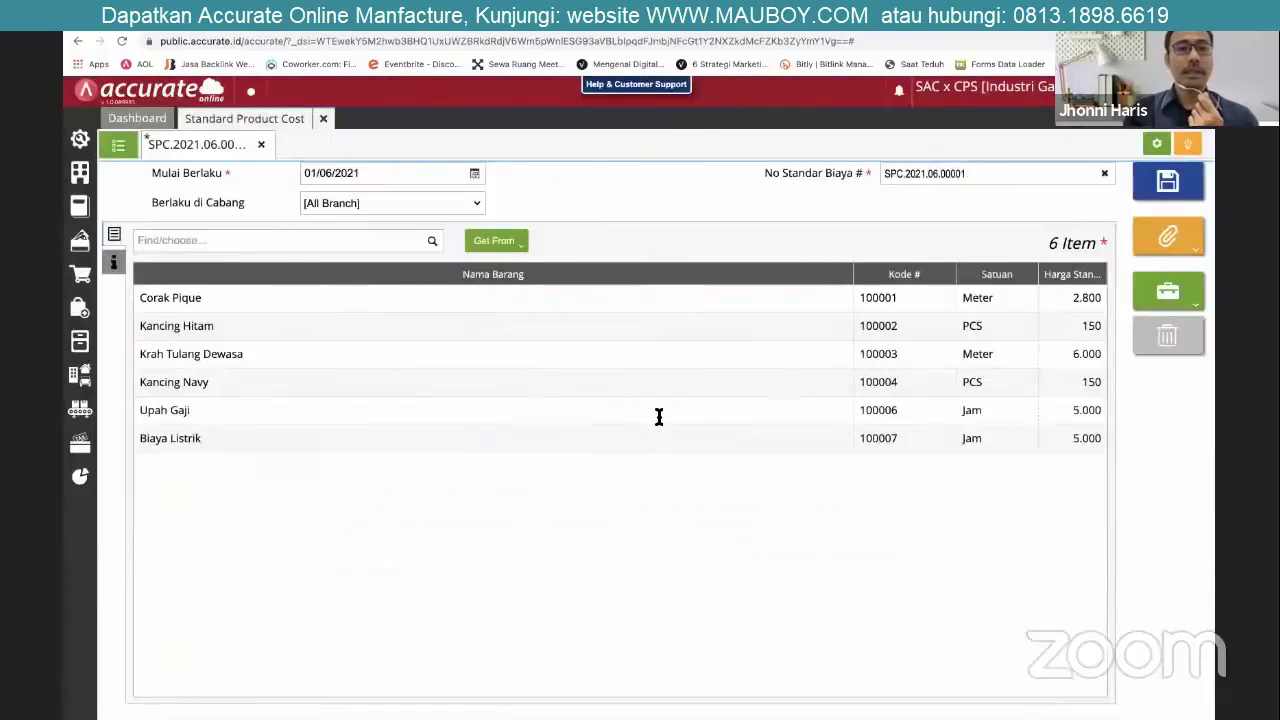
Check the standard prices of Upah Gaji and Biaya Listrik, and close the cost record without saving.
{"action": "left_click", "coordinate": [658, 416]}
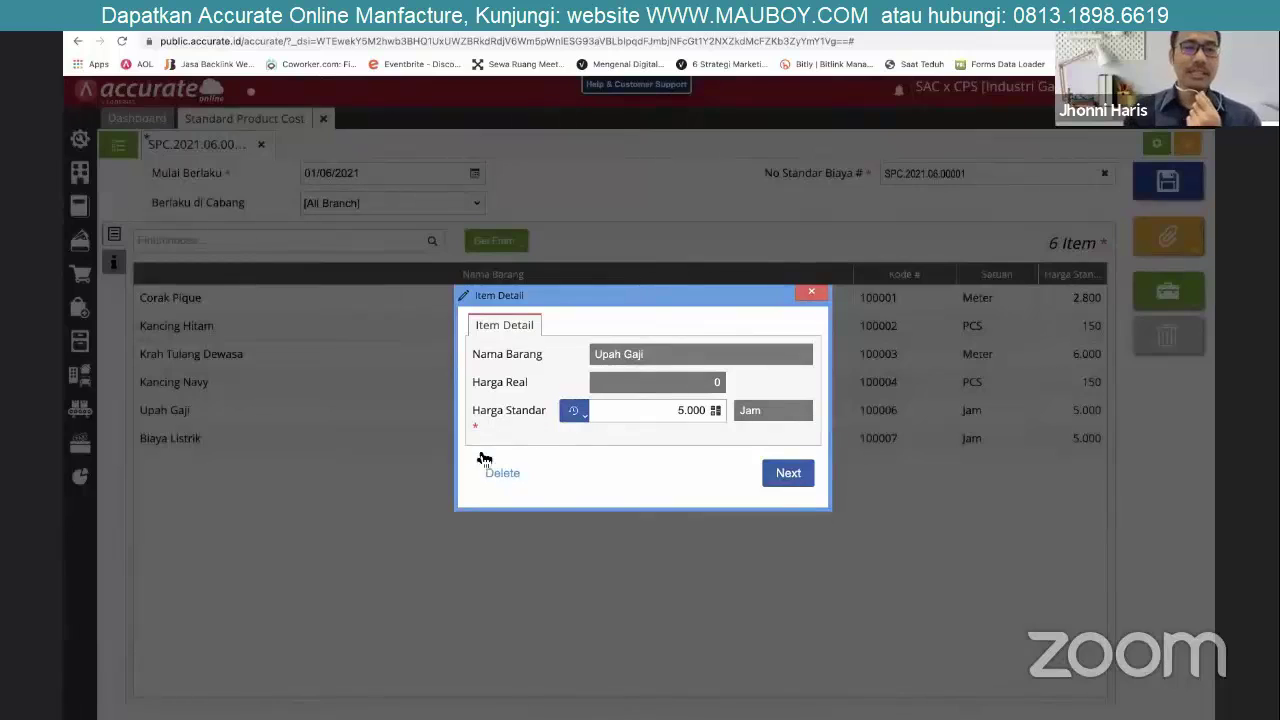
{"action": "key", "text": "Return"}
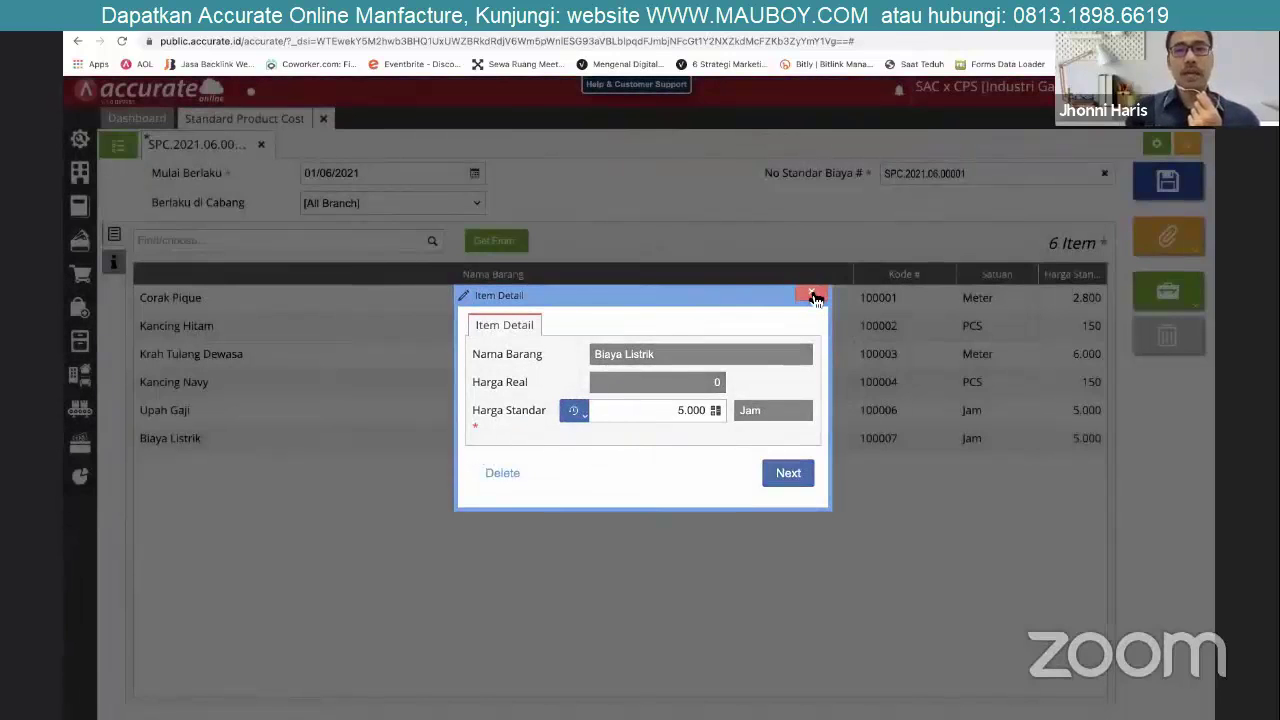
{"action": "left_click", "coordinate": [815, 298]}
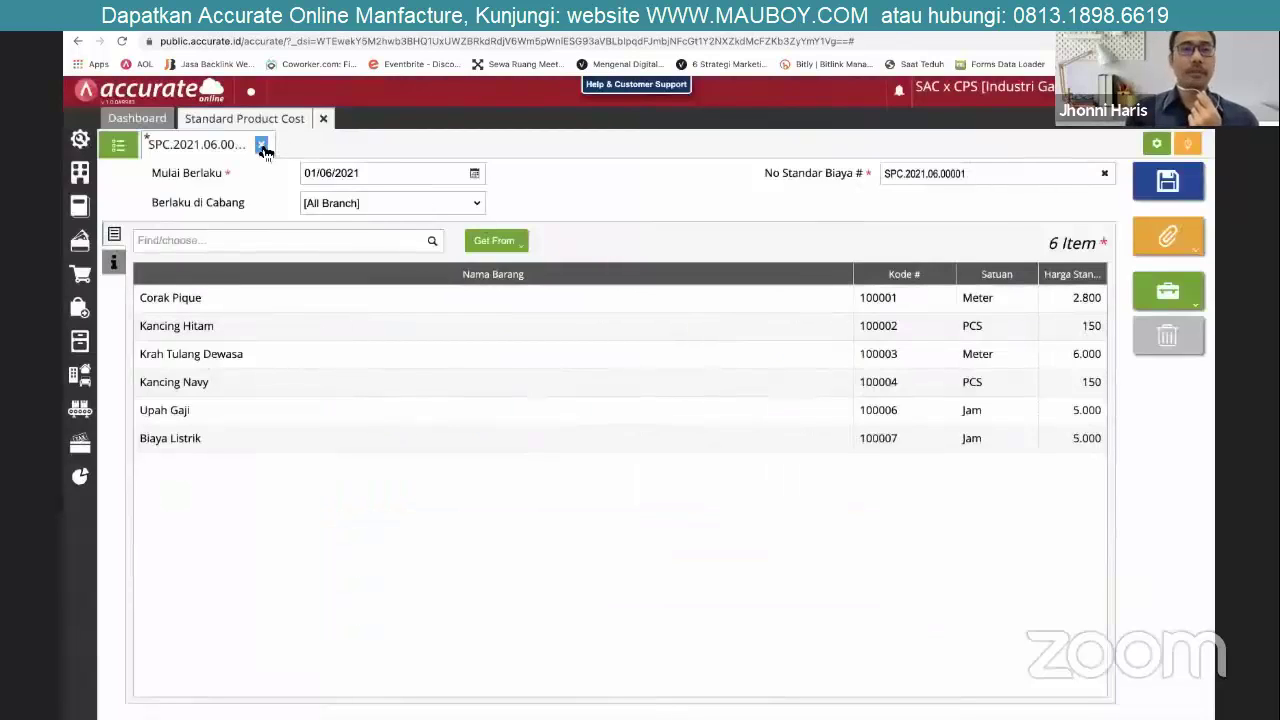
{"action": "left_click", "coordinate": [262, 147]}
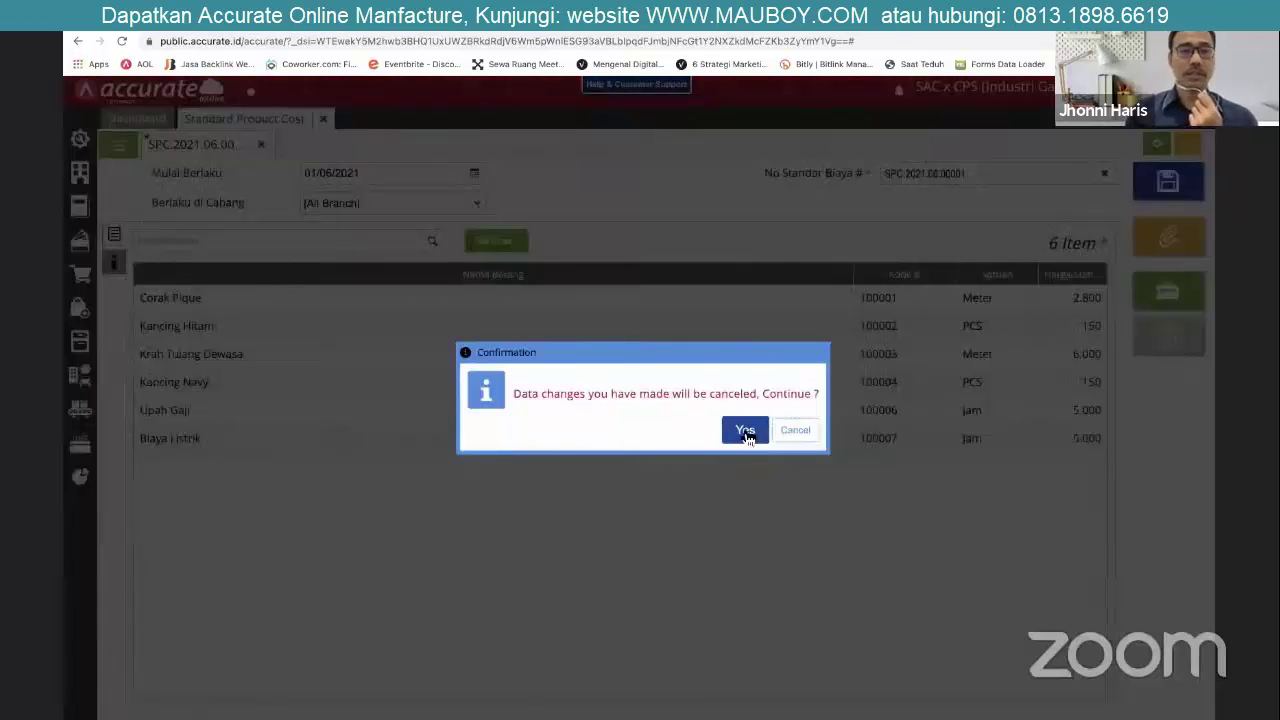
{"action": "left_click", "coordinate": [746, 431]}
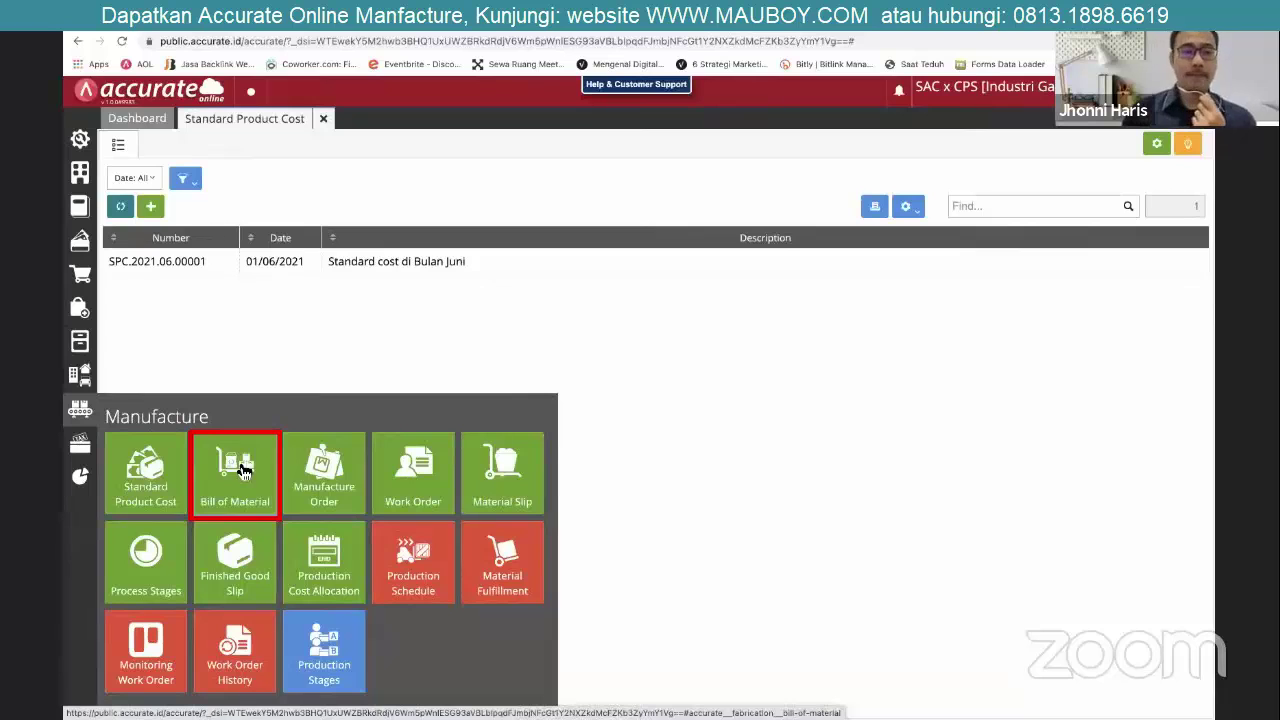
Open the bill of material for Kemeja Dewasa Warna Hitam, review its material items, and close Standard Product Cost.
{"action": "left_click", "coordinate": [240, 470]}
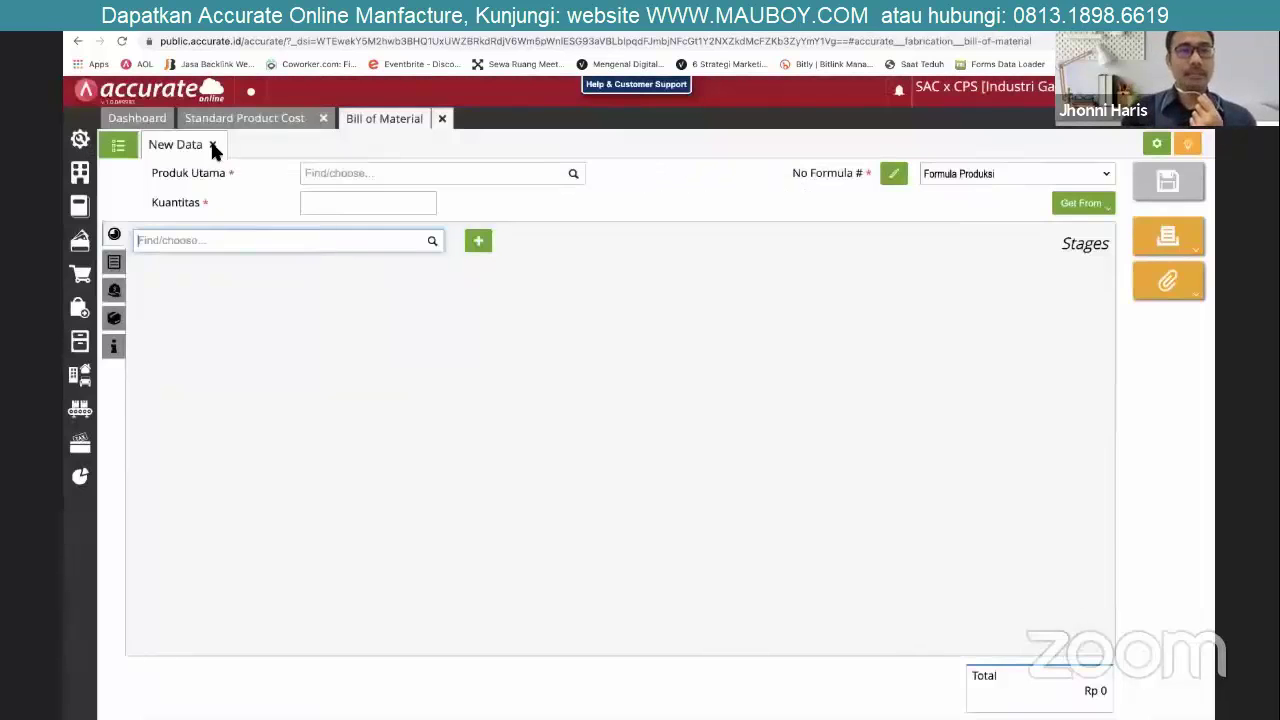
{"action": "left_click", "coordinate": [212, 145]}
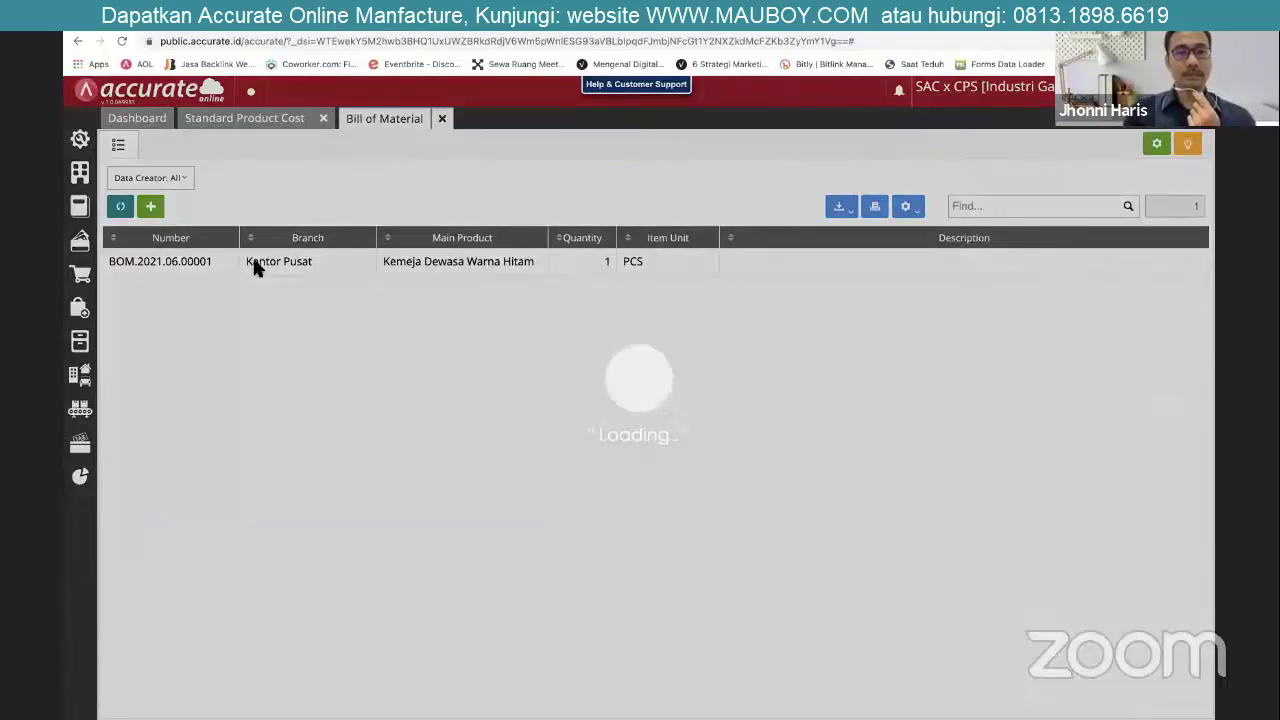
{"action": "left_click", "coordinate": [254, 268]}
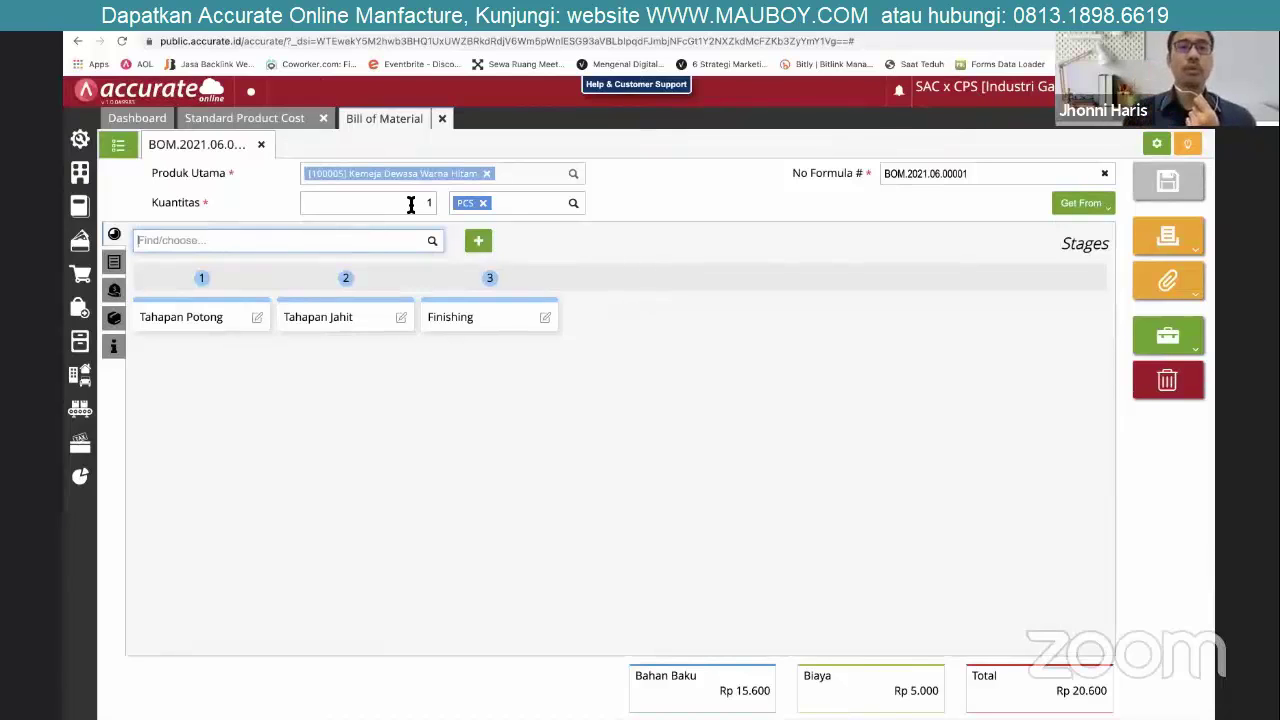
{"action": "left_click", "coordinate": [115, 263]}
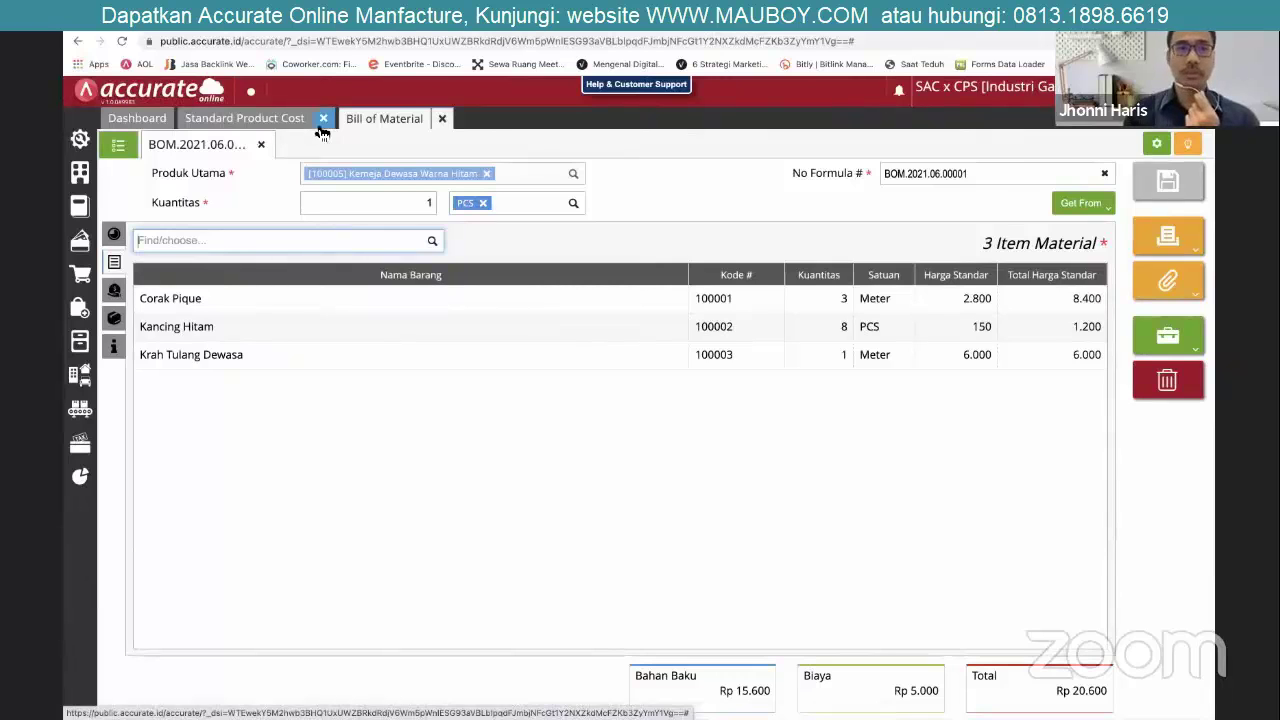
{"action": "left_click", "coordinate": [323, 118]}
{"action": "left_click", "coordinate": [223, 118]}
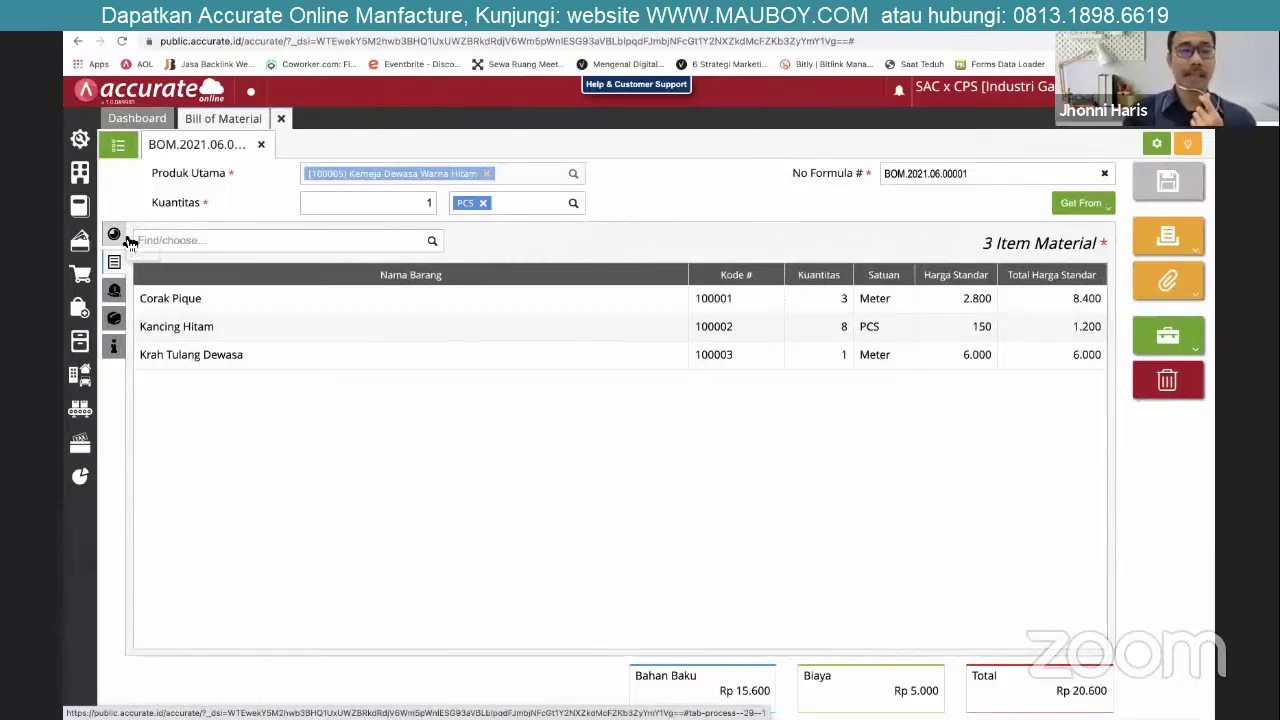
Review the bill's production stages and the stage settings of Tahapan Potong.
{"action": "left_click", "coordinate": [128, 241]}
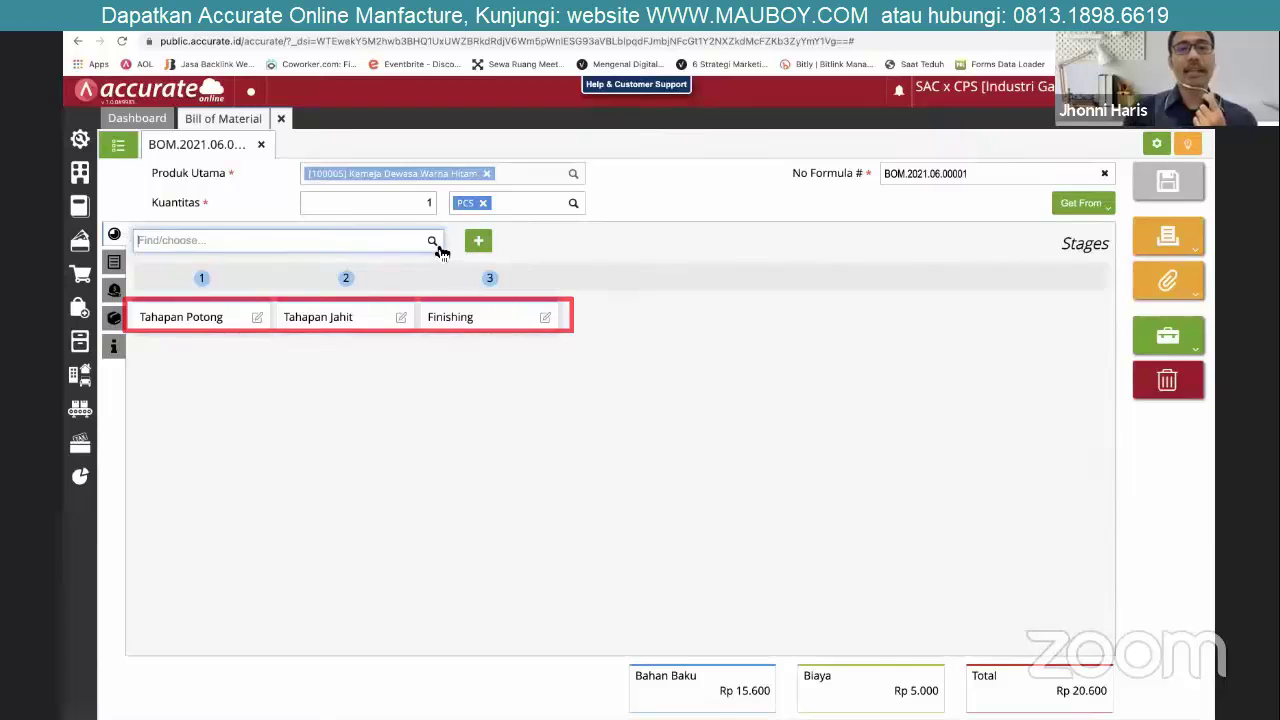
{"action": "left_click", "coordinate": [257, 317]}
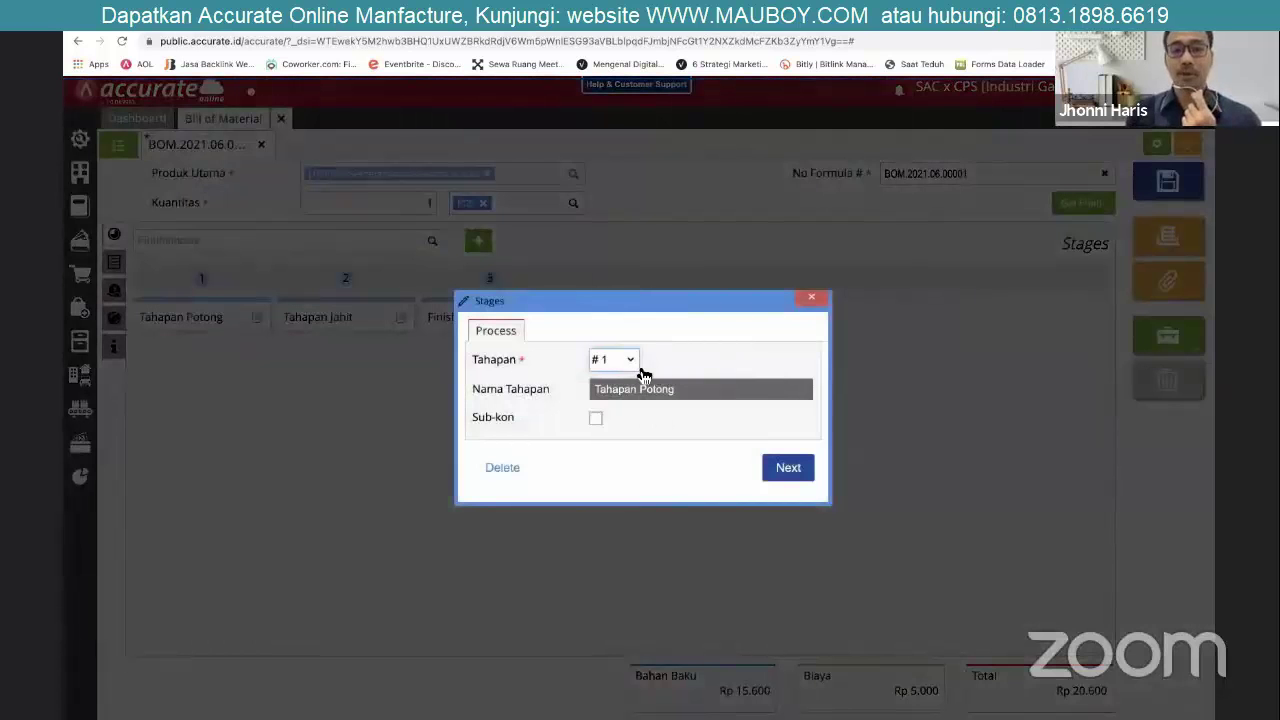
{"action": "left_click", "coordinate": [810, 297]}
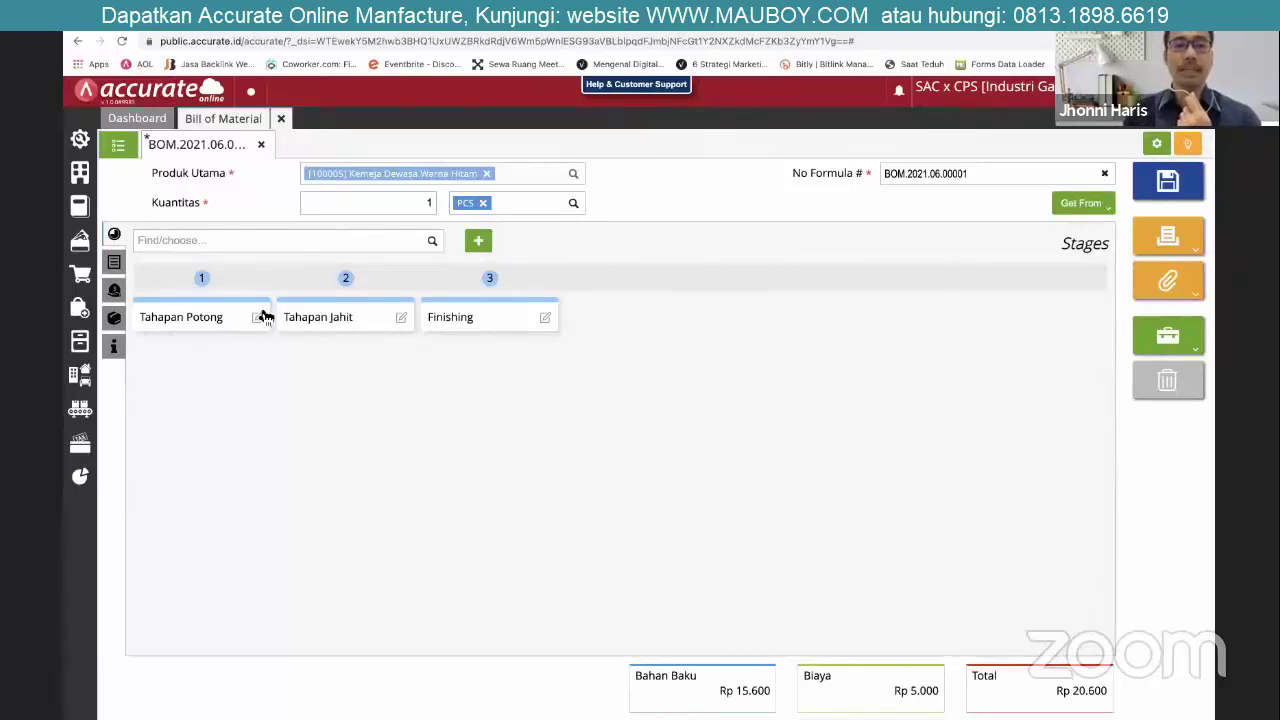
Try adding Tahapan Jahit as another stage, look at the stage number choices, and discard the entry.
{"action": "left_click", "coordinate": [432, 242]}
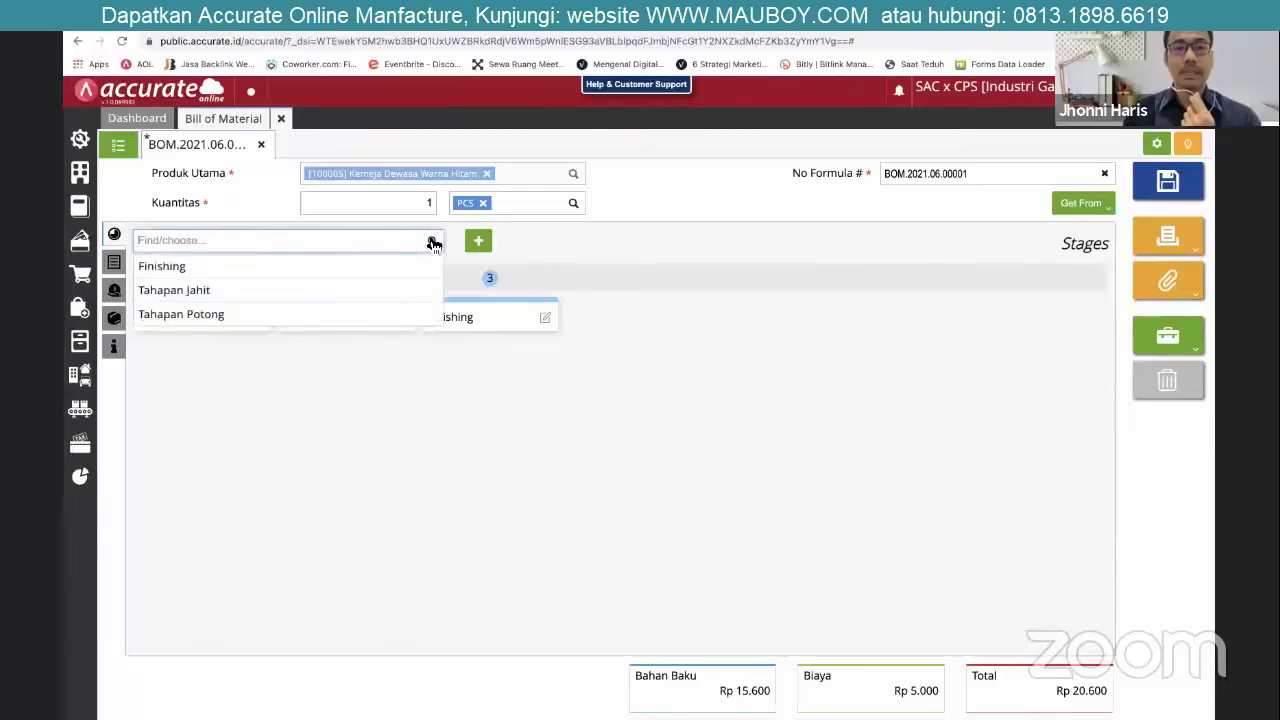
{"action": "left_click", "coordinate": [345, 290]}
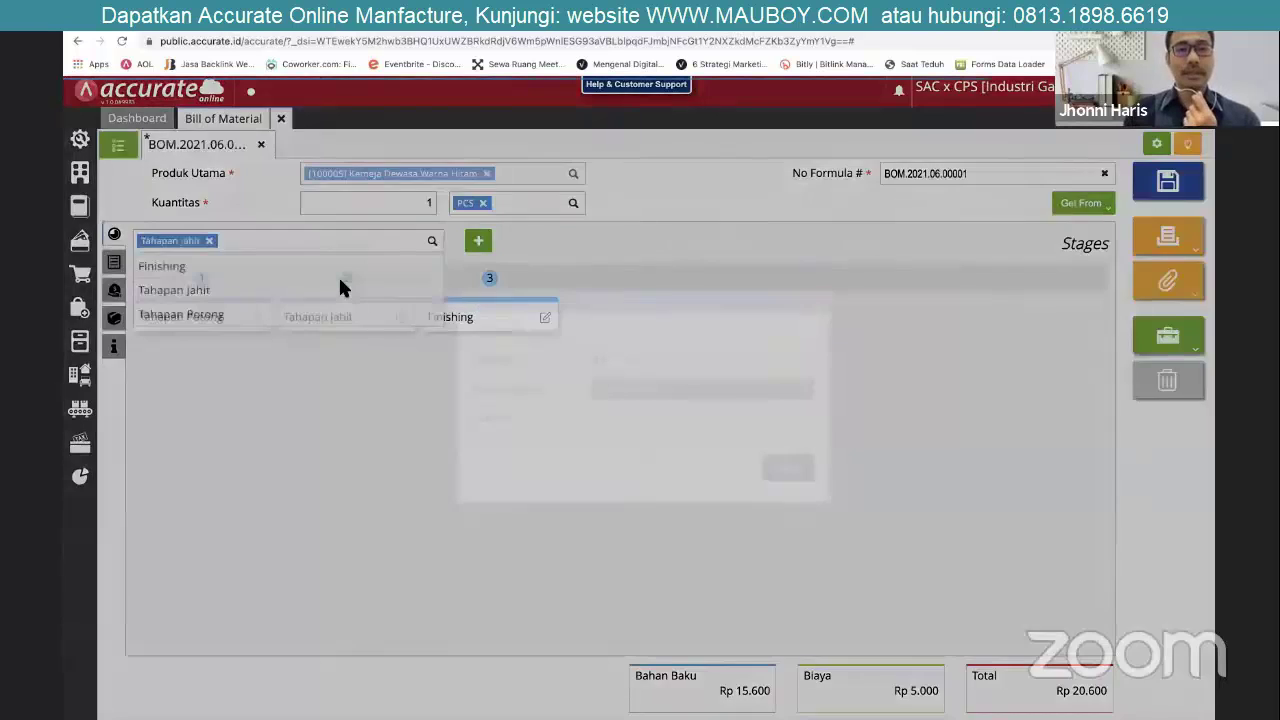
{"action": "left_click", "coordinate": [633, 362]}
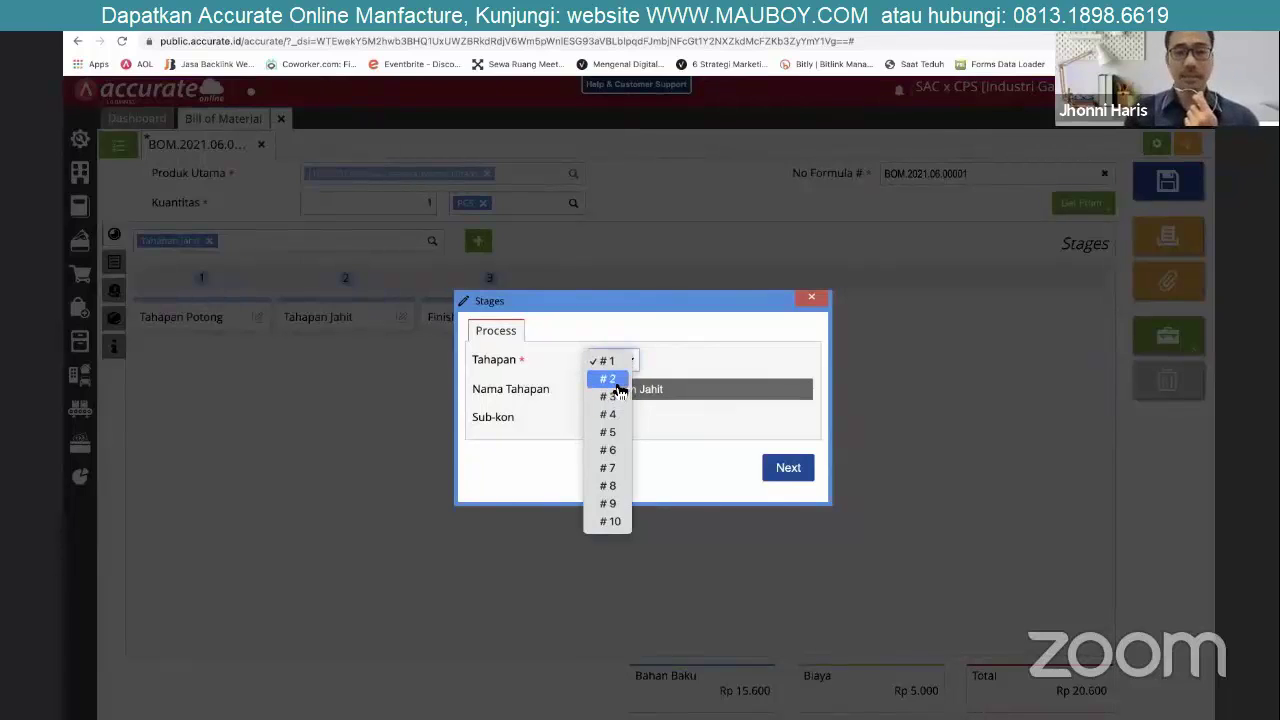
{"action": "left_click", "coordinate": [700, 368]}
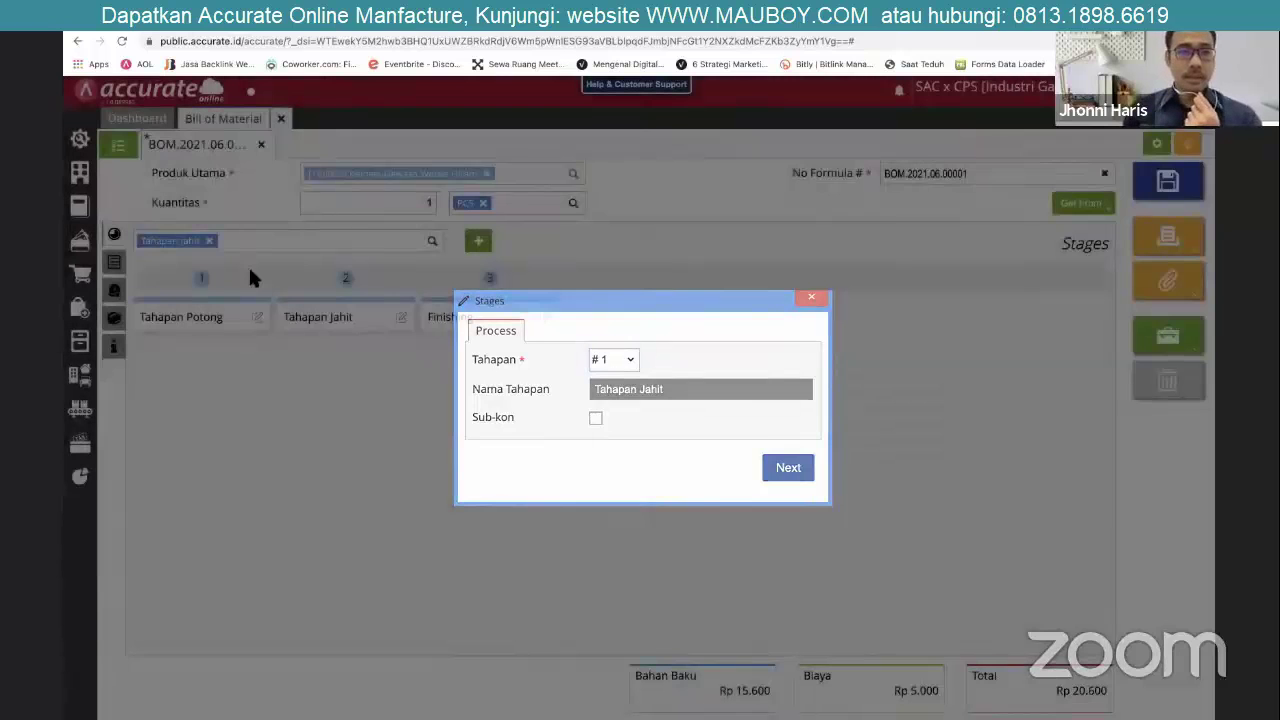
{"action": "left_click", "coordinate": [248, 264]}
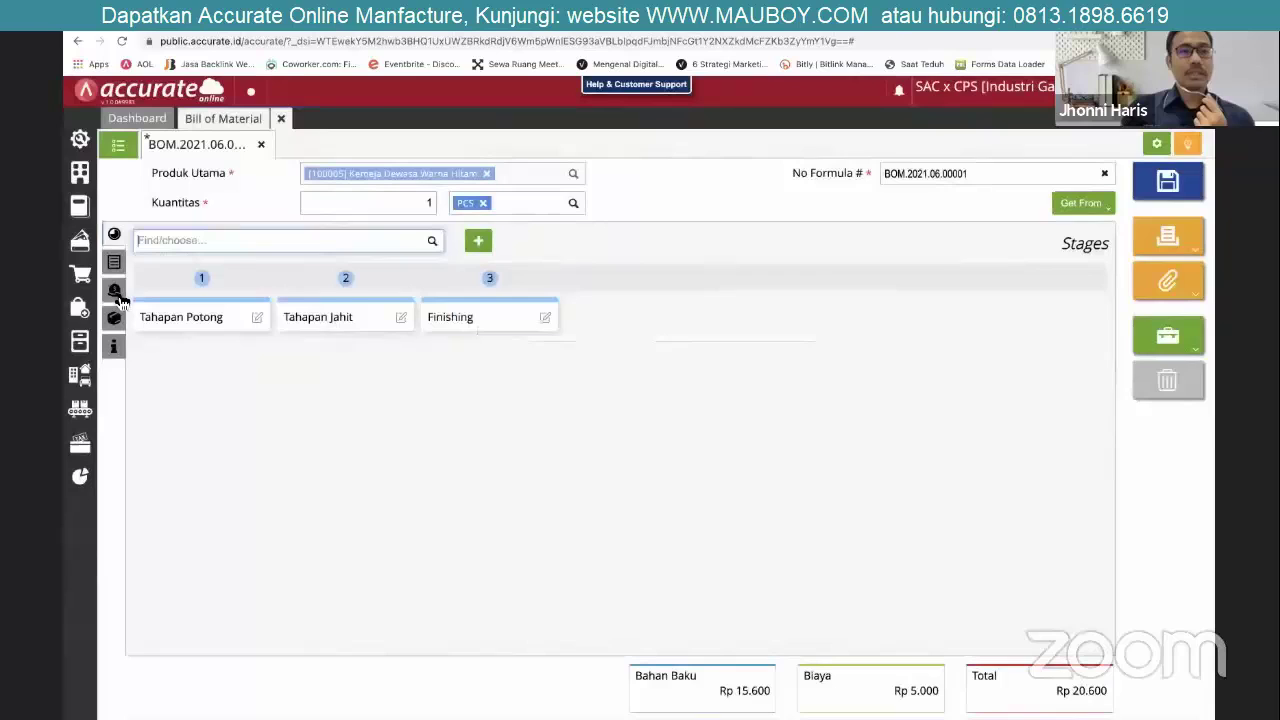
Review the bill's expense items and try Kemeja Dewasa Warna Navy as an extra finished good, discarding the entry.
{"action": "left_click", "coordinate": [114, 291]}
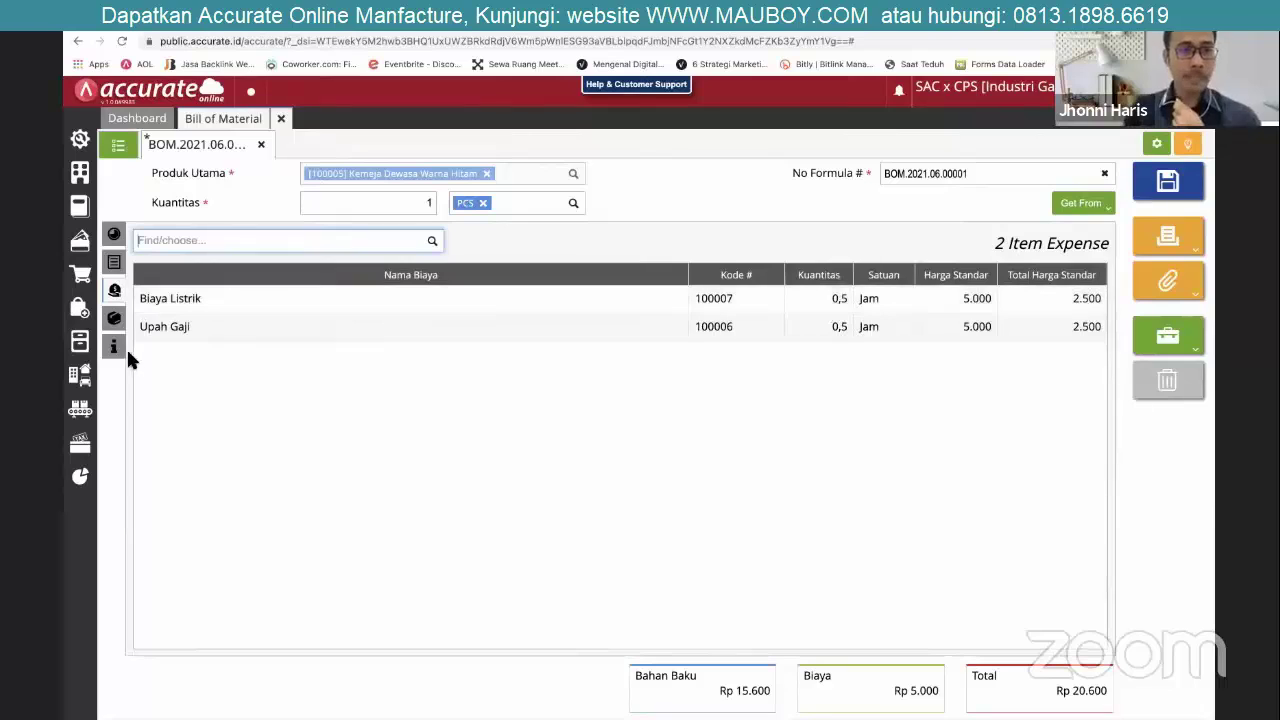
{"action": "left_click", "coordinate": [116, 322]}
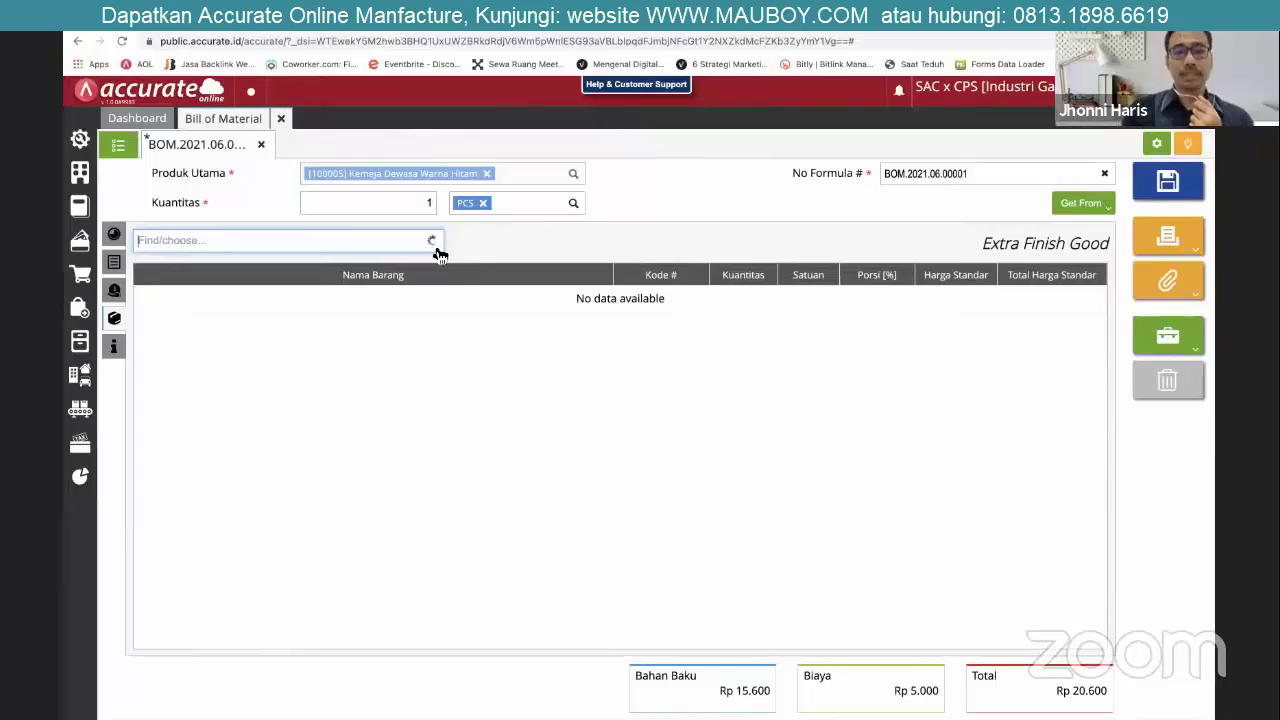
{"action": "left_click", "coordinate": [431, 241]}
{"action": "left_click", "coordinate": [347, 308]}
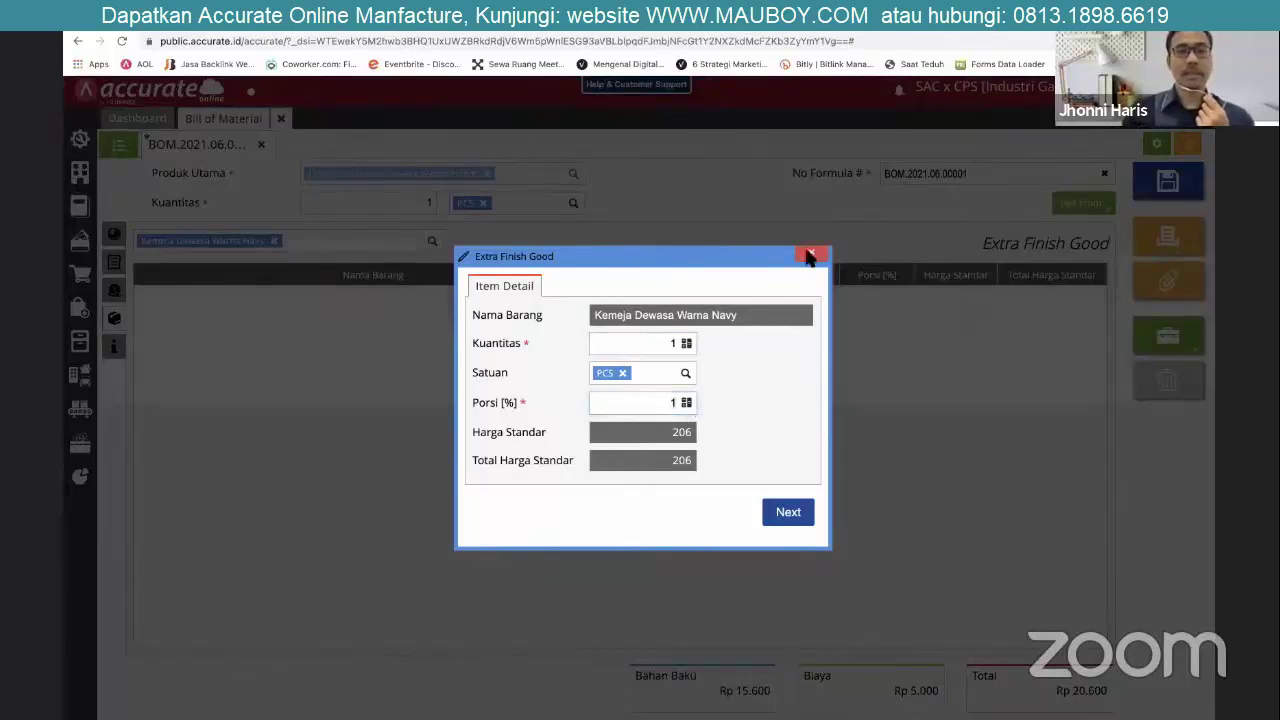
{"action": "left_click", "coordinate": [811, 257]}
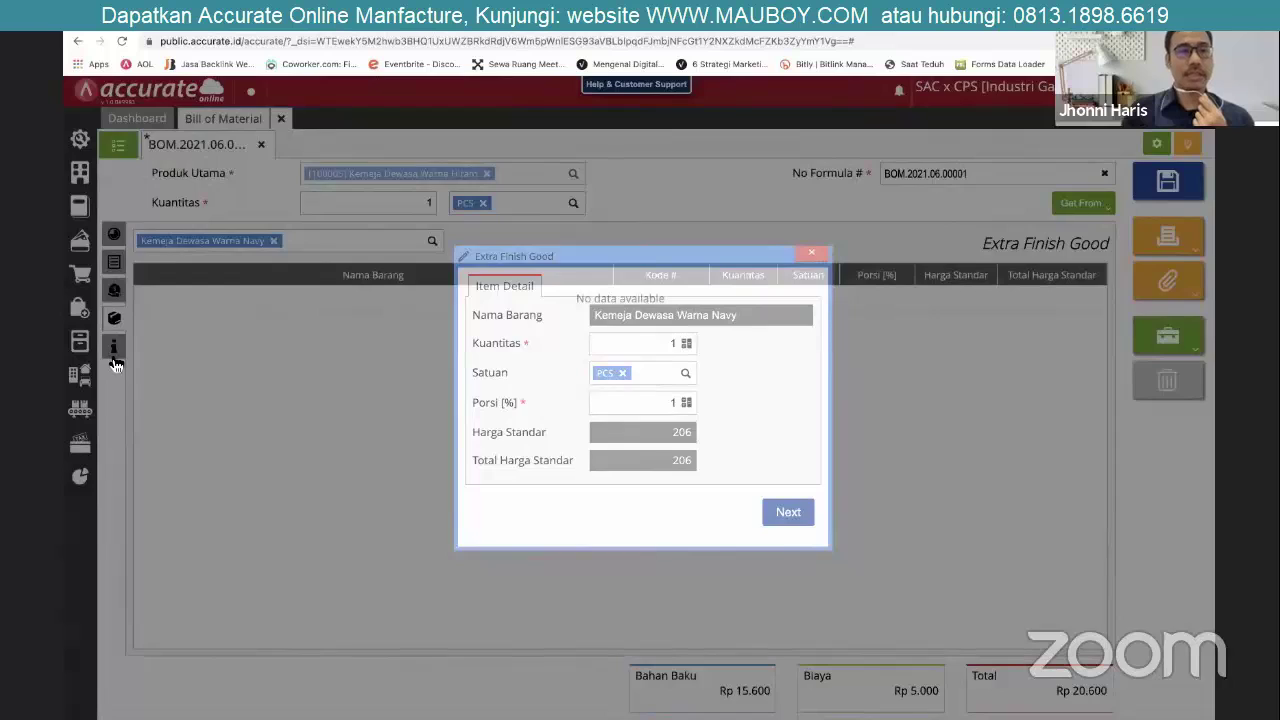
Look at the second quality product choices in the bill's additional info, and close Bill of Material without saving.
{"action": "left_click", "coordinate": [113, 350]}
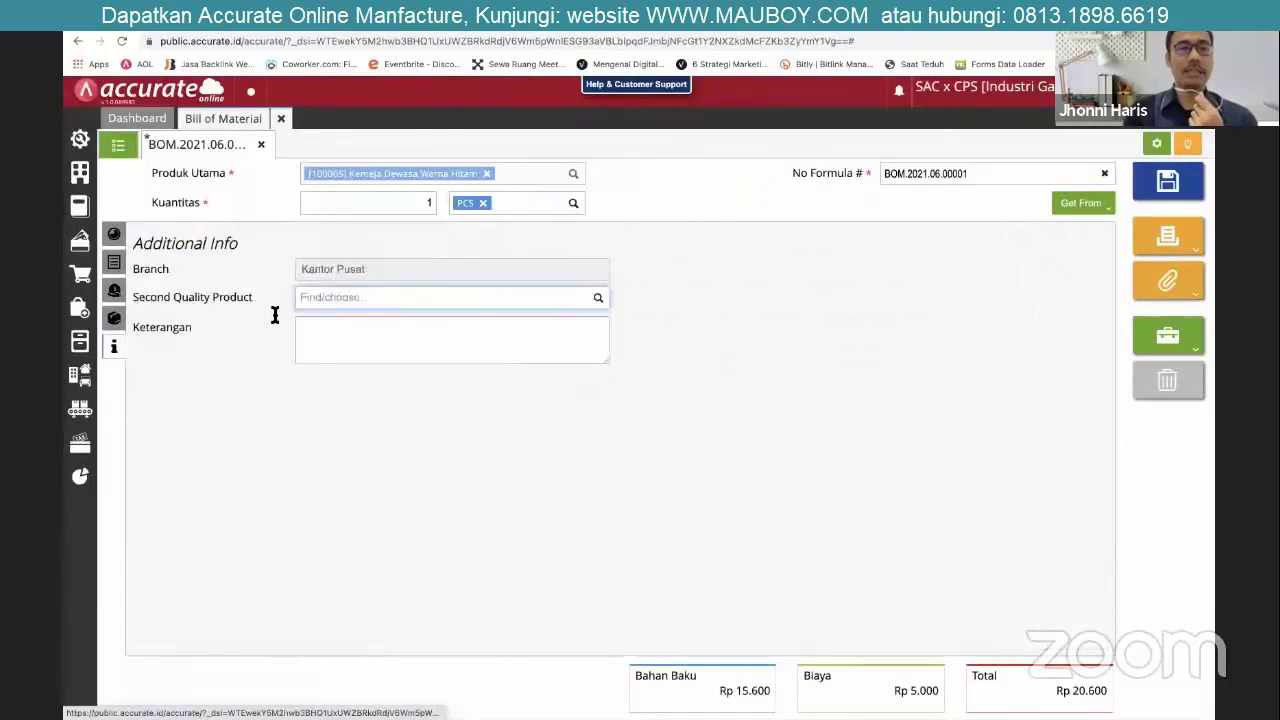
{"action": "left_click", "coordinate": [598, 300]}
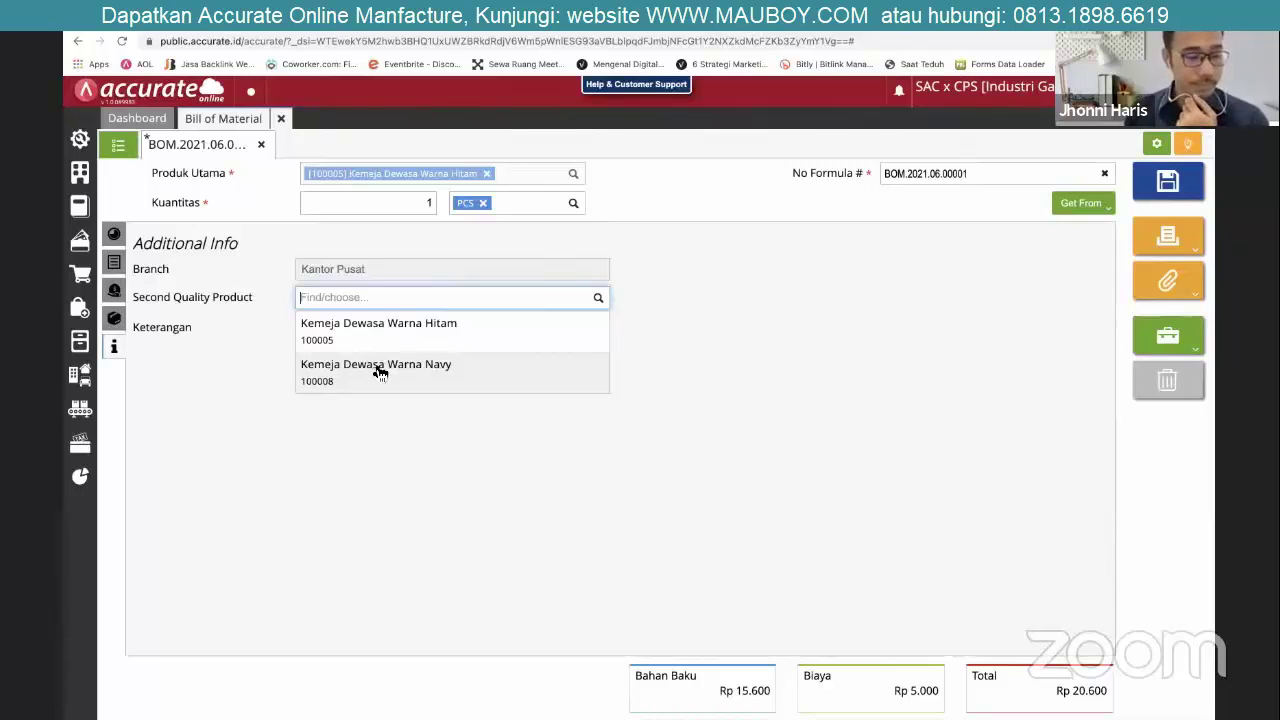
{"action": "left_click", "coordinate": [719, 326]}
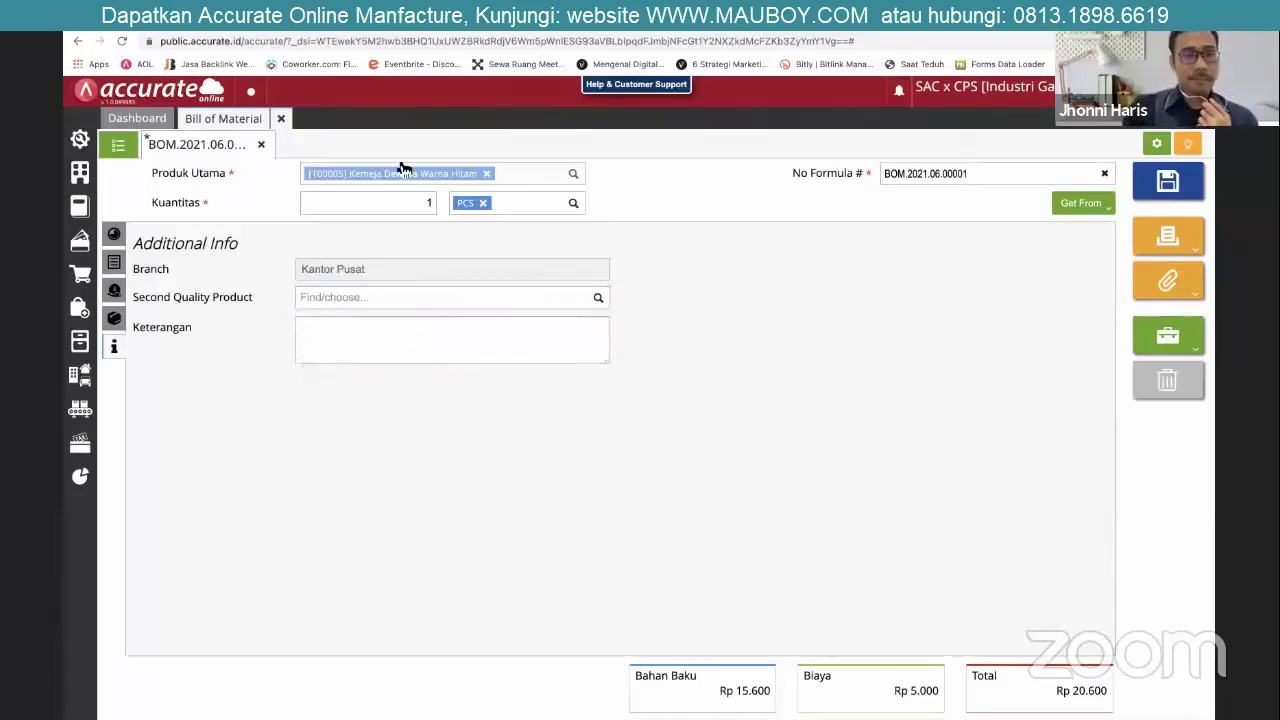
{"action": "left_click", "coordinate": [283, 120]}
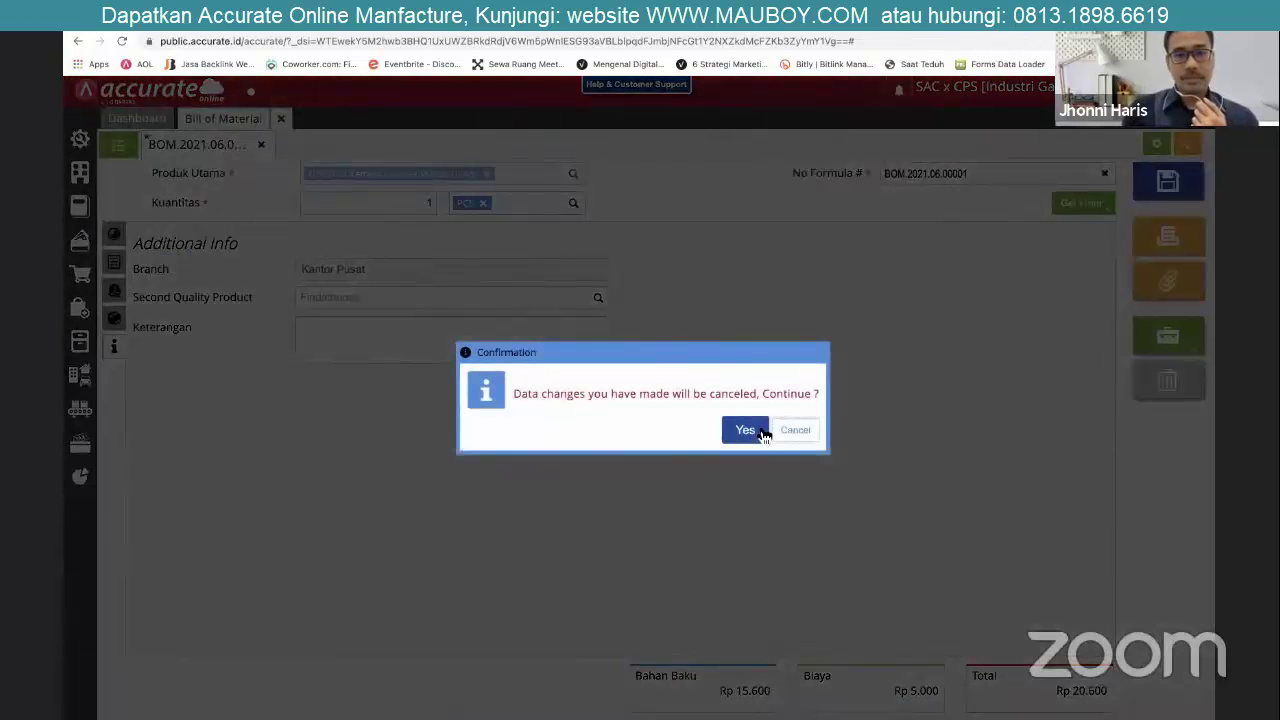
{"action": "left_click", "coordinate": [760, 432]}
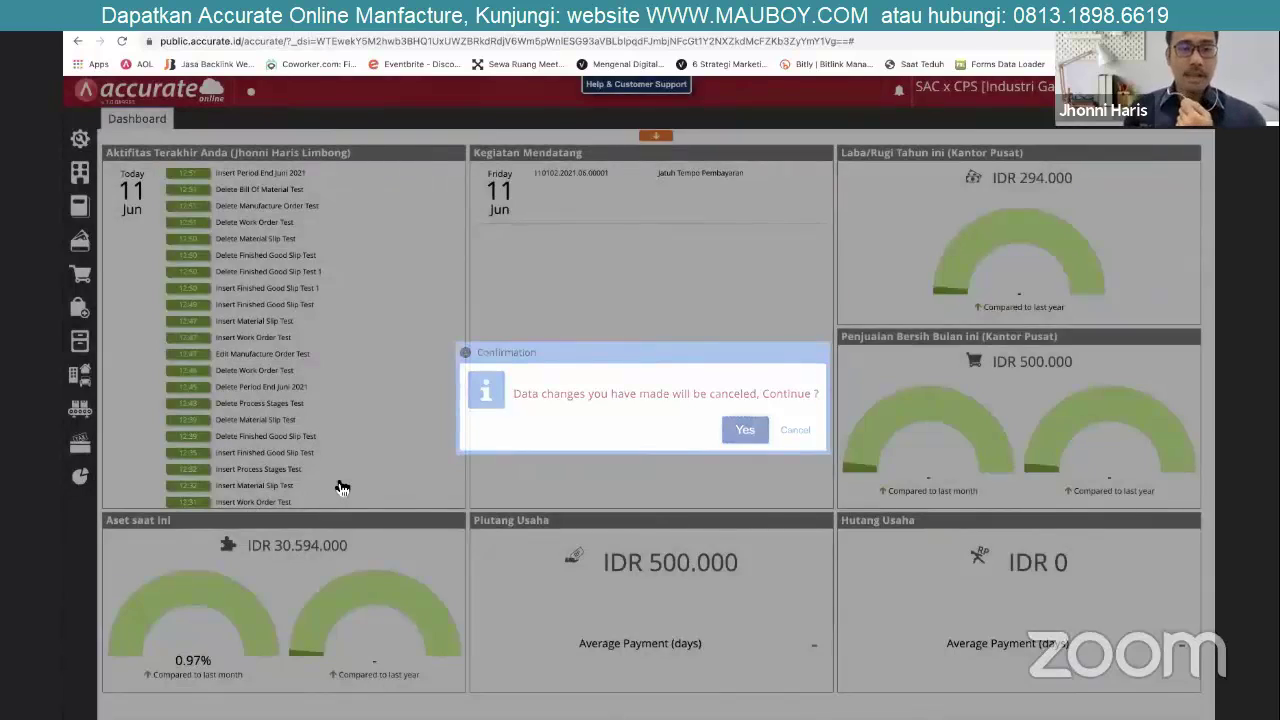
Open the existing manufacture order for Kemeja Dewasa Warna Hitam 100 pcs to review its bill of material.
{"action": "left_click", "coordinate": [80, 408]}
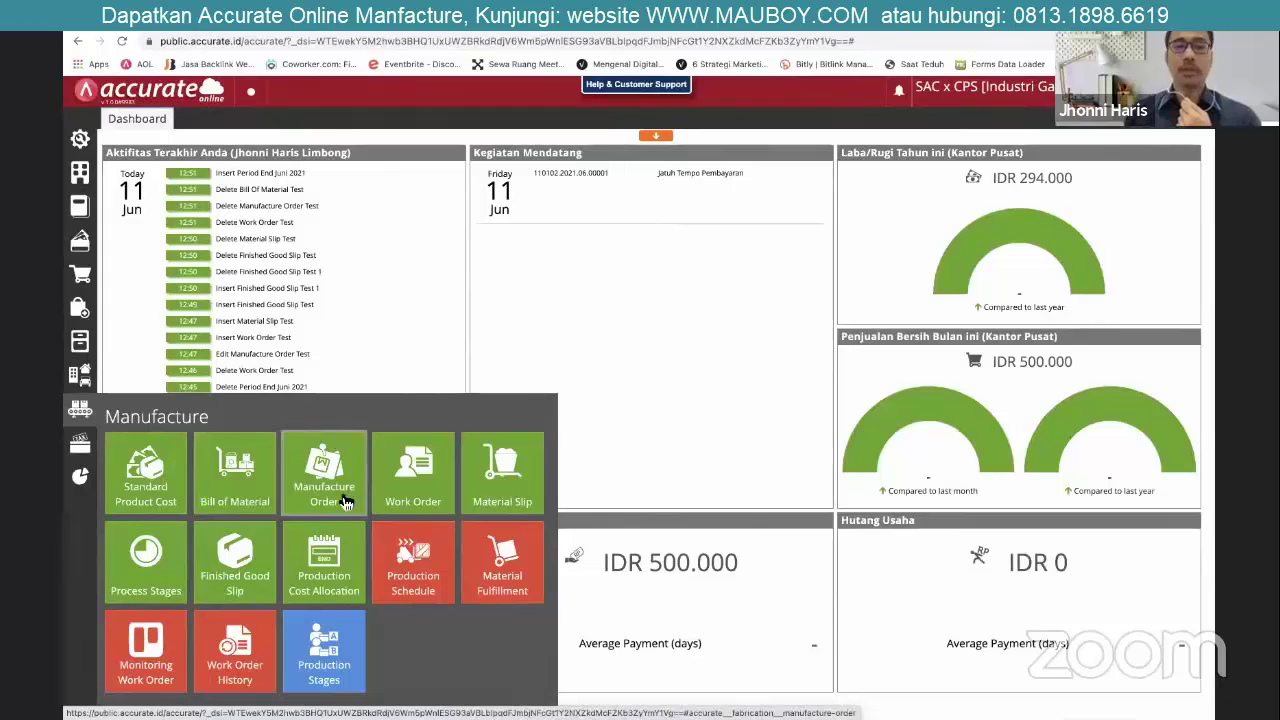
{"action": "left_click", "coordinate": [345, 503]}
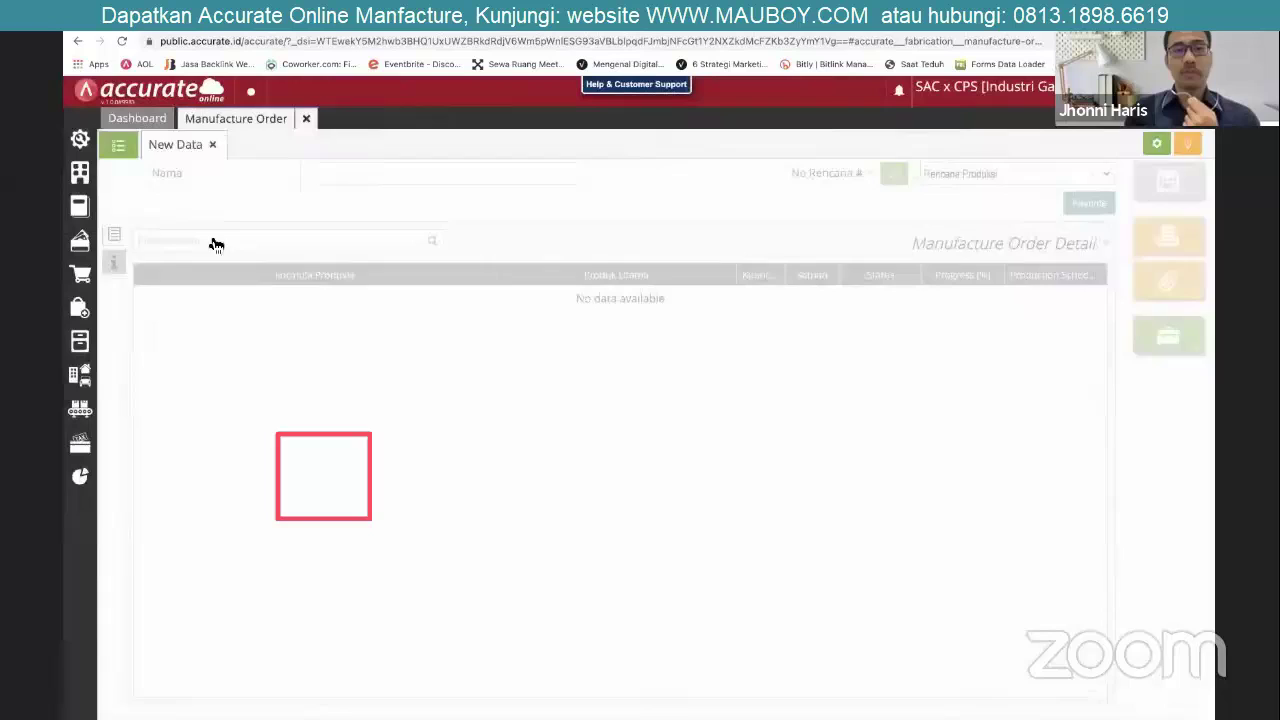
{"action": "left_click", "coordinate": [216, 258]}
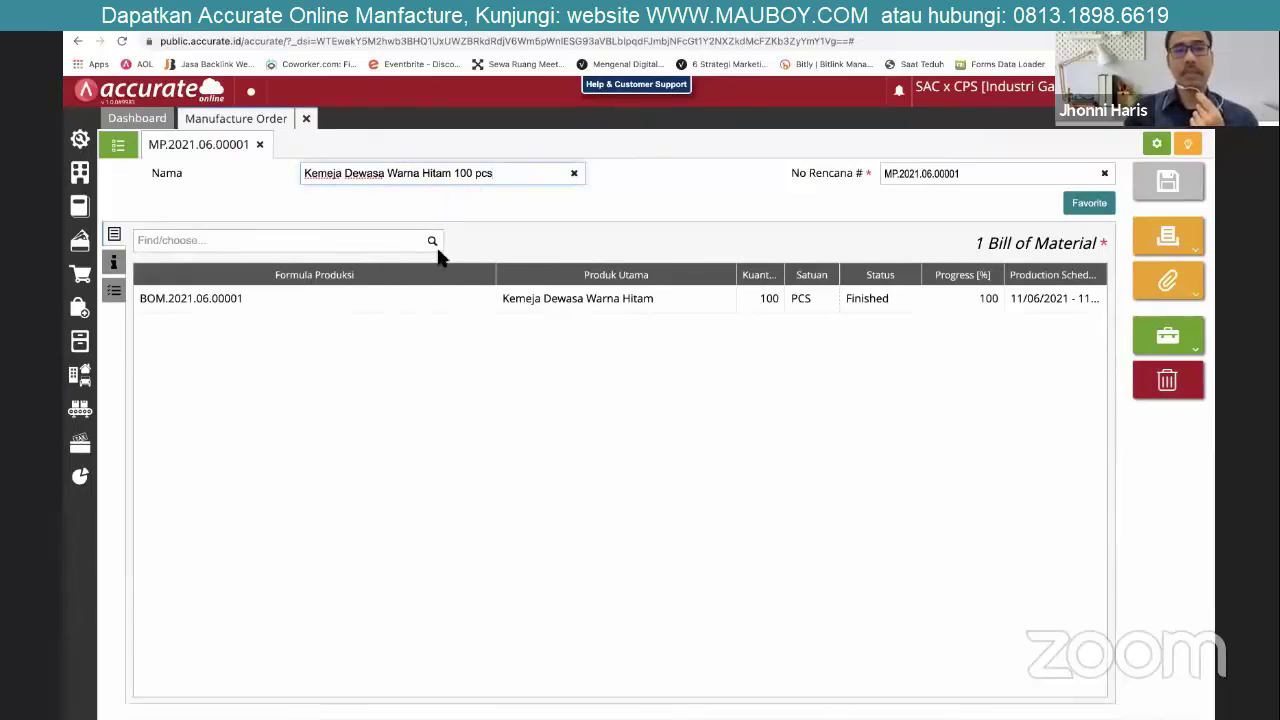
Review the manufacture order's bill of material detail and additional info, and close Manufacture Order without changes.
{"action": "left_click", "coordinate": [445, 303]}
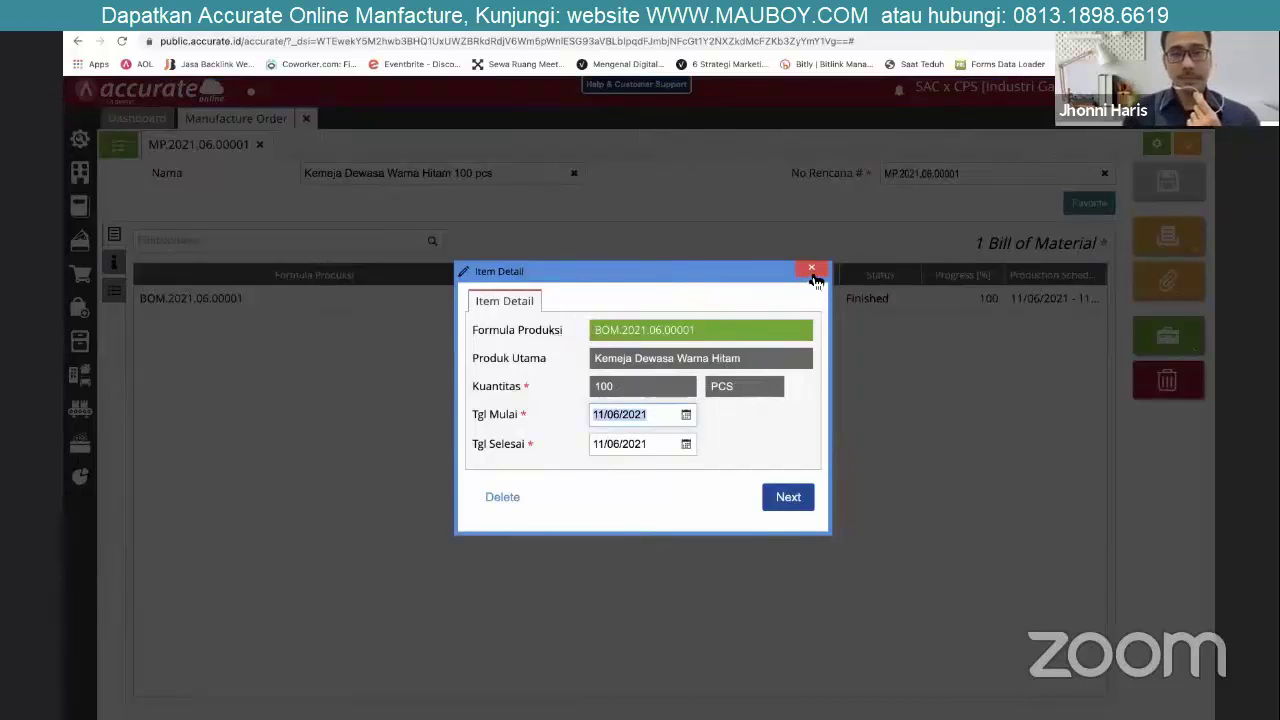
{"action": "left_click", "coordinate": [815, 280]}
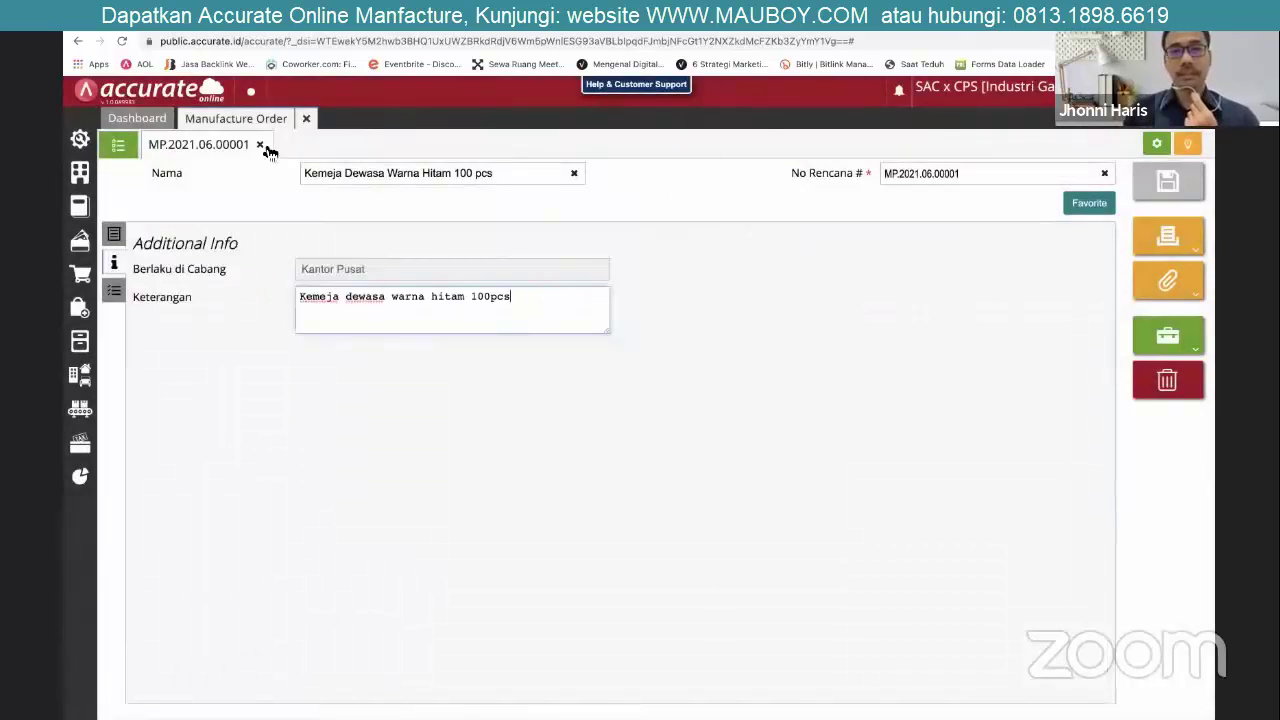
{"action": "left_click", "coordinate": [307, 121]}
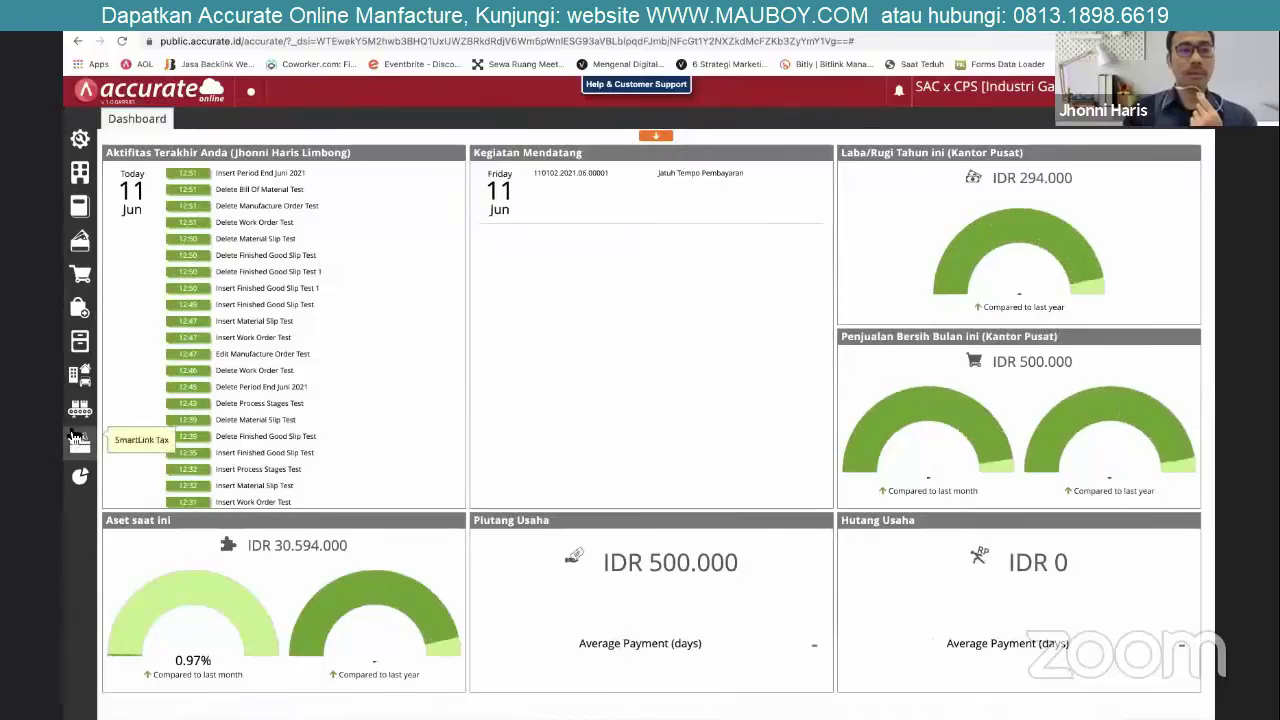
Open the existing work order for Kemeja Dewasa Warna Hitam and examine its production plan, quantity and stages.
{"action": "mouse_move", "coordinate": [80, 408]}
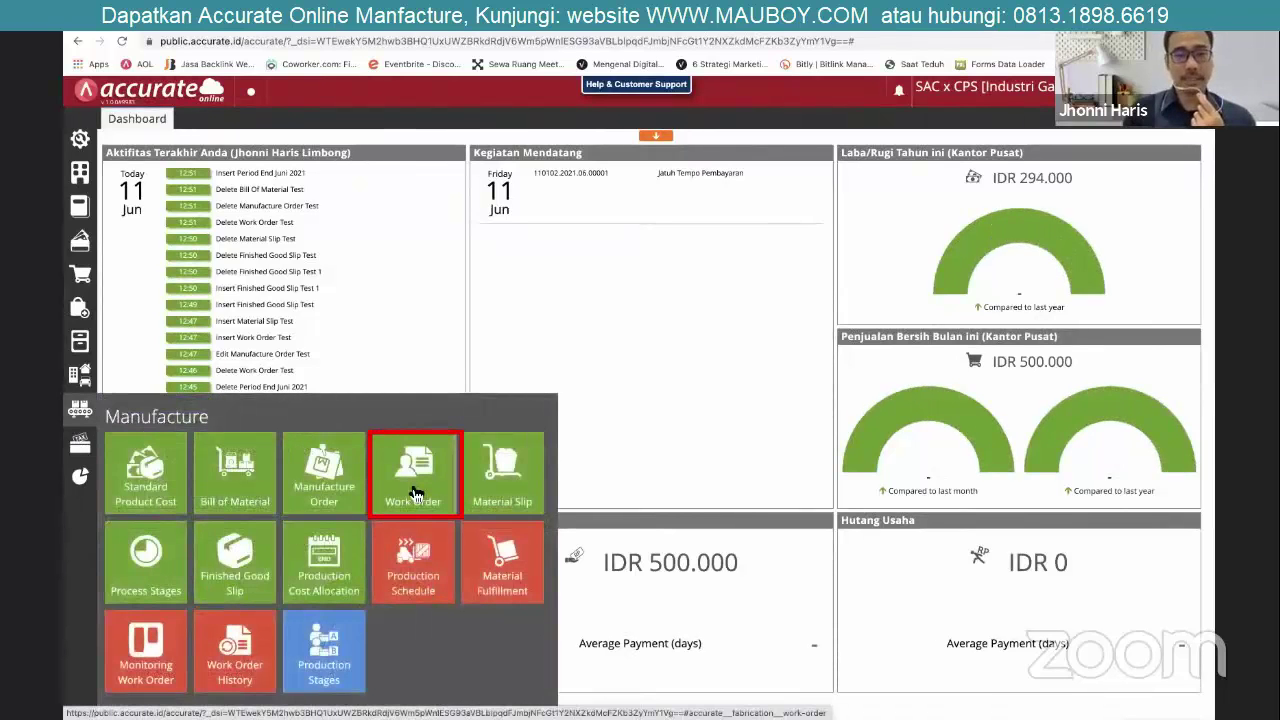
{"action": "left_click", "coordinate": [415, 493]}
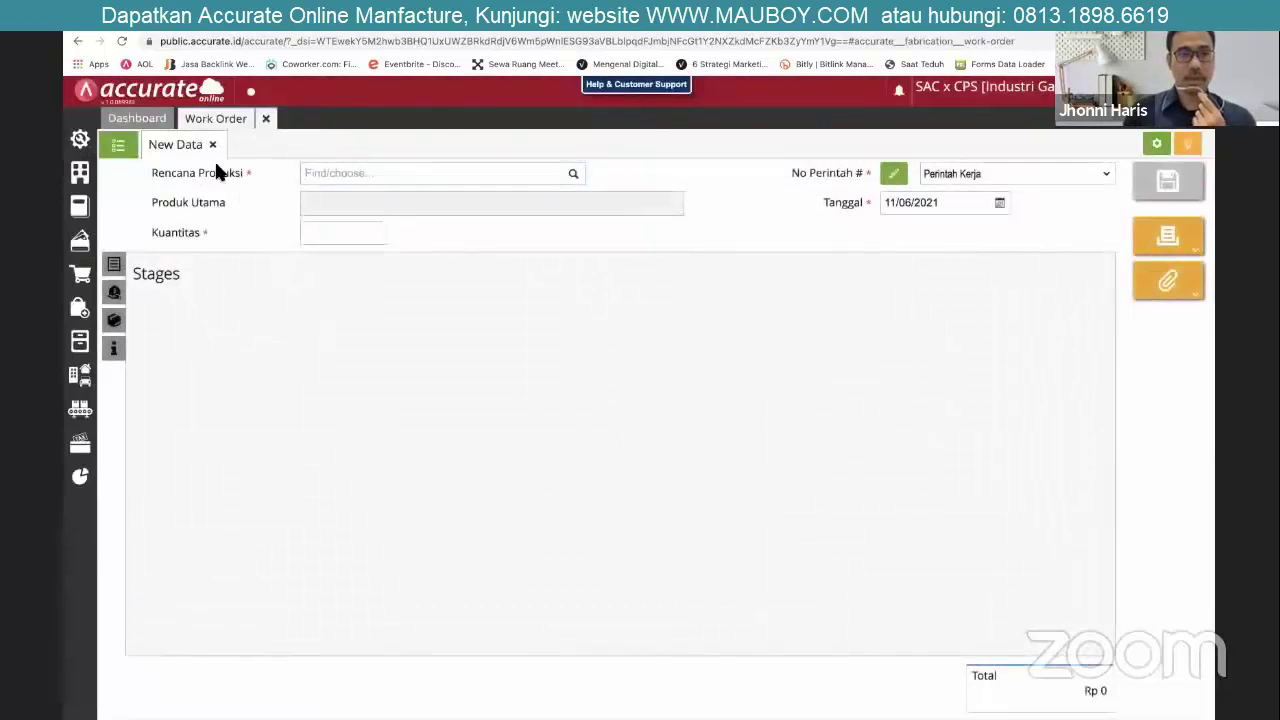
{"action": "left_click", "coordinate": [212, 145]}
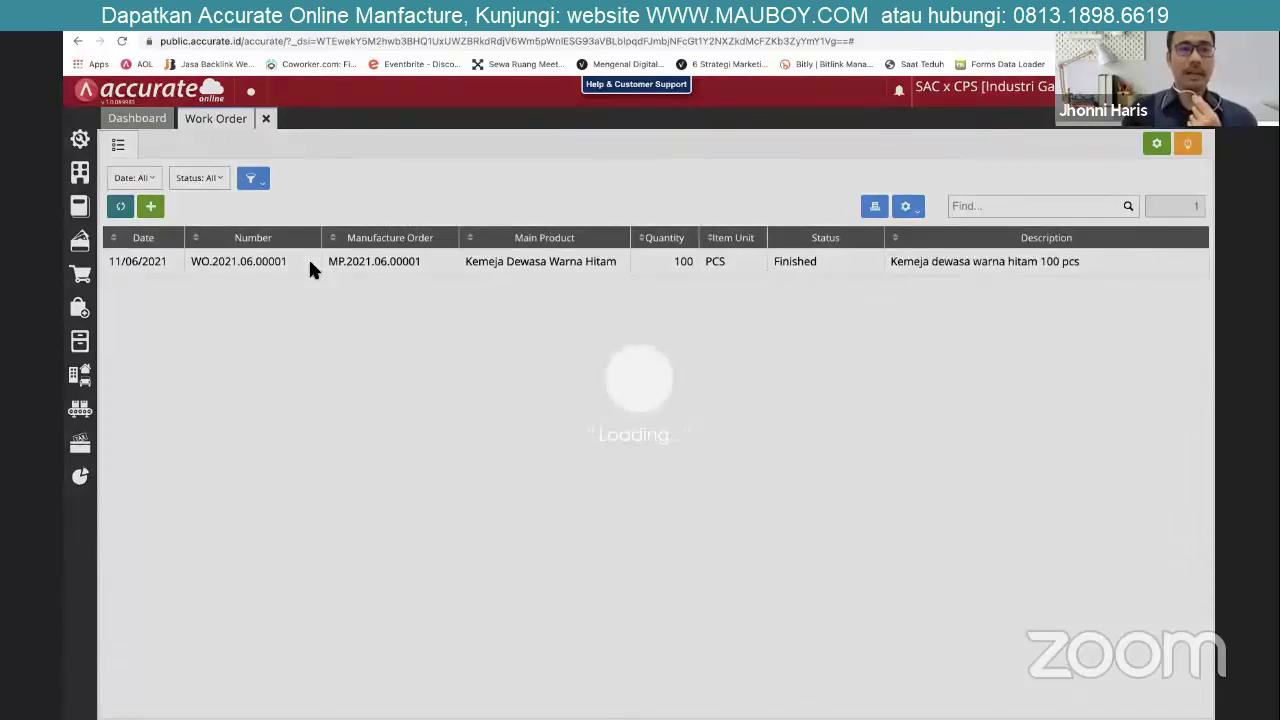
{"action": "left_click", "coordinate": [308, 259]}
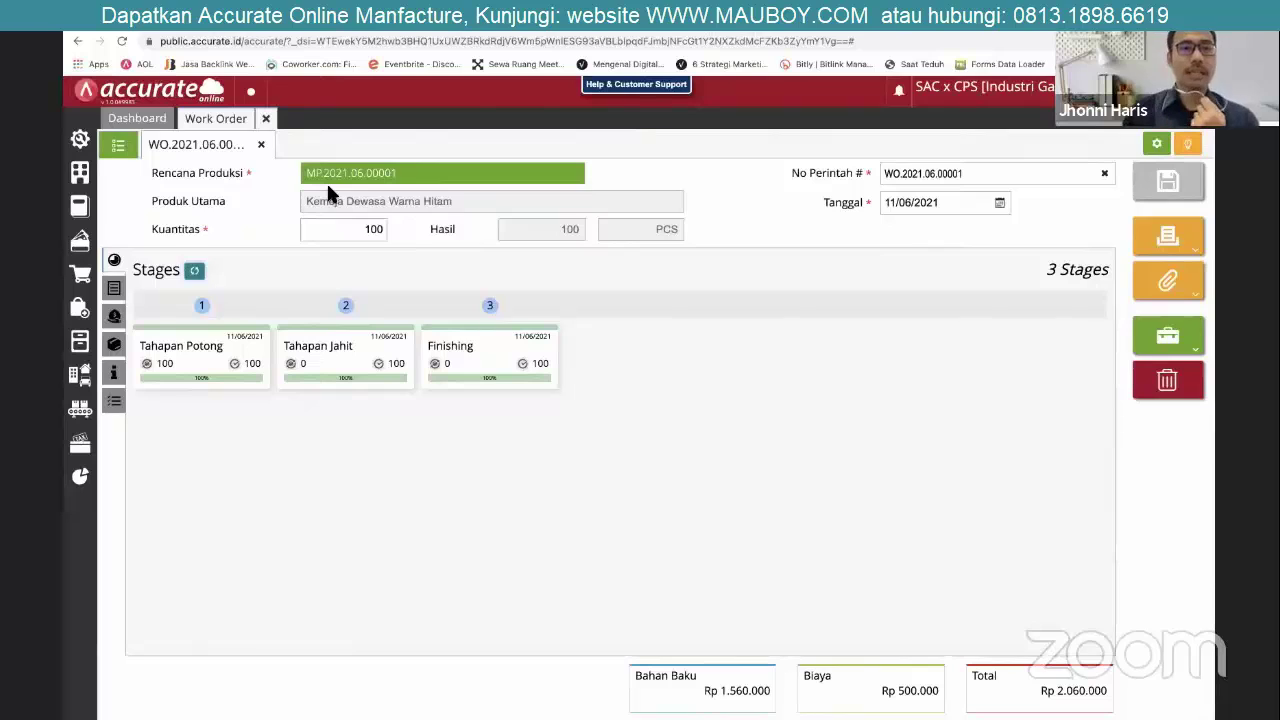
{"action": "double_click", "coordinate": [371, 180]}
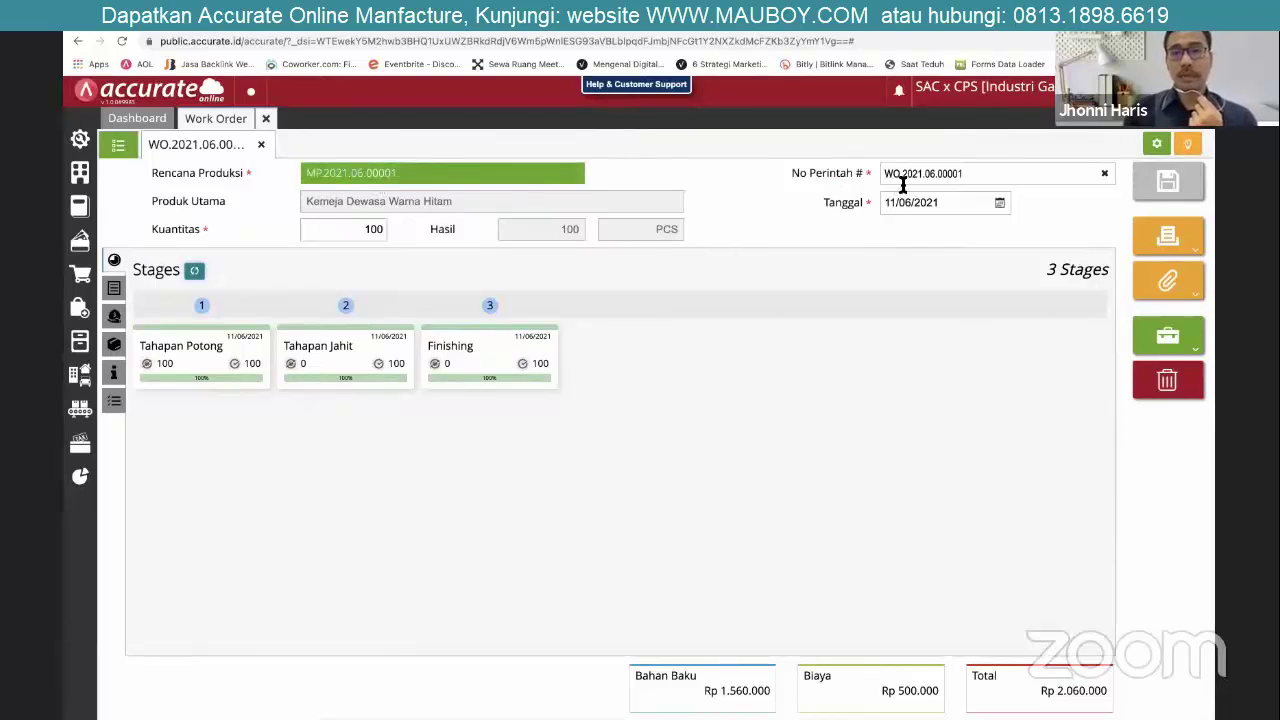
{"action": "left_click", "coordinate": [337, 173]}
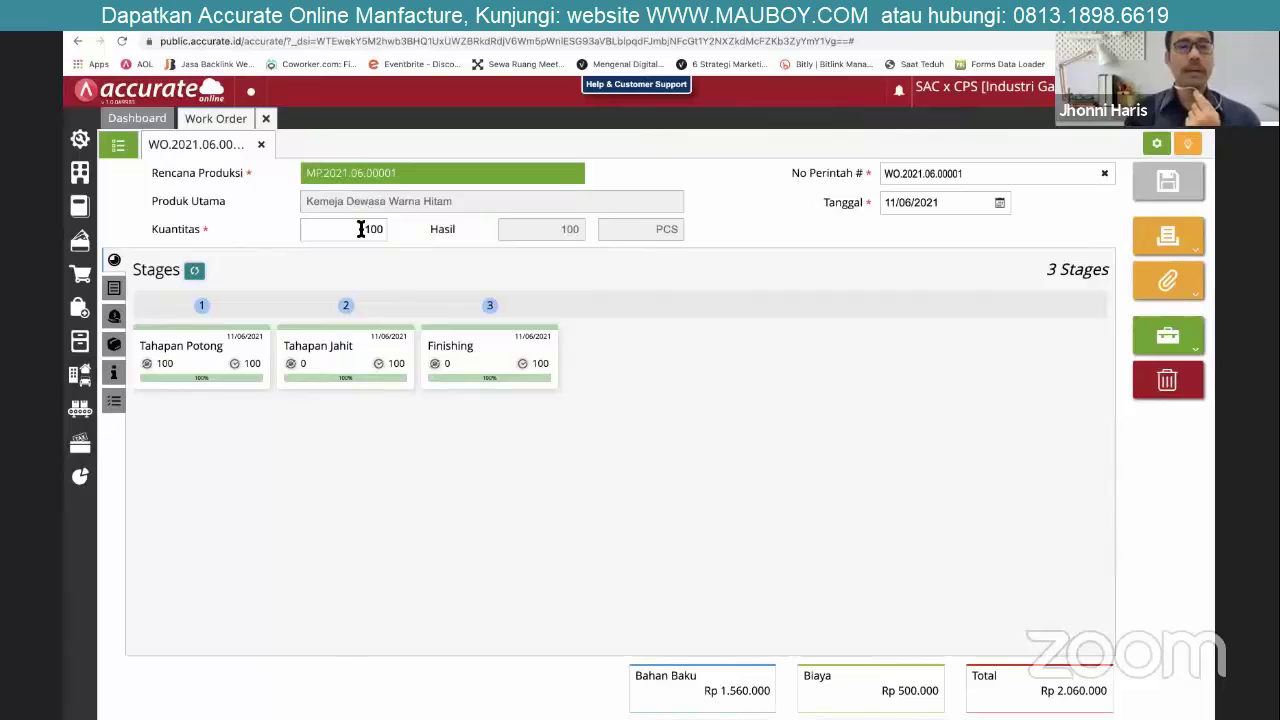
{"action": "left_click", "coordinate": [80, 408]}
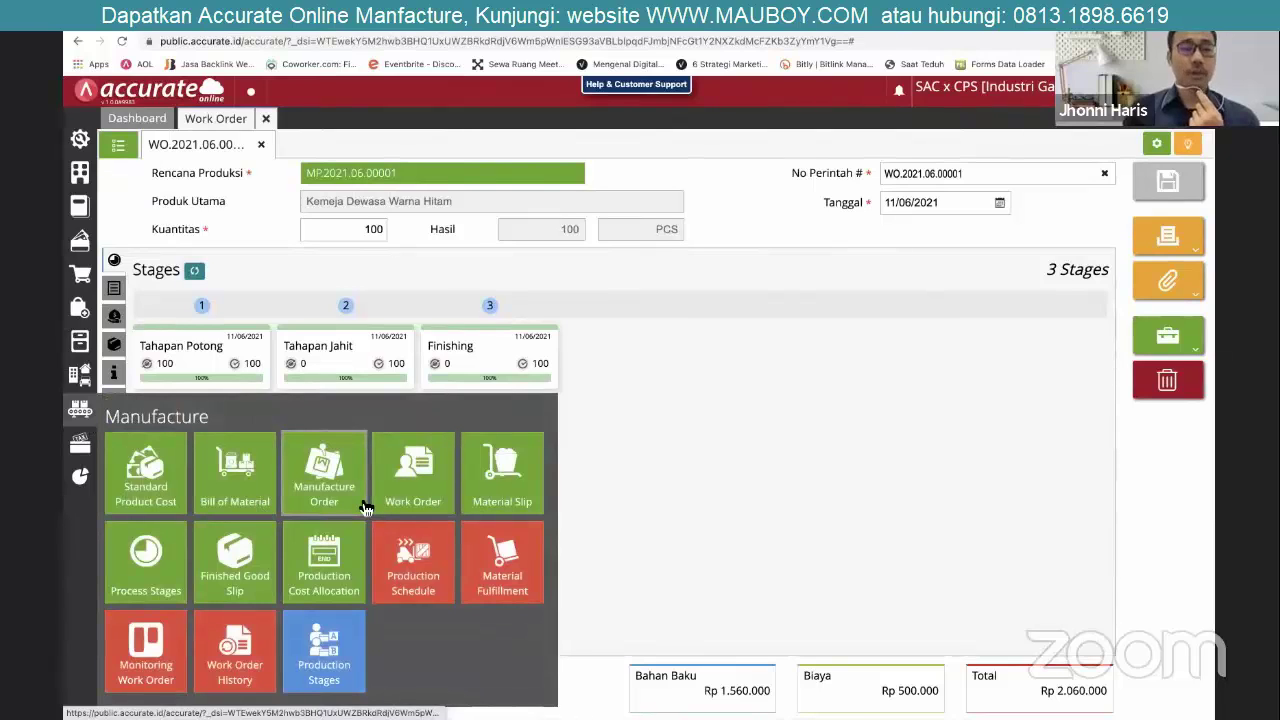
{"action": "left_click", "coordinate": [709, 429]}
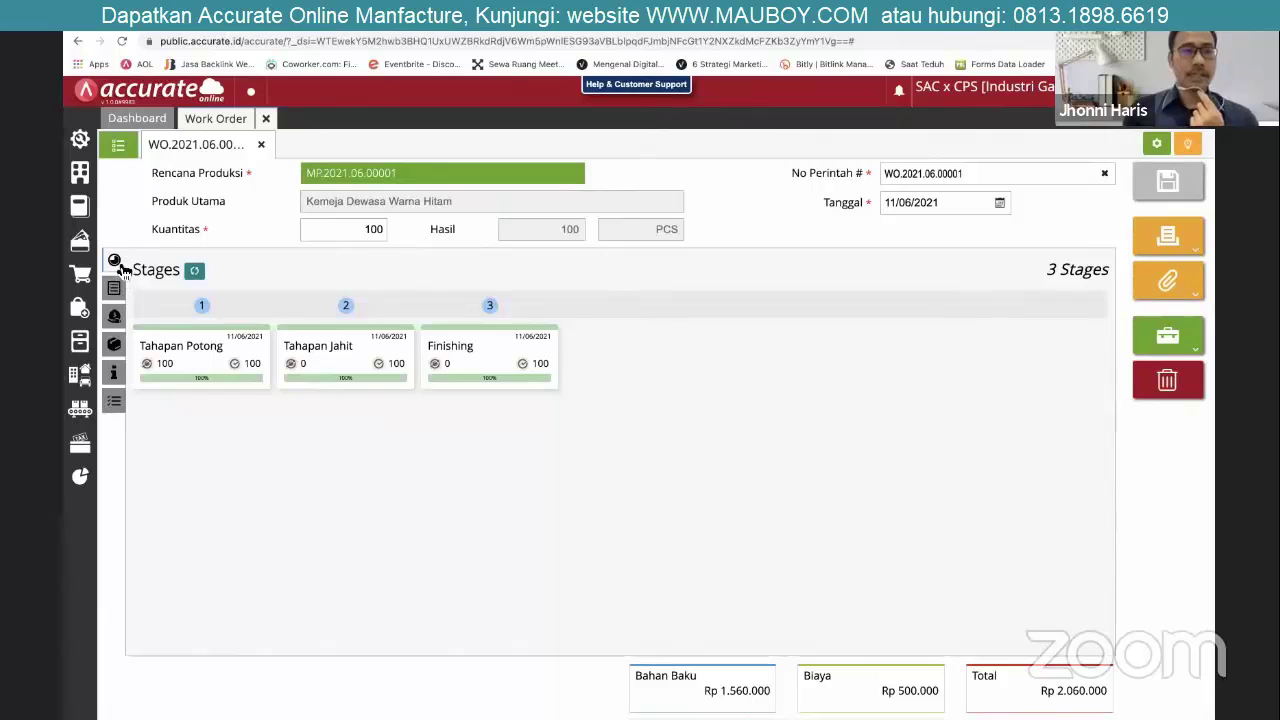
Review the work order's material and expense details, and close Work Order.
{"action": "left_click", "coordinate": [114, 288]}
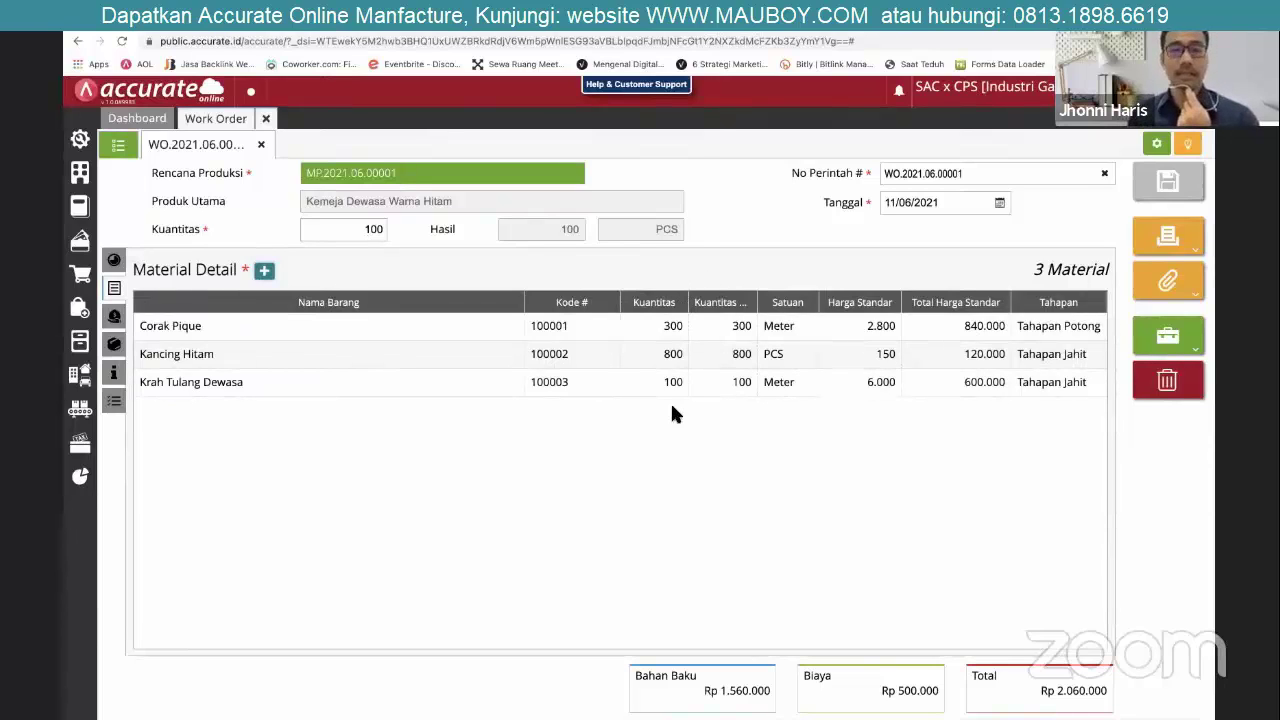
{"action": "left_click", "coordinate": [115, 318]}
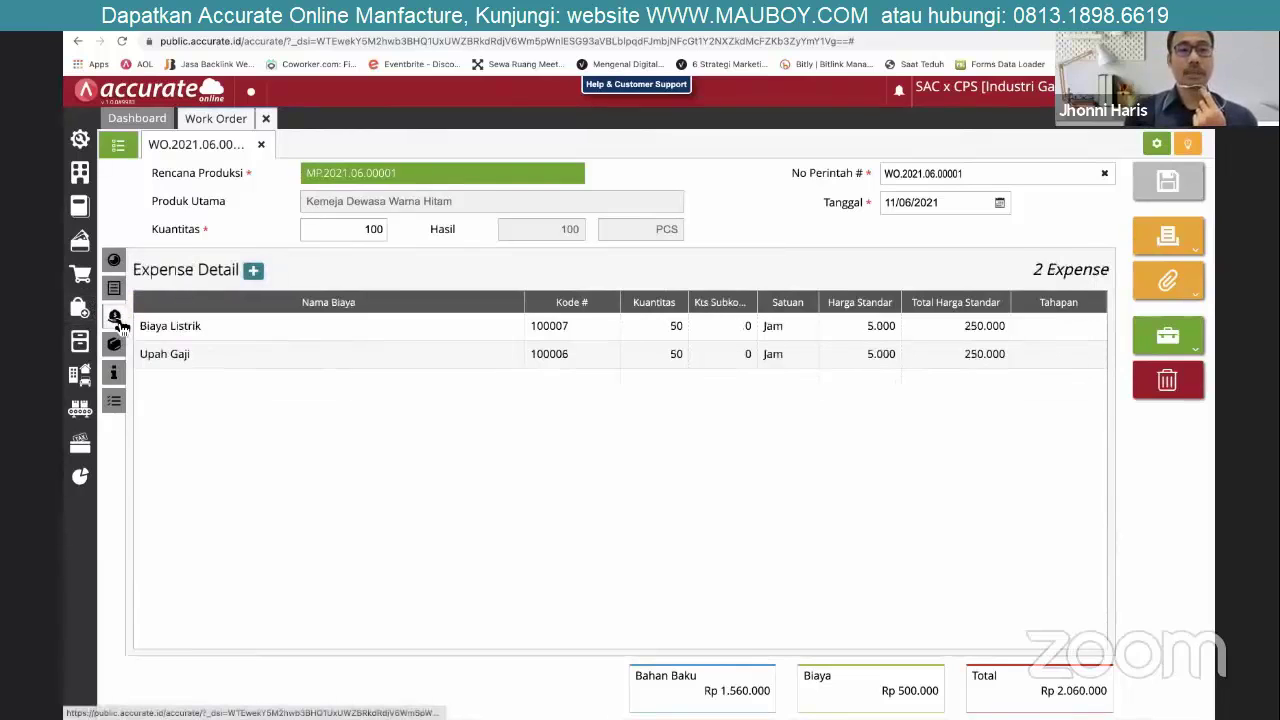
{"action": "left_click", "coordinate": [266, 118]}
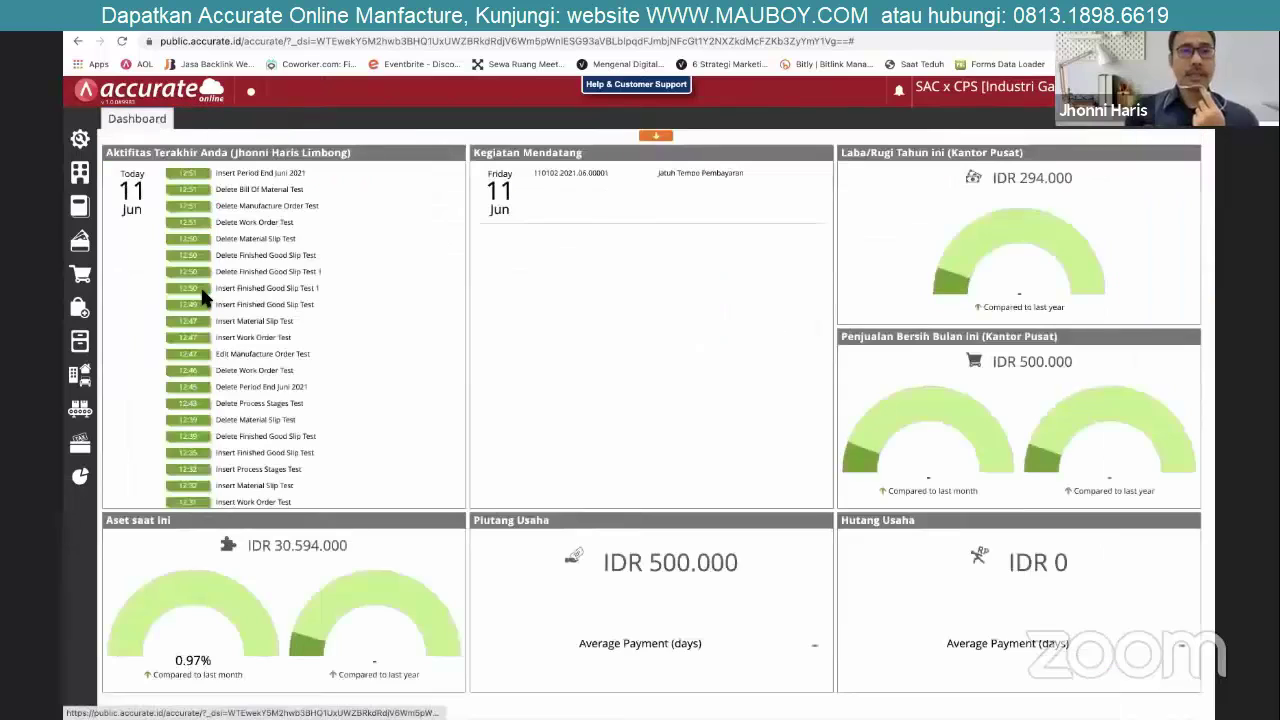
Open Monitoring Work Order to check the shirt order's progress, and close it.
{"action": "left_click", "coordinate": [80, 341]}
{"action": "left_click", "coordinate": [84, 434]}
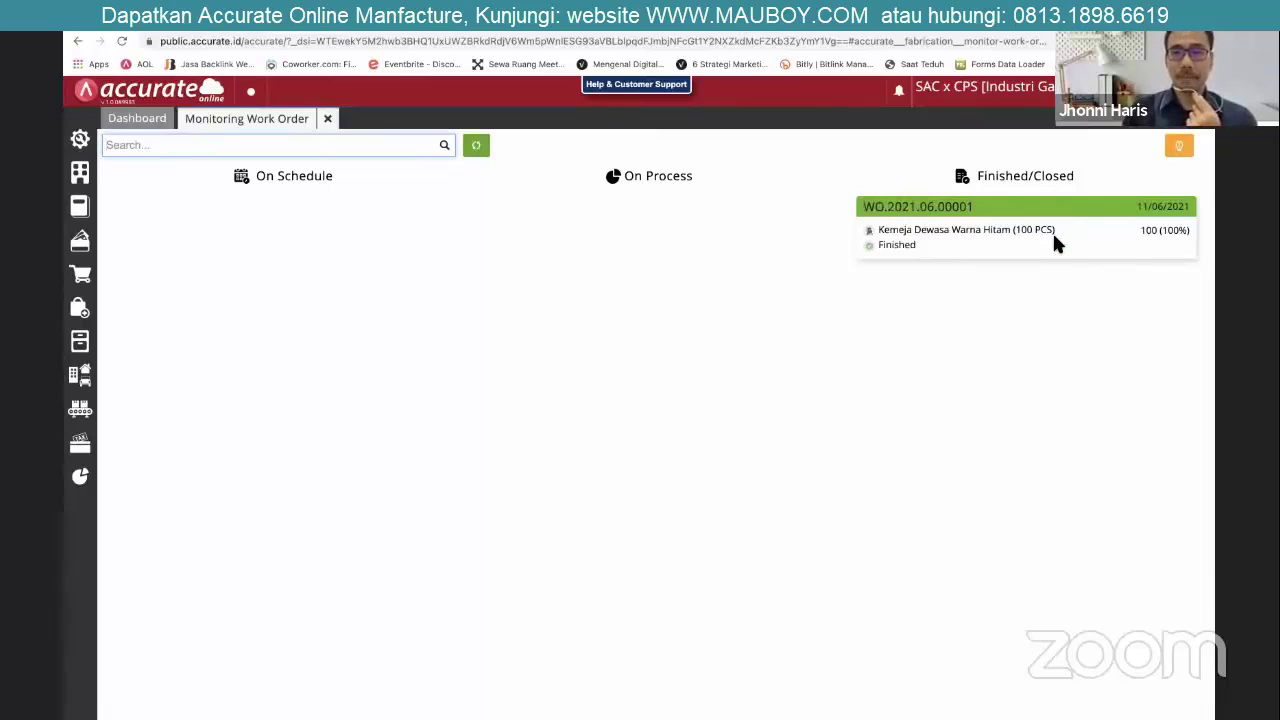
{"action": "left_click", "coordinate": [327, 118]}
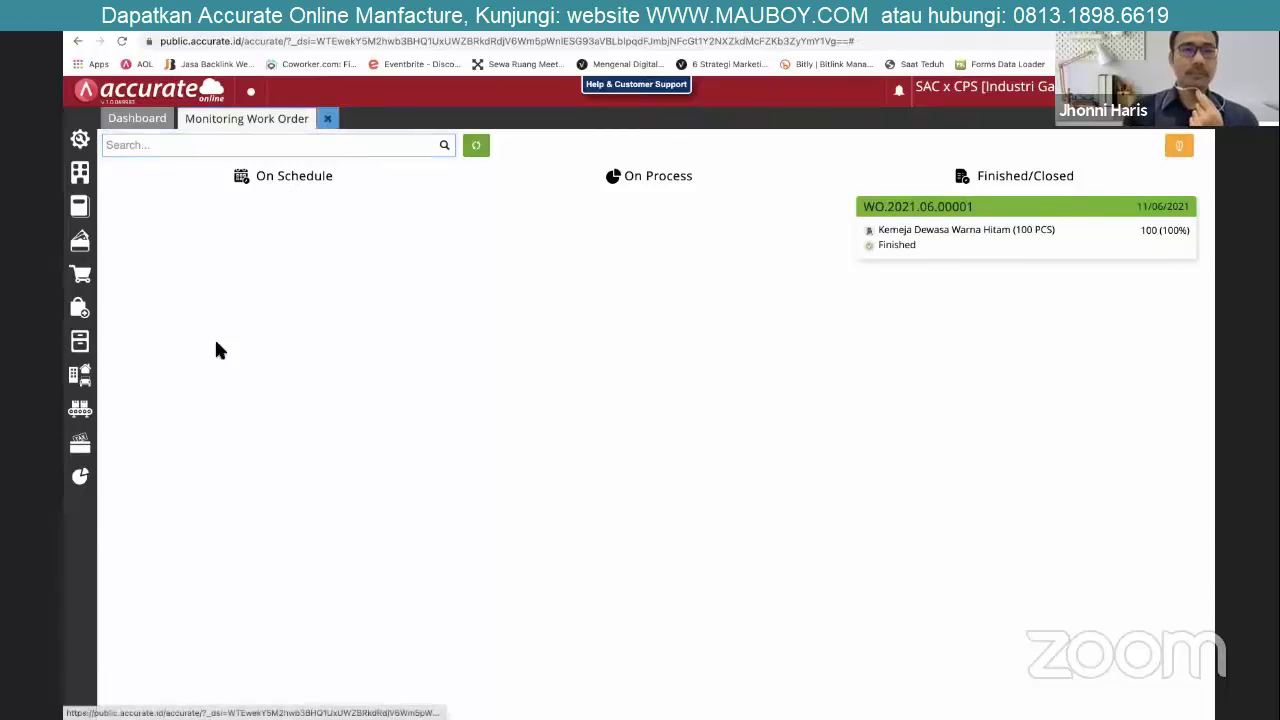
Review the shirt order's timeline in Work Order History, and look at a blank Material Slip before closing it.
{"action": "left_click", "coordinate": [80, 408]}
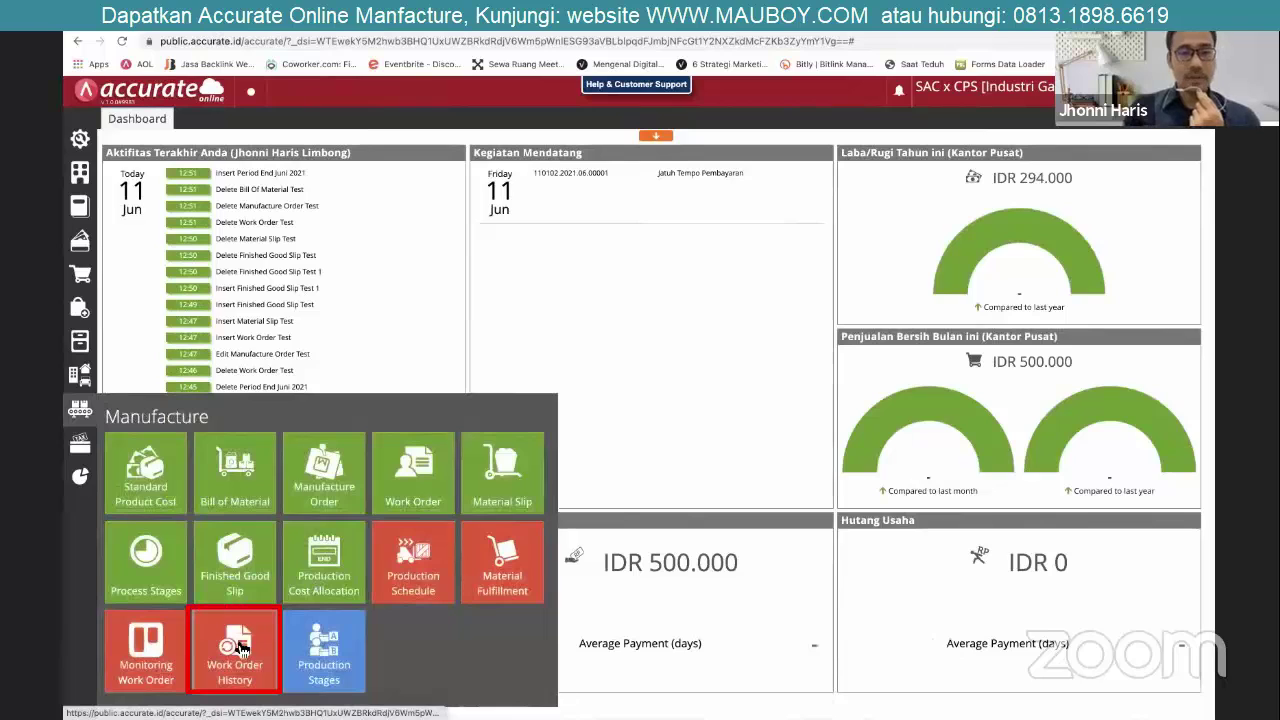
{"action": "left_click", "coordinate": [207, 683]}
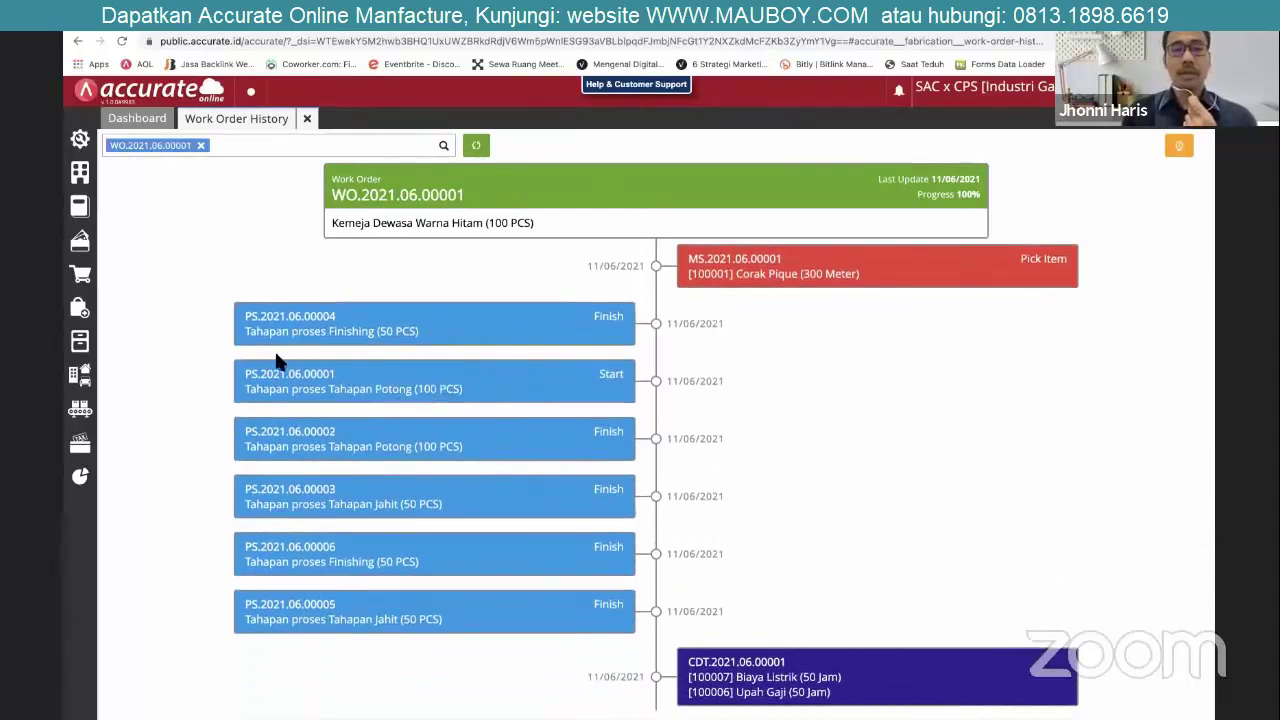
{"action": "left_click", "coordinate": [78, 418]}
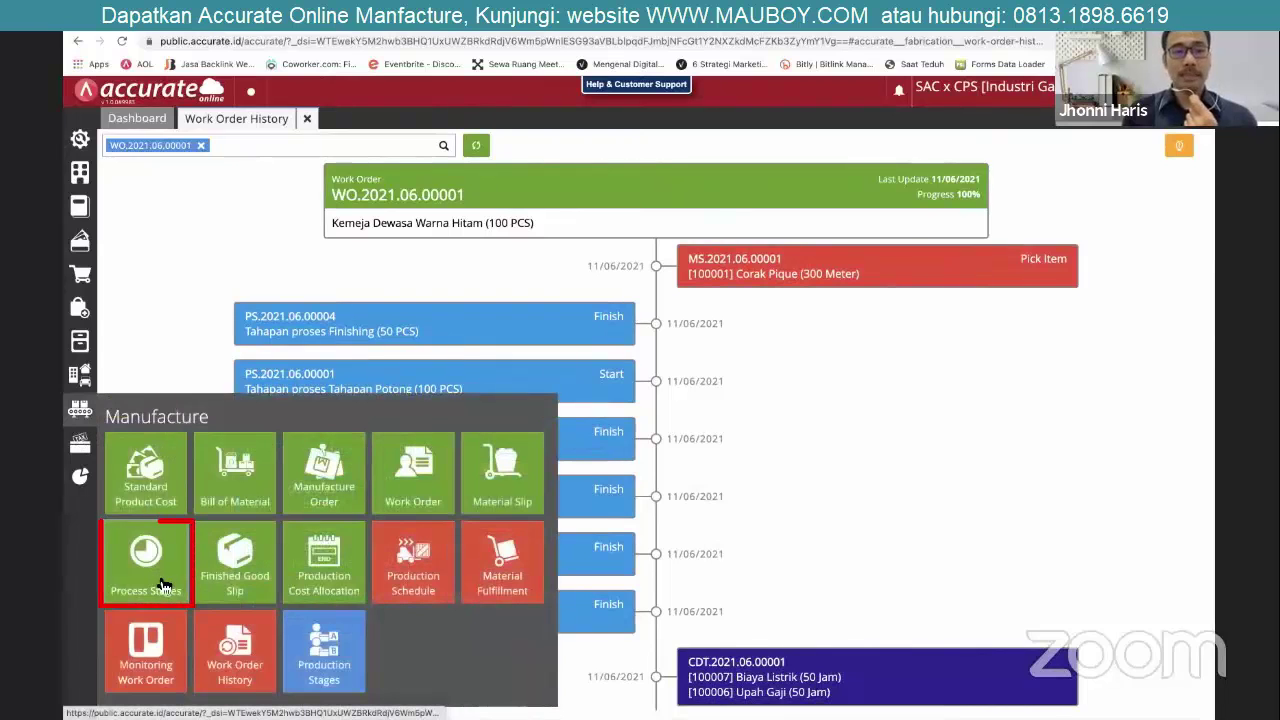
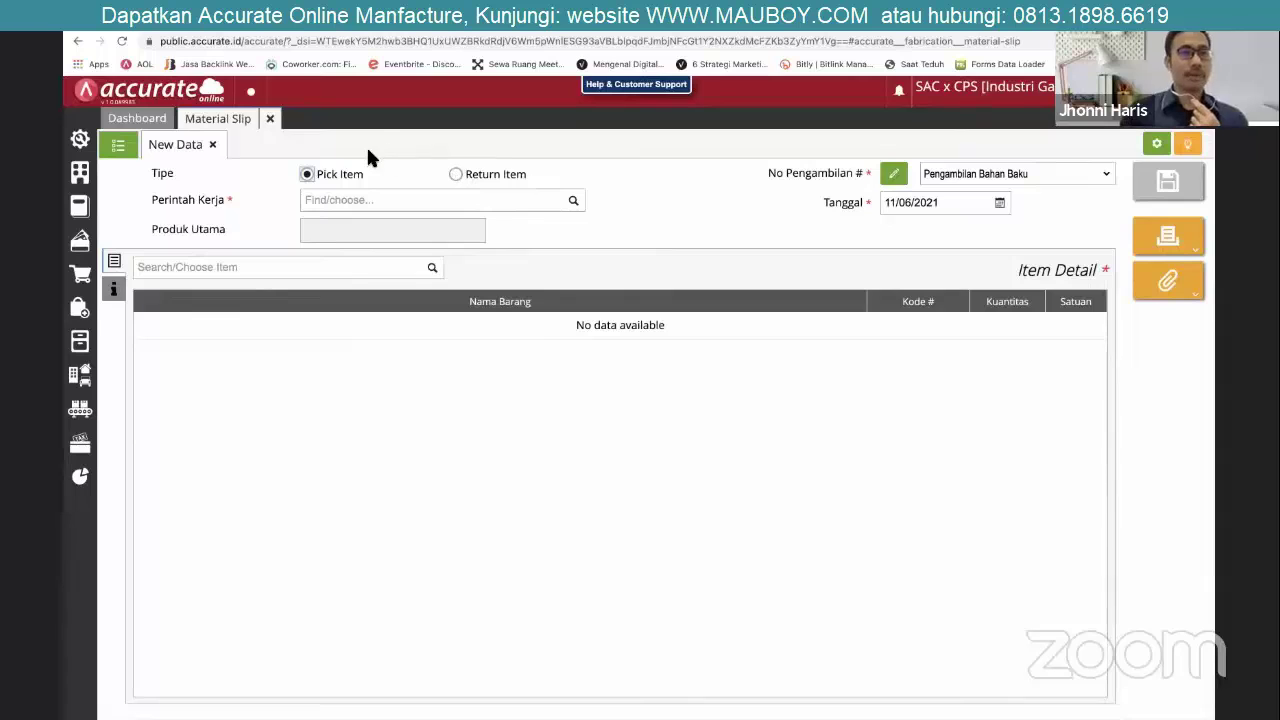
{"action": "left_click", "coordinate": [270, 119]}
Try the Finish process type on a new Process Stages entry, discard it, and review the recorded stages before closing the feature.
{"action": "left_click", "coordinate": [84, 386]}
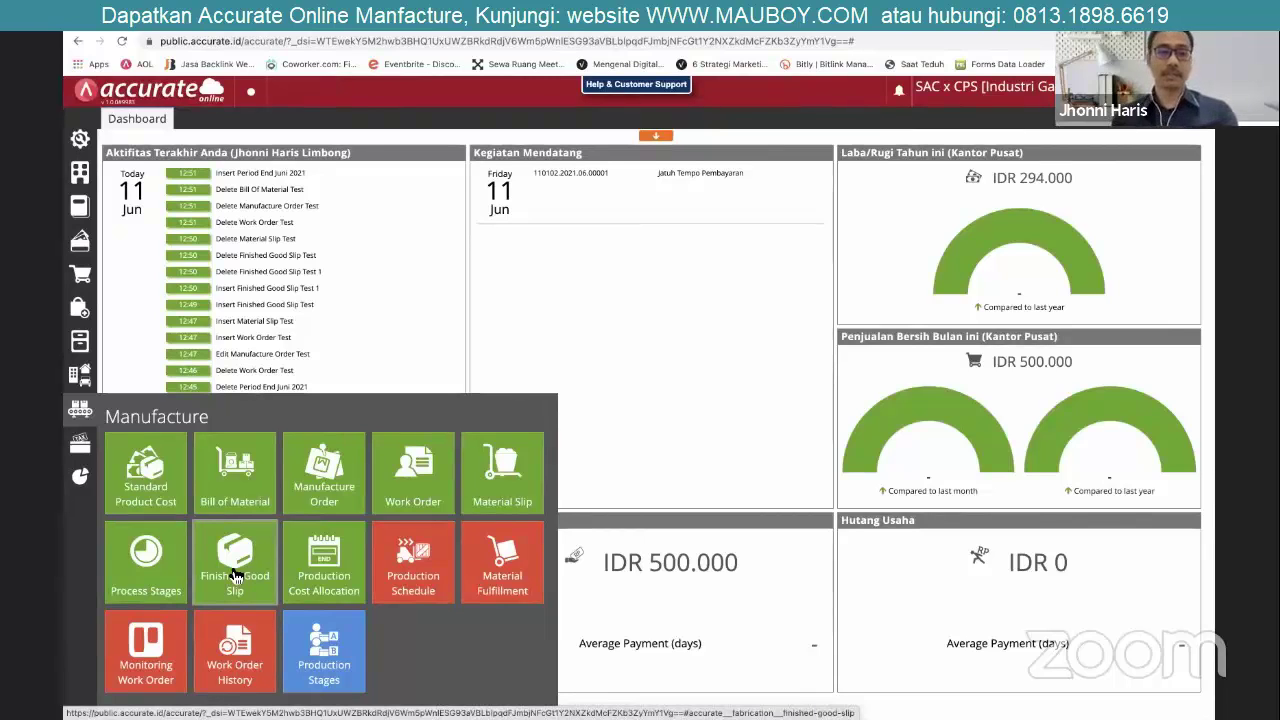
{"action": "left_click", "coordinate": [130, 561]}
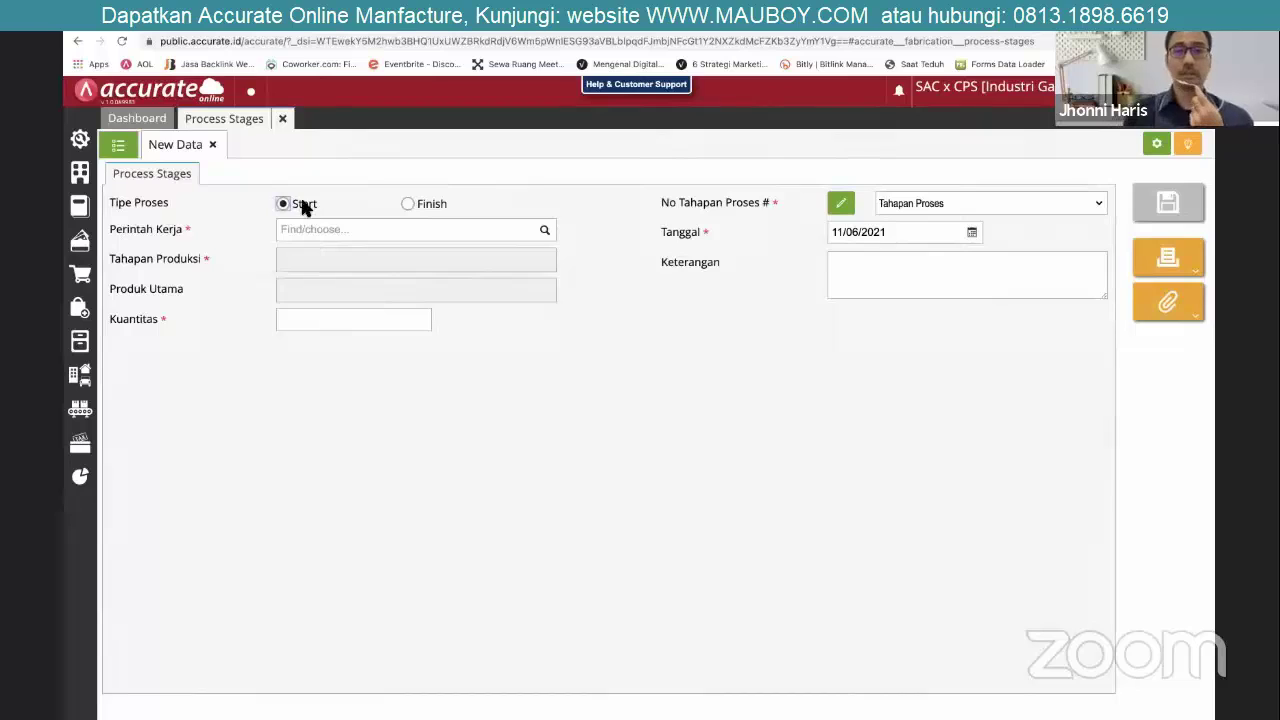
{"action": "left_click", "coordinate": [409, 204]}
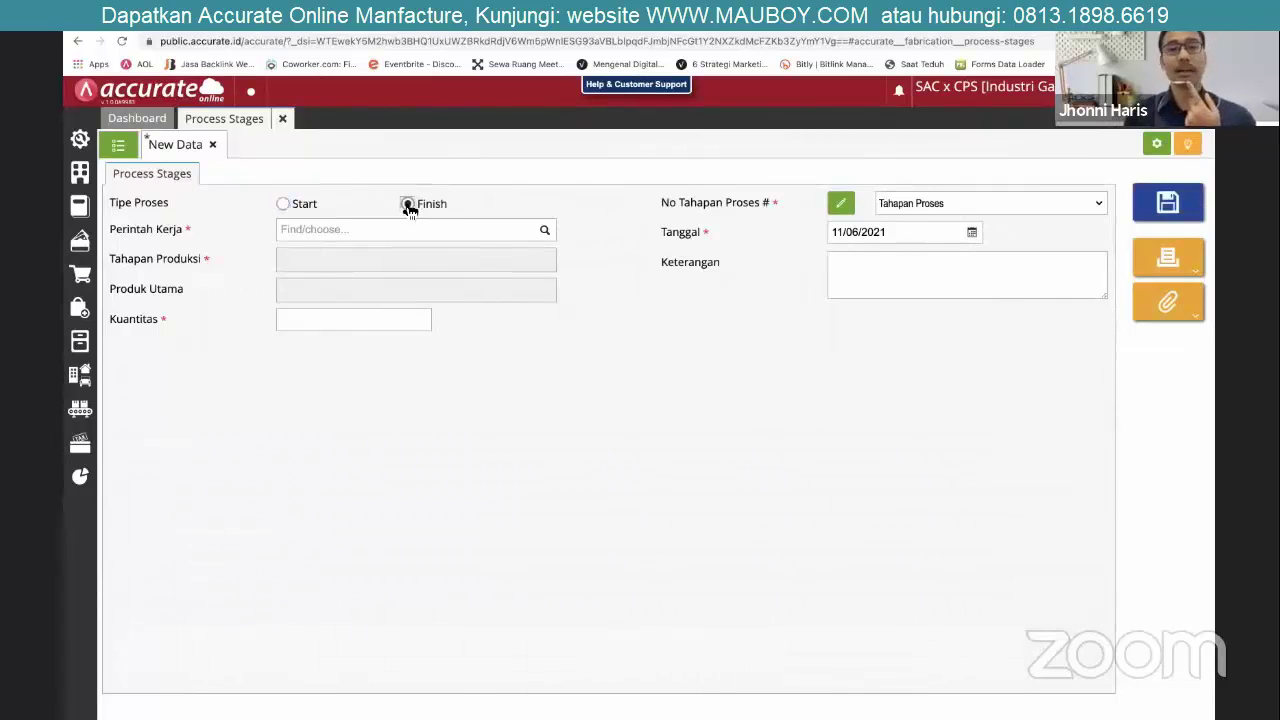
{"action": "left_click", "coordinate": [212, 145]}
{"action": "left_click", "coordinate": [744, 428]}
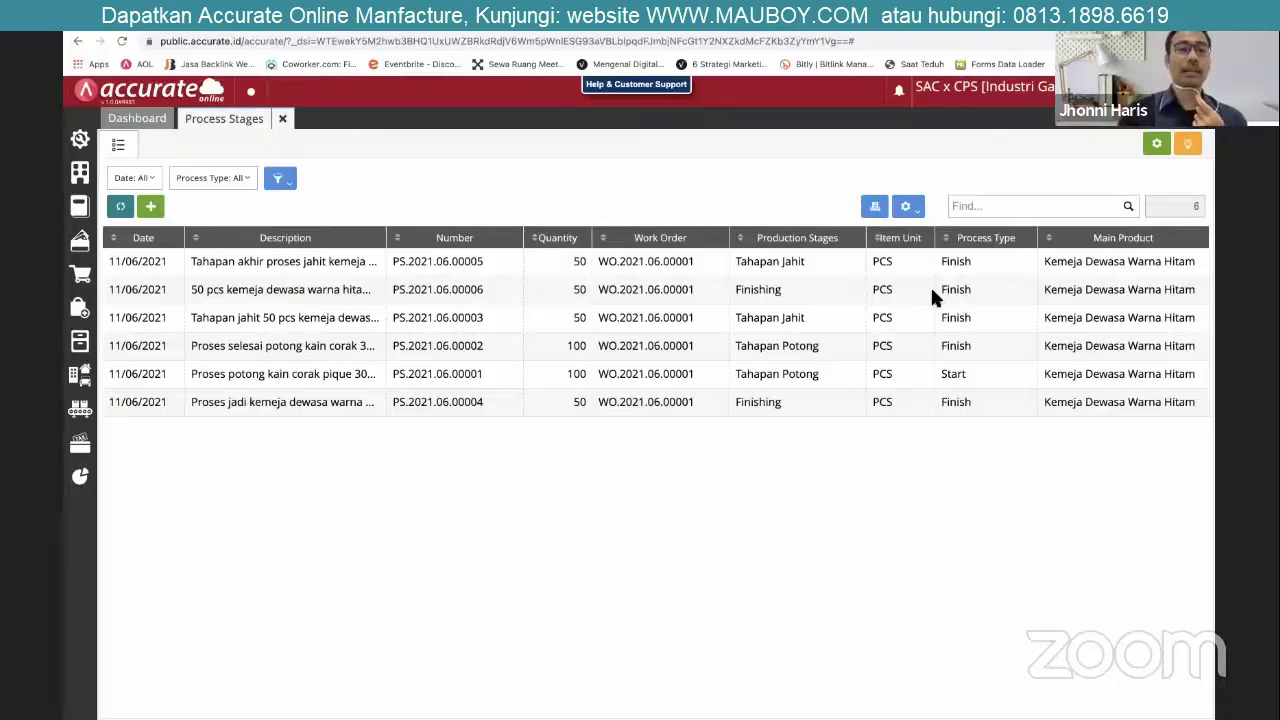
{"action": "left_click", "coordinate": [150, 206]}
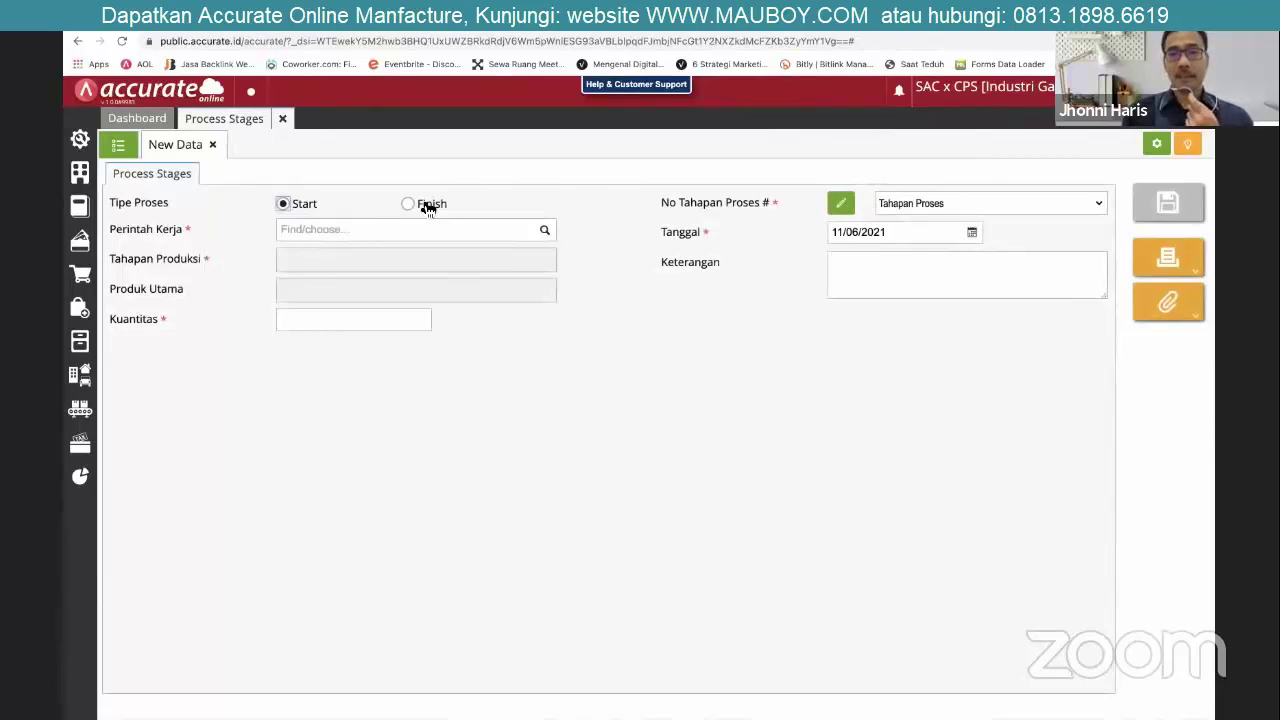
{"action": "left_click", "coordinate": [282, 118]}
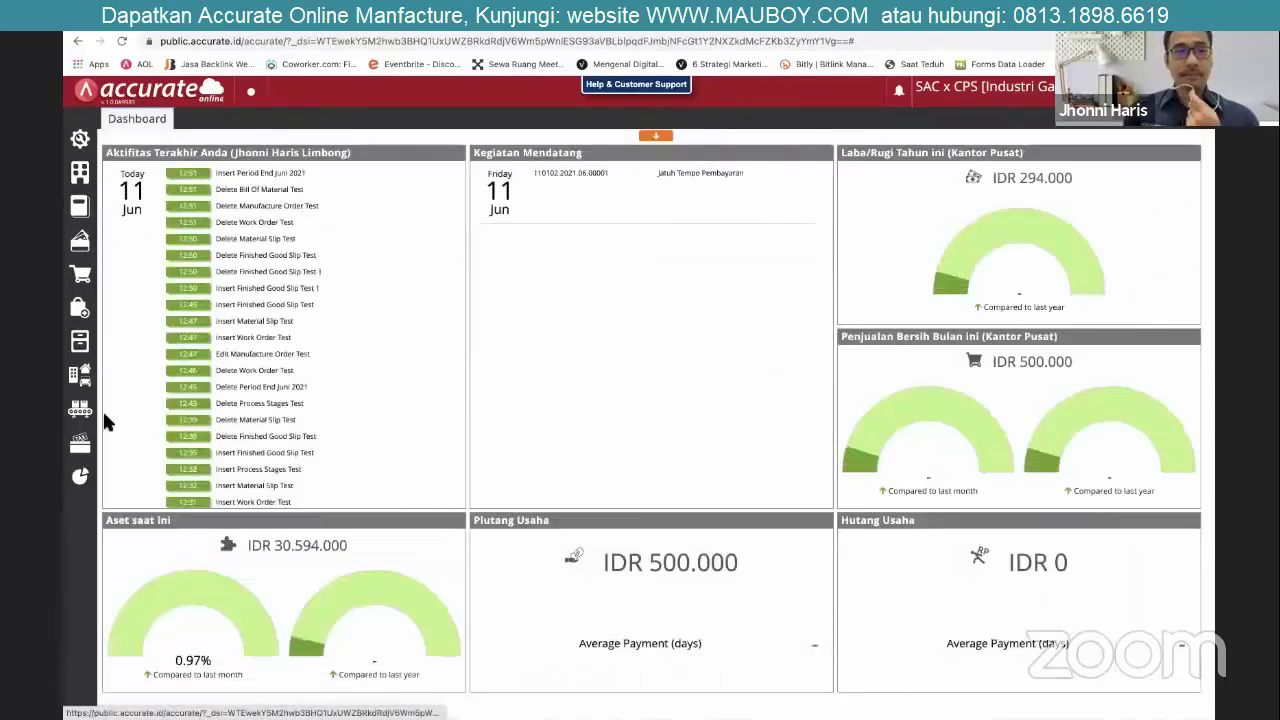
Open the finished good slip described as Proses finishing kemeja dewasa warna hitam 50pcs, review its item, and close Finished Good Slip.
{"action": "left_click", "coordinate": [82, 418]}
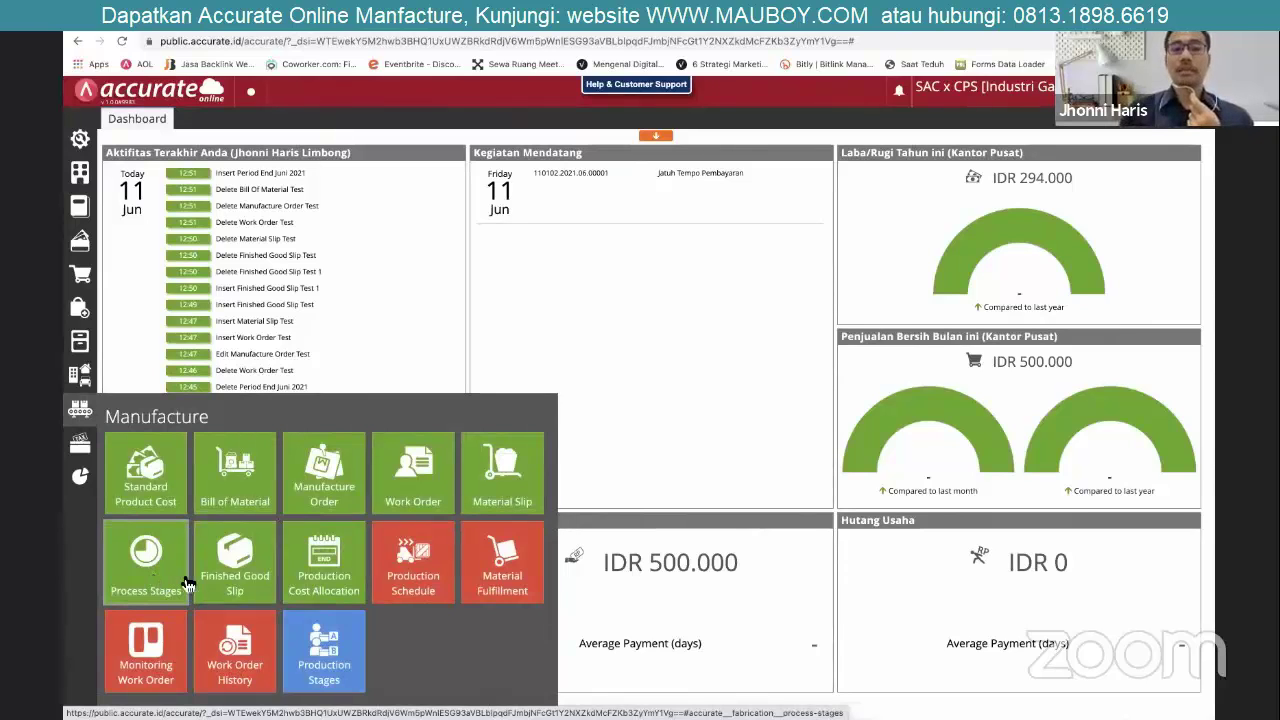
{"action": "left_click", "coordinate": [256, 569]}
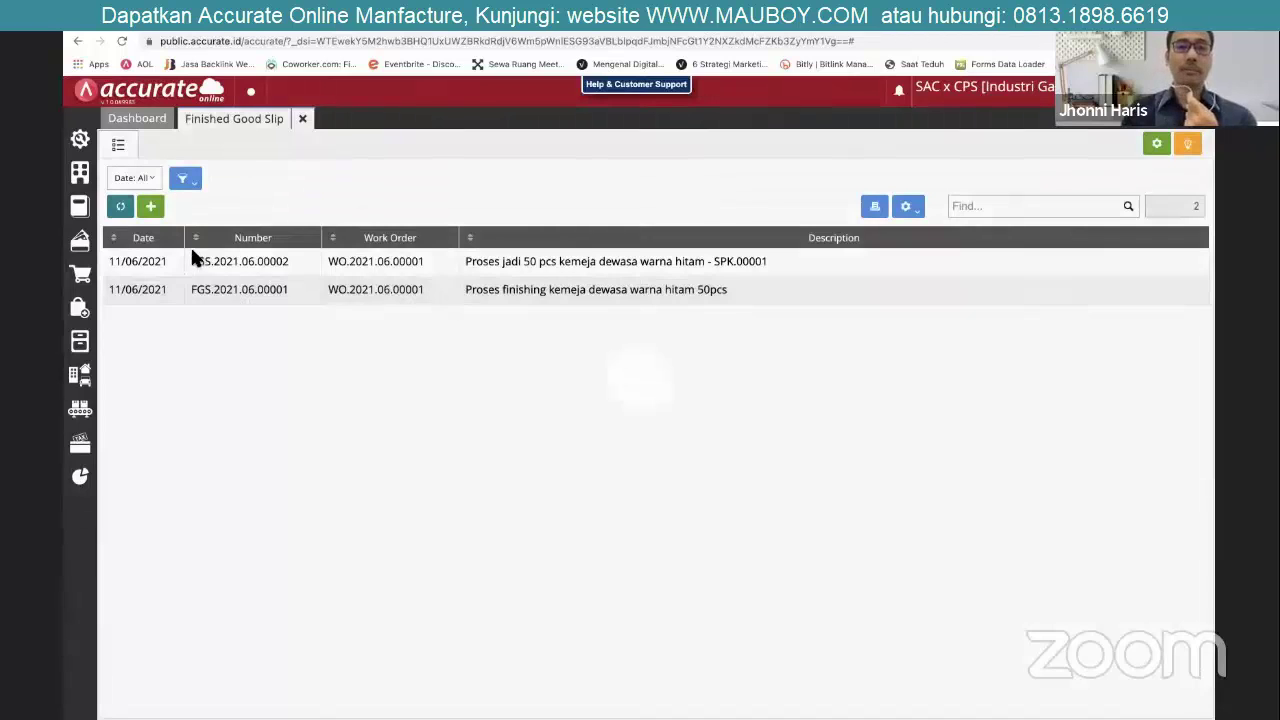
{"action": "double_click", "coordinate": [240, 288]}
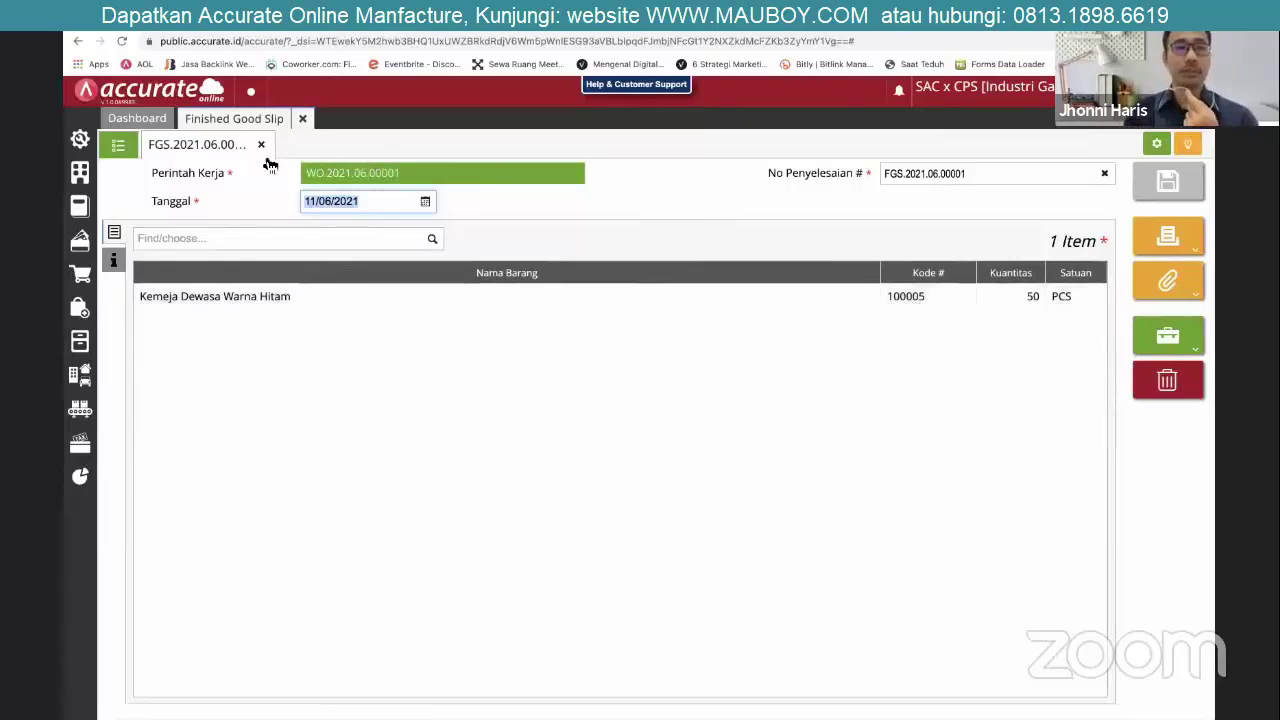
{"action": "left_click", "coordinate": [301, 118]}
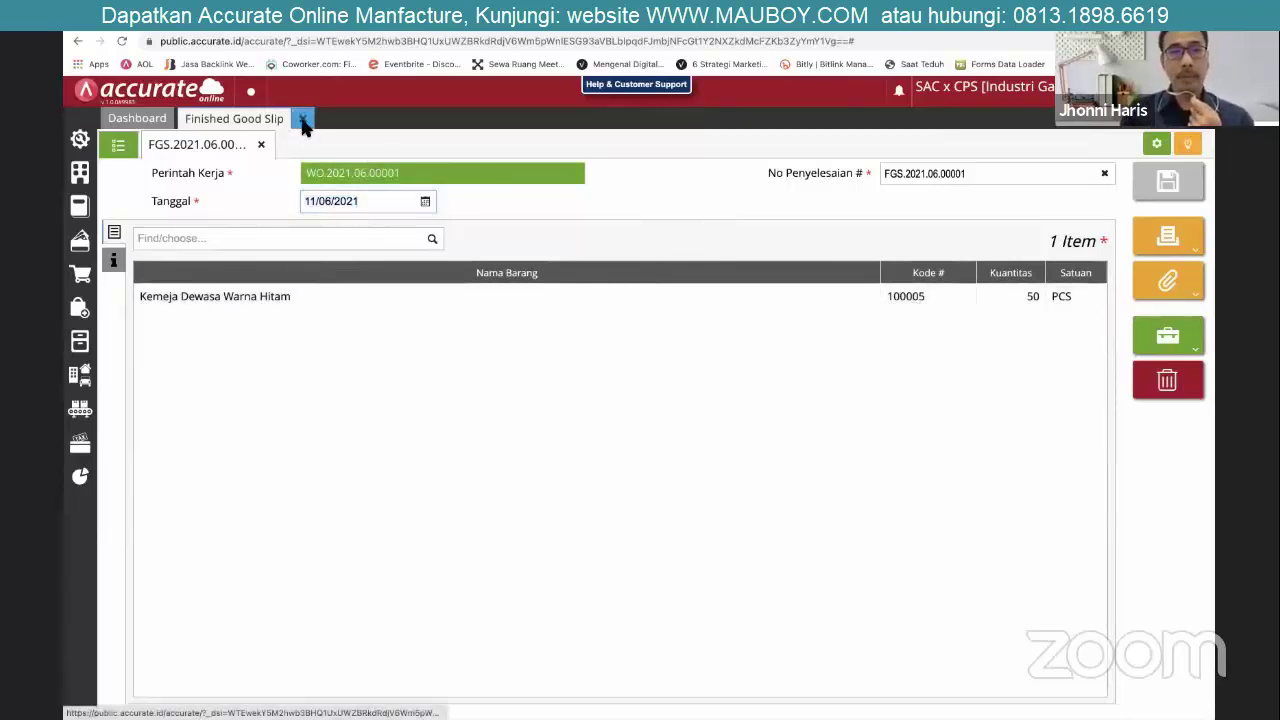
Open the Other Payment record Beban gaji dan listrik Juni 21 under Cash & Bank to review its expense accounts.
{"action": "left_click", "coordinate": [77, 402]}
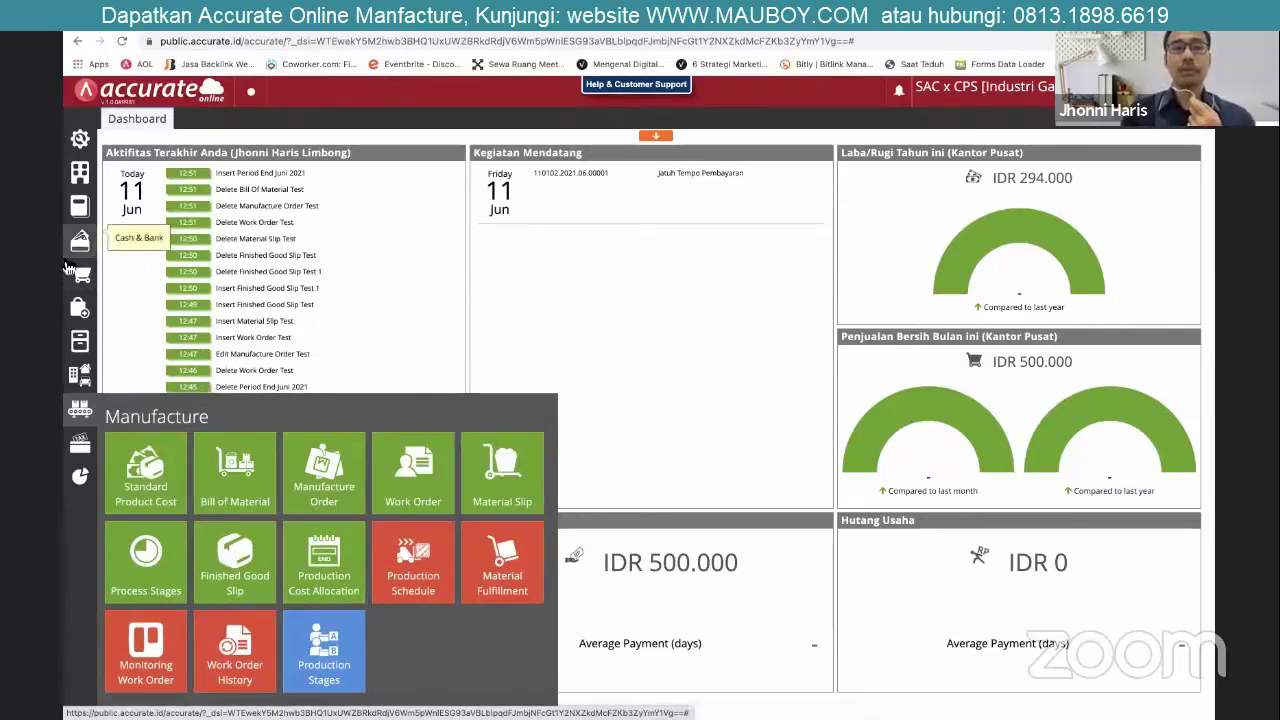
{"action": "mouse_move", "coordinate": [67, 266]}
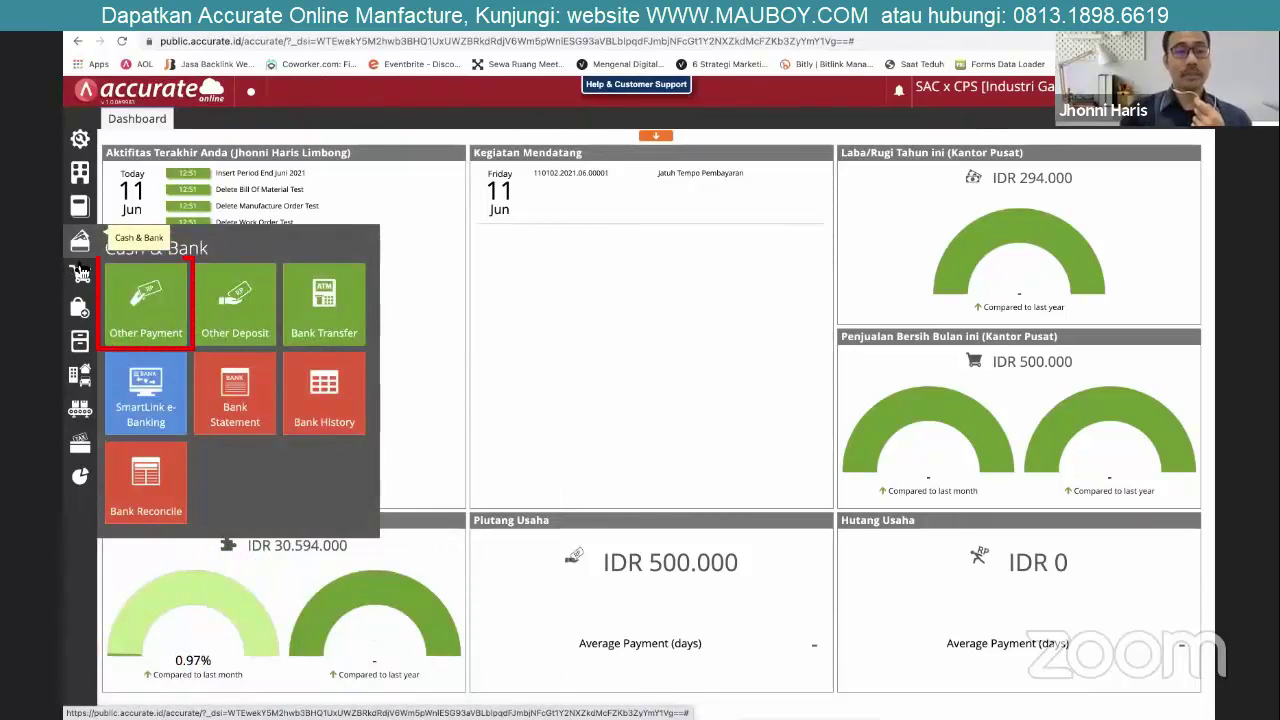
{"action": "left_click", "coordinate": [118, 295]}
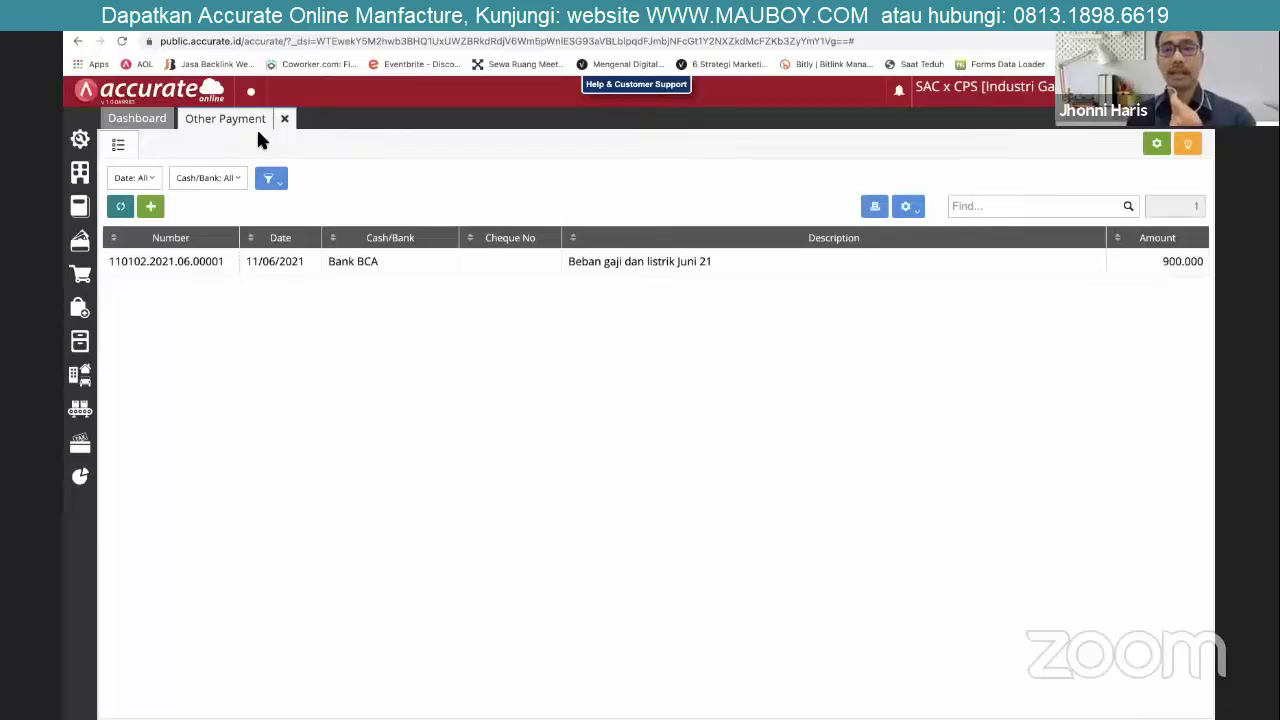
{"action": "double_click", "coordinate": [372, 259]}
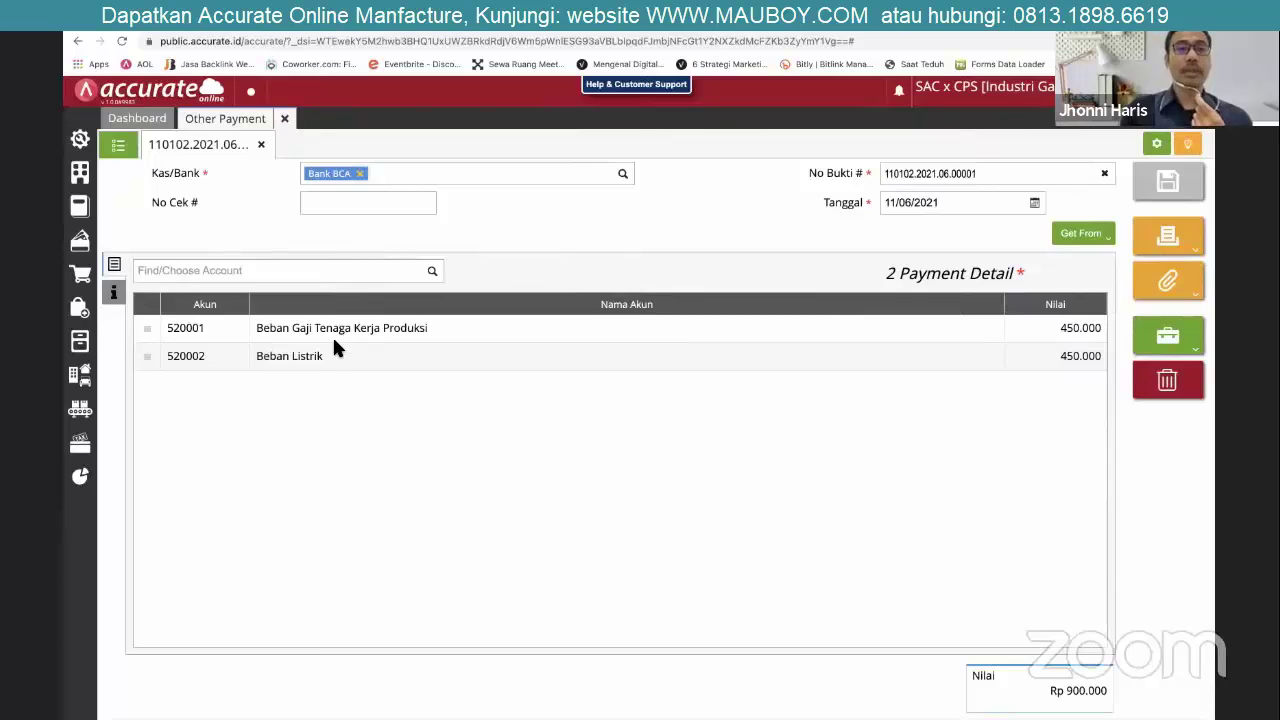
Look up the June 2021 expenses available to a new Production Cost Allocation, discard it, and close it along with Other Payment.
{"action": "left_click", "coordinate": [80, 409]}
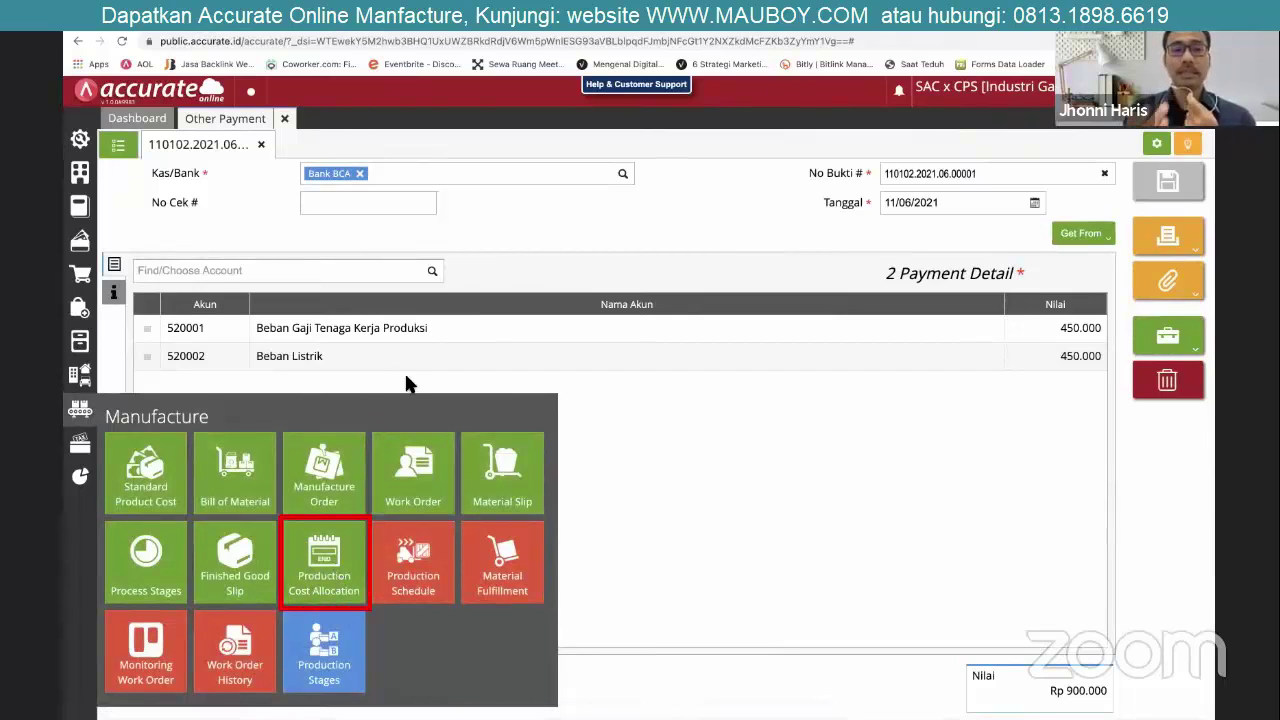
{"action": "left_click", "coordinate": [324, 569]}
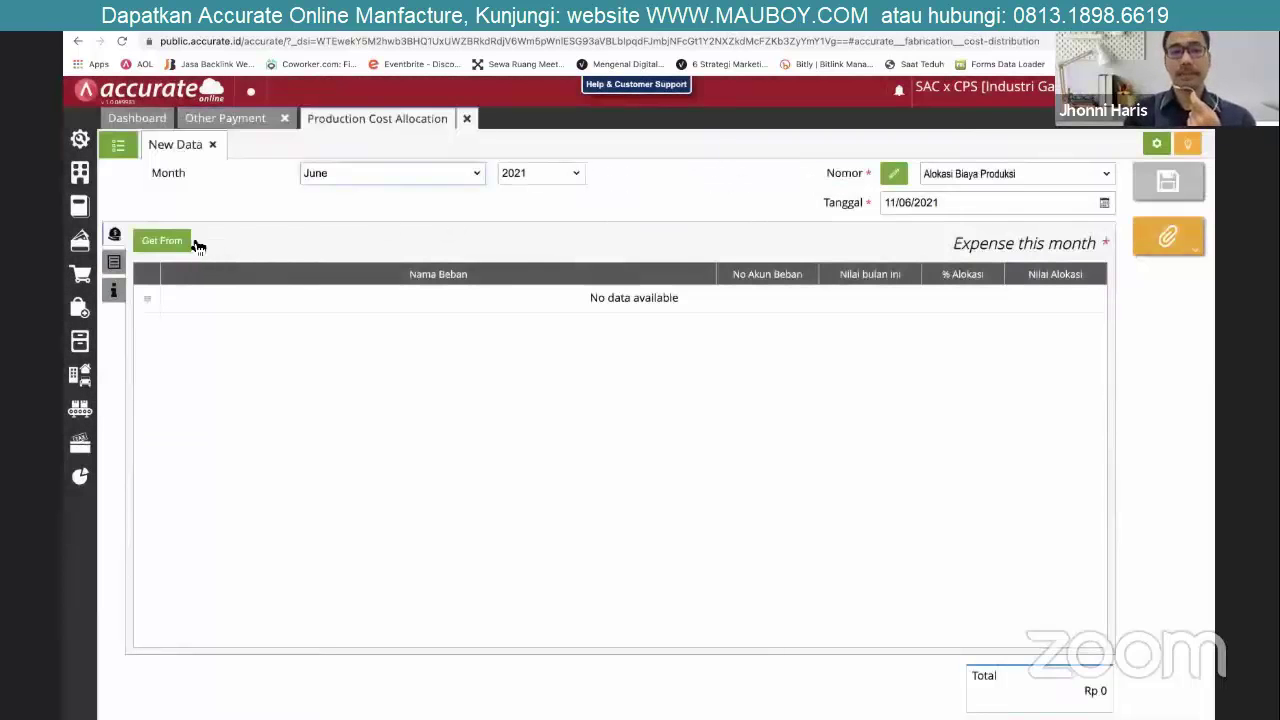
{"action": "left_click", "coordinate": [172, 243]}
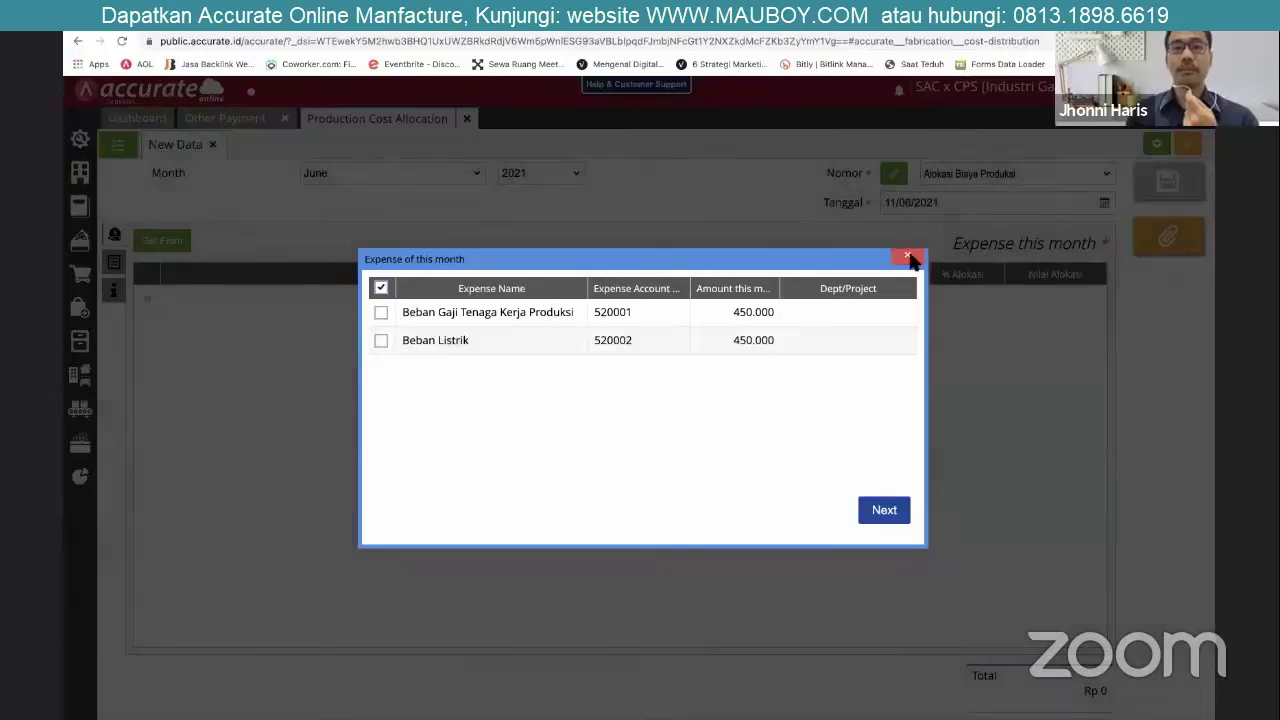
{"action": "left_click", "coordinate": [908, 258]}
{"action": "left_click", "coordinate": [226, 120]}
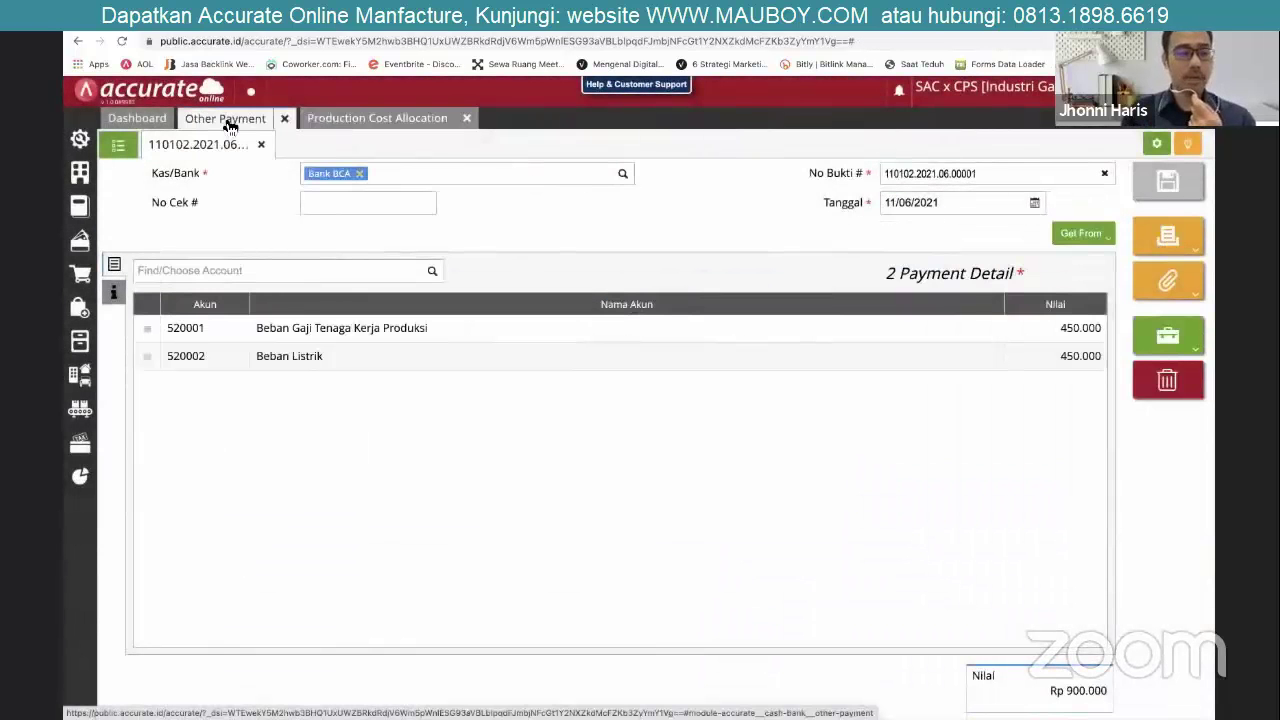
{"action": "left_click", "coordinate": [284, 120]}
{"action": "left_click", "coordinate": [285, 120]}
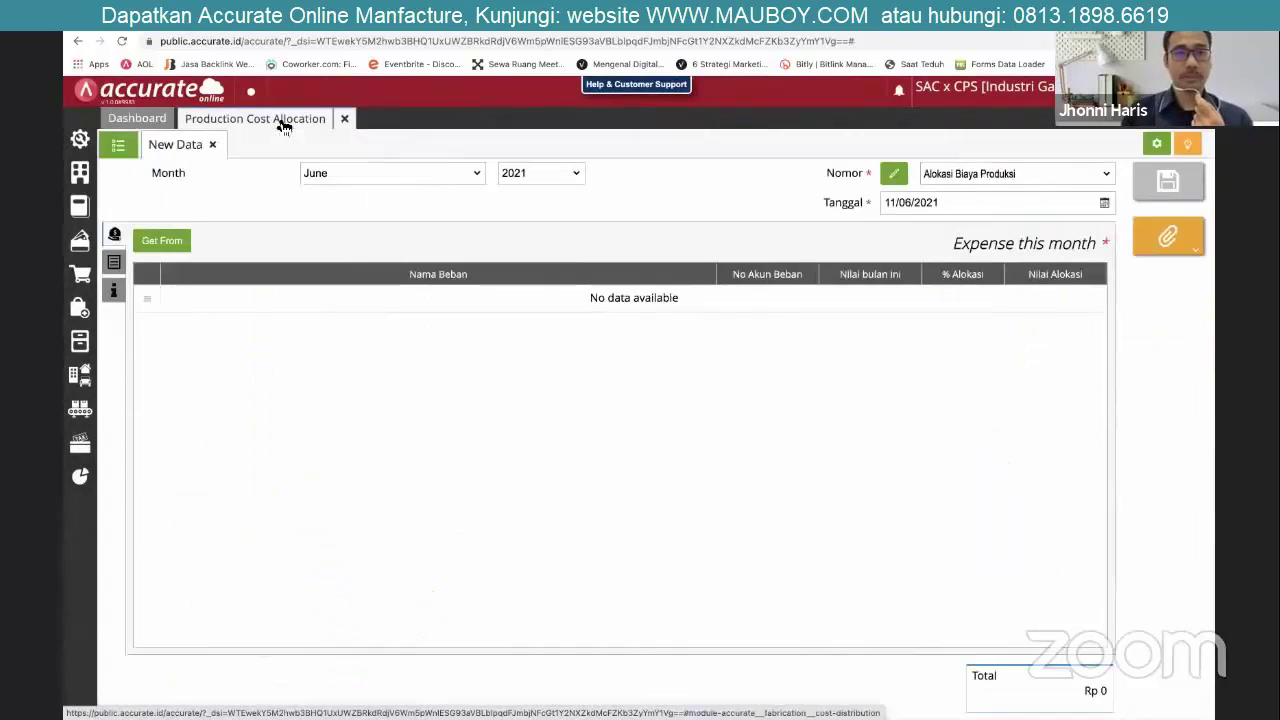
{"action": "left_click", "coordinate": [347, 118]}
Review the manufacture order's timeline in the June 2021 Production Schedule and close the schedule.
{"action": "left_click", "coordinate": [80, 408]}
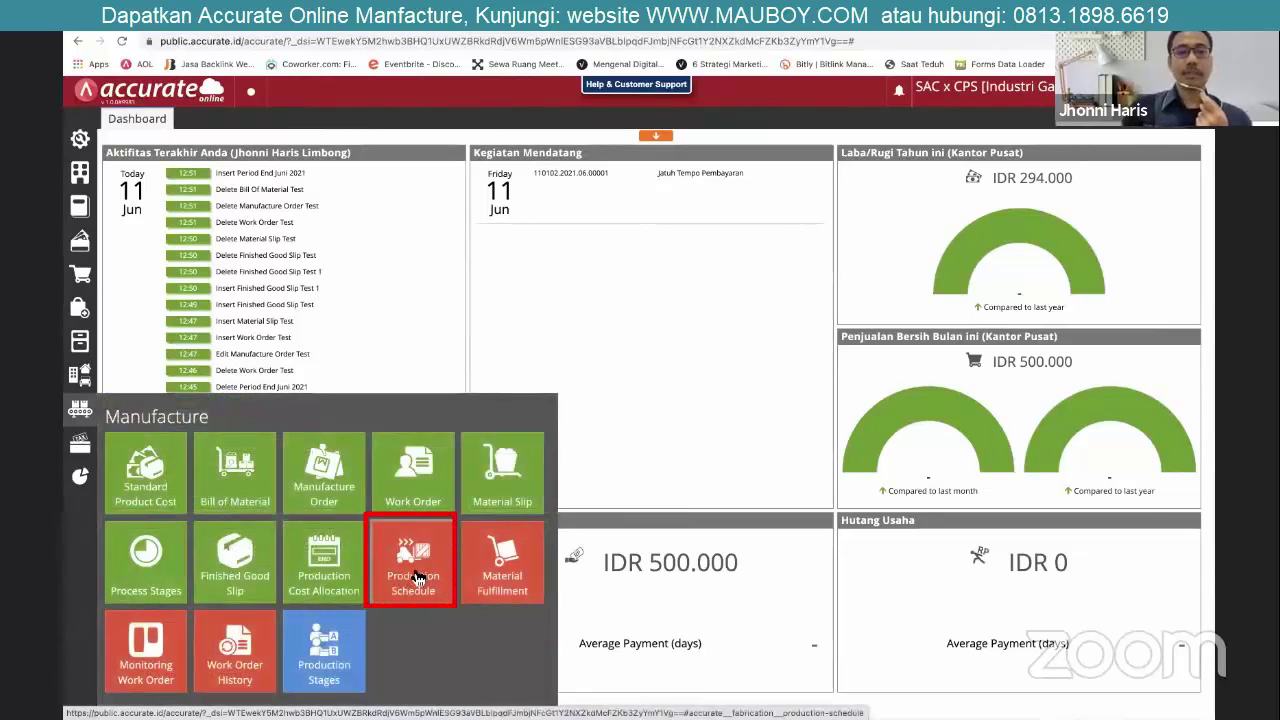
{"action": "left_click", "coordinate": [418, 578]}
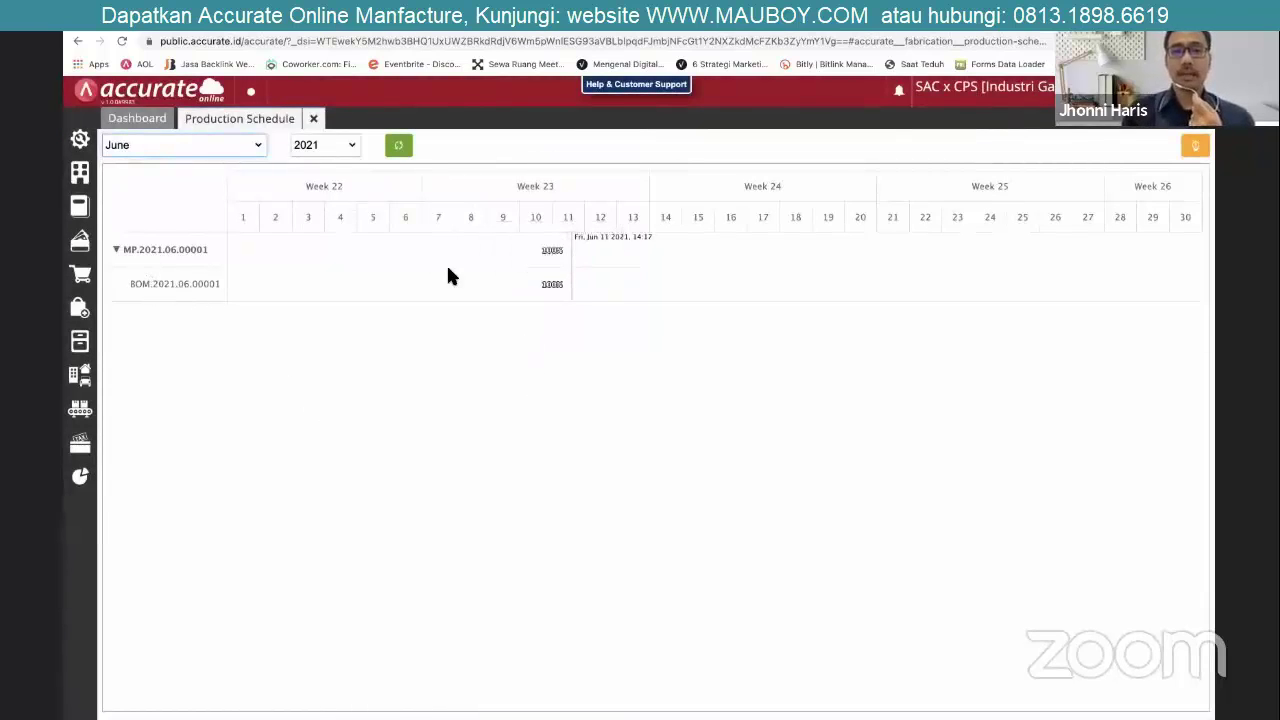
{"action": "mouse_move", "coordinate": [546, 252]}
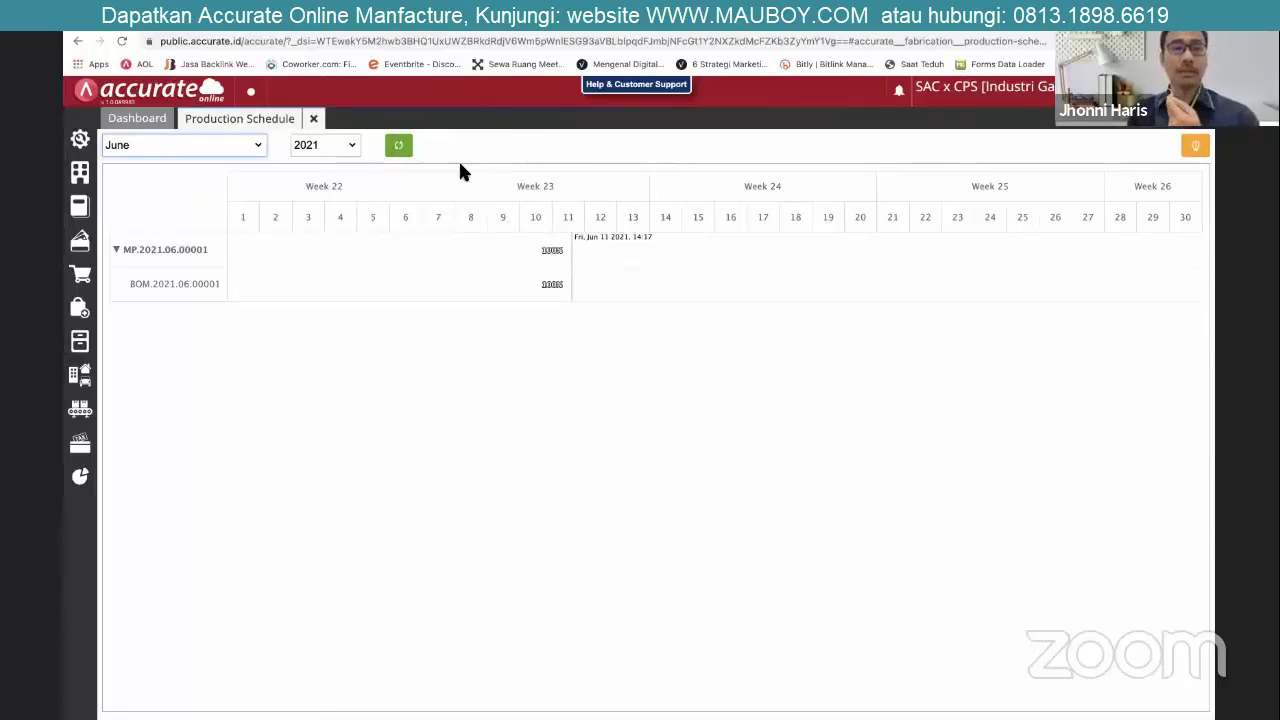
{"action": "left_click", "coordinate": [313, 118]}
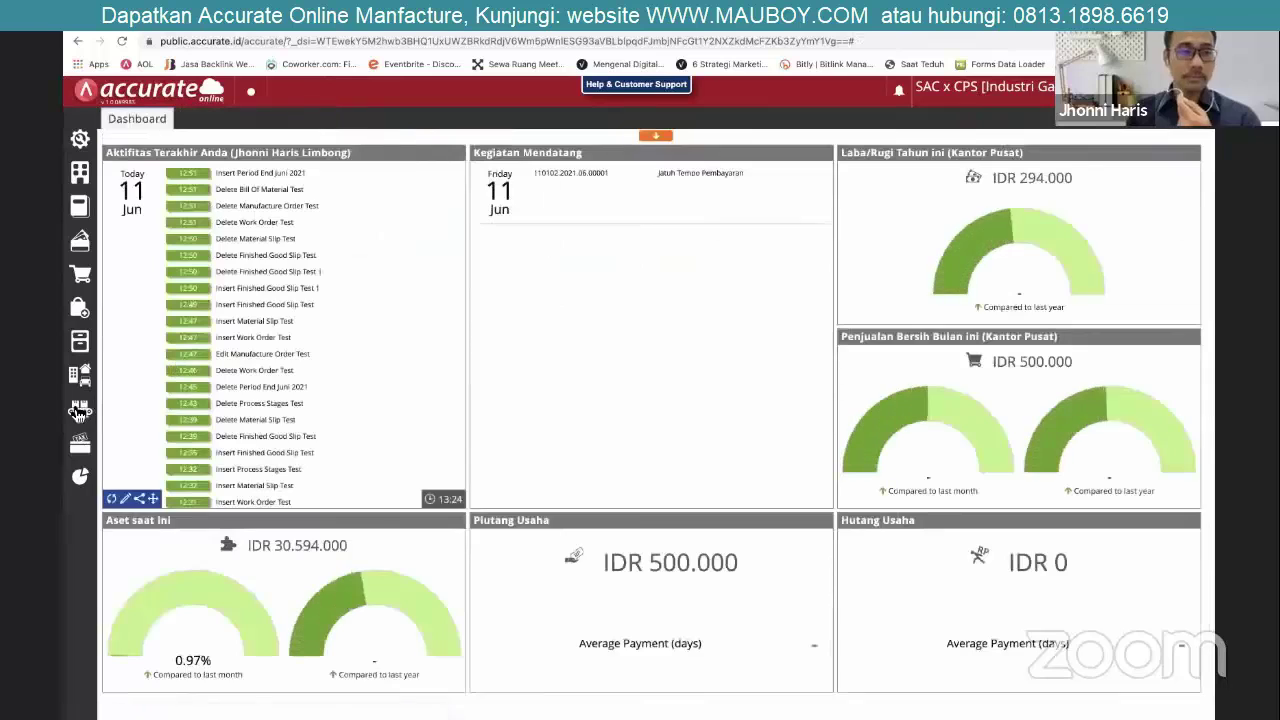
{"action": "left_click", "coordinate": [79, 412]}
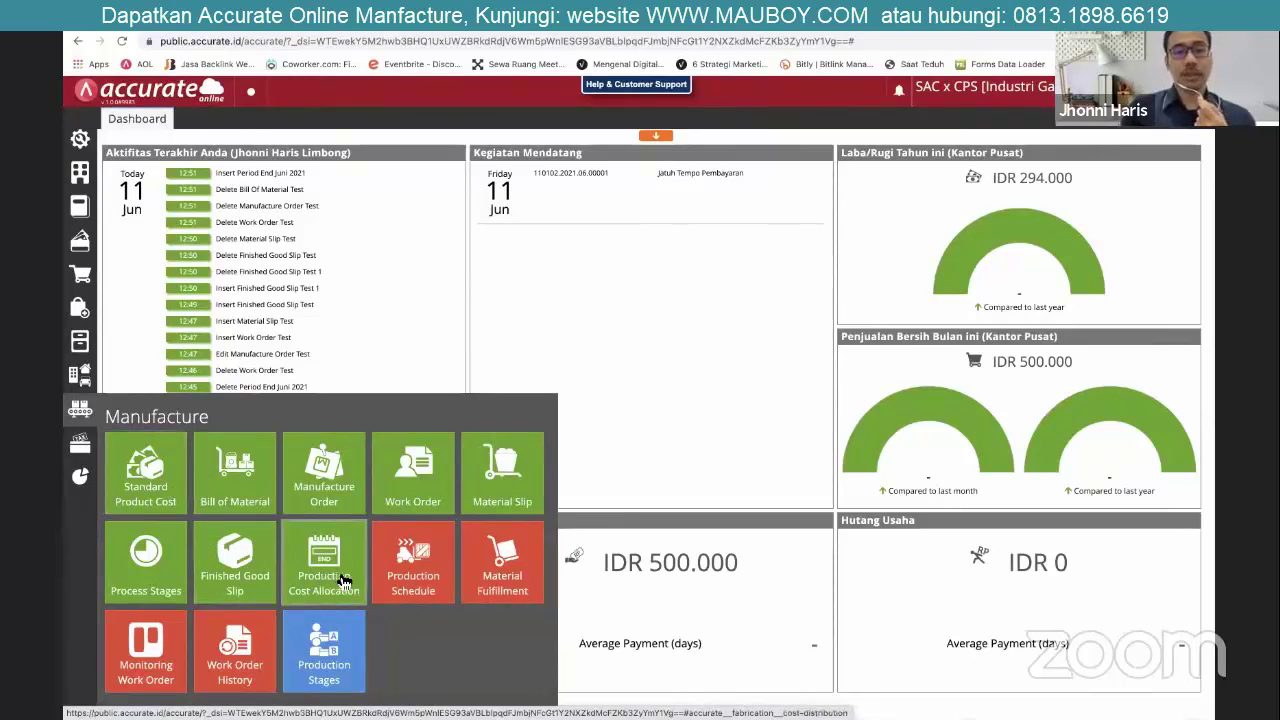
{"action": "left_click", "coordinate": [78, 178]}
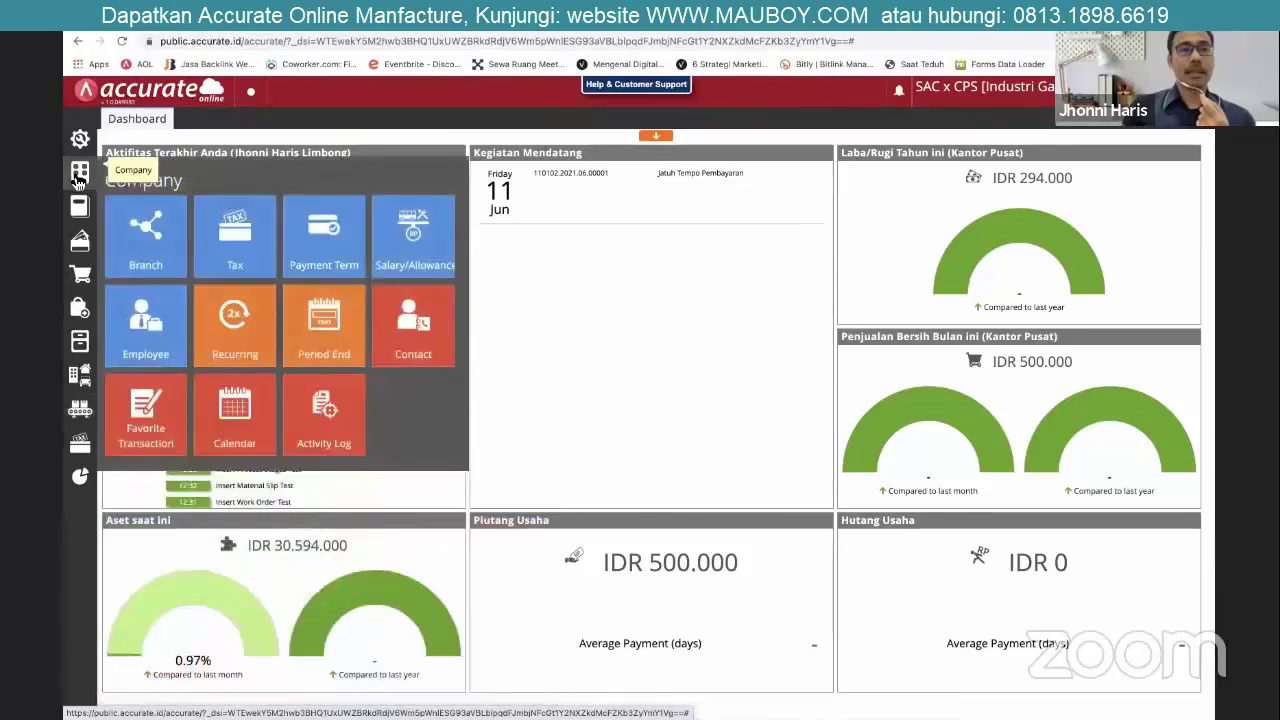
{"action": "left_click", "coordinate": [324, 350]}
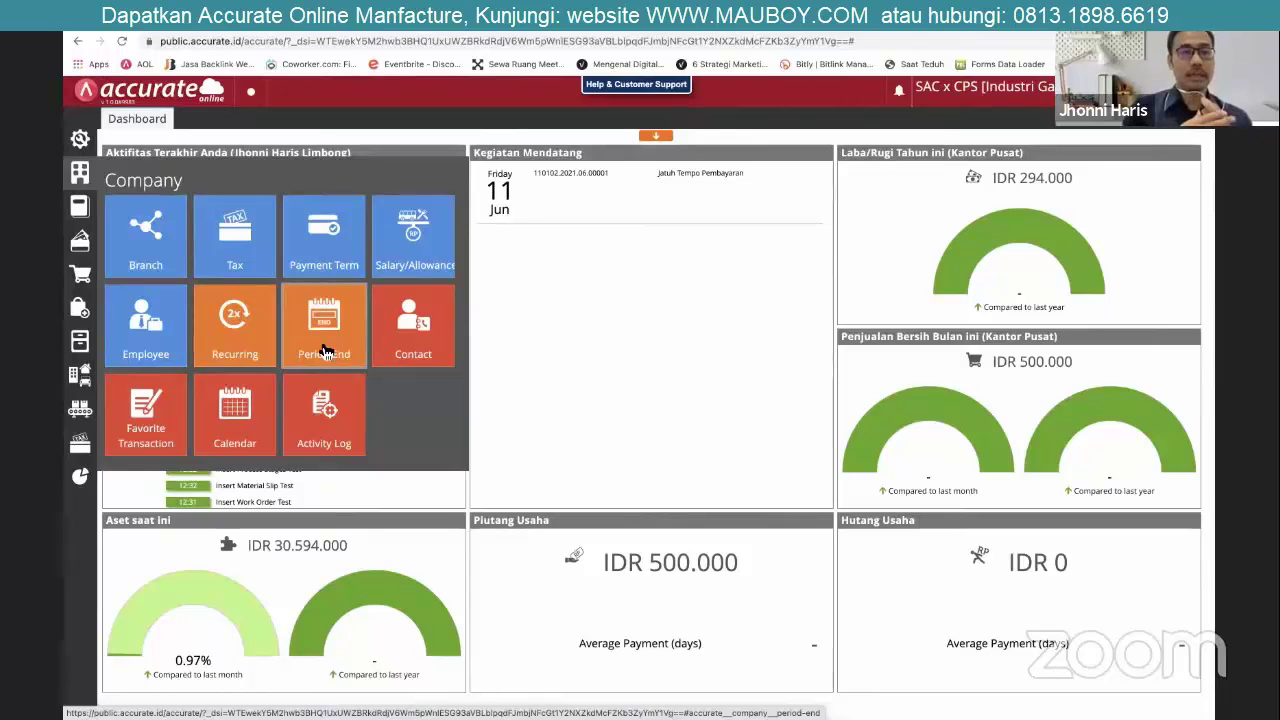
Show the Profit/Loss (Standard) report for 01 to 30 June 2021, enlarge it, and examine the Variance line under Cost of Goods Sold.
{"action": "mouse_move", "coordinate": [80, 476]}
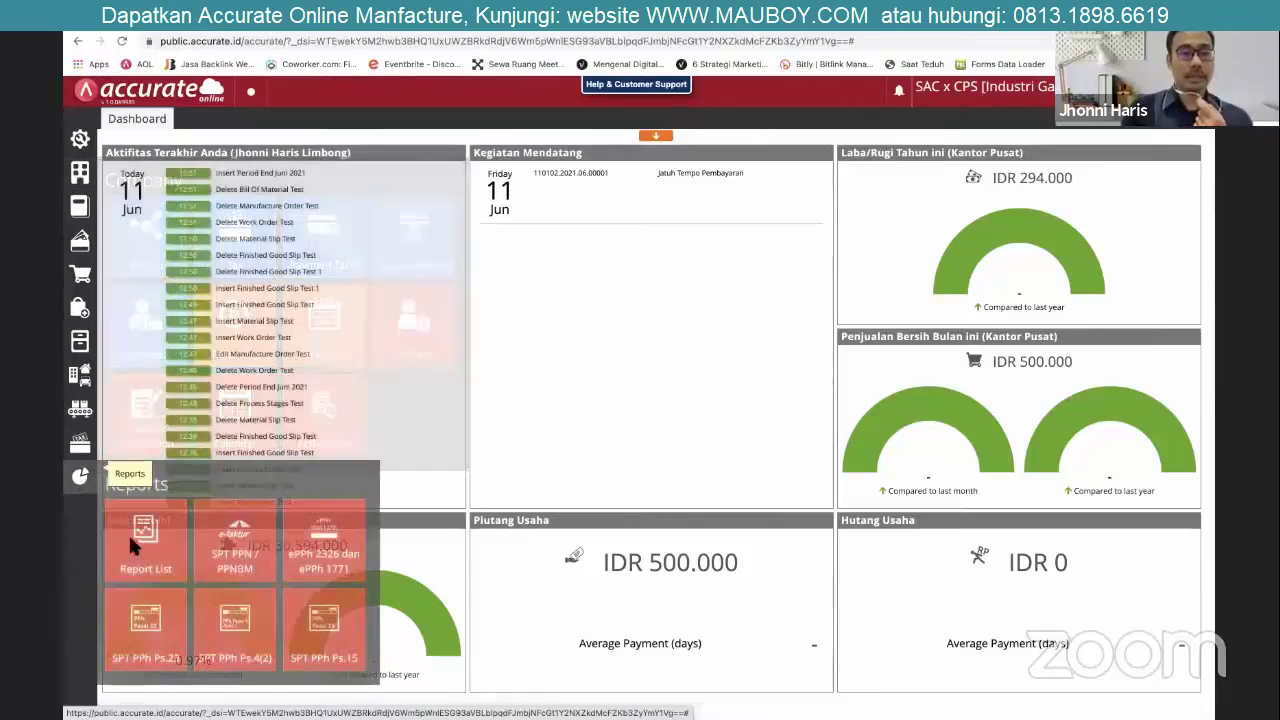
{"action": "left_click", "coordinate": [556, 290]}
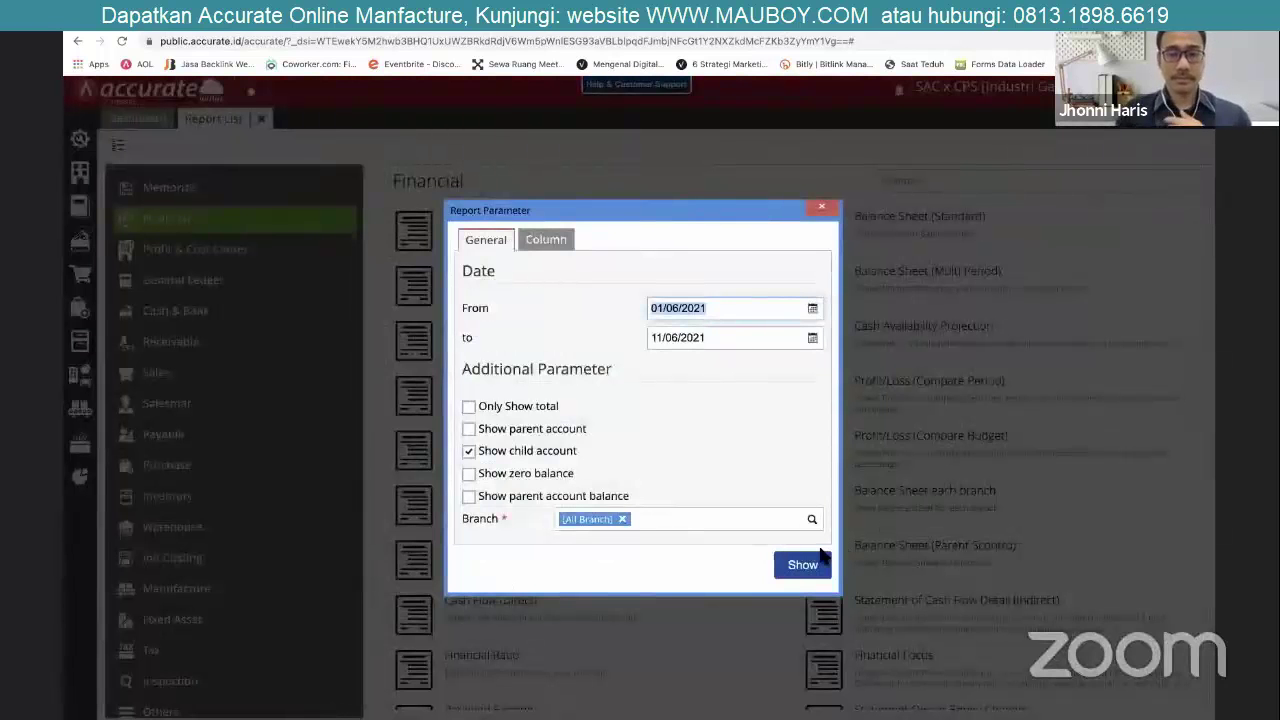
{"action": "left_click", "coordinate": [803, 565]}
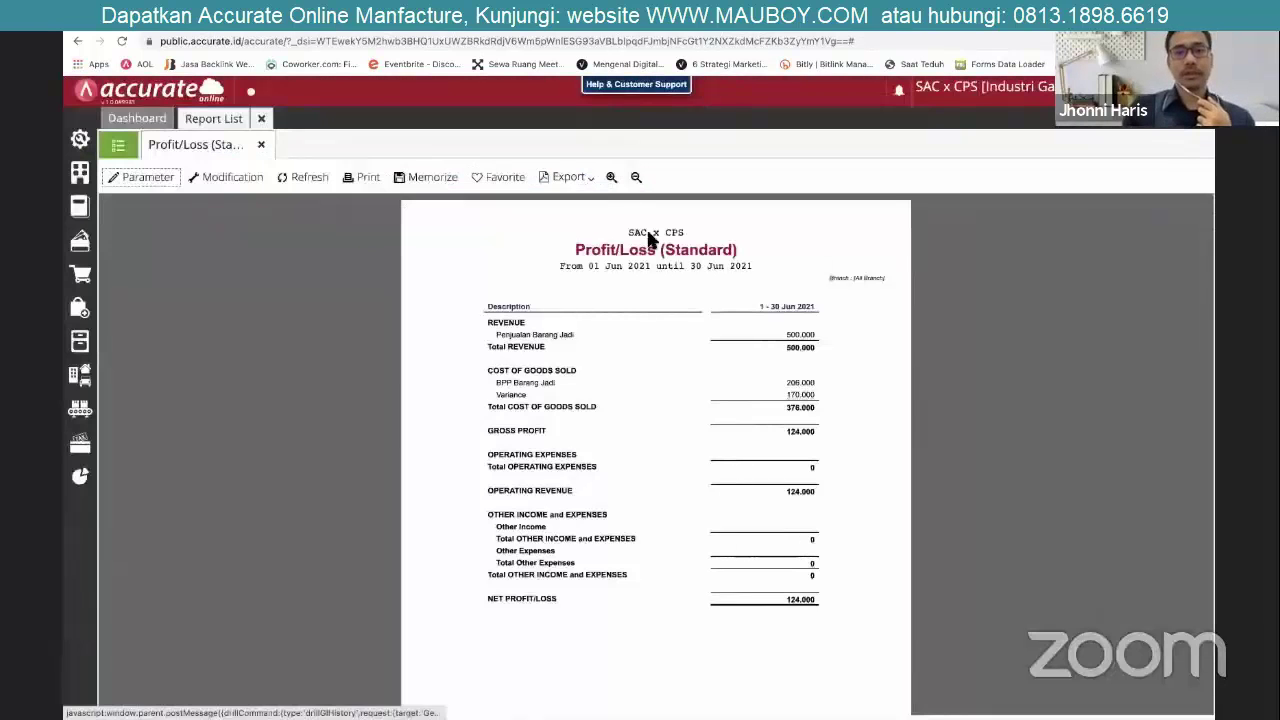
{"action": "left_click", "coordinate": [611, 177]}
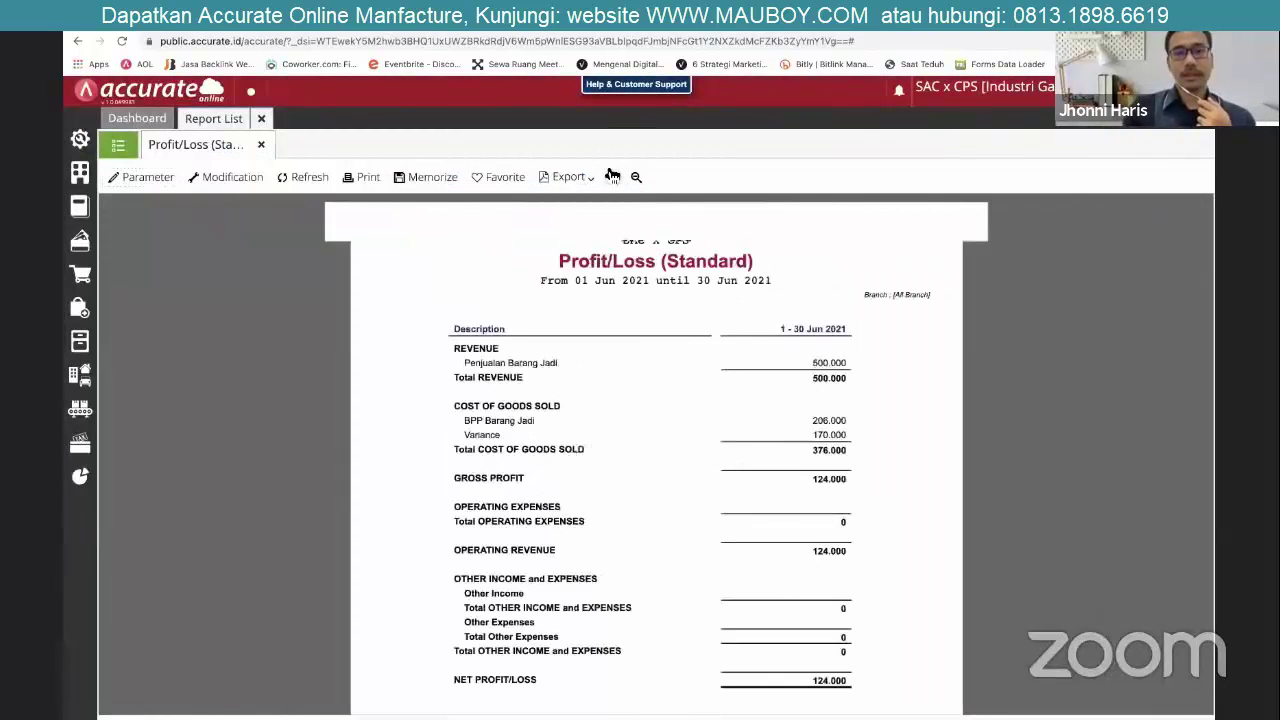
{"action": "left_click_drag", "start_coordinate": [415, 446], "coordinate": [883, 466]}
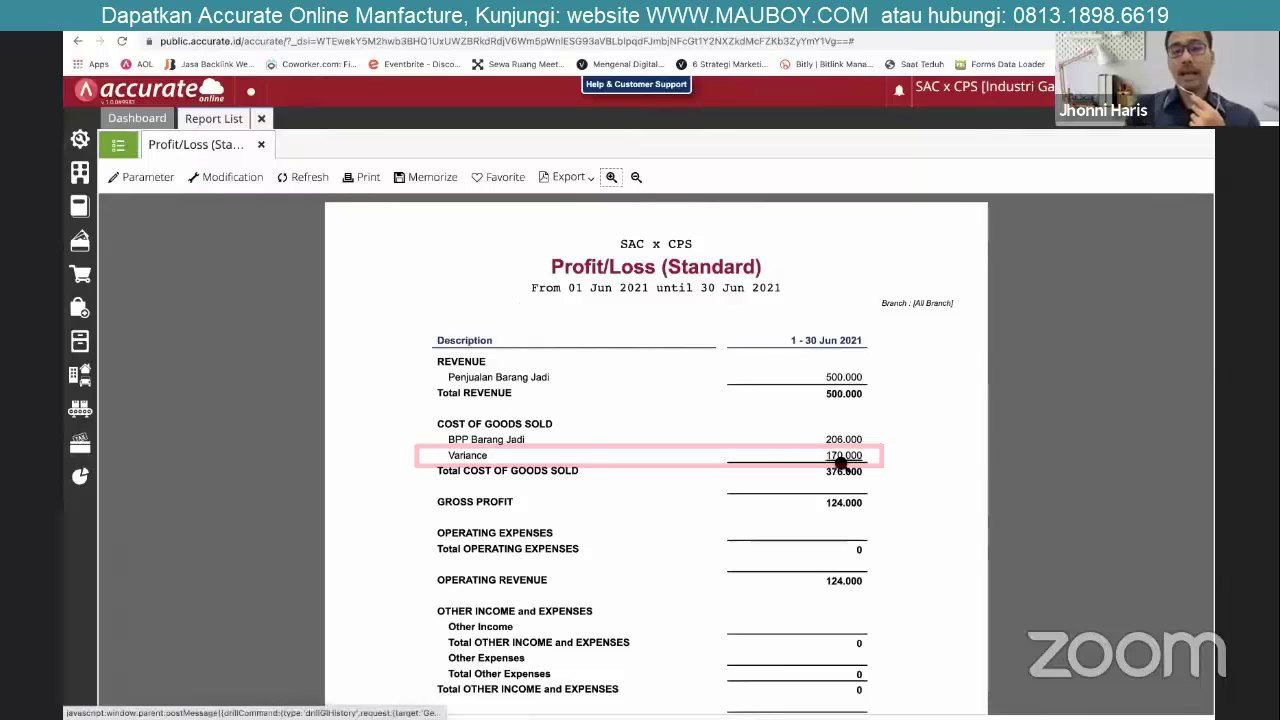
Check the Persediaan dalam Proses Manufaktur account in the Chart of Accounts, and close it and the Report List.
{"action": "left_click", "coordinate": [124, 150]}
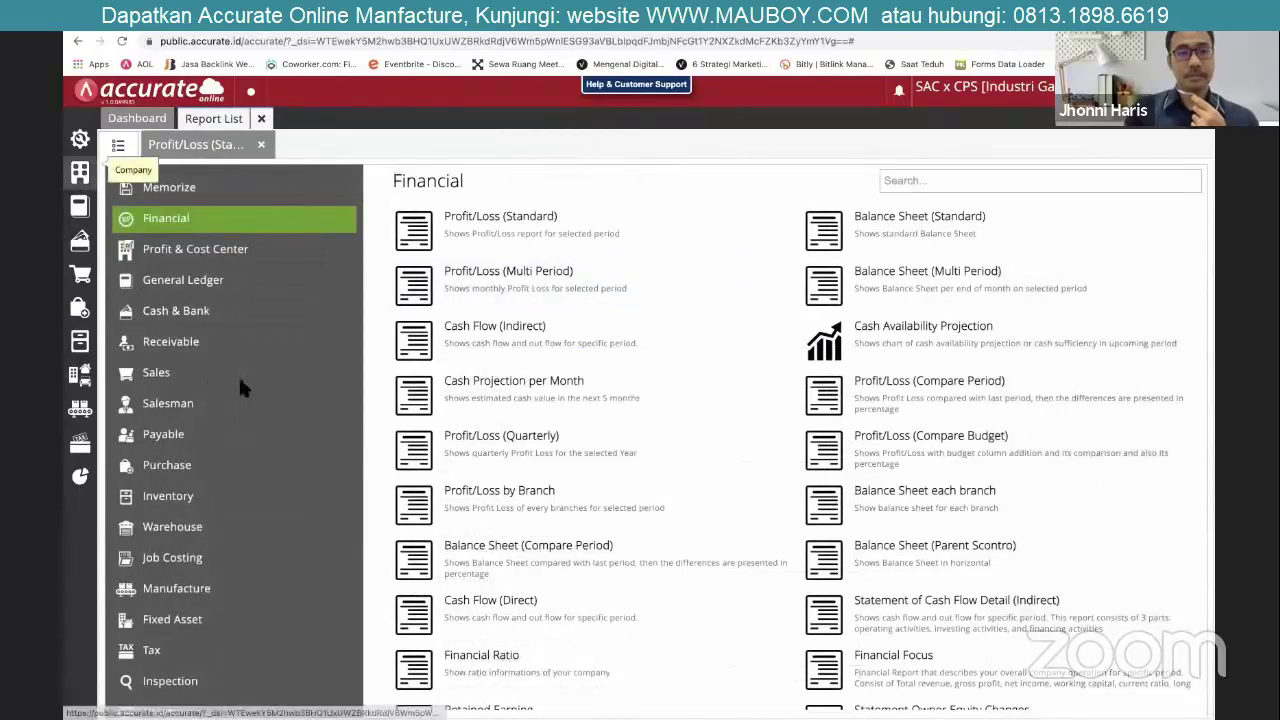
{"action": "left_click", "coordinate": [80, 206]}
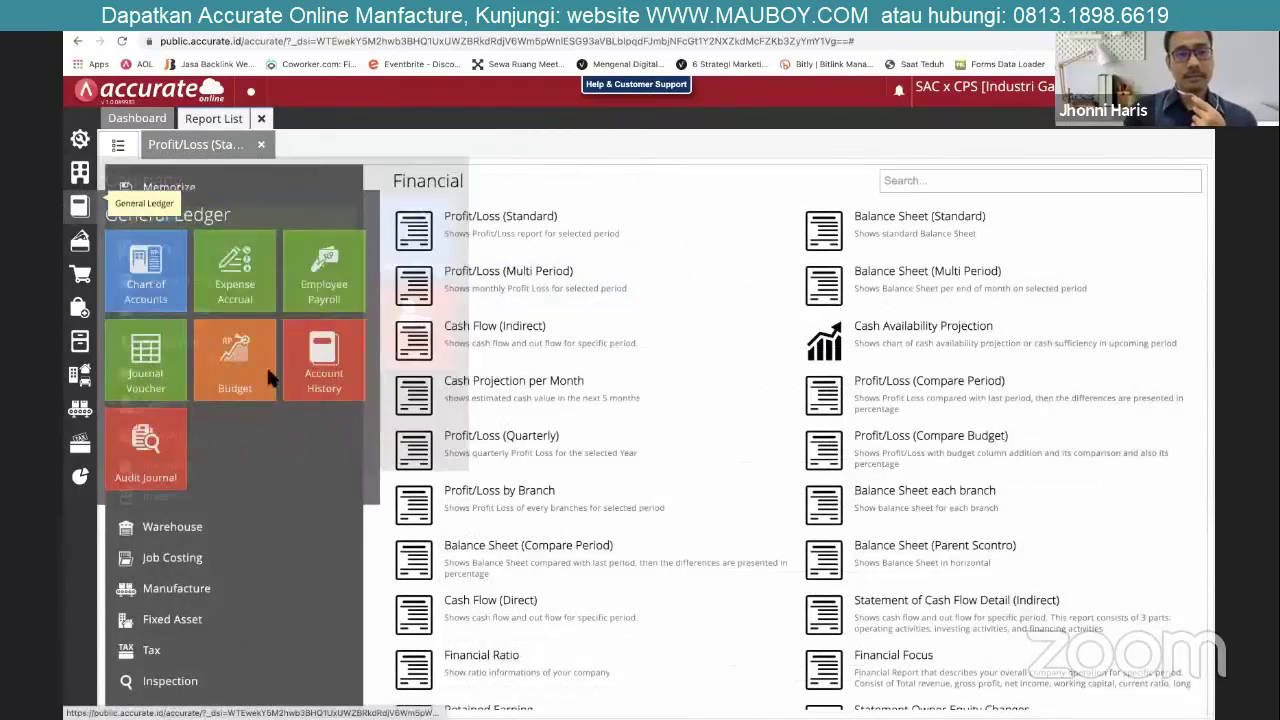
{"action": "left_click", "coordinate": [266, 365]}
{"action": "scroll", "coordinate": [576, 476], "scroll_direction": "down", "scroll_amount": 3}
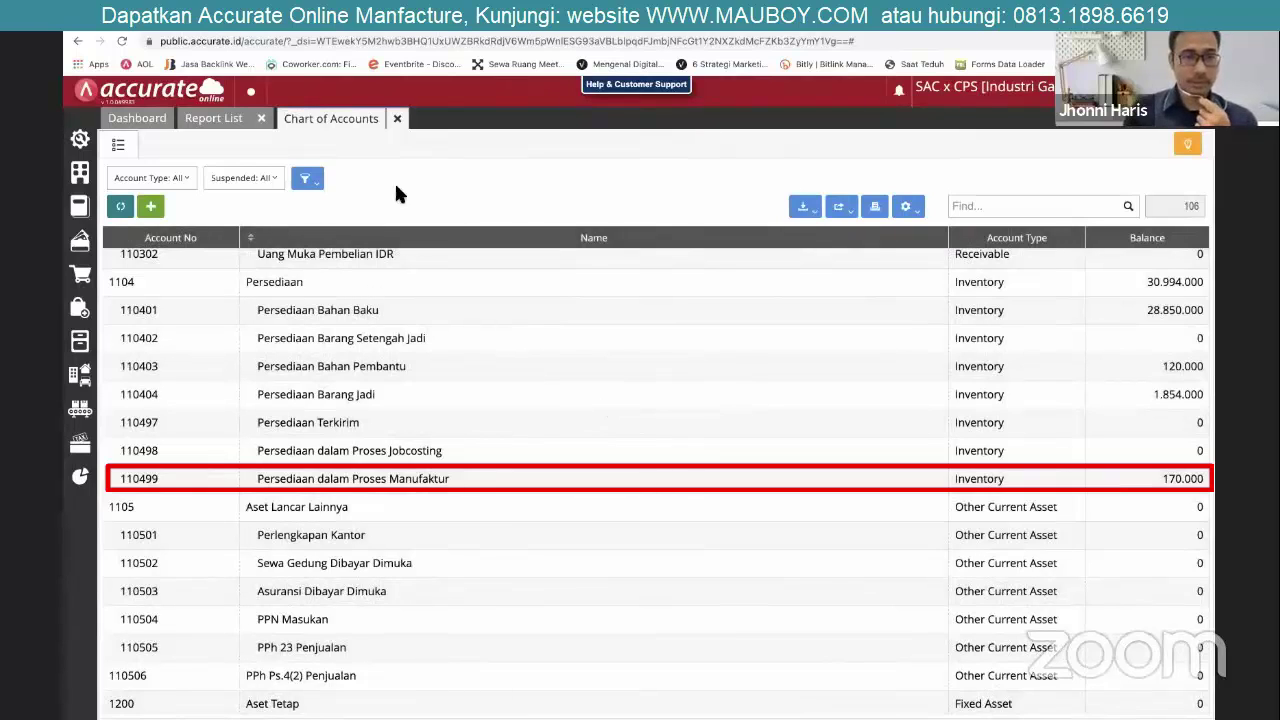
{"action": "left_click", "coordinate": [398, 119]}
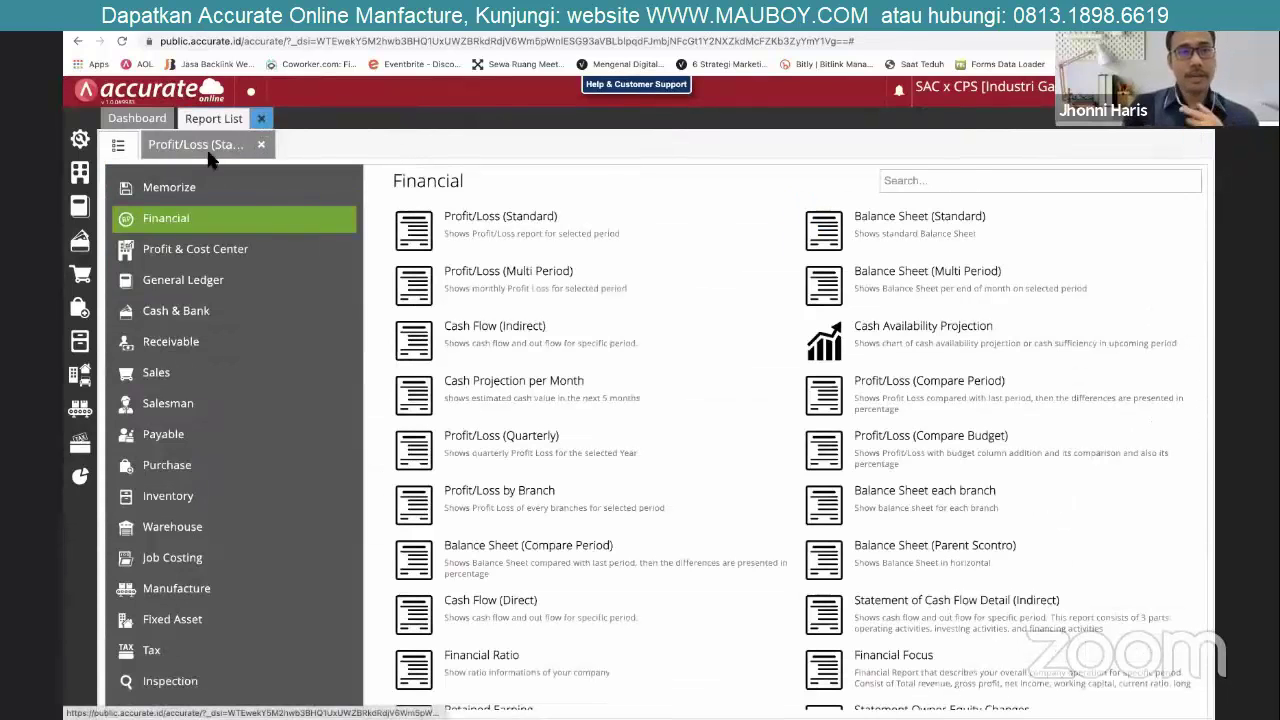
{"action": "left_click", "coordinate": [261, 118]}
Open the other SAC x CPS company database and close its News page.
{"action": "mouse_move", "coordinate": [73, 409]}
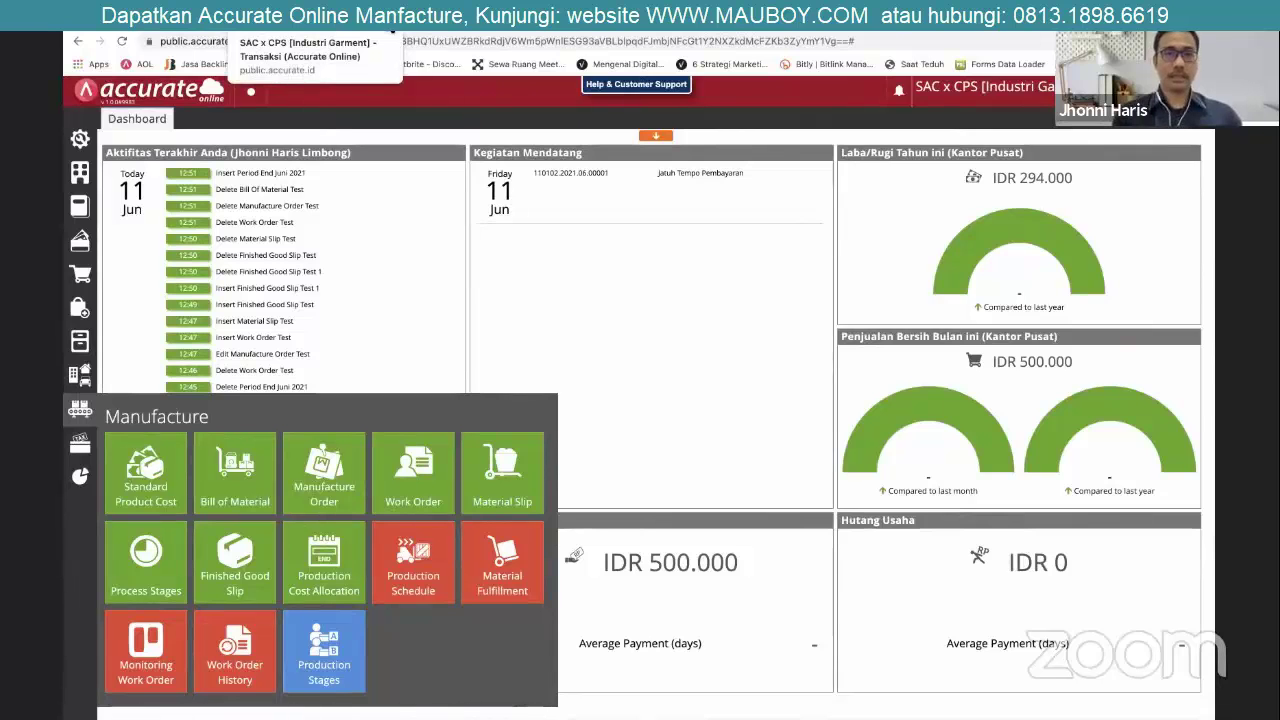
{"action": "left_click", "coordinate": [250, 18]}
{"action": "left_click", "coordinate": [420, 402]}
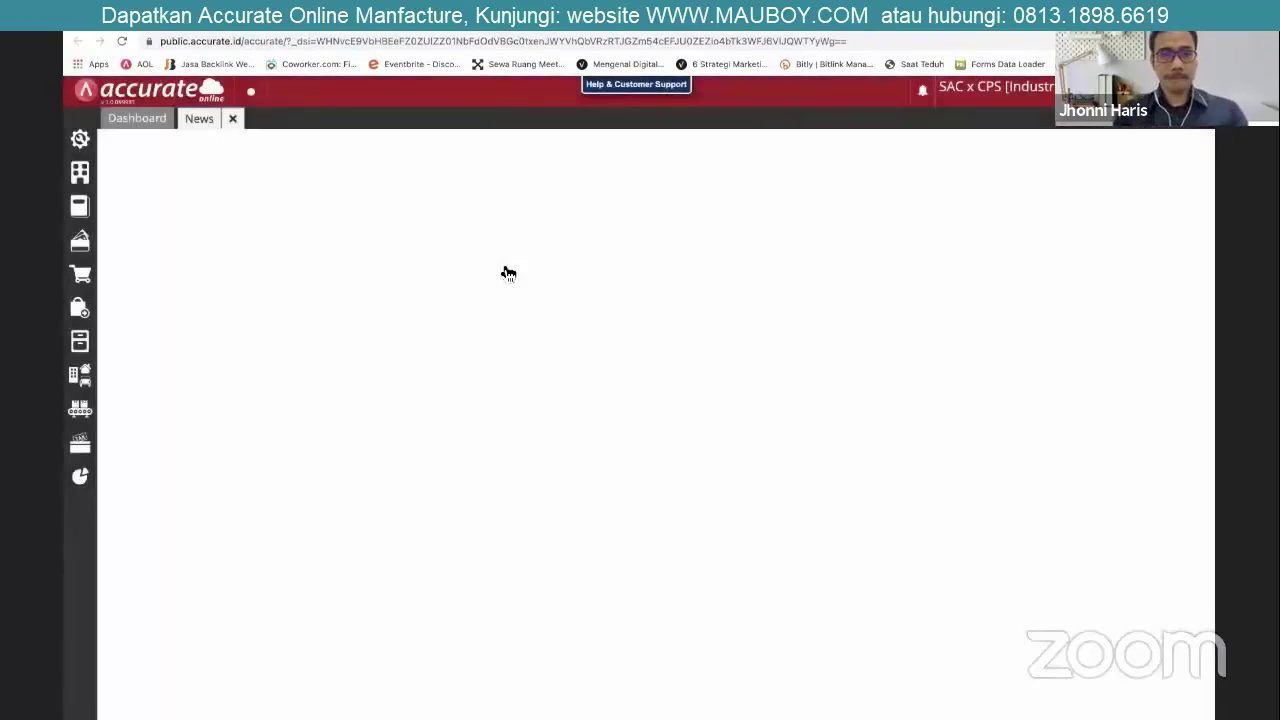
{"action": "left_click", "coordinate": [232, 119]}
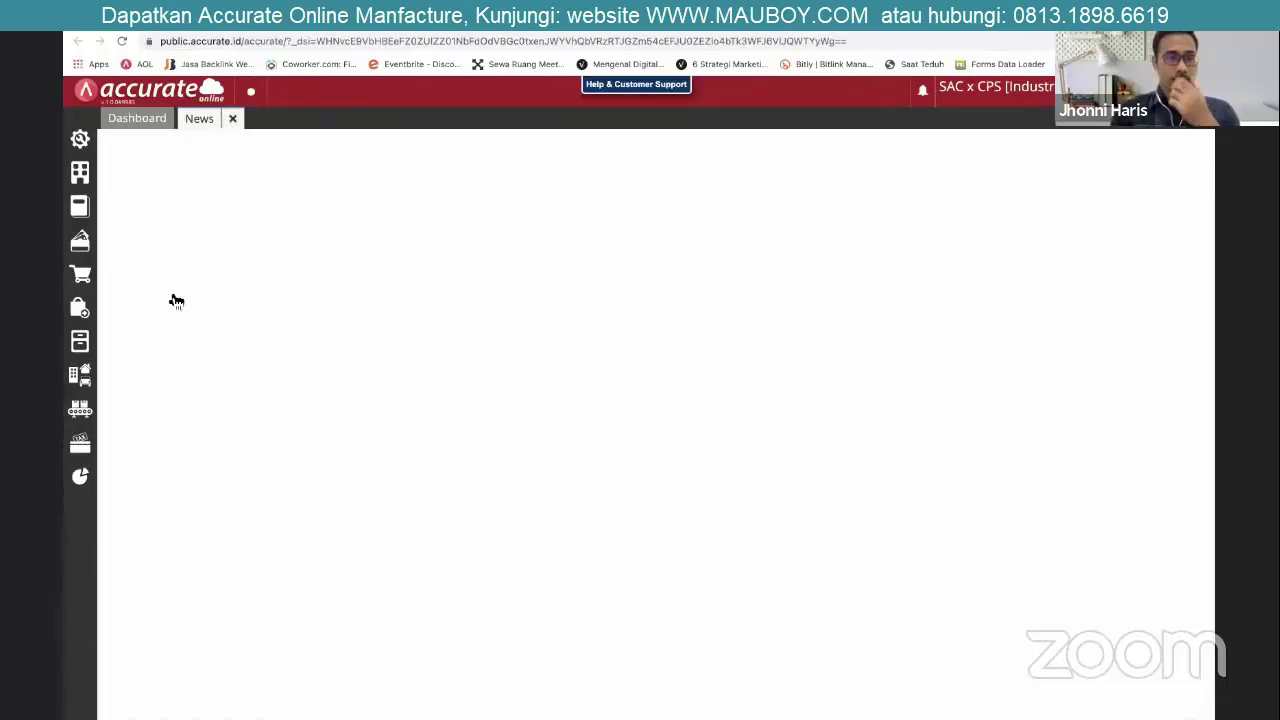
Open the Standard Product Cost record described as Standard cost di Bulan Juni, review its item prices, and close the feature.
{"action": "left_click", "coordinate": [80, 405]}
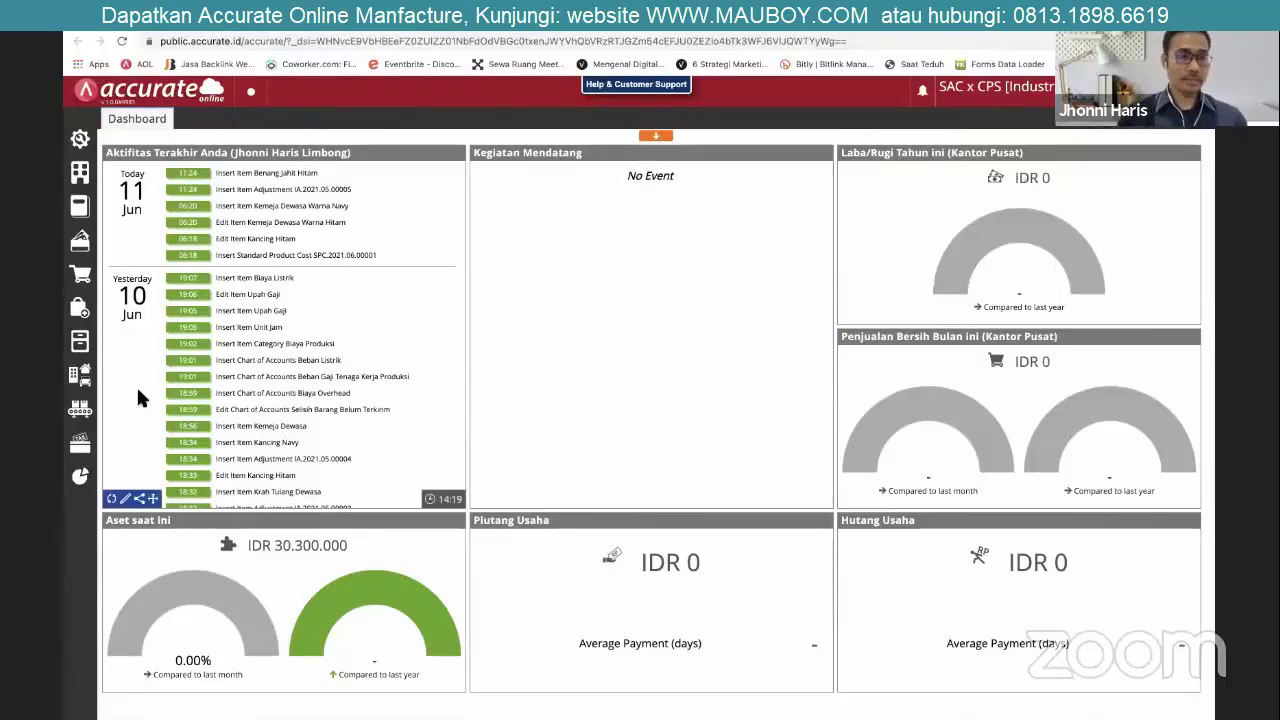
{"action": "left_click", "coordinate": [73, 411]}
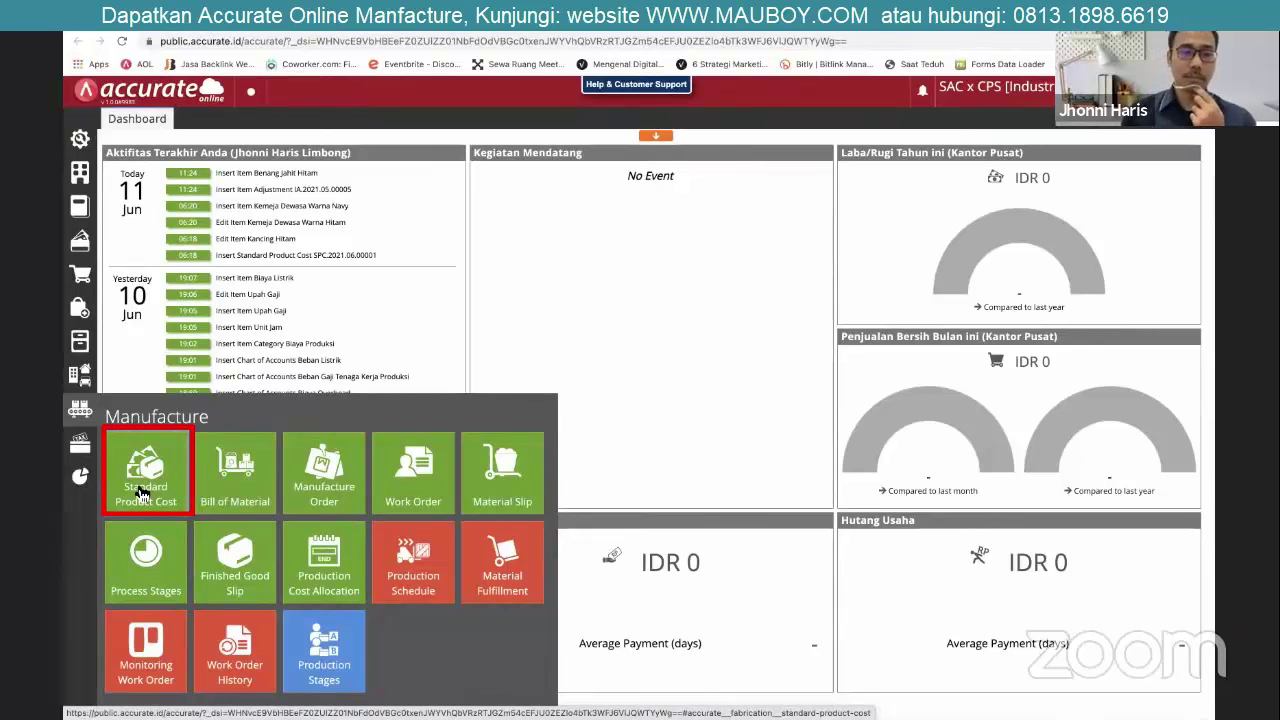
{"action": "left_click", "coordinate": [142, 493]}
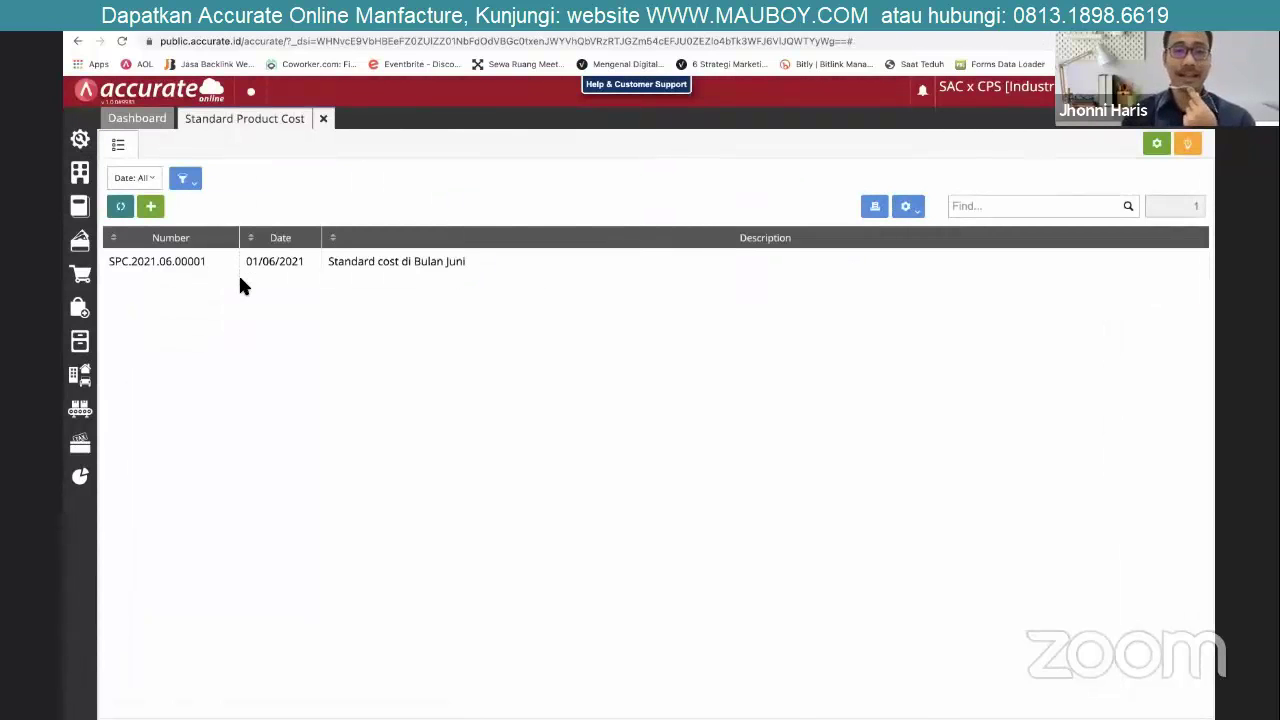
{"action": "left_click", "coordinate": [295, 261]}
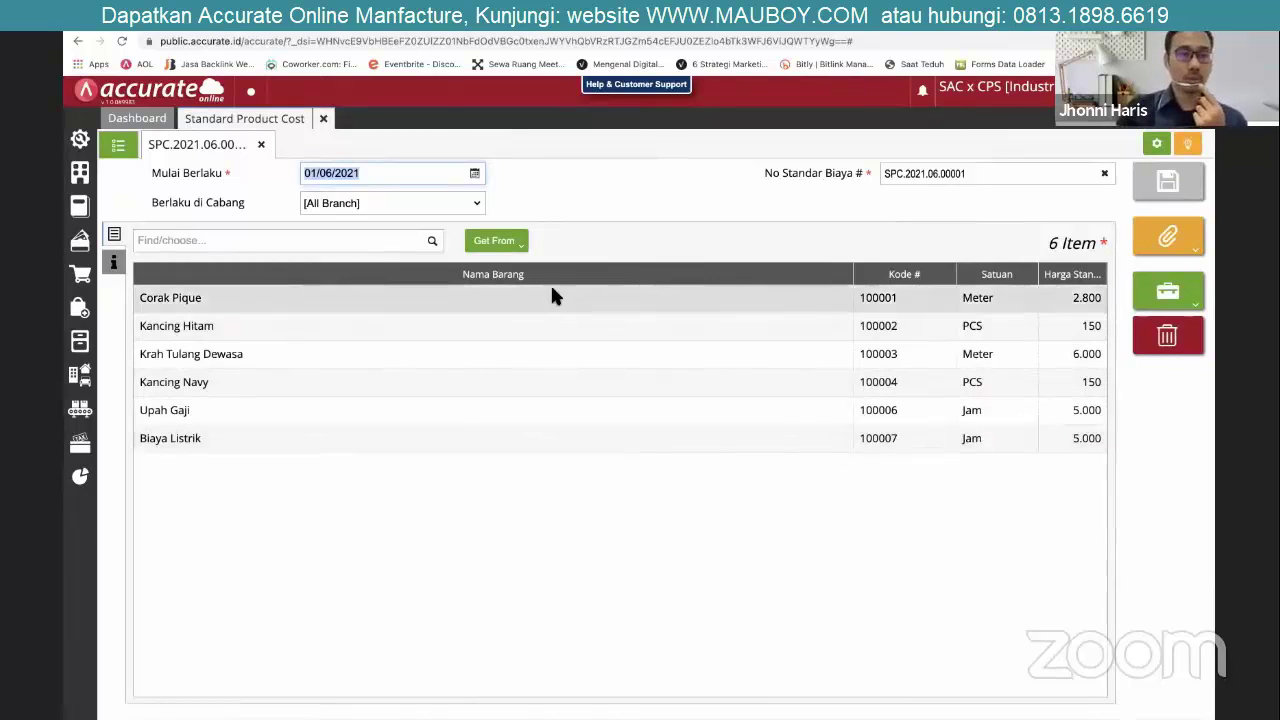
{"action": "left_click", "coordinate": [323, 118]}
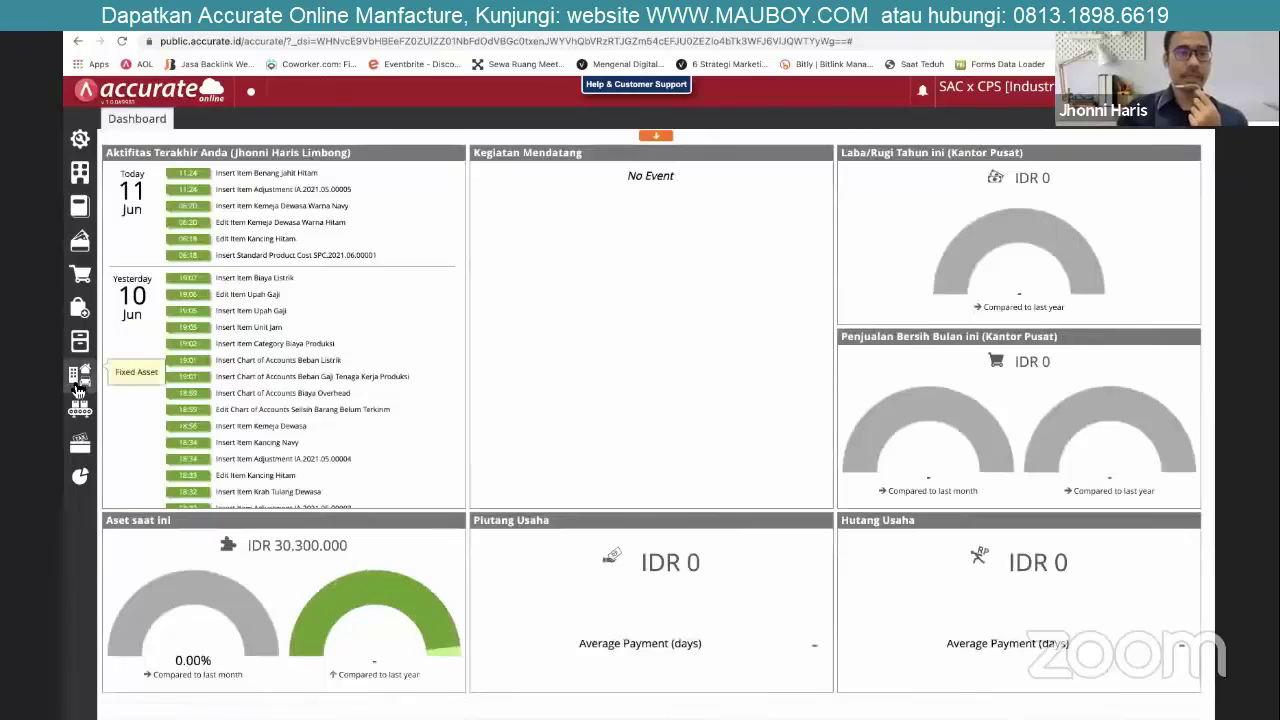
Start a new Bill of Material with Kemeja Dewasa Warna Hitam as the main product.
{"action": "left_click", "coordinate": [78, 420]}
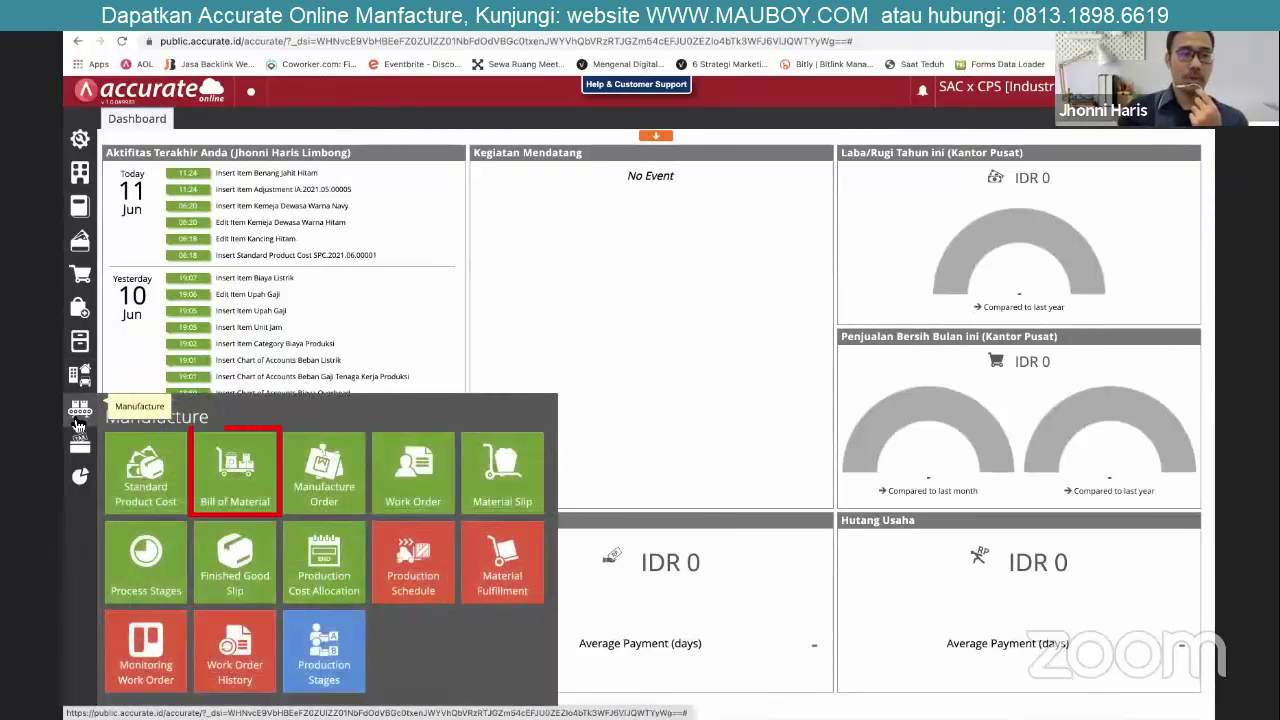
{"action": "left_click", "coordinate": [233, 474]}
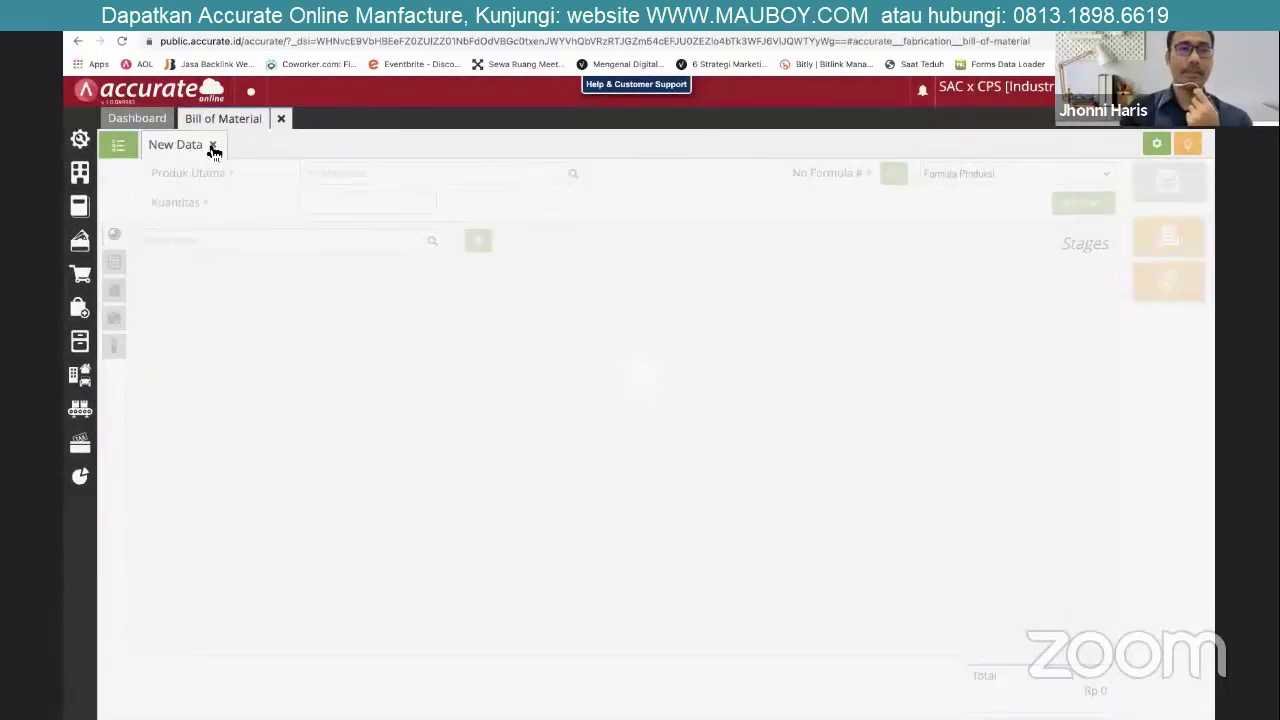
{"action": "left_click", "coordinate": [213, 145]}
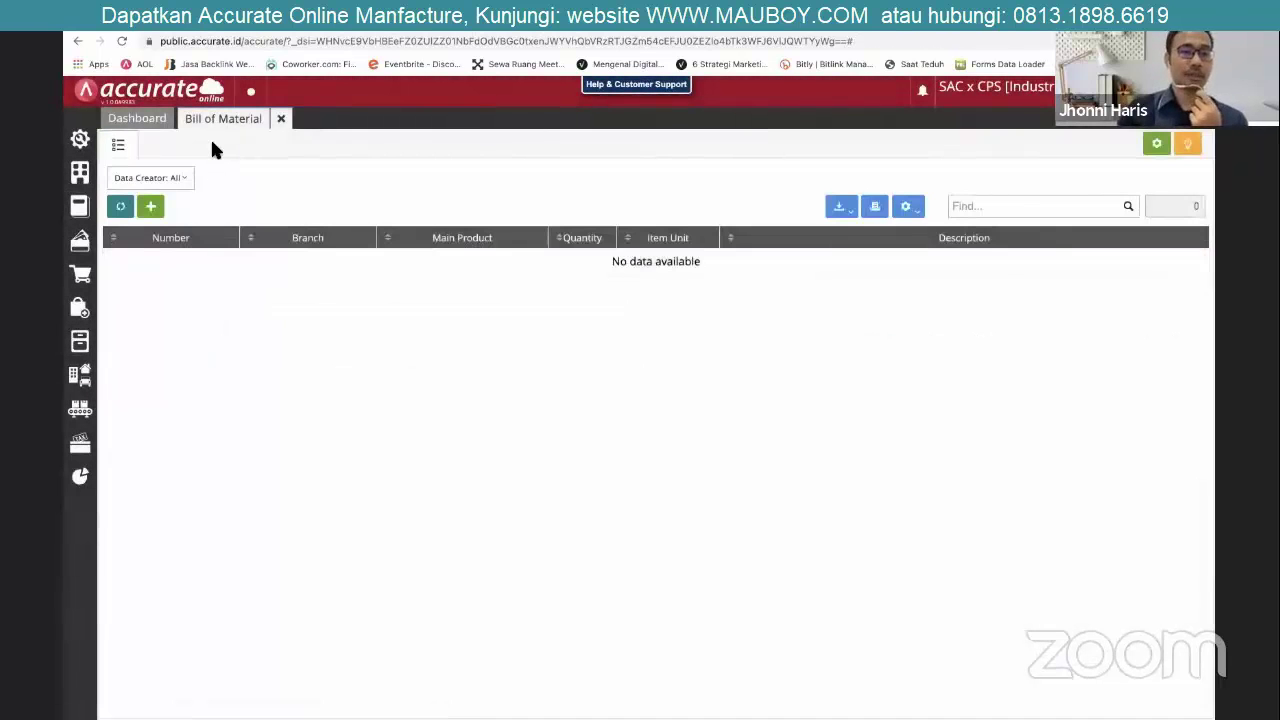
{"action": "left_click", "coordinate": [150, 206]}
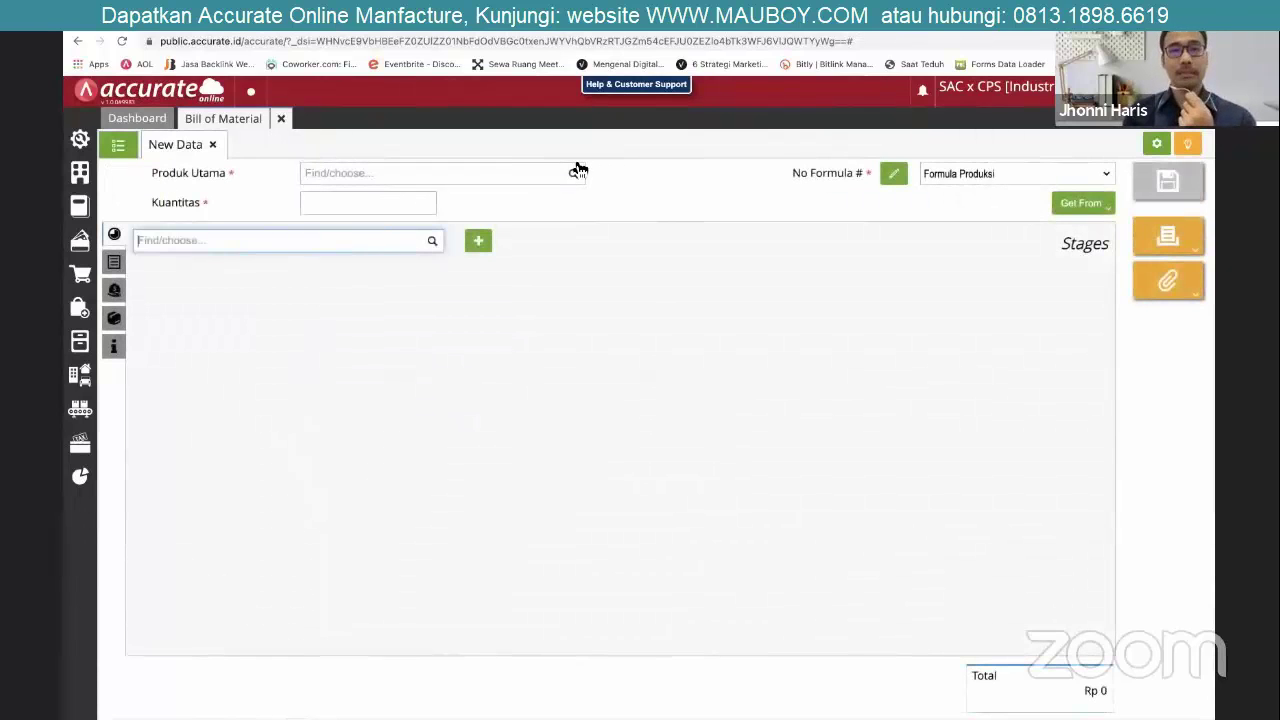
{"action": "left_click", "coordinate": [576, 180]}
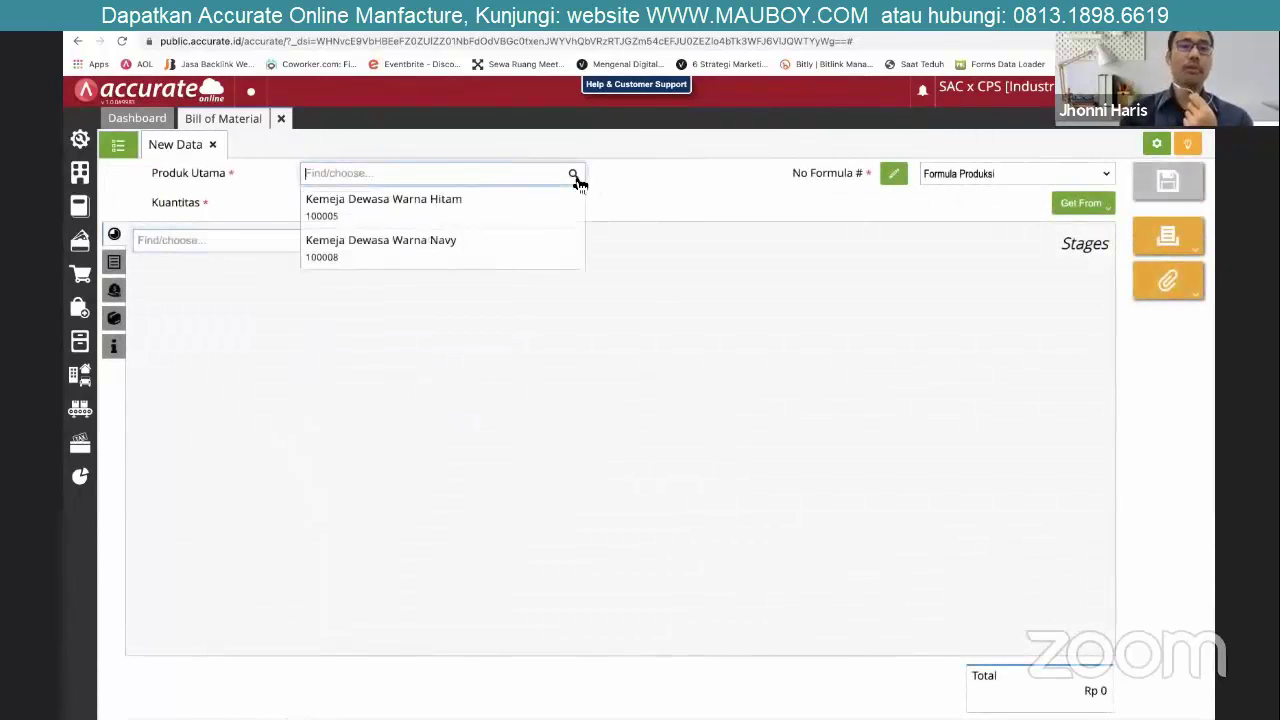
{"action": "left_click", "coordinate": [436, 221]}
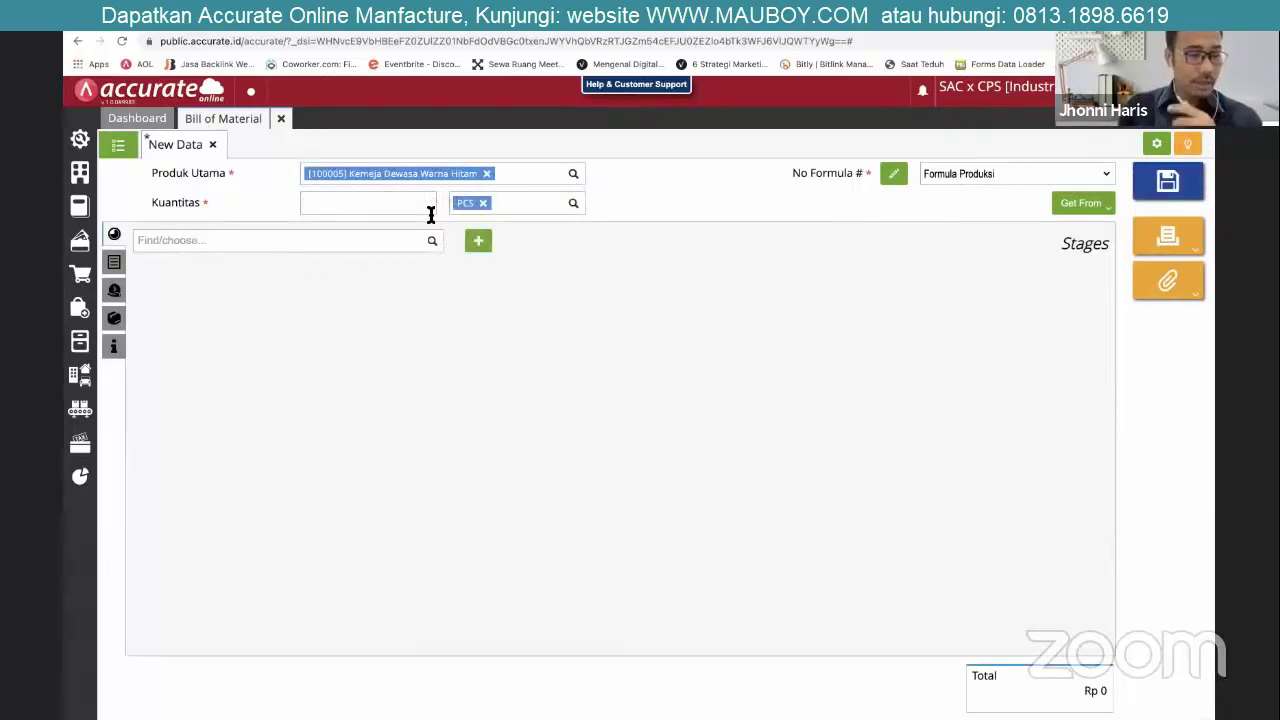
Set the main product quantity to 1 PCS and add Tahapan Potong as production stage #1.
{"action": "left_click", "coordinate": [421, 200]}
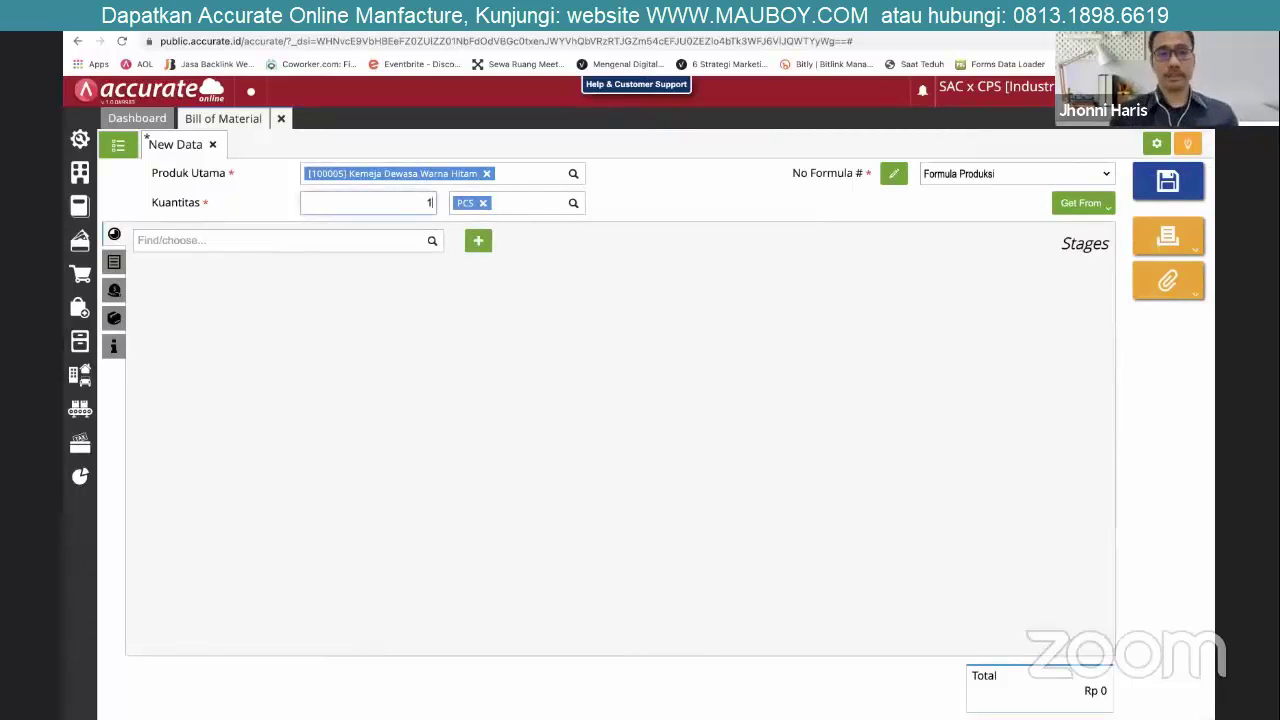
{"action": "left_click", "coordinate": [432, 243]}
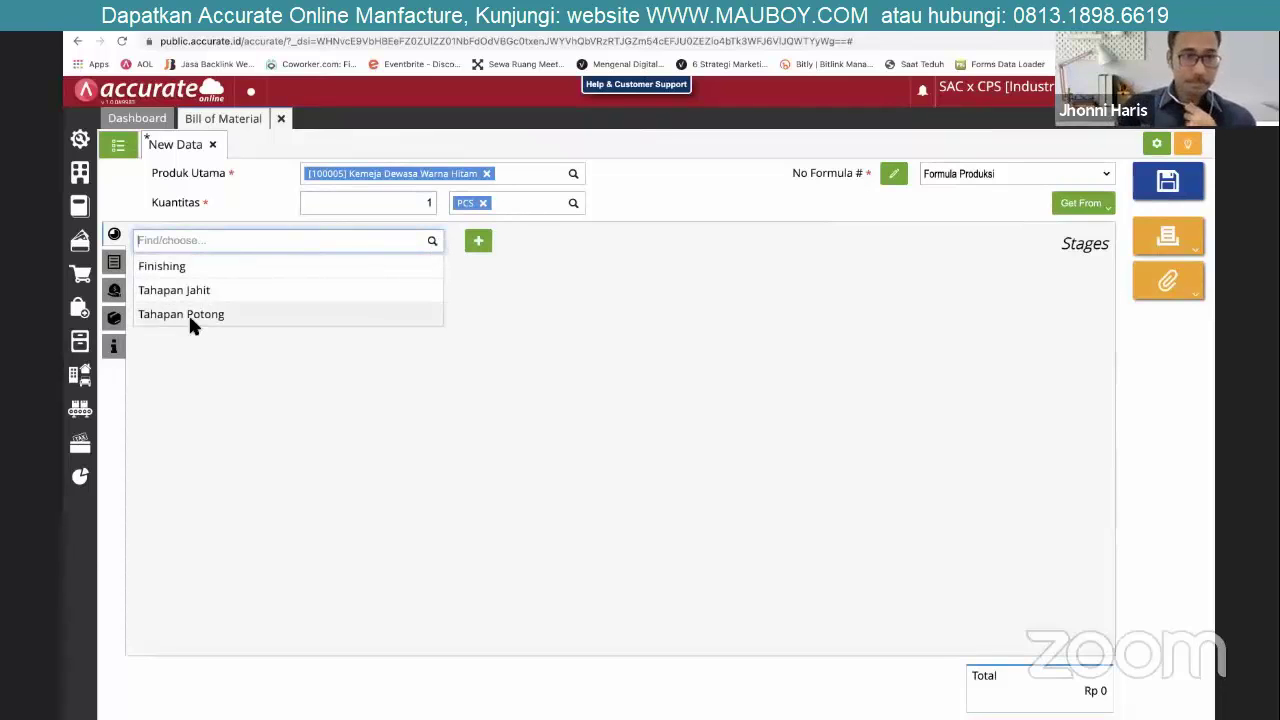
{"action": "left_click", "coordinate": [249, 314]}
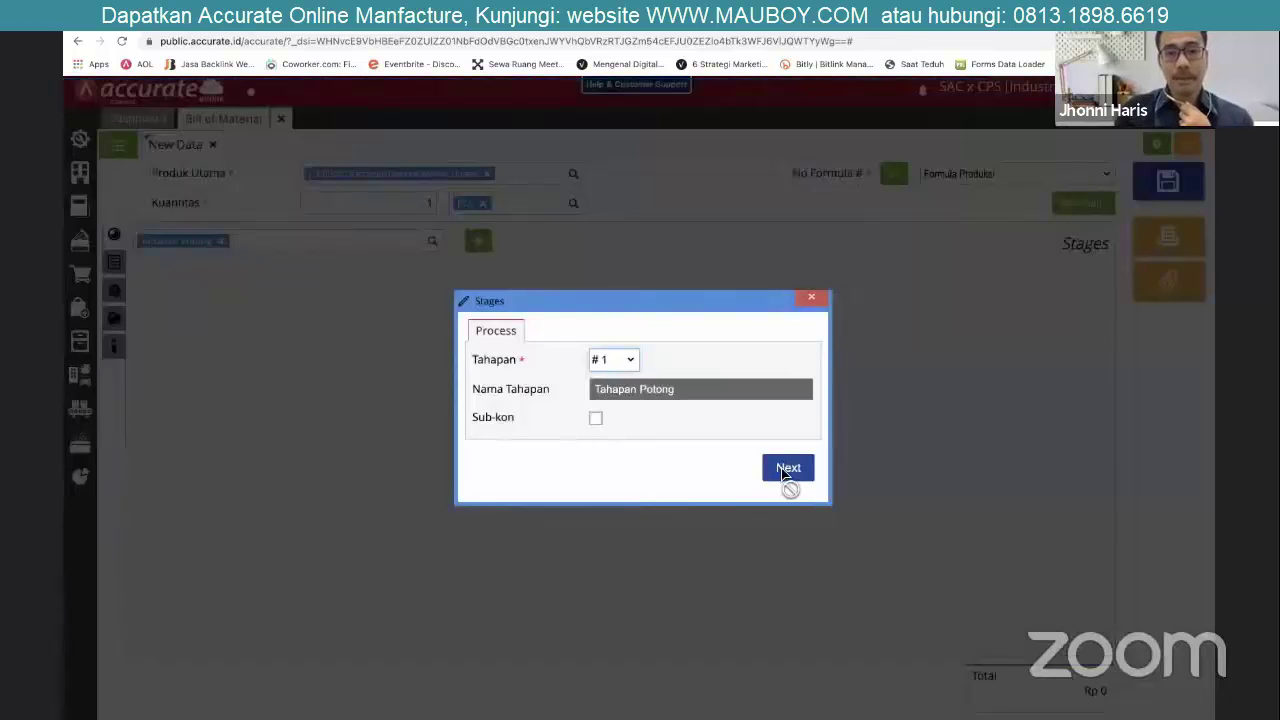
{"action": "left_click", "coordinate": [786, 468]}
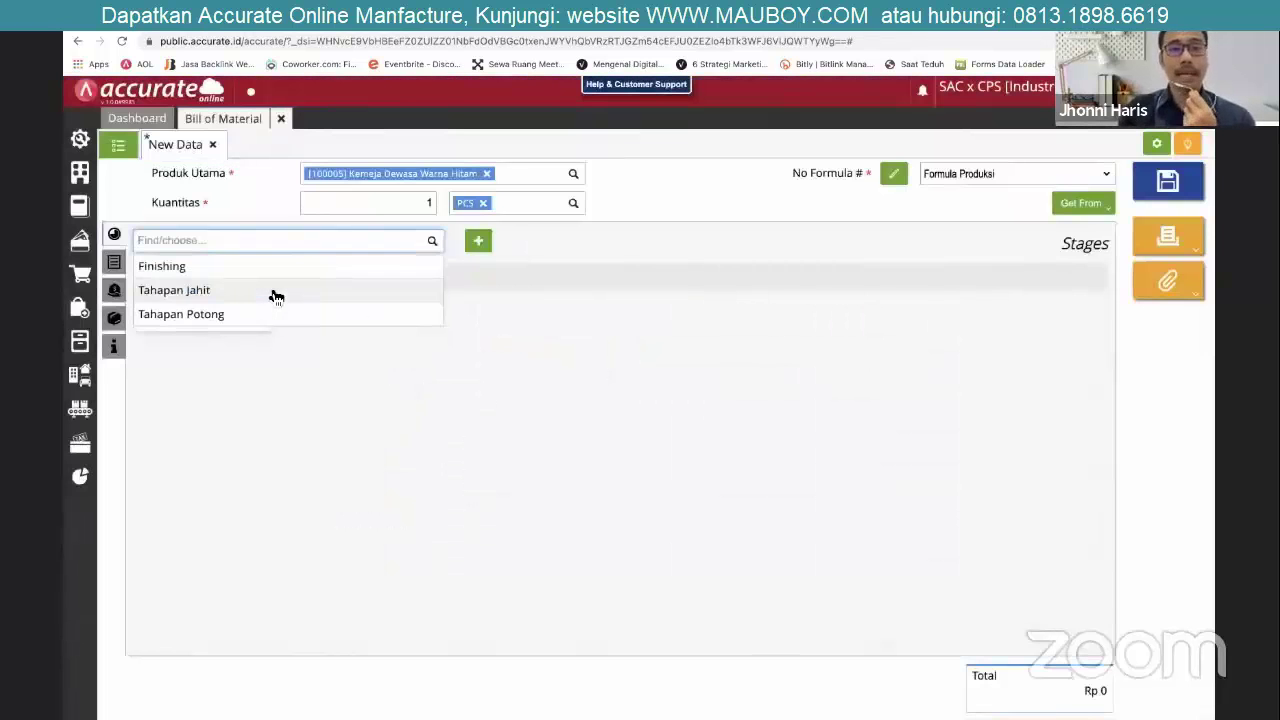
Add Tahapan Jahit to the bill of material as production stage #2.
{"action": "left_click", "coordinate": [270, 290]}
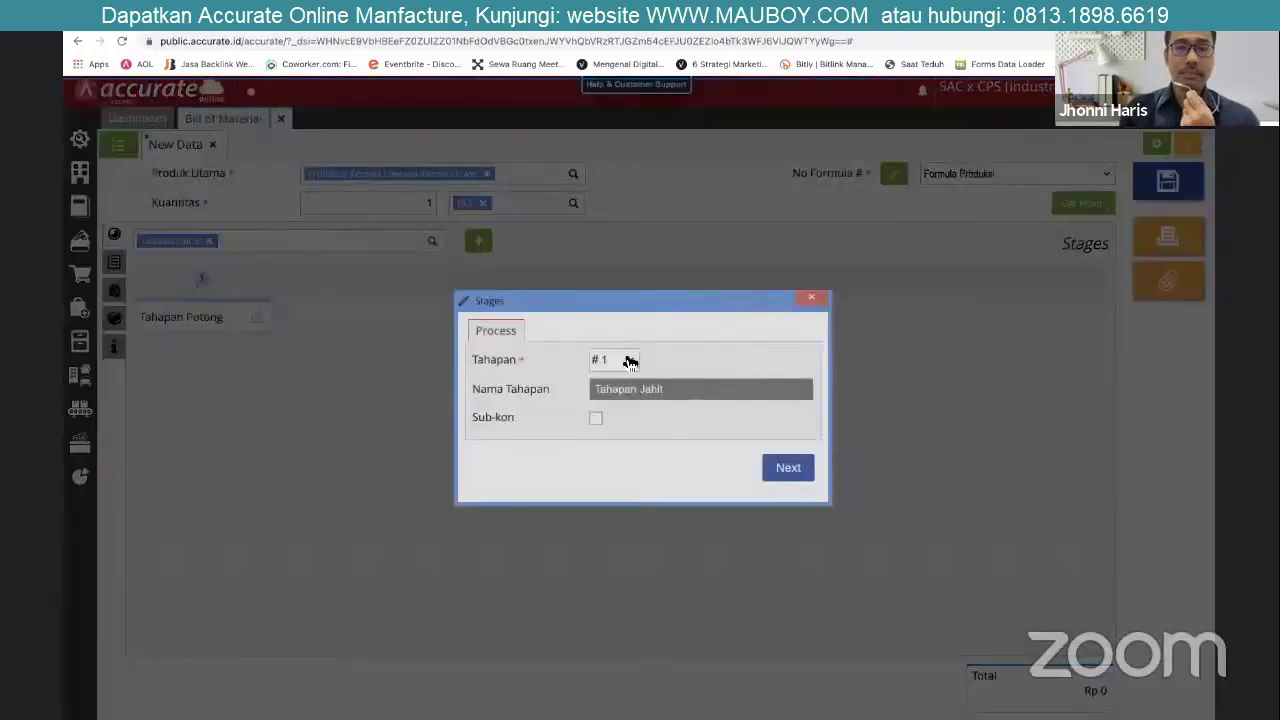
{"action": "left_click", "coordinate": [625, 359]}
{"action": "left_click", "coordinate": [609, 379]}
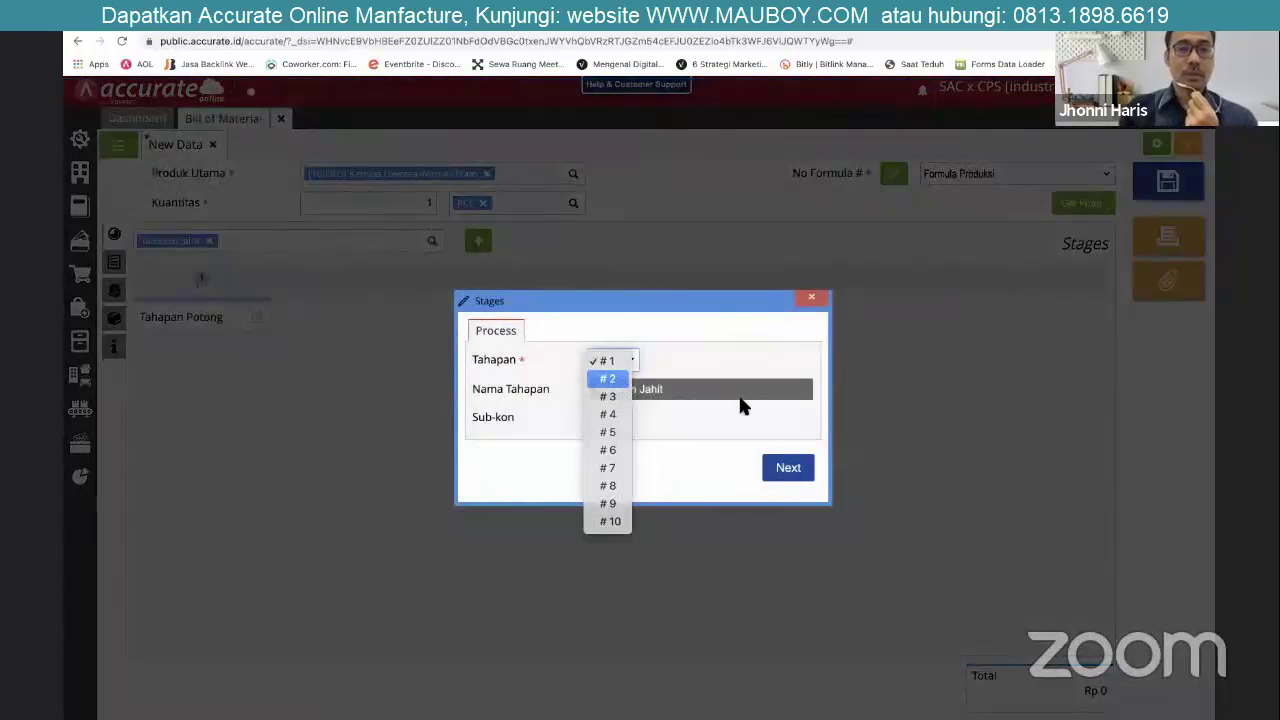
{"action": "left_click", "coordinate": [788, 468]}
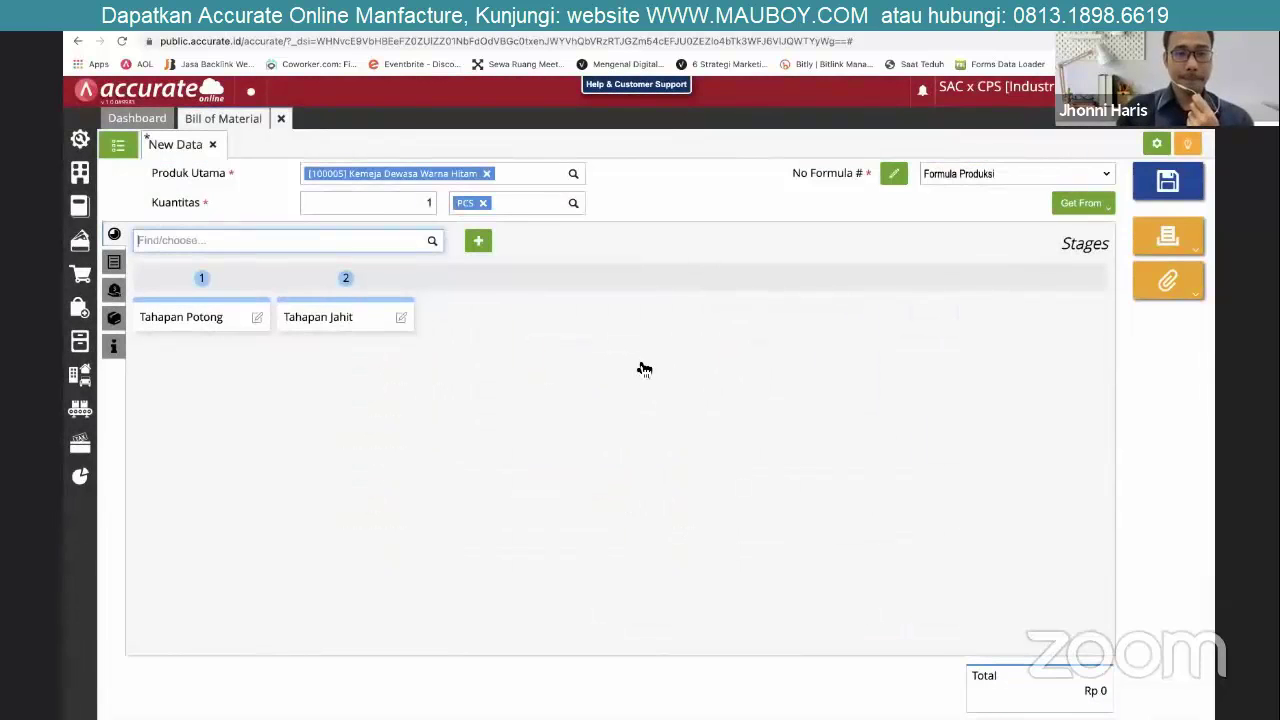
Add Finishing to the bill of material as production stage #3.
{"action": "type", "text": "Finishing"}
{"action": "key", "text": "Return"}
{"action": "left_click", "coordinate": [626, 368]}
{"action": "left_click", "coordinate": [604, 394]}
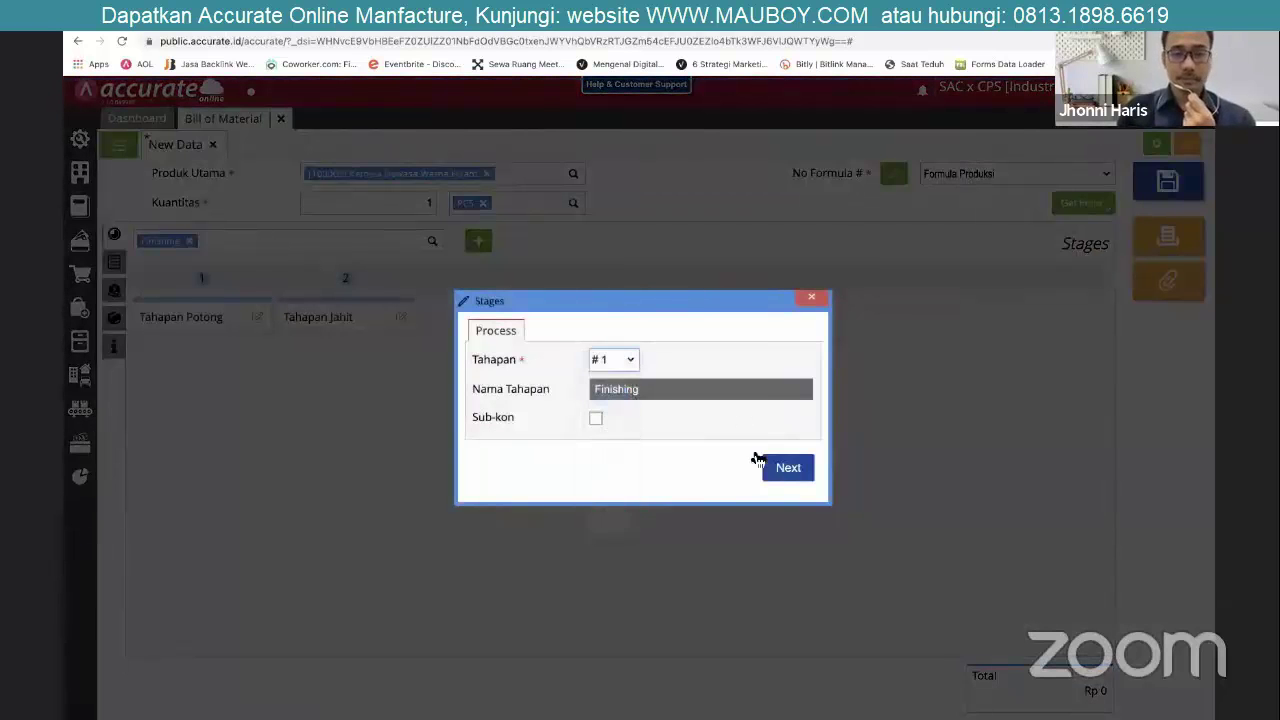
{"action": "left_click", "coordinate": [790, 472]}
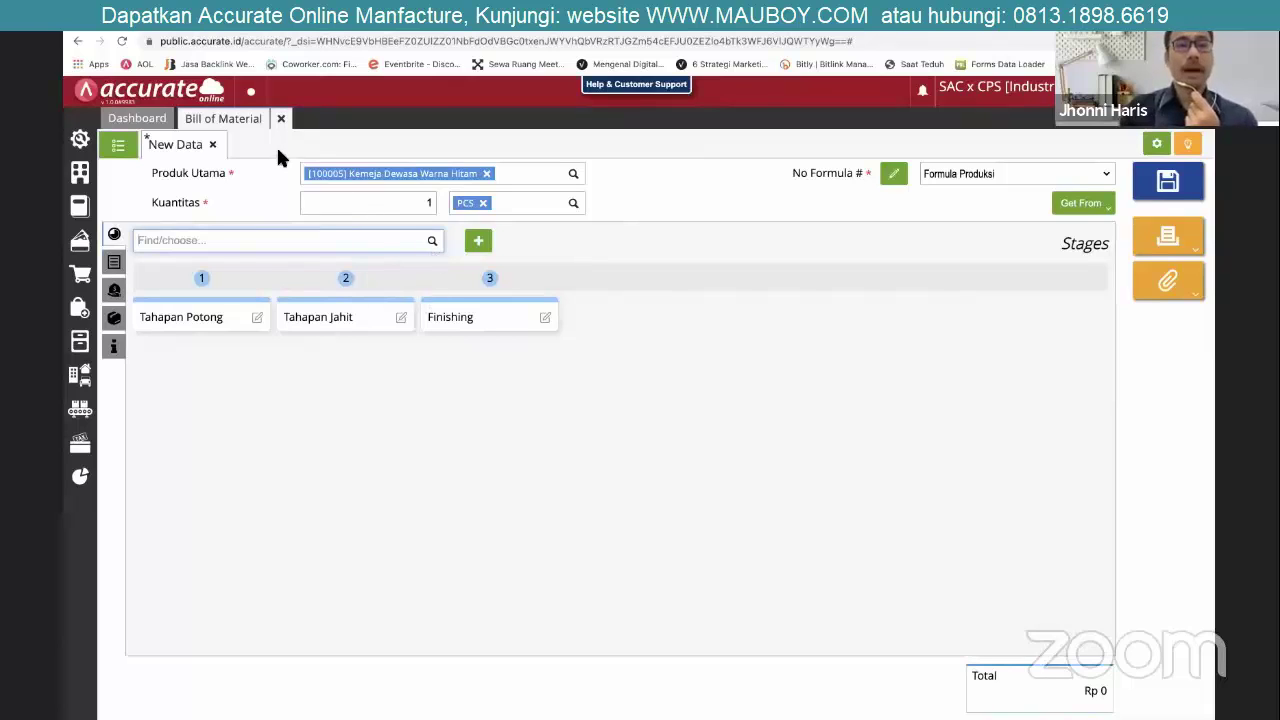
View the blank Production Stages form and the feature's place in the Manufacture module, and close the form.
{"action": "left_click", "coordinate": [481, 247]}
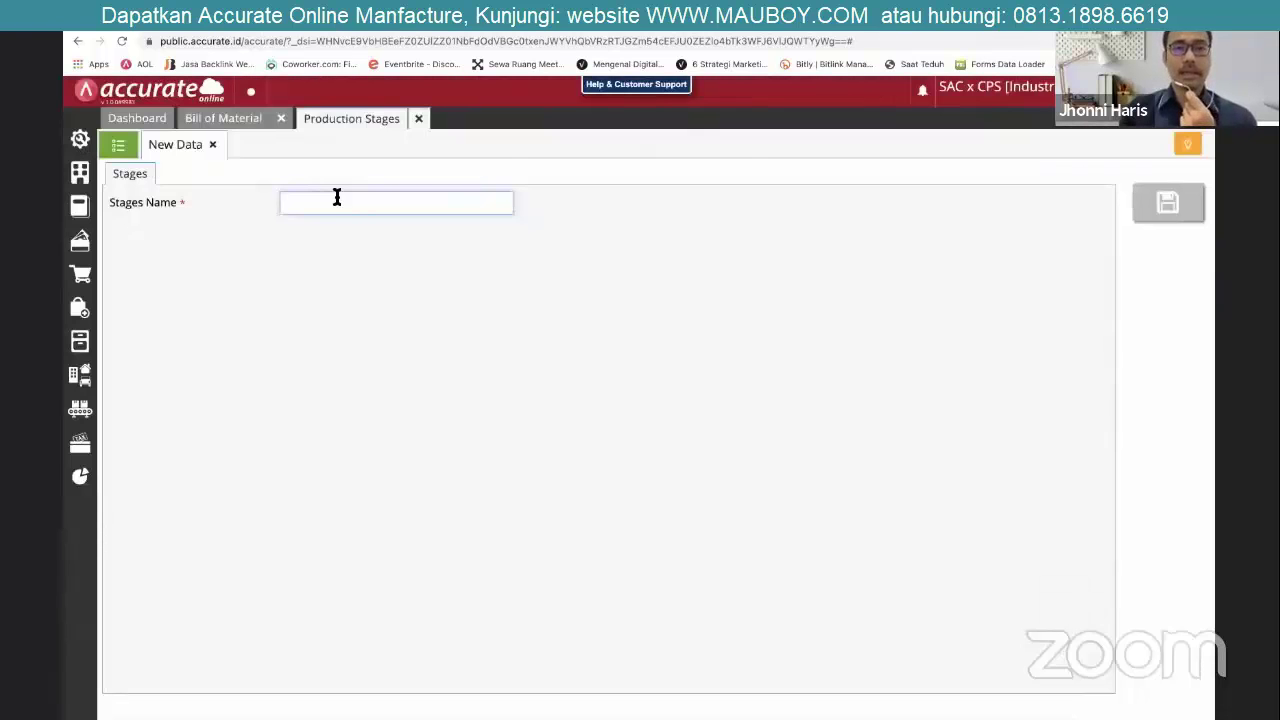
{"action": "left_click", "coordinate": [80, 409]}
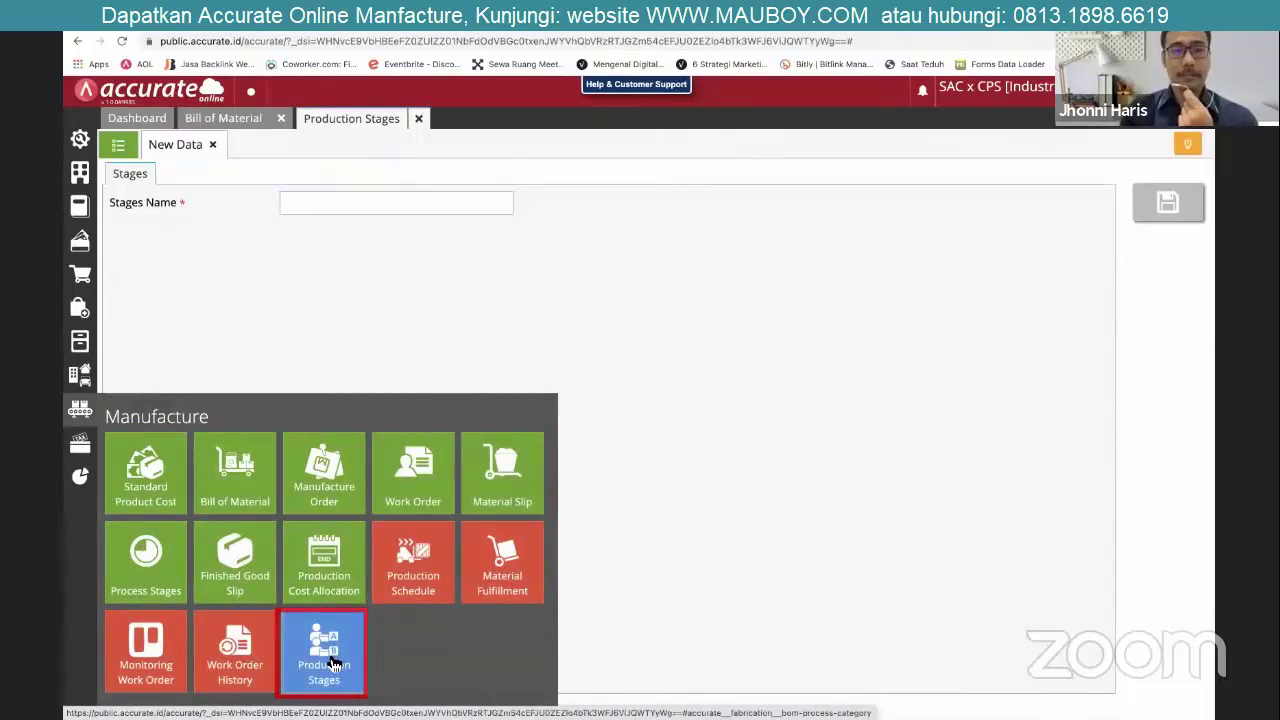
{"action": "left_click", "coordinate": [420, 120]}
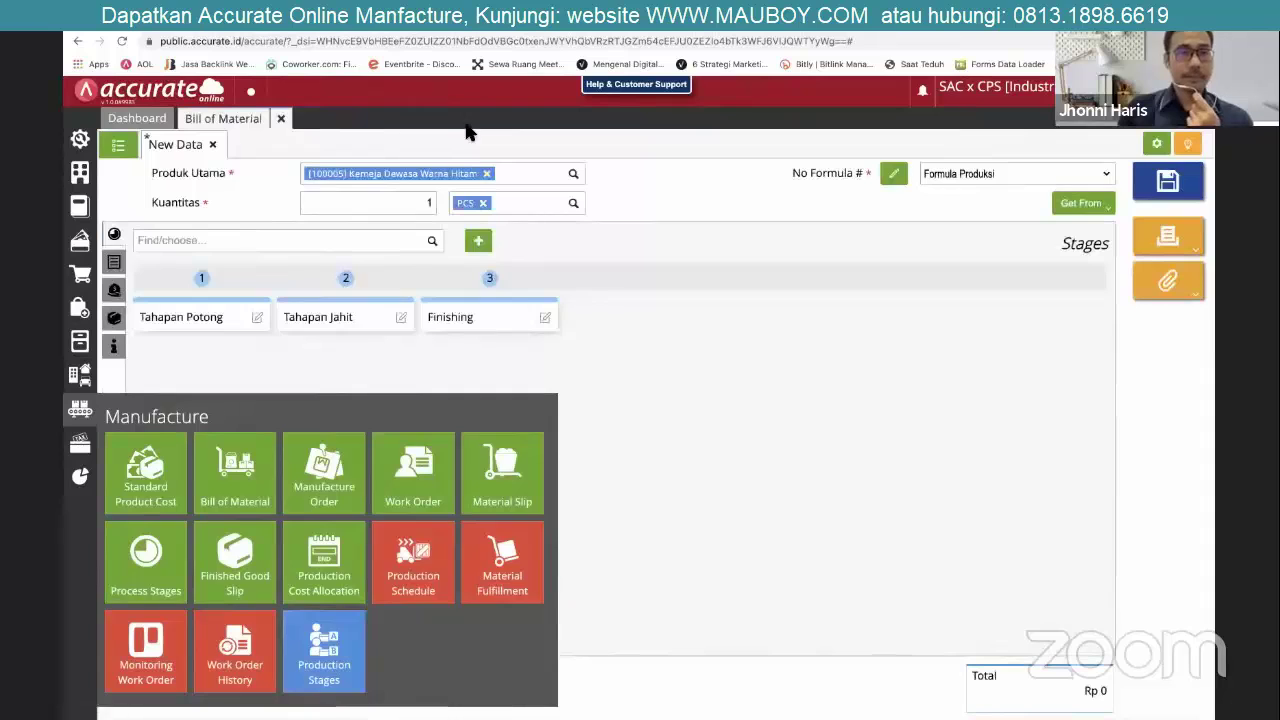
Add Corak Pique as an item material with a quantity of 3 Meter, assigned to Tahapan Potong.
{"action": "left_click", "coordinate": [116, 266]}
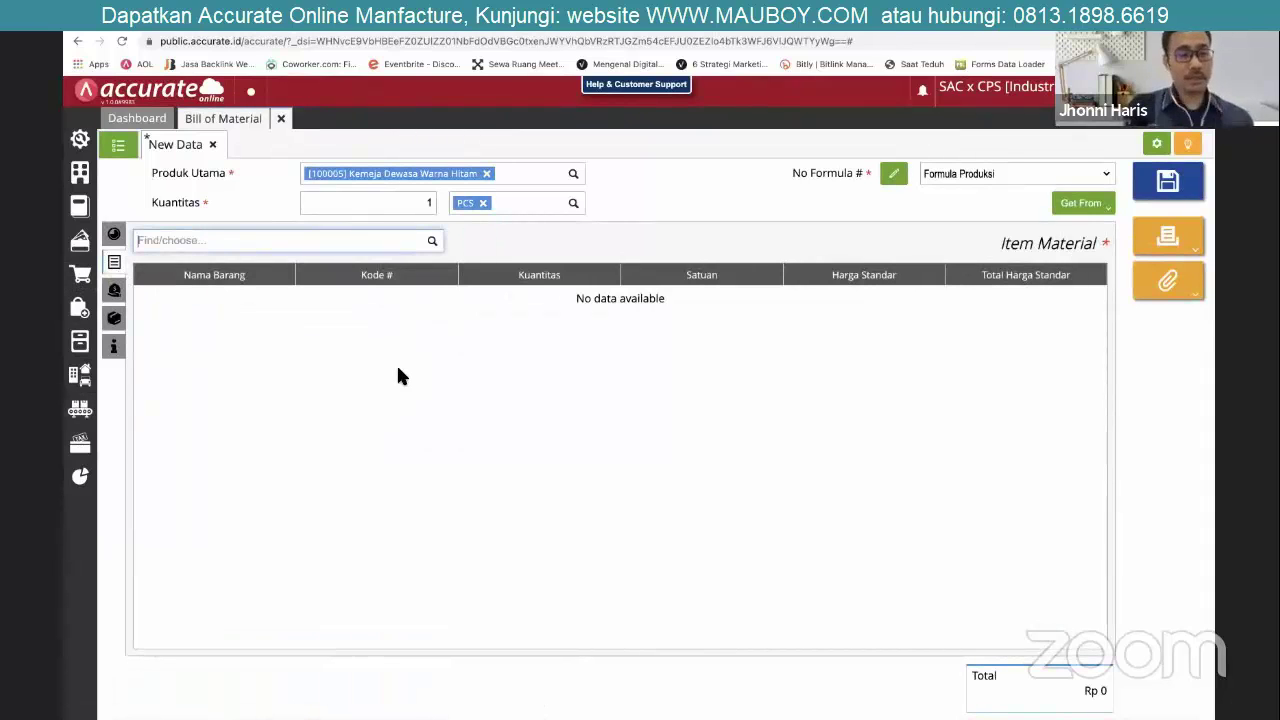
{"action": "left_click", "coordinate": [432, 241]}
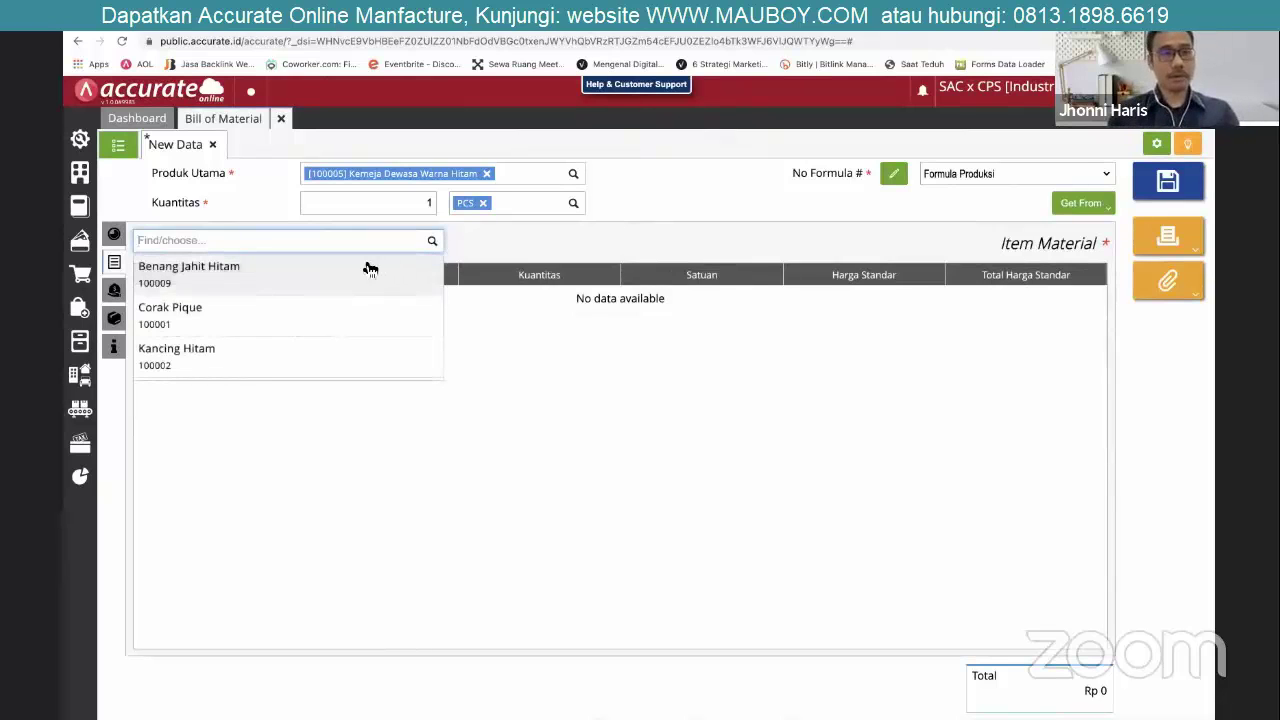
{"action": "left_click", "coordinate": [300, 320]}
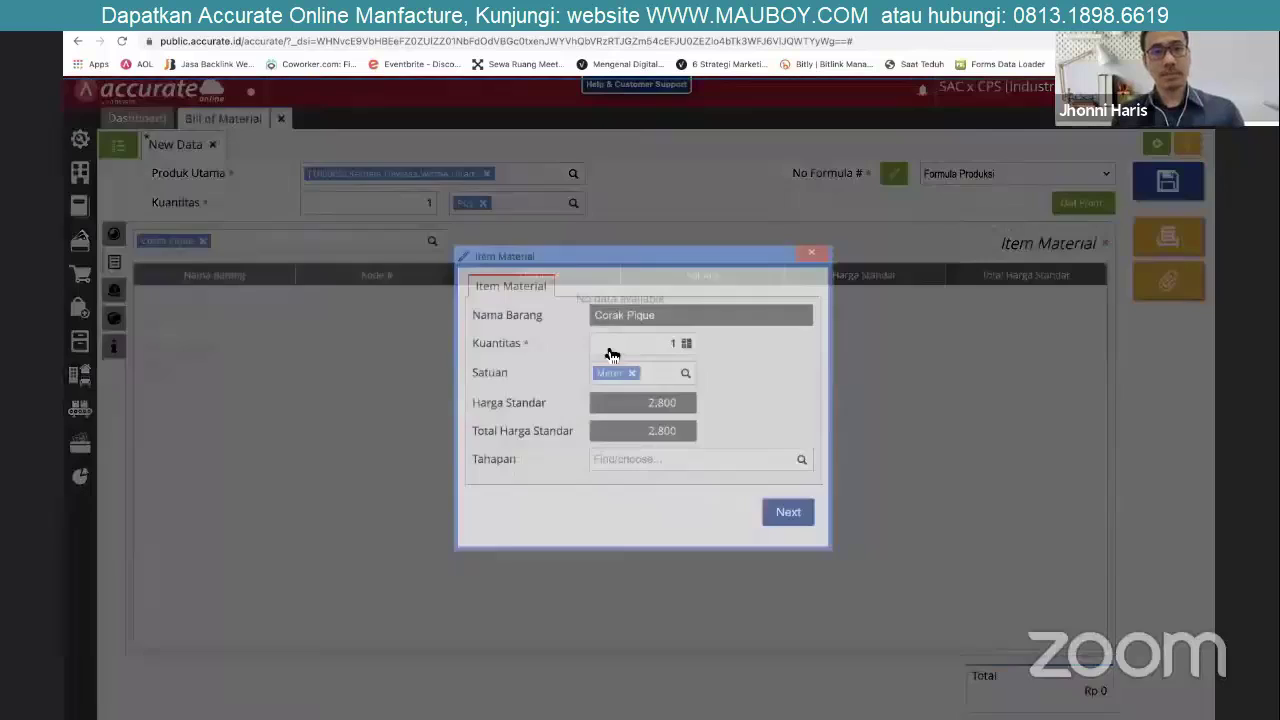
{"action": "type", "text": "3"}
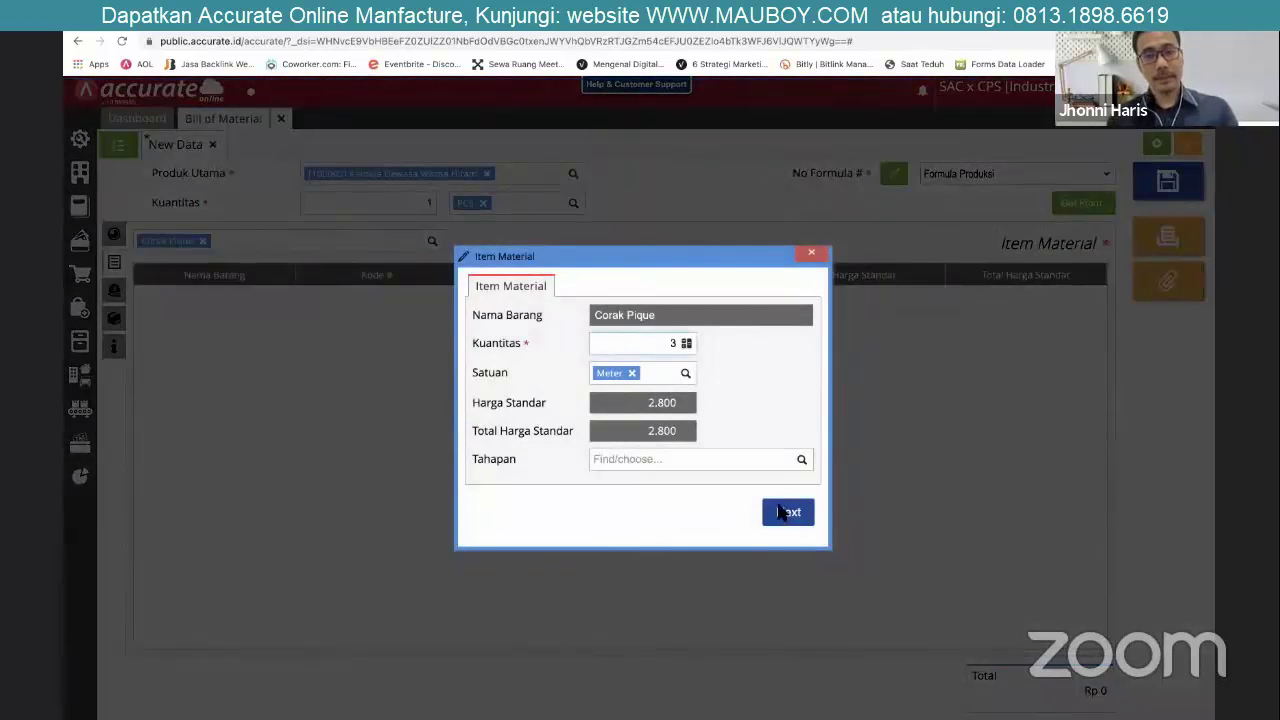
{"action": "left_click", "coordinate": [802, 460]}
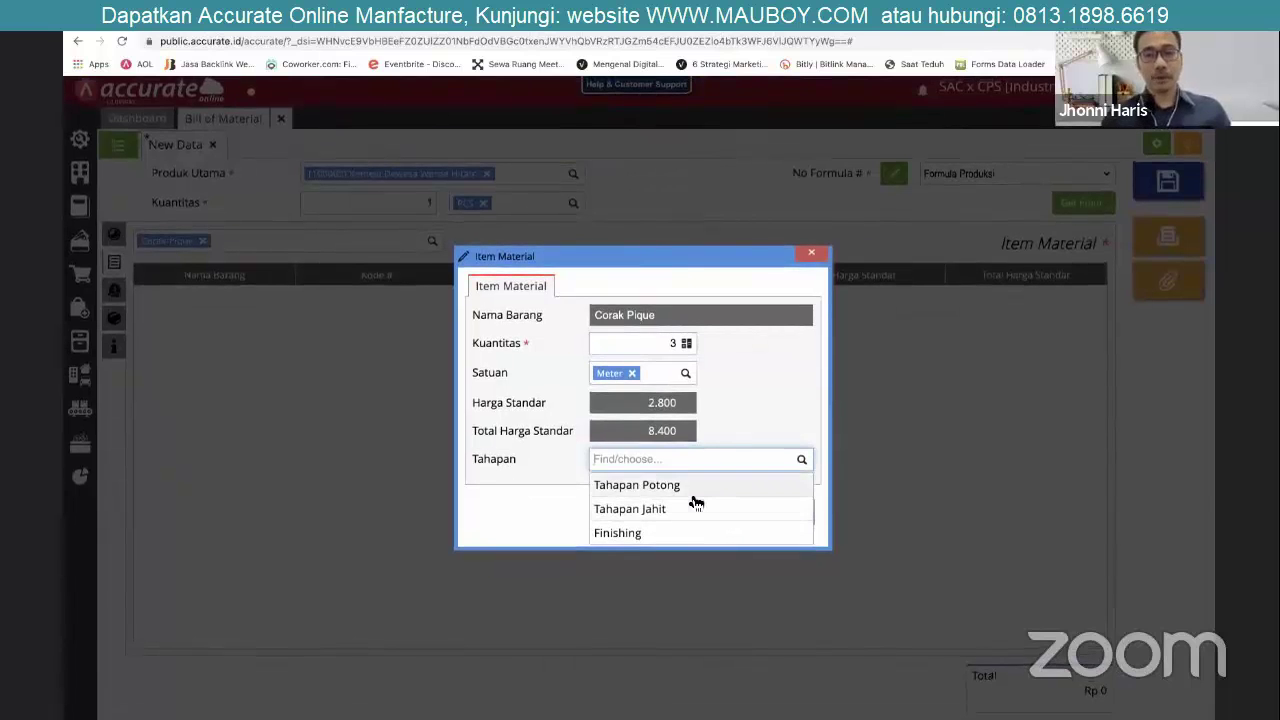
{"action": "left_click", "coordinate": [694, 494]}
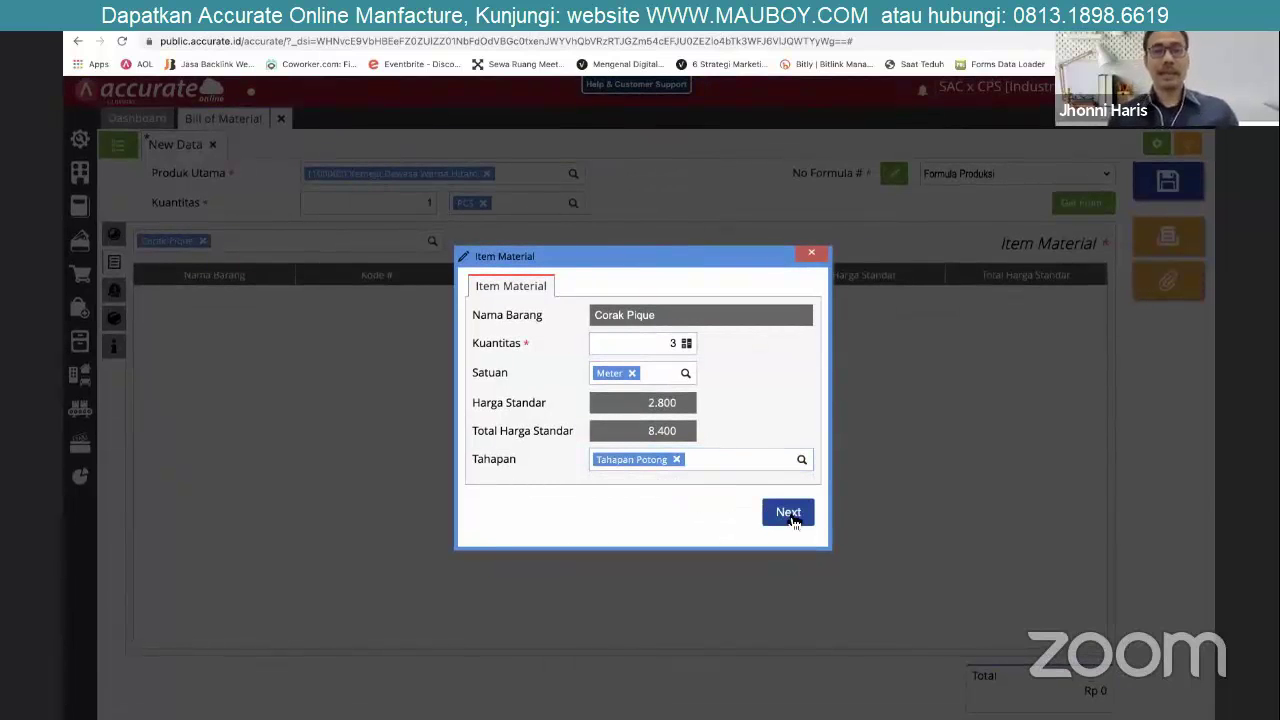
{"action": "left_click", "coordinate": [790, 516]}
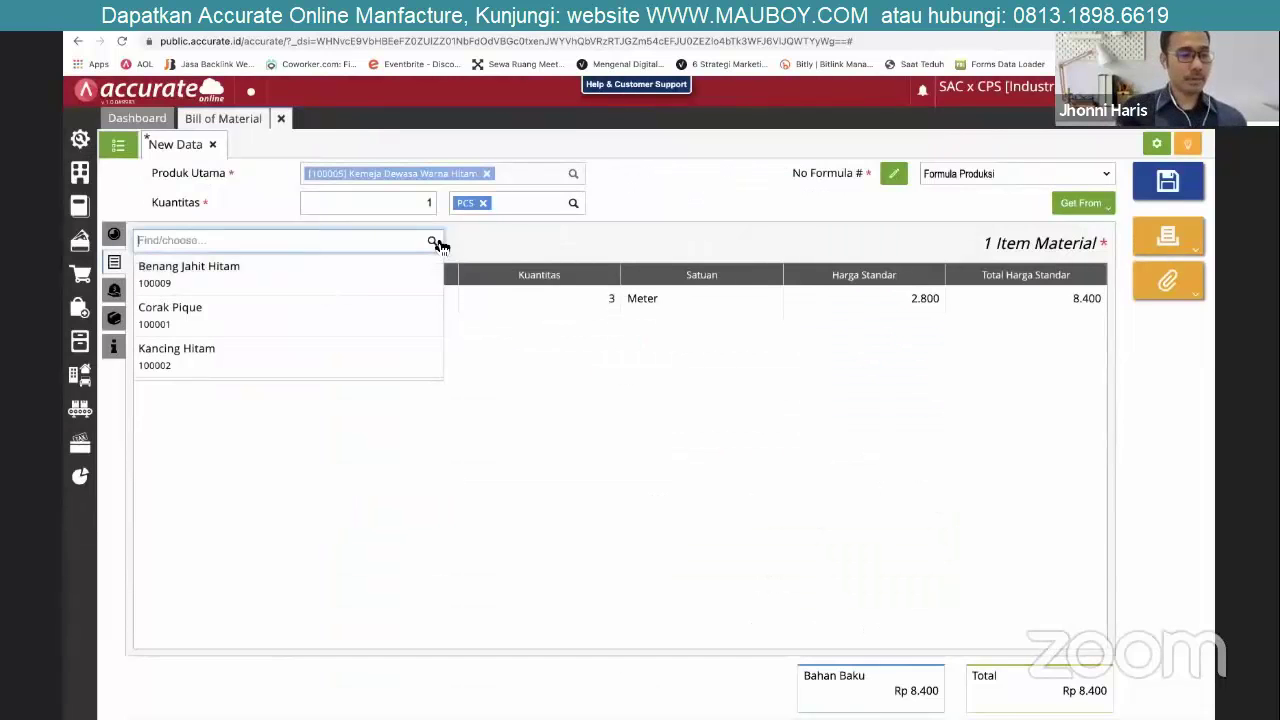
Add Kancing Hitam as an item material with a quantity of 8 PCS, assigned to Tahapan Jahit.
{"action": "left_click", "coordinate": [294, 340]}
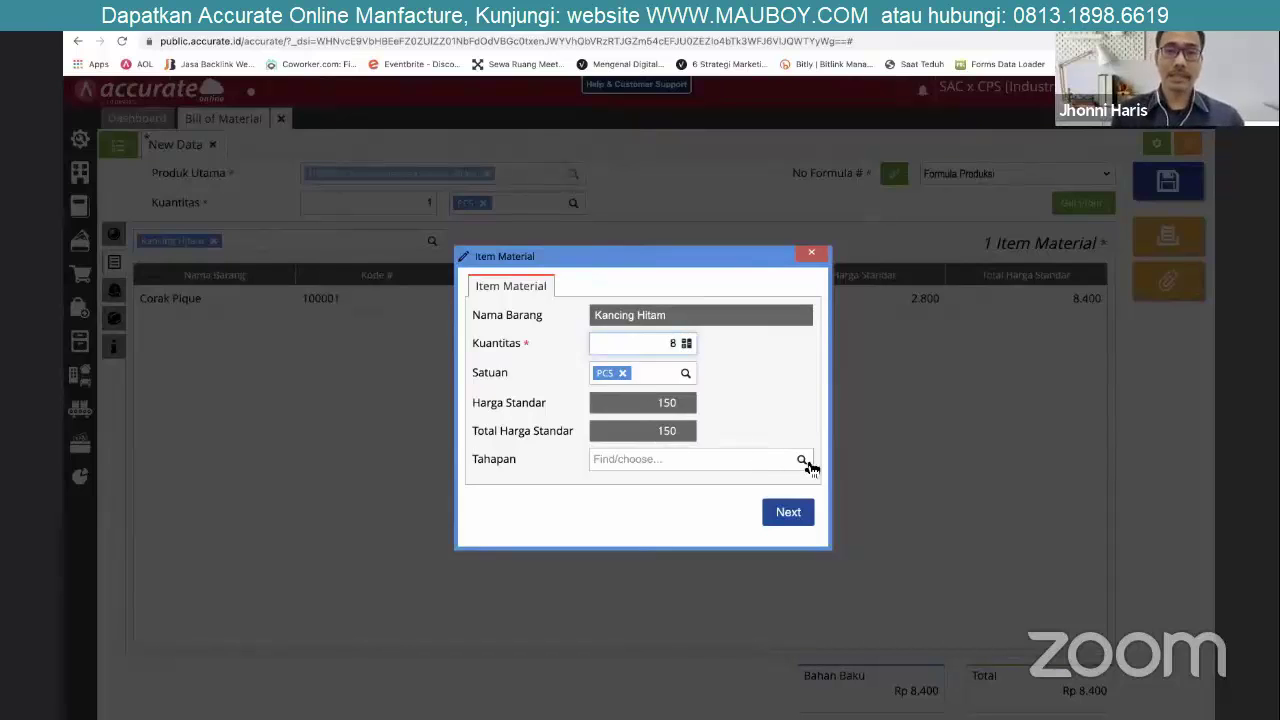
{"action": "left_click", "coordinate": [801, 460]}
{"action": "left_click", "coordinate": [716, 509]}
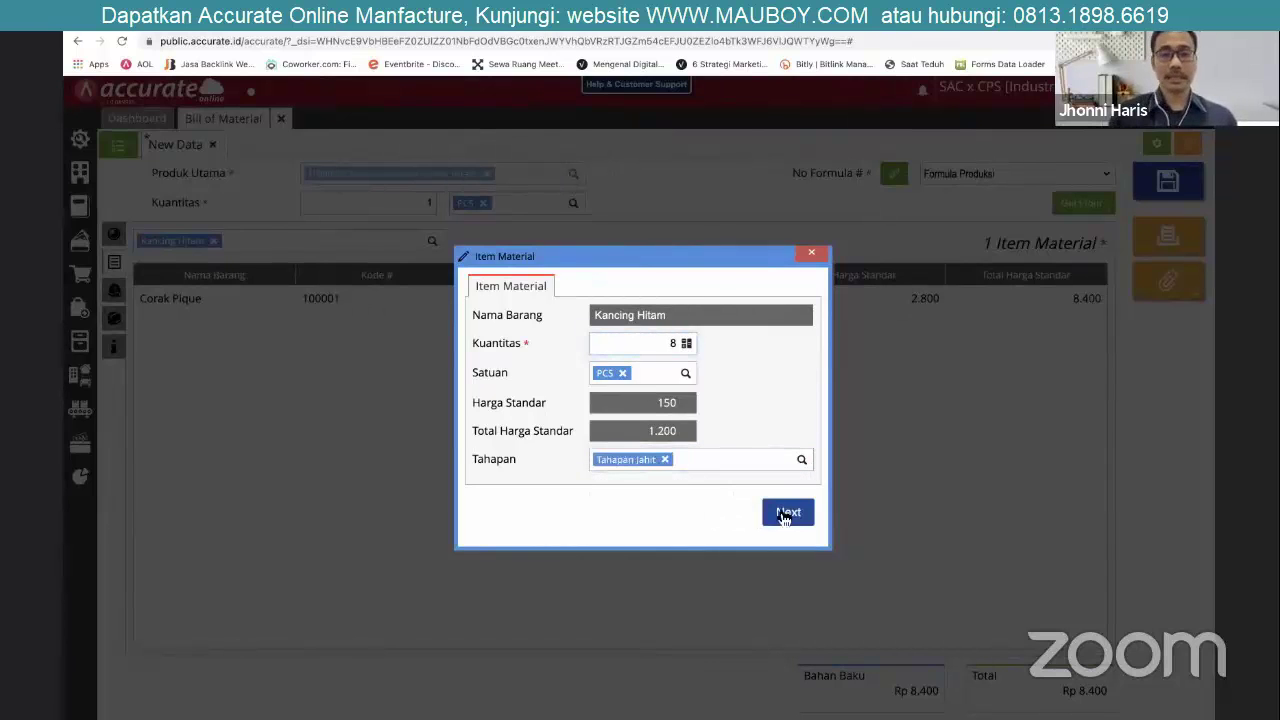
{"action": "left_click", "coordinate": [788, 512]}
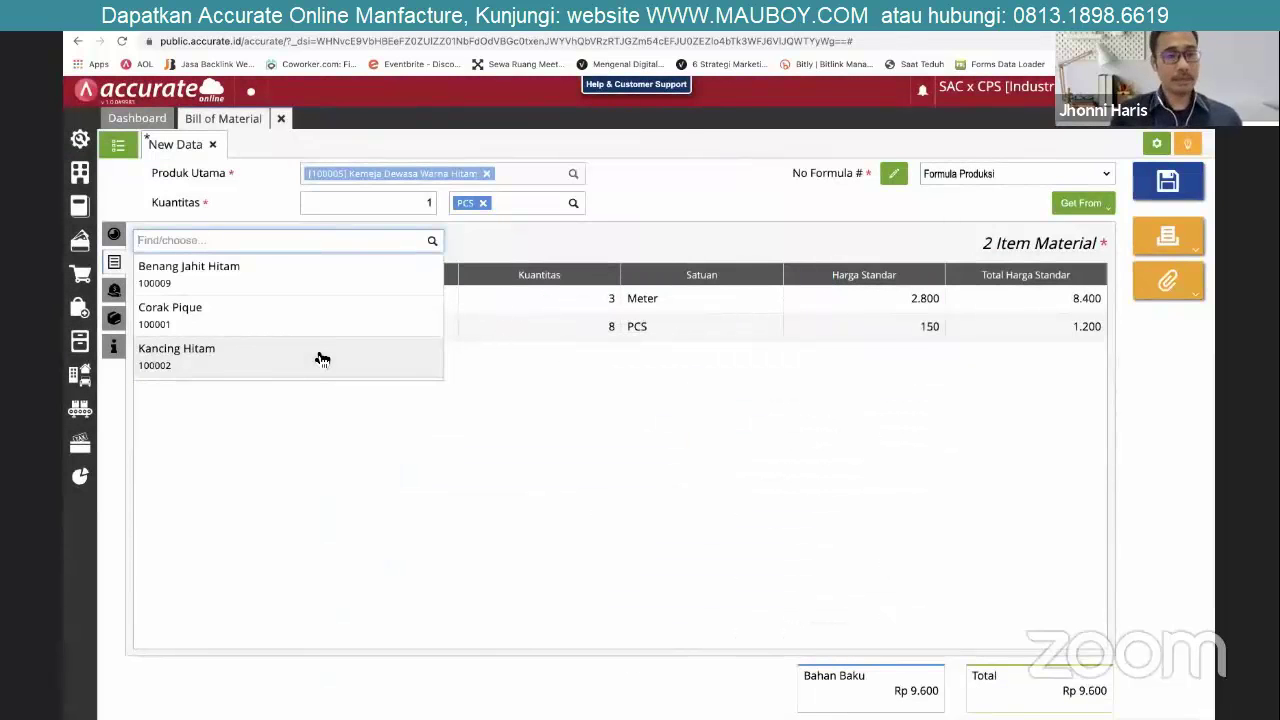
{"action": "scroll", "coordinate": [322, 359], "scroll_direction": "down", "scroll_amount": 4}
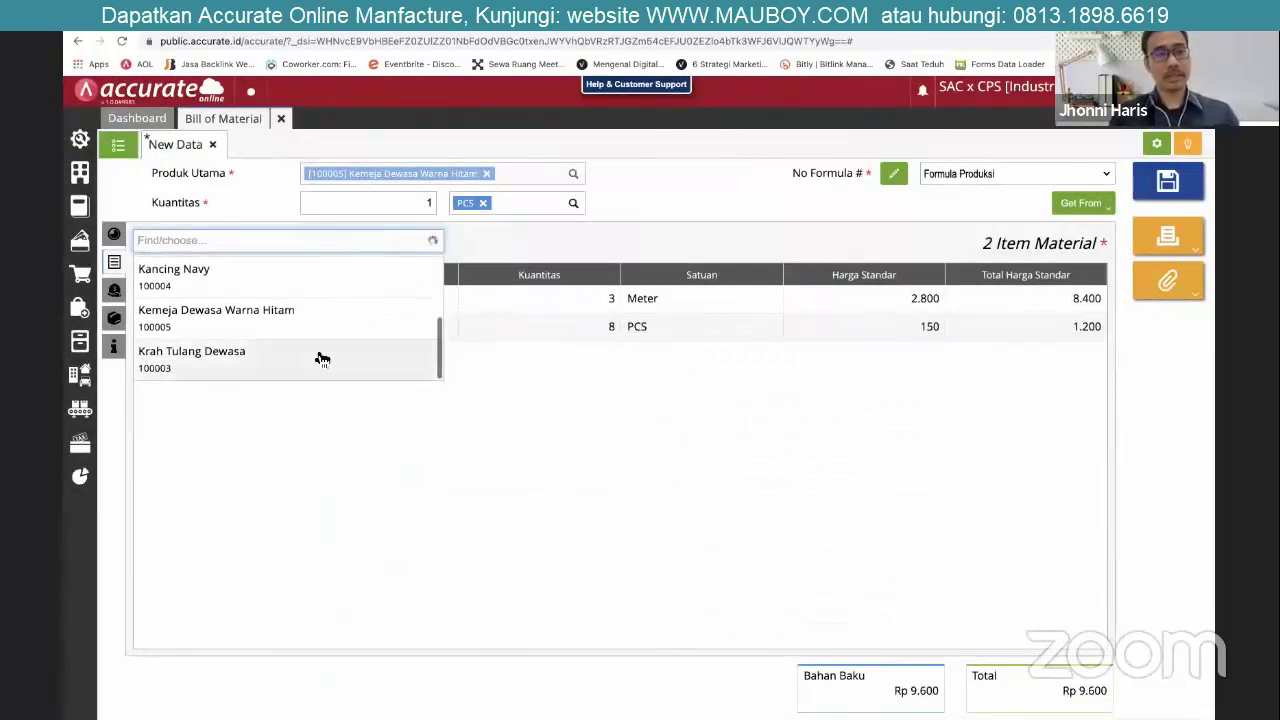
{"action": "left_click", "coordinate": [334, 359]}
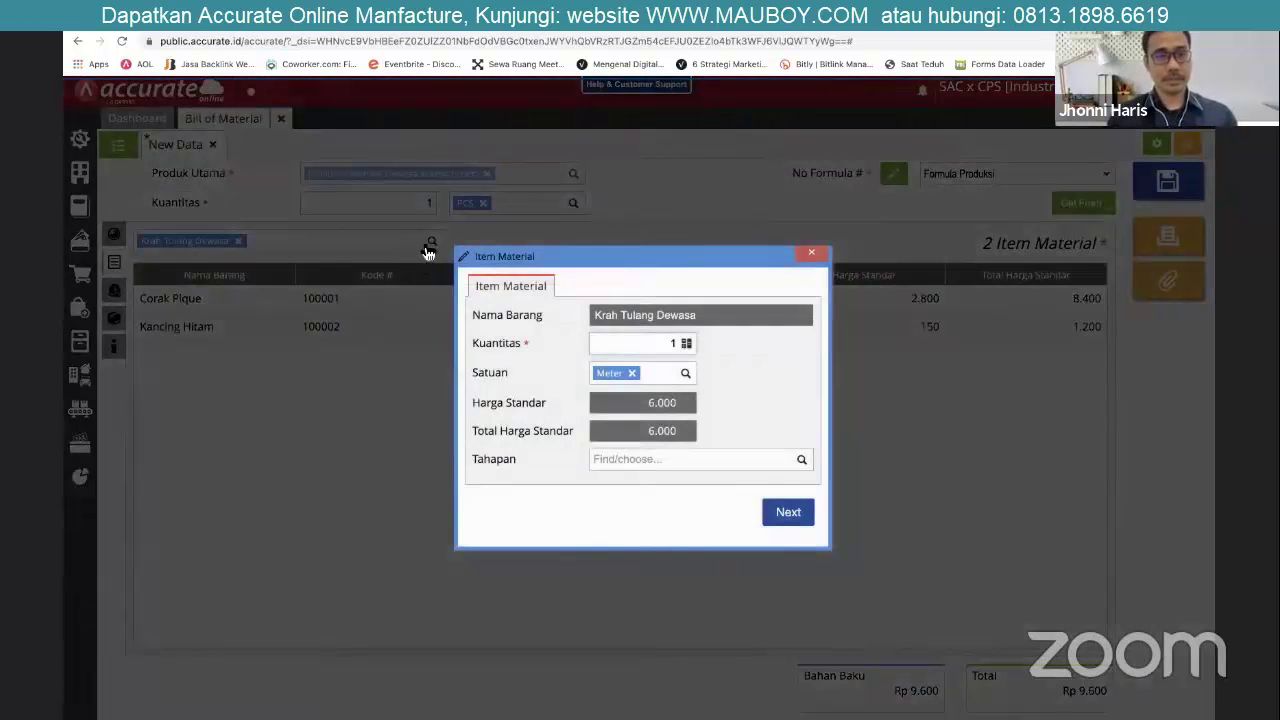
{"action": "left_click", "coordinate": [432, 245]}
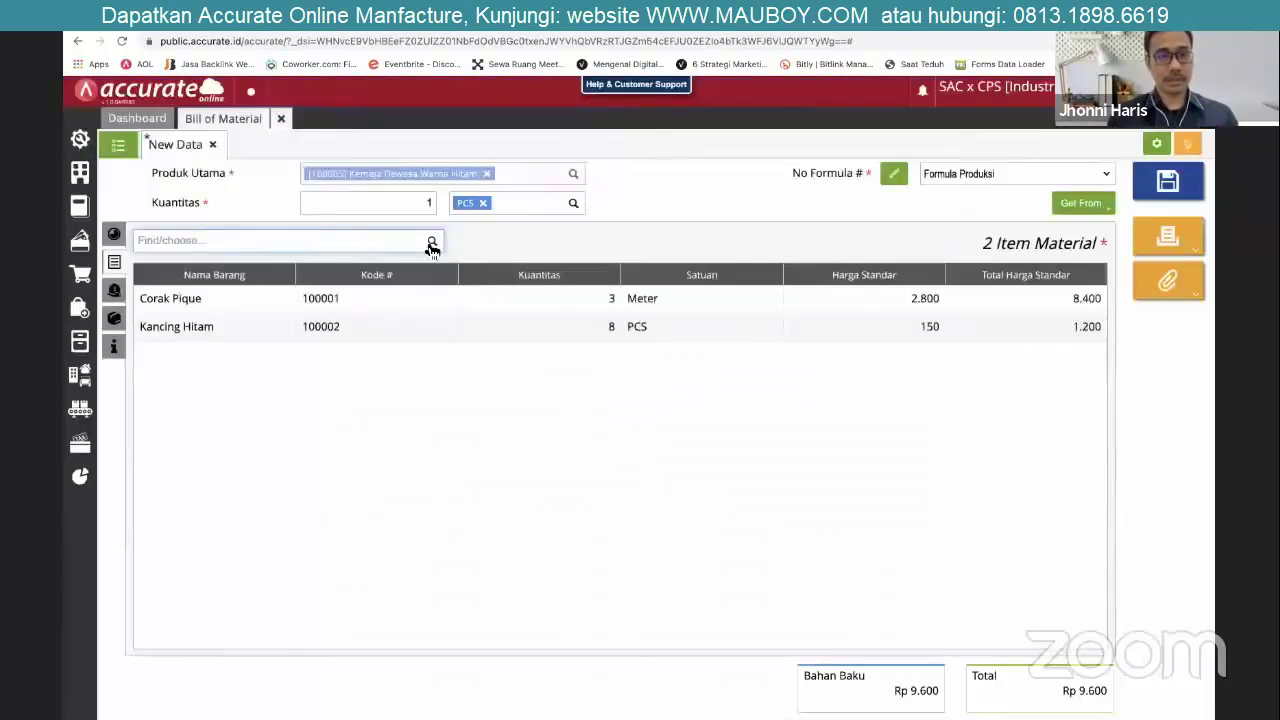
Add Krah Tulang Dewasa as an item material with a quantity of 1 Meter, assigned to Tahapan Jahit.
{"action": "left_click", "coordinate": [432, 245]}
{"action": "scroll", "coordinate": [280, 340], "scroll_direction": "down", "scroll_amount": 3}
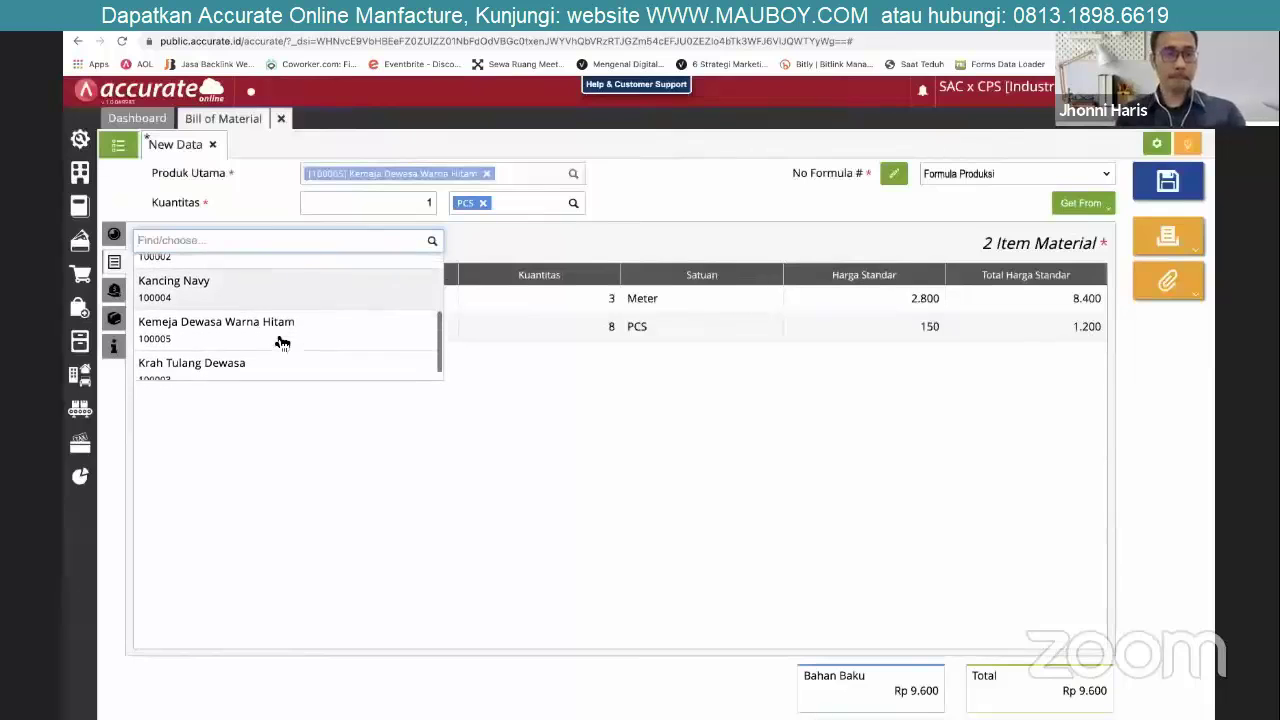
{"action": "left_click", "coordinate": [255, 359]}
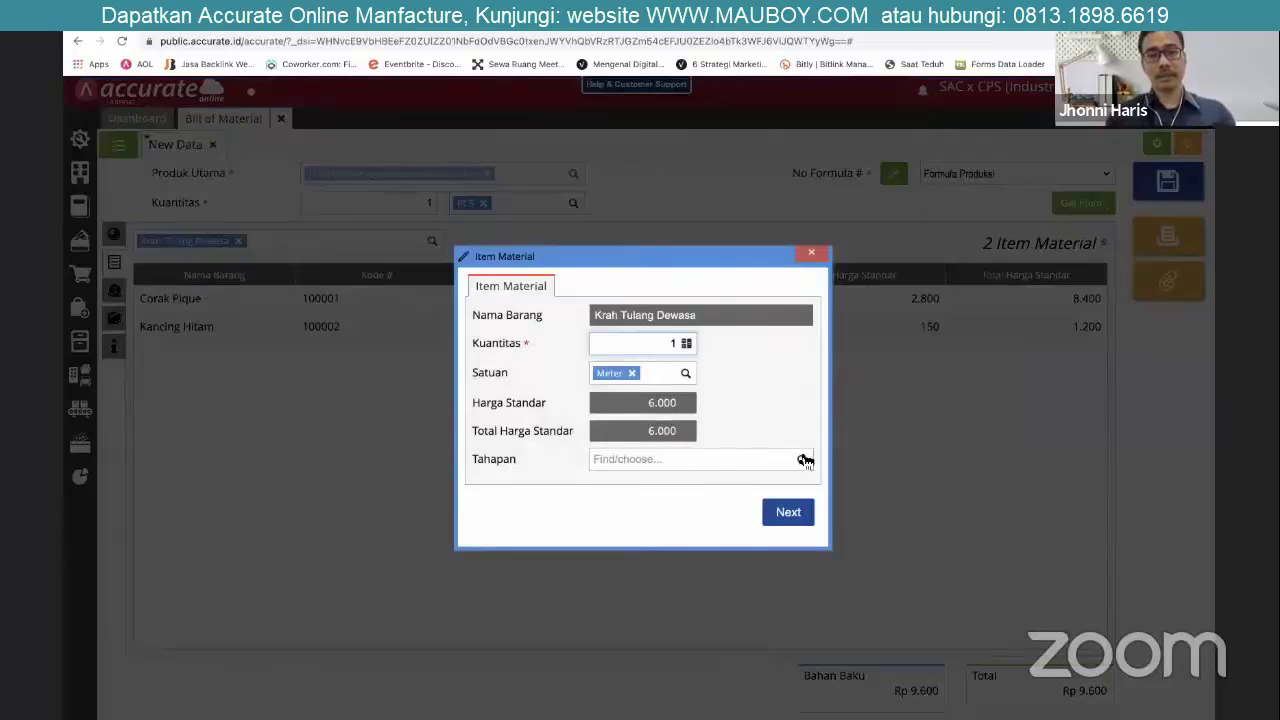
{"action": "left_click", "coordinate": [805, 460]}
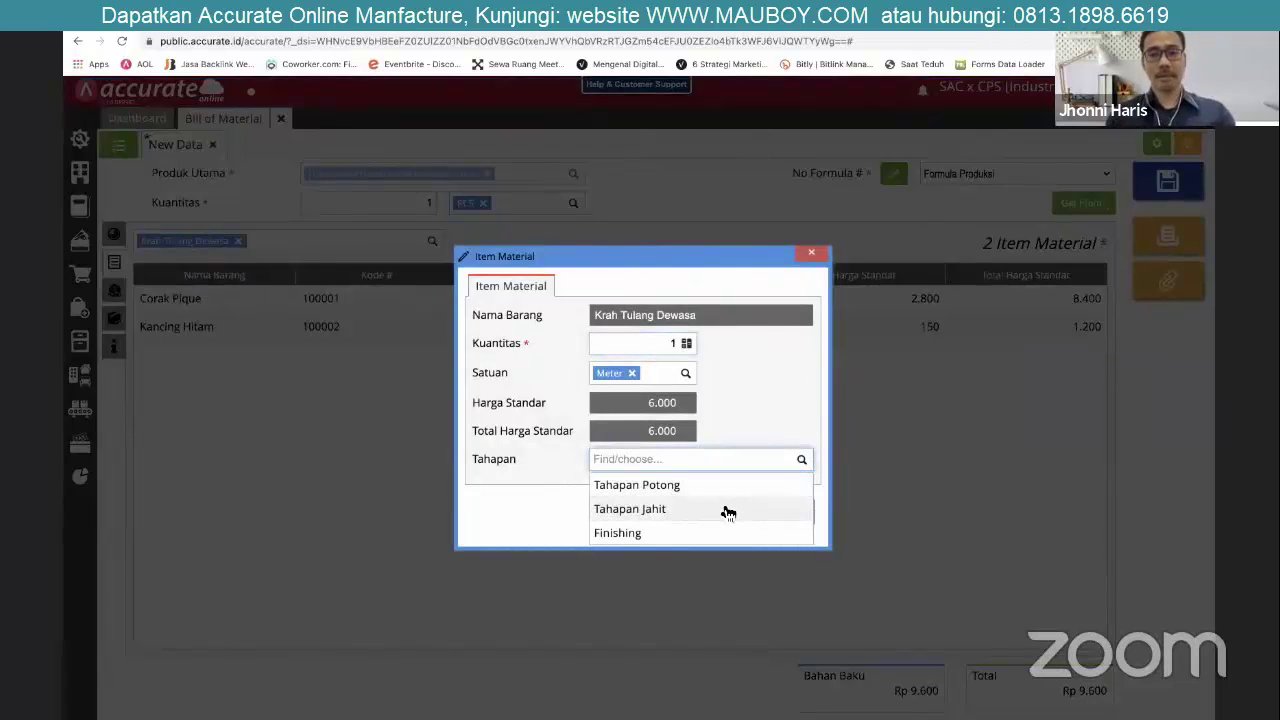
{"action": "left_click", "coordinate": [728, 510]}
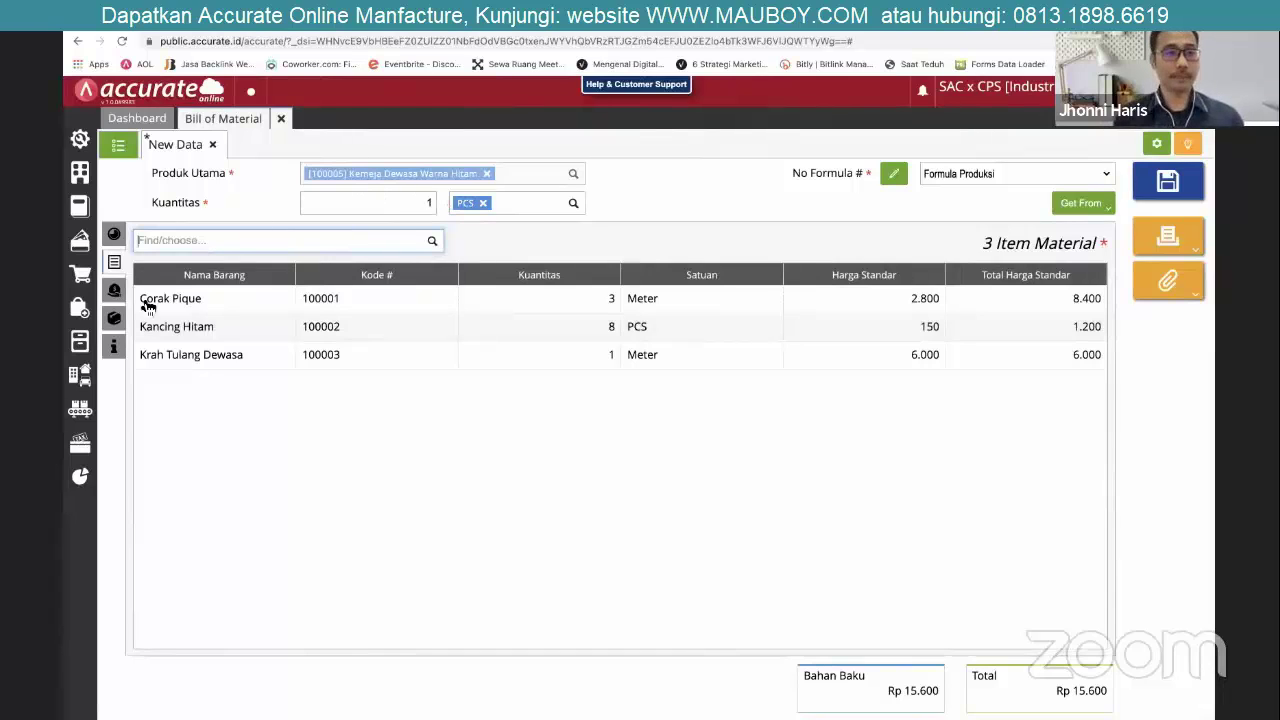
Add Biaya Listrik as an item expense, entering a quantity of 0,5 Jam.
{"action": "left_click", "coordinate": [115, 292]}
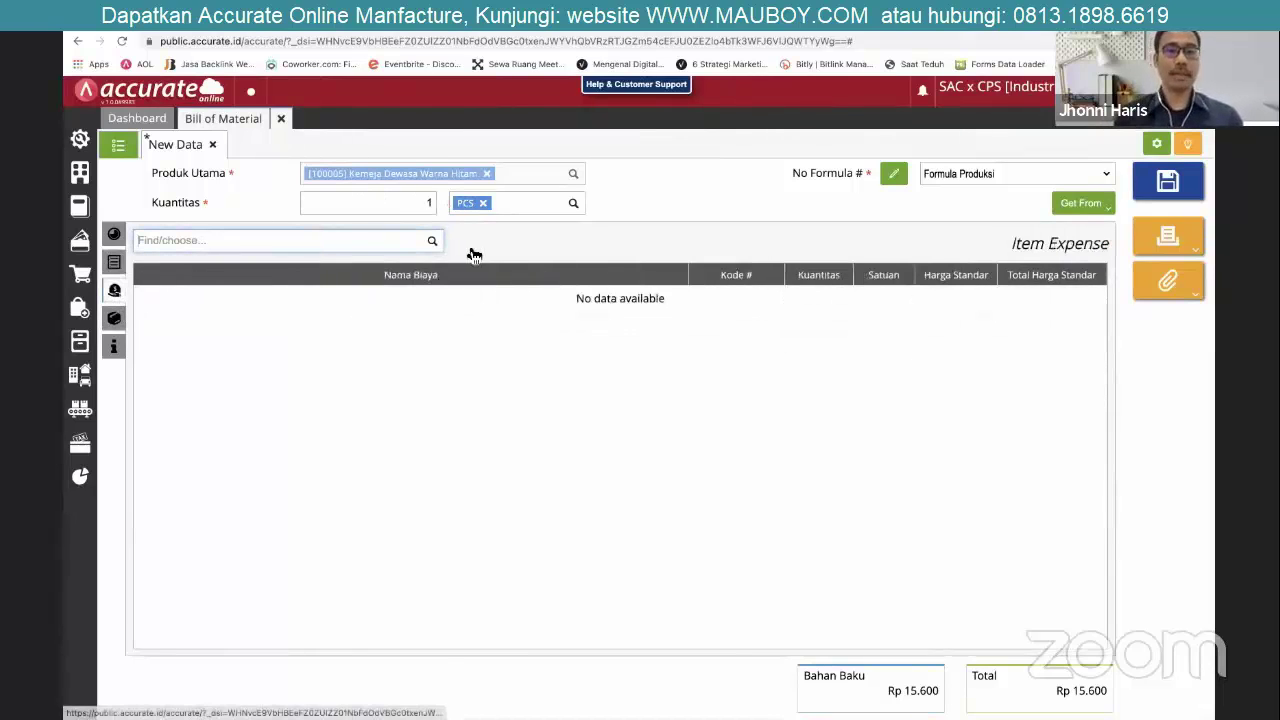
{"action": "left_click", "coordinate": [432, 243]}
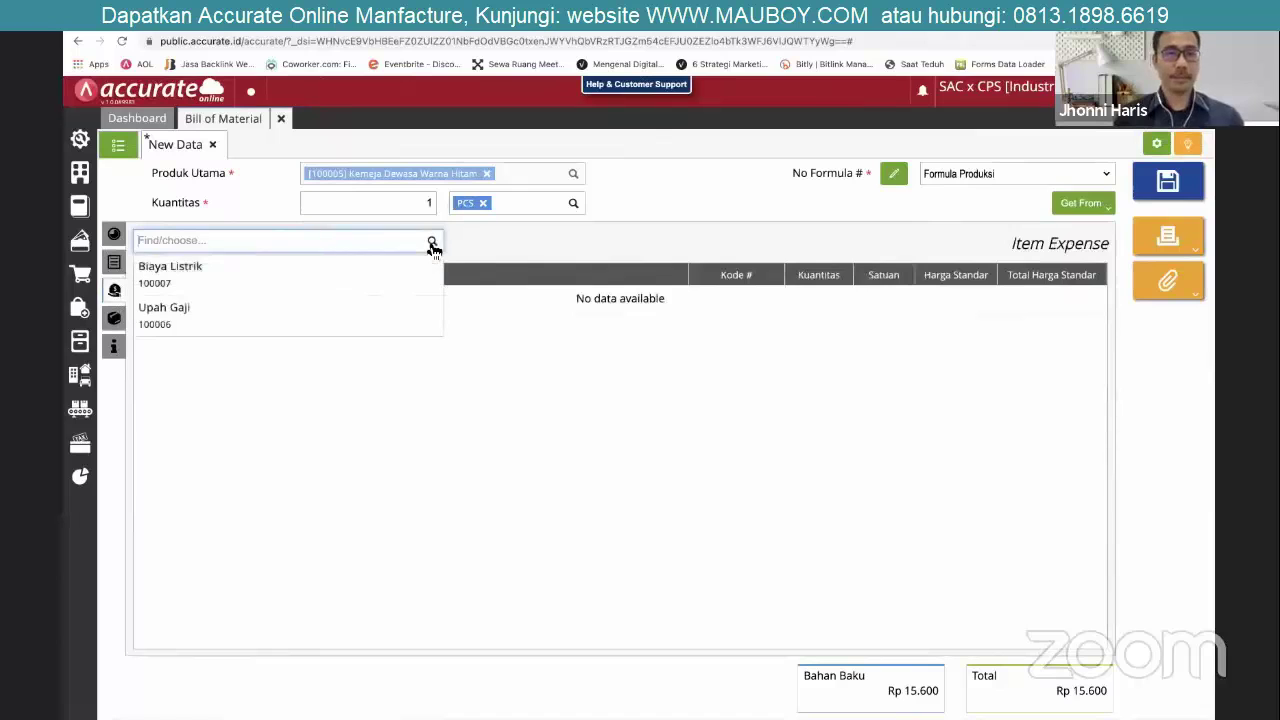
{"action": "left_click", "coordinate": [357, 291]}
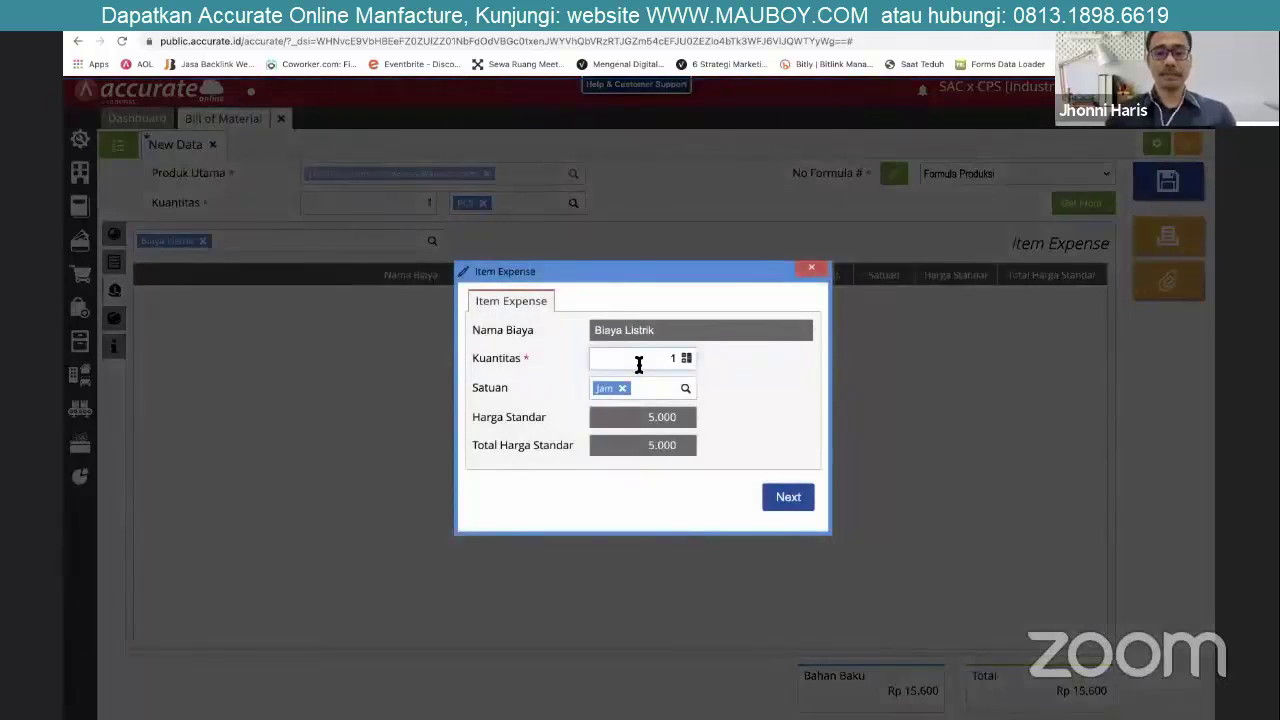
{"action": "left_click", "coordinate": [638, 364]}
{"action": "type", "text": "0,5"}
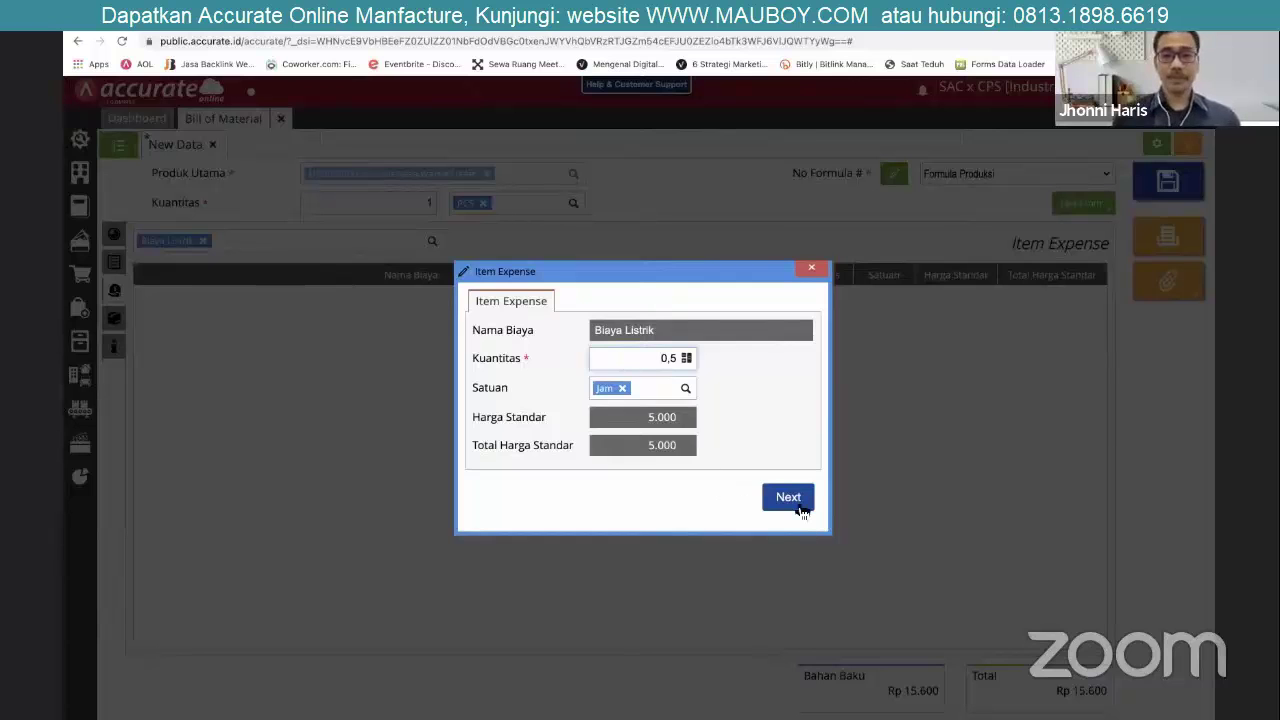
{"action": "left_click", "coordinate": [800, 508]}
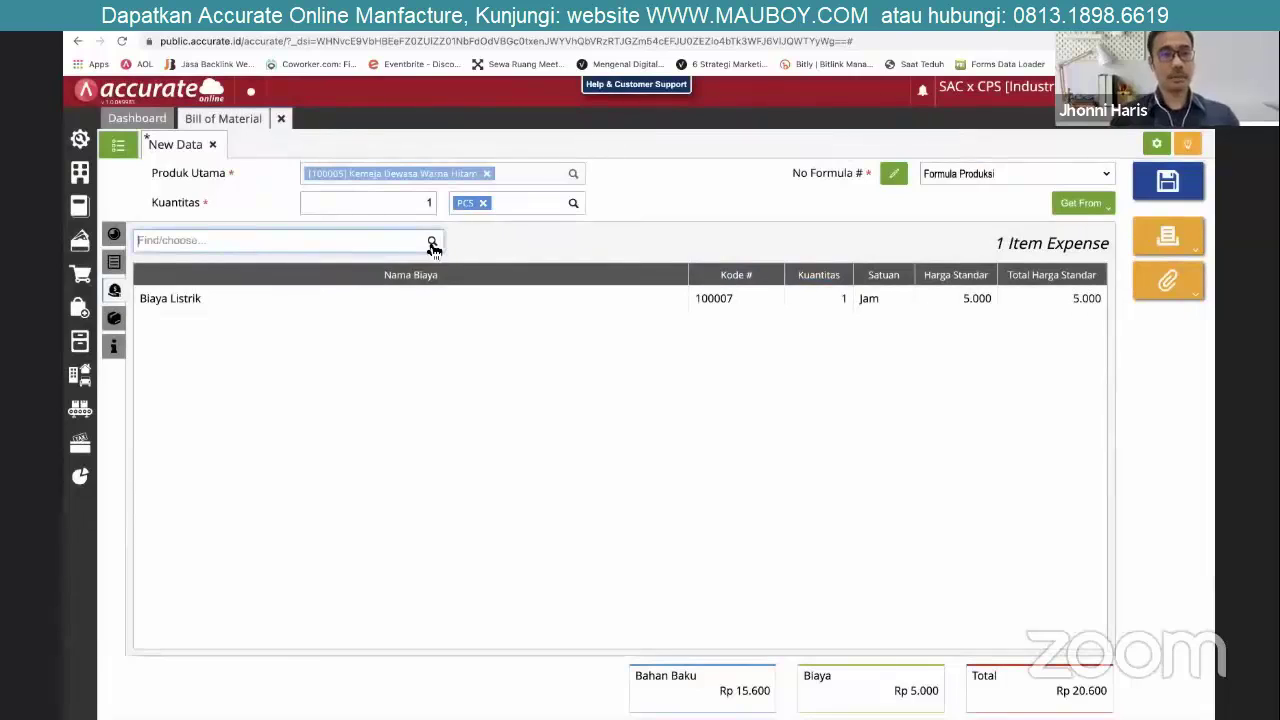
Add Upah Gaji as an item expense with a quantity of 0,5 Jam.
{"action": "left_click", "coordinate": [308, 310]}
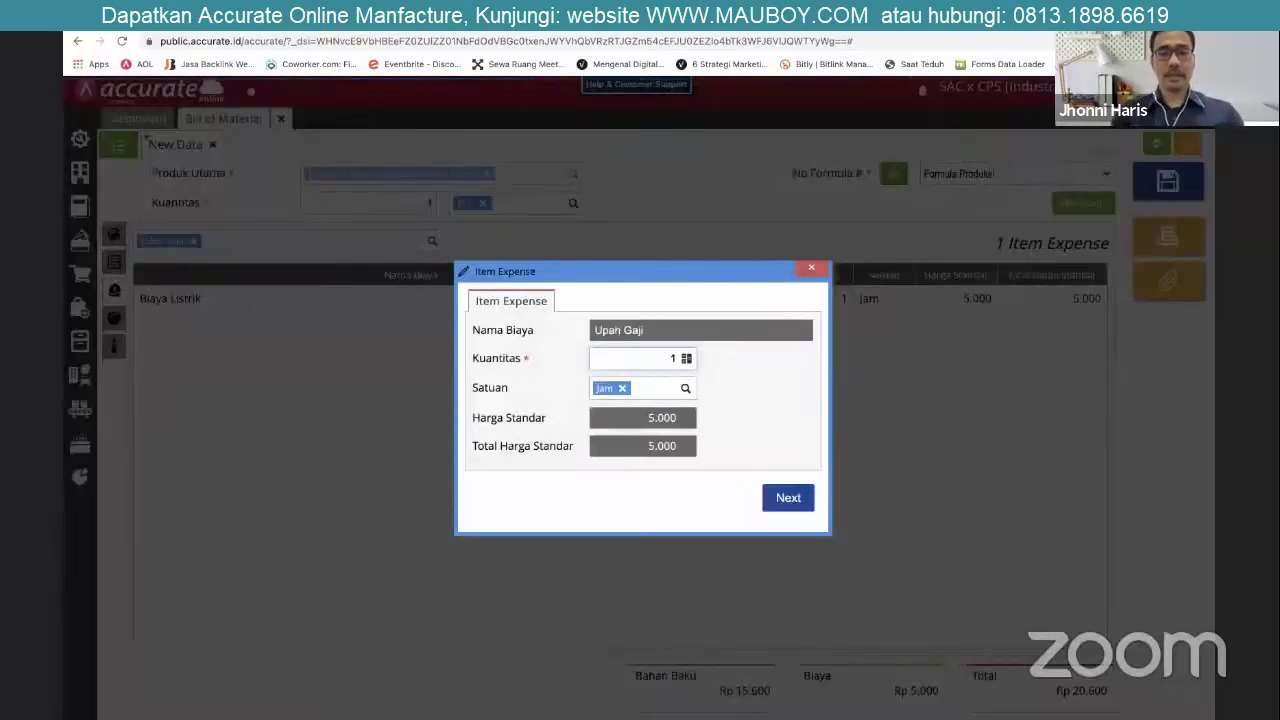
{"action": "type", "text": "0,5"}
{"action": "left_click", "coordinate": [782, 500]}
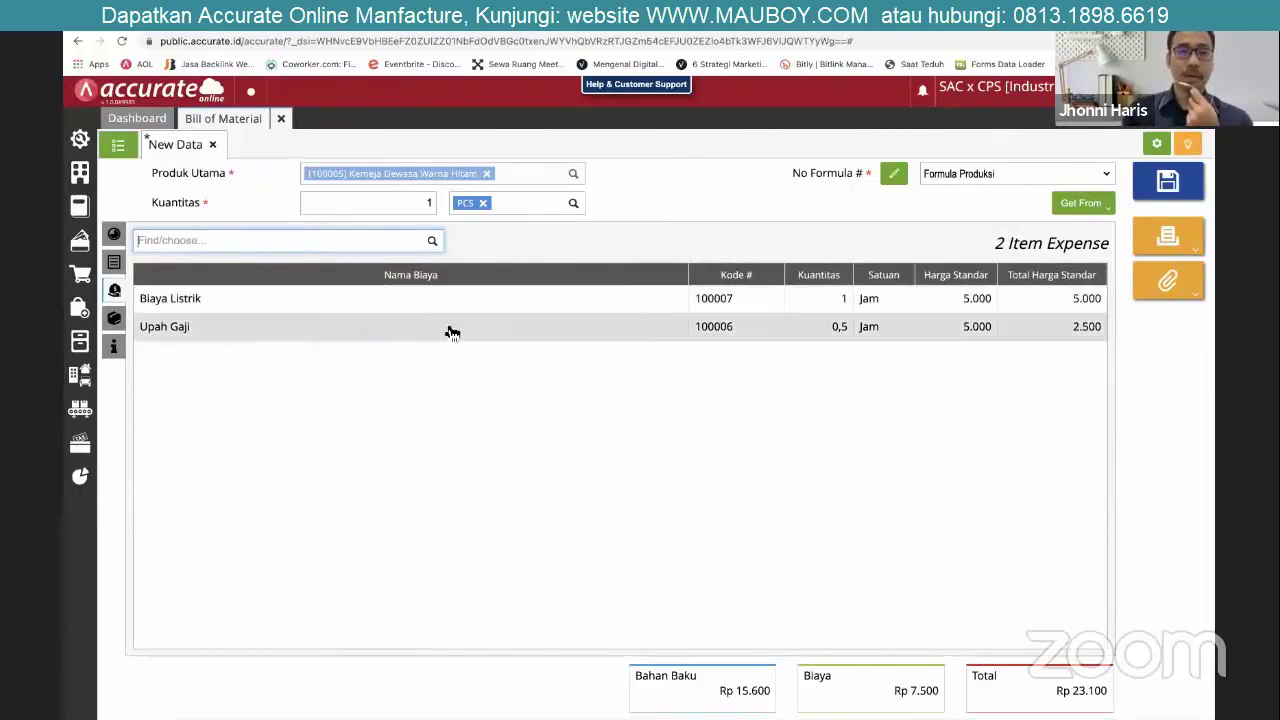
Set the quantity of the Biaya Listrik item expense to 0,5 Jam.
{"action": "left_click", "coordinate": [652, 290]}
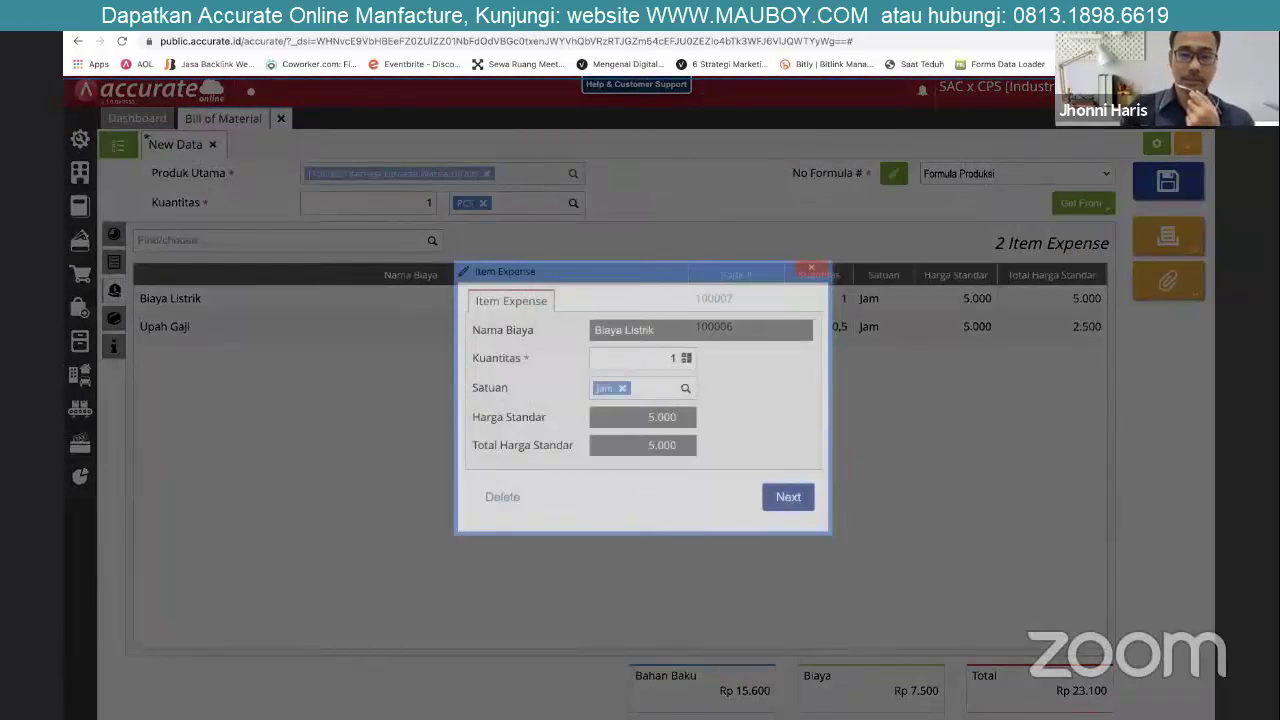
{"action": "type", "text": "0,5"}
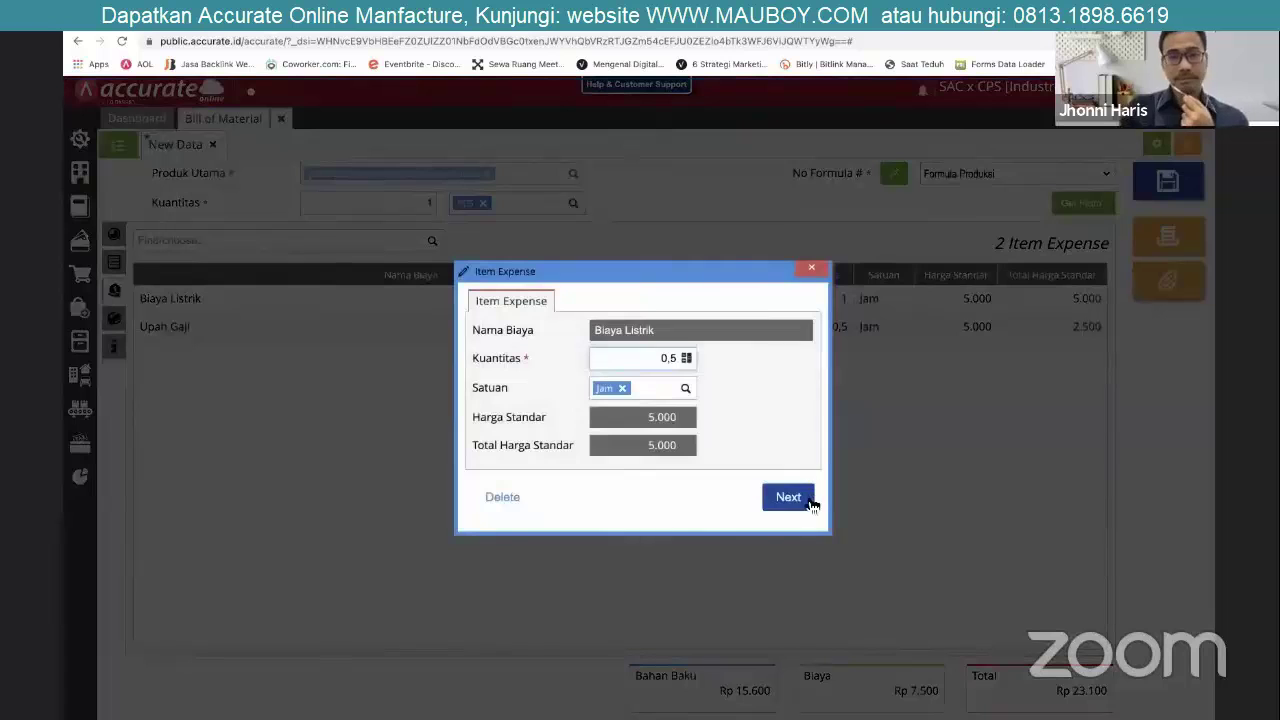
{"action": "left_click", "coordinate": [806, 500]}
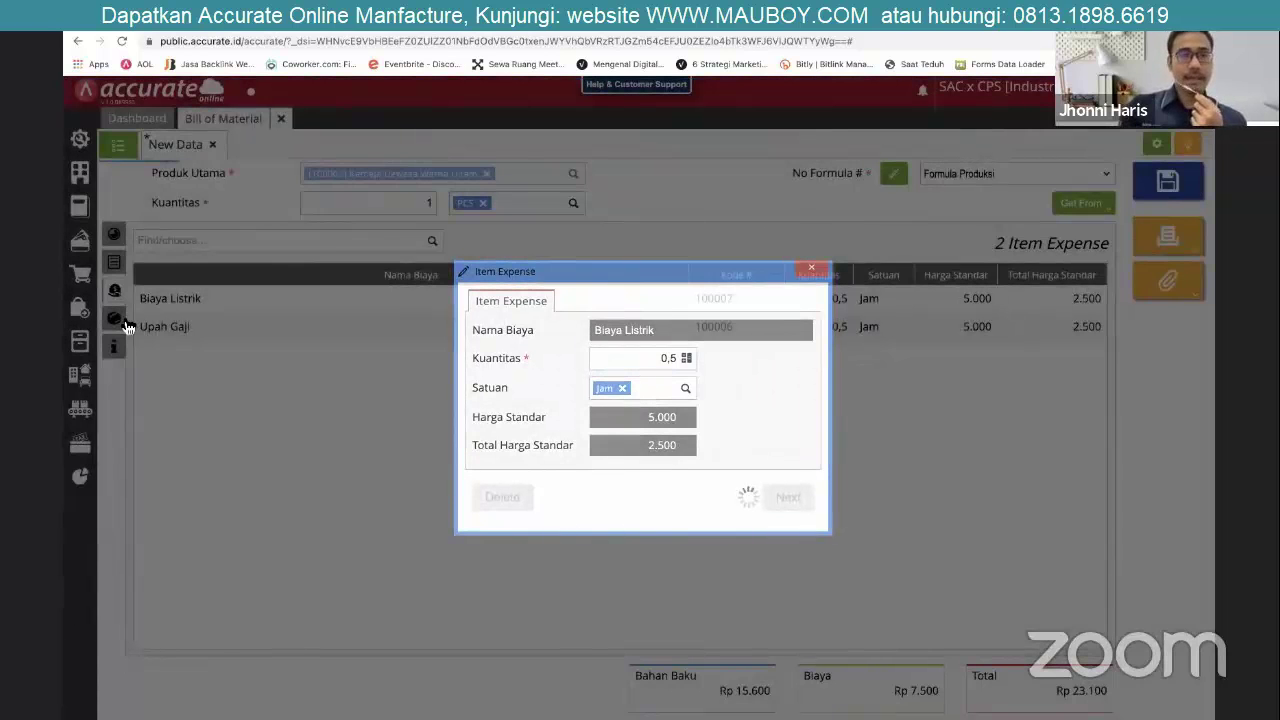
Review the bill of material's extra finished goods, additional info, stages and materials, and save and close it.
{"action": "left_click", "coordinate": [121, 320]}
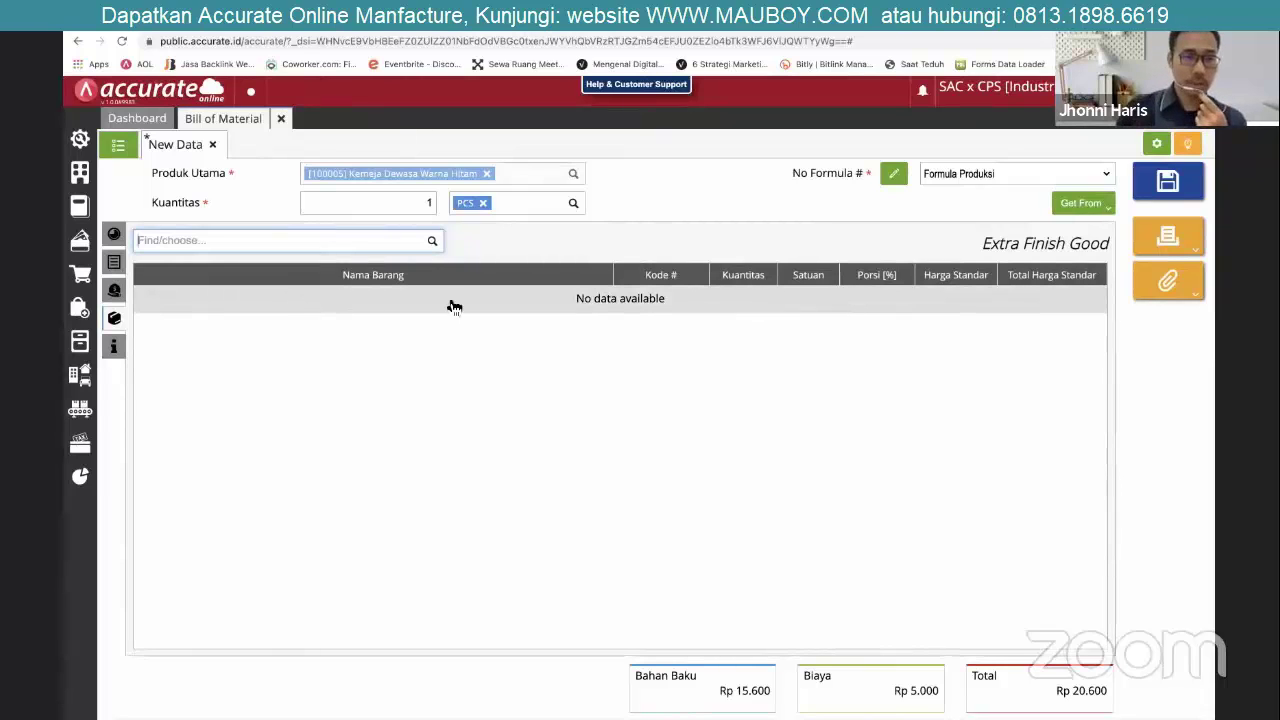
{"action": "left_click", "coordinate": [114, 348]}
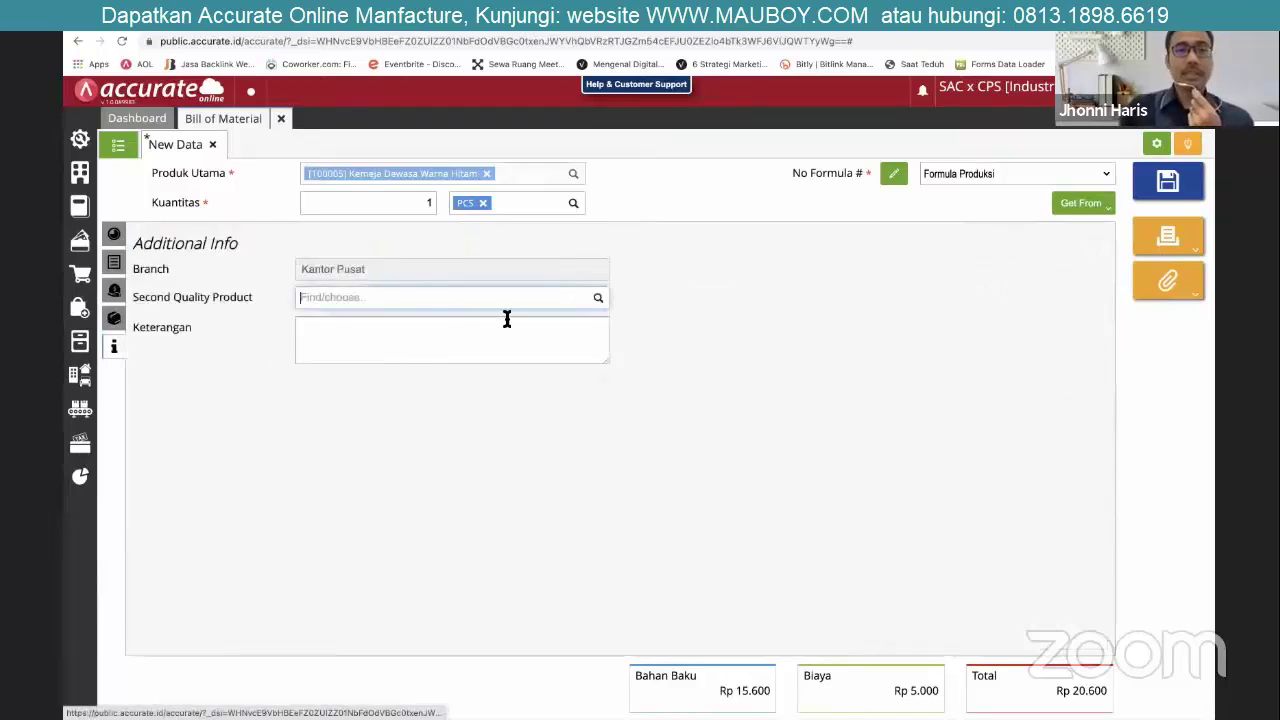
{"action": "left_click", "coordinate": [593, 306]}
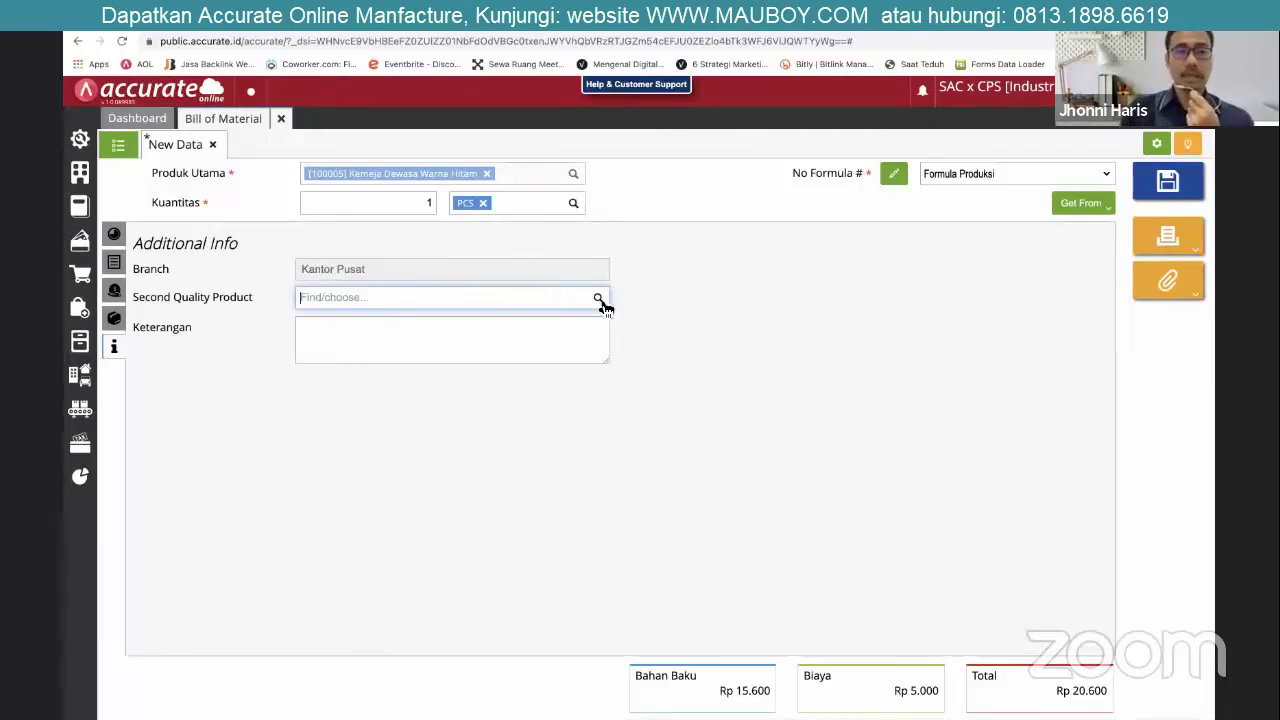
{"action": "mouse_move", "coordinate": [80, 408]}
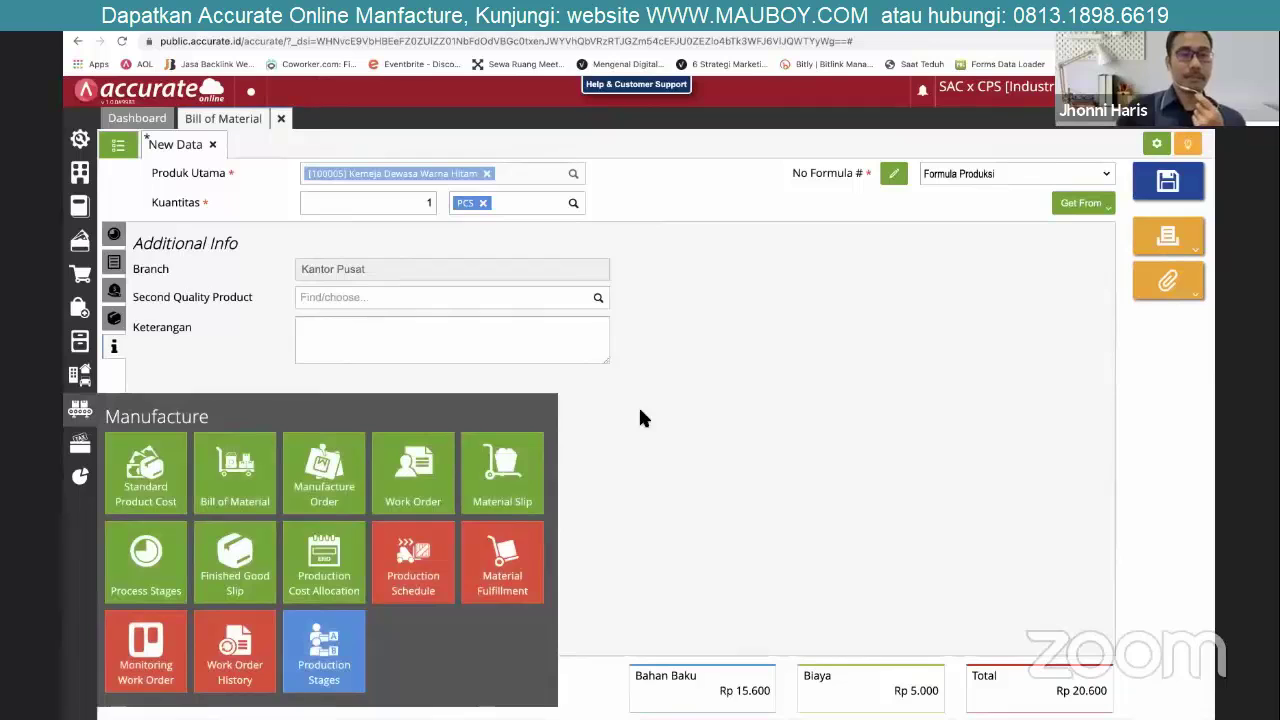
{"action": "left_click", "coordinate": [116, 236]}
{"action": "left_click", "coordinate": [116, 263]}
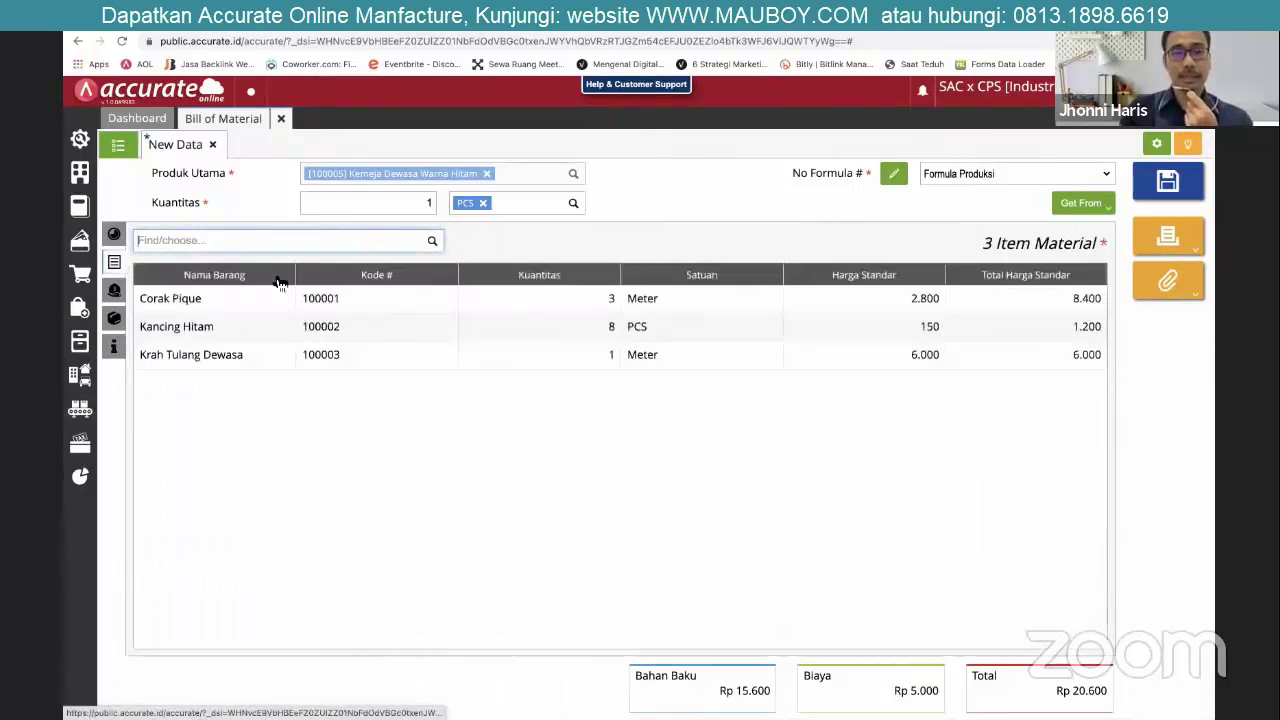
{"action": "left_click", "coordinate": [1172, 183]}
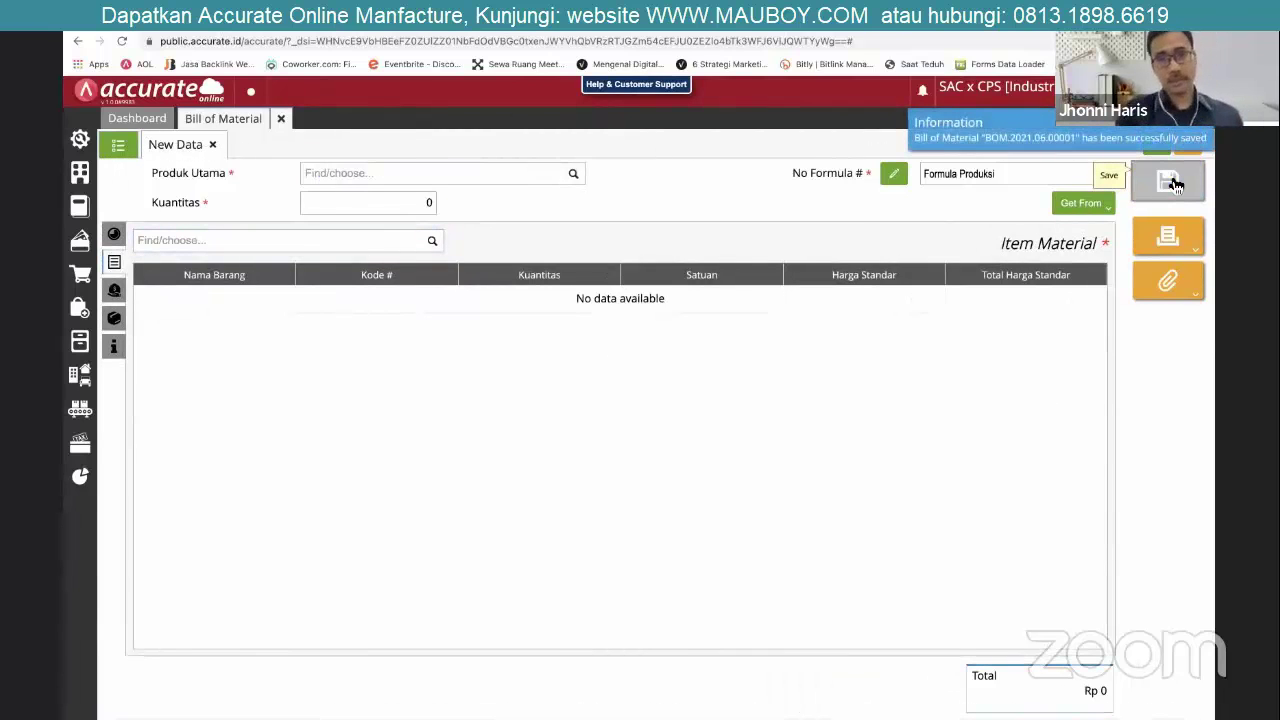
{"action": "left_click", "coordinate": [283, 121]}
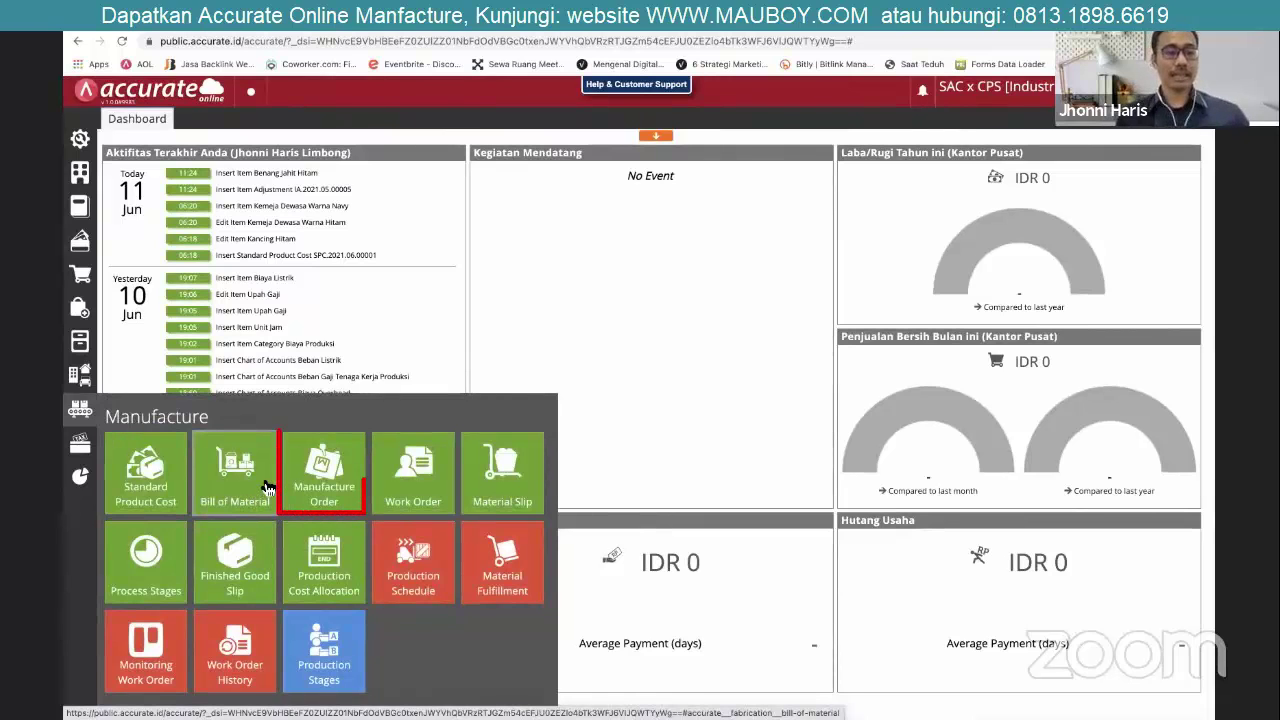
Start a new manufacture order and name it Kemeja Dewasa Warna Hitam 100 pcs.
{"action": "left_click", "coordinate": [330, 478]}
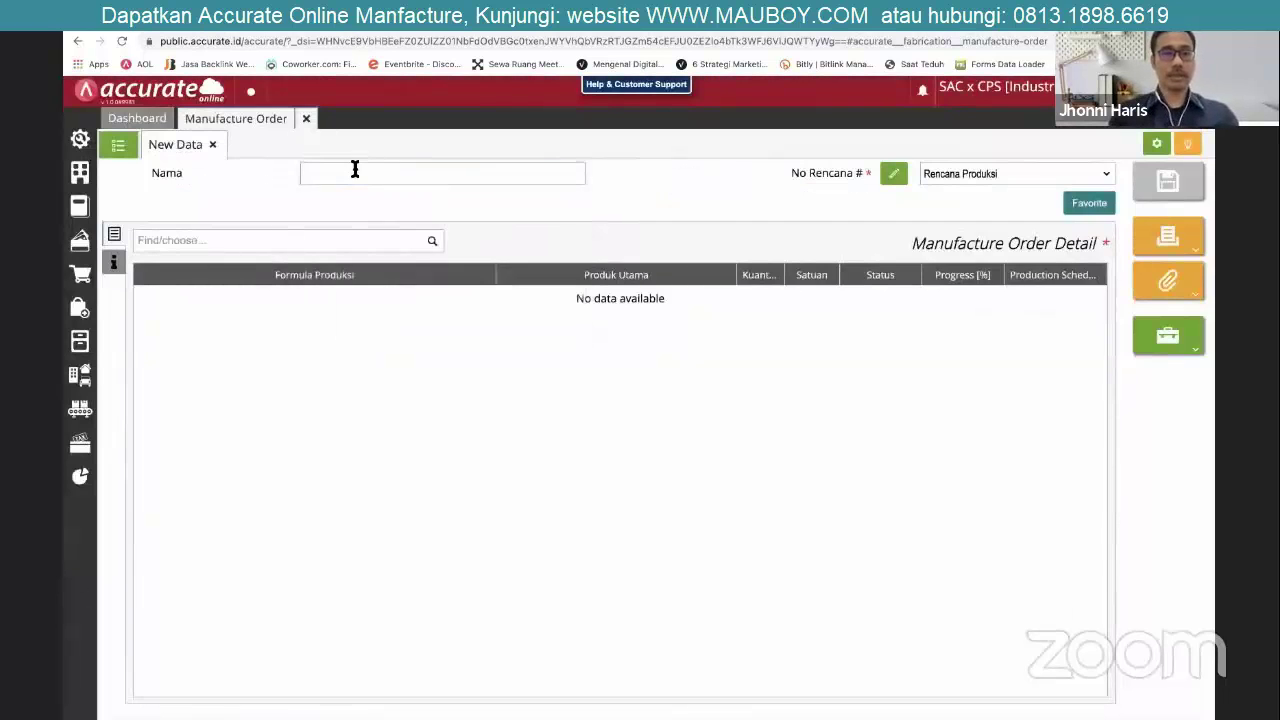
{"action": "left_click", "coordinate": [354, 171]}
{"action": "type", "text": "k"}
{"action": "key", "text": "BackSpace"}
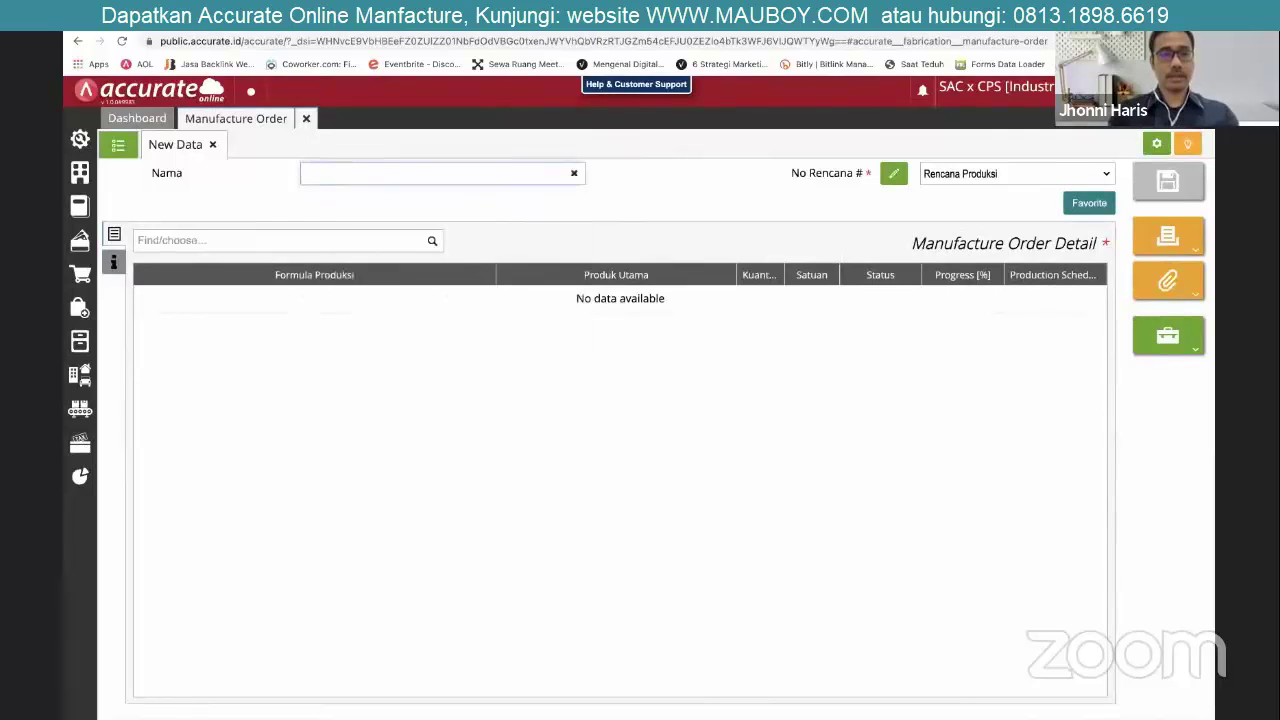
{"action": "type", "text": "Ke"}
{"action": "left_click", "coordinate": [380, 203]}
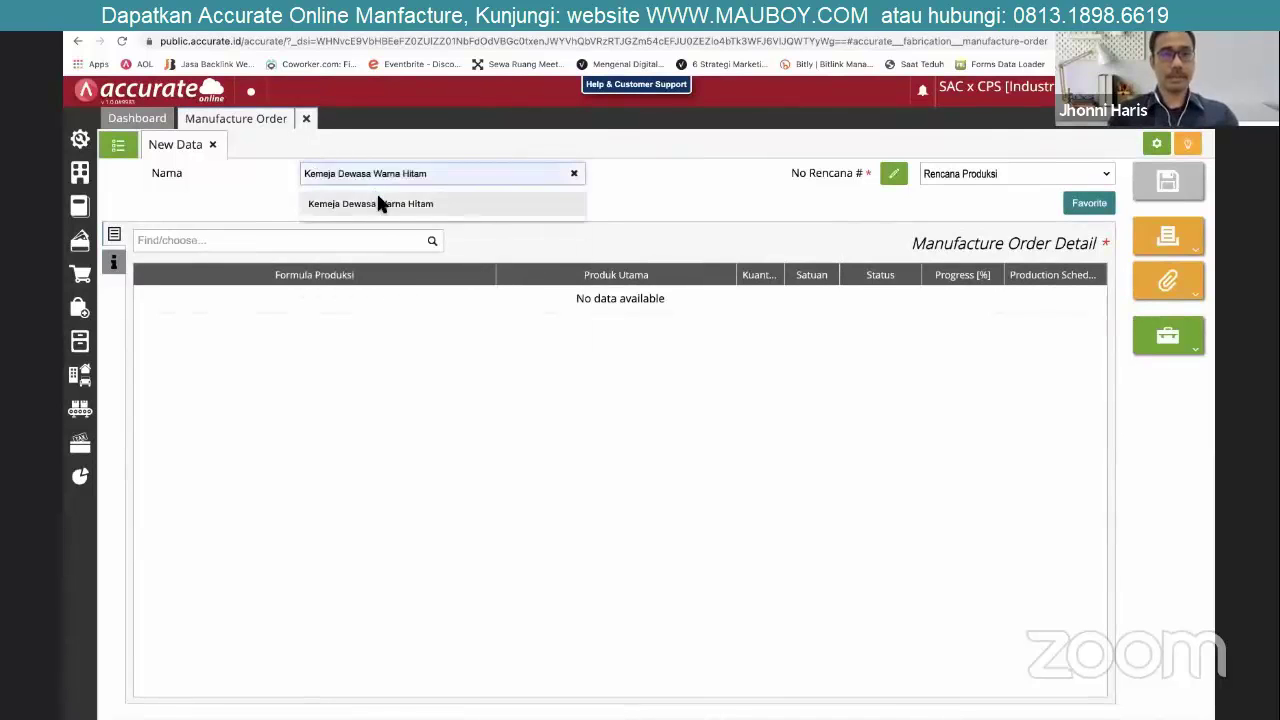
{"action": "left_click", "coordinate": [497, 181]}
{"action": "type", "text": "100"}
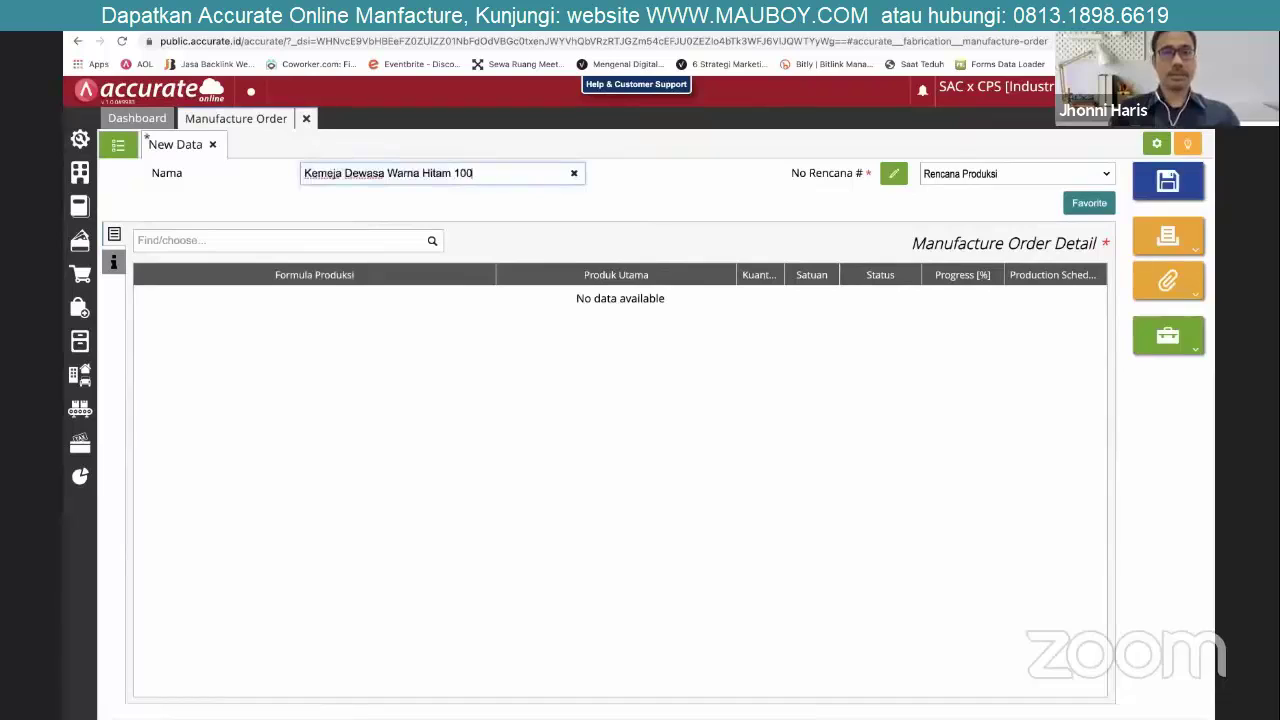
{"action": "type", "text": " pcs"}
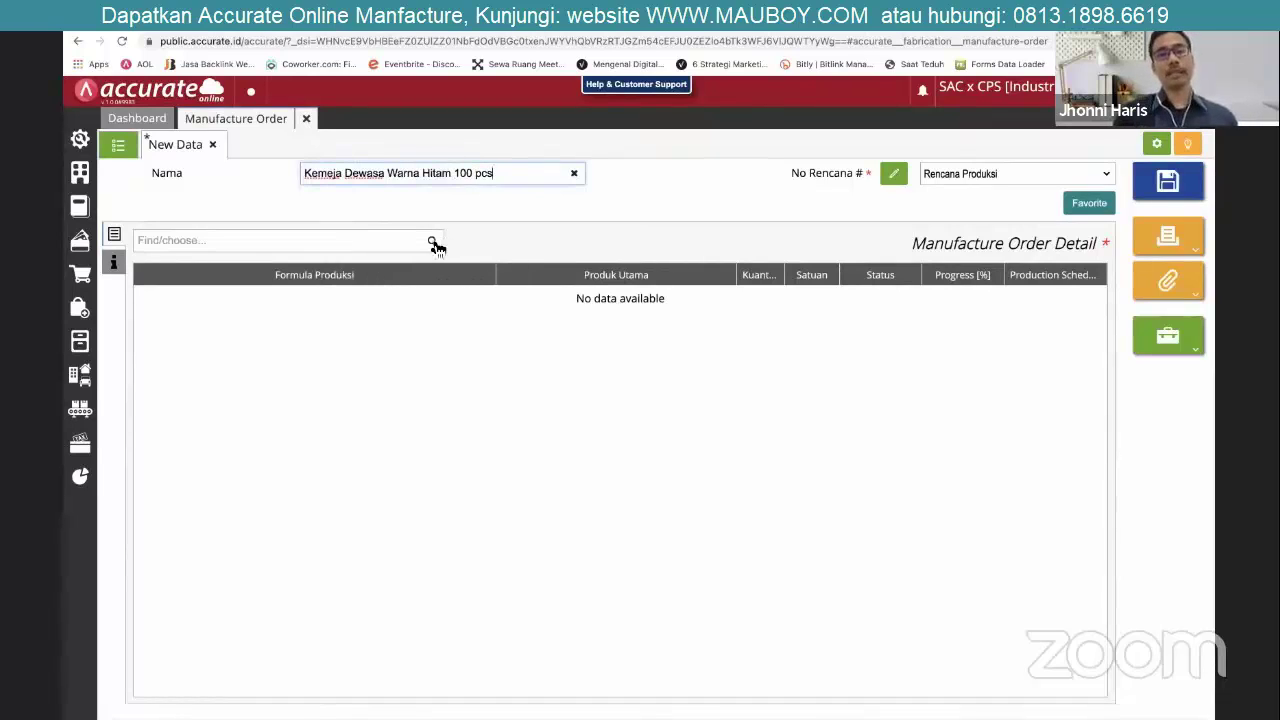
Add the Kemeja Dewasa Warna Hitam bill of material to the manufacture order with a quantity of 100 PCS.
{"action": "left_click", "coordinate": [433, 243]}
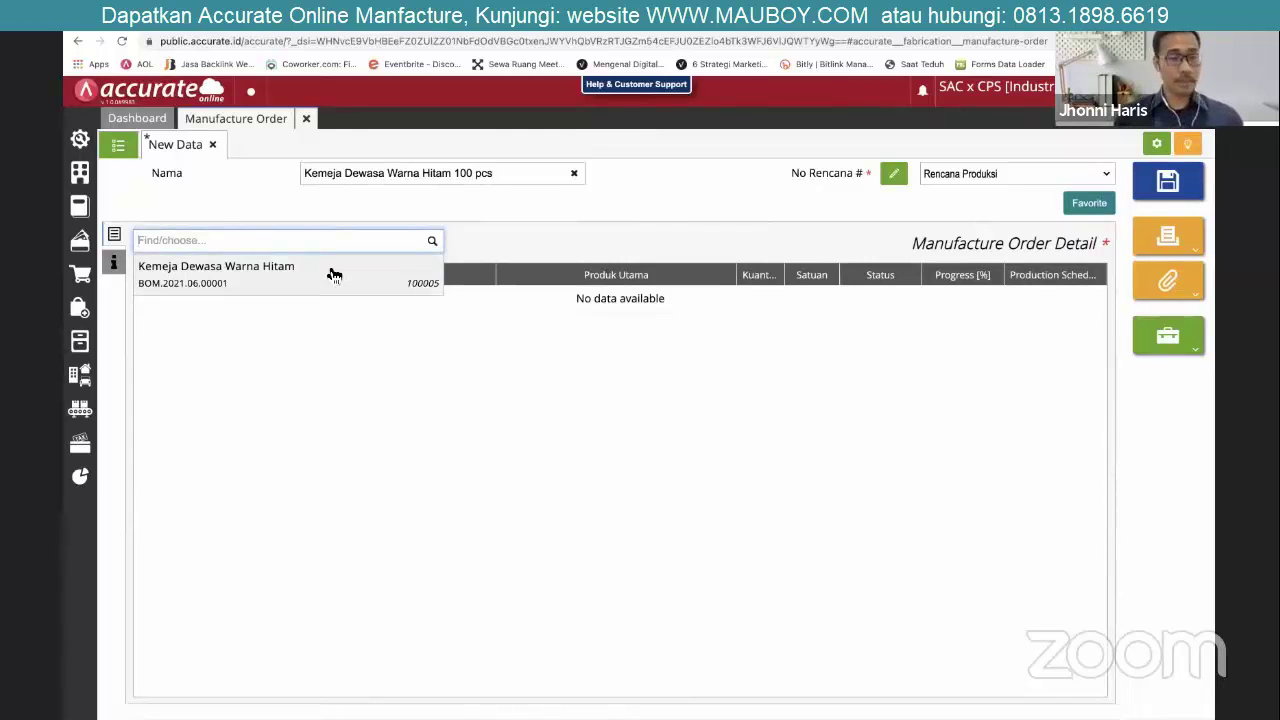
{"action": "left_click", "coordinate": [326, 270]}
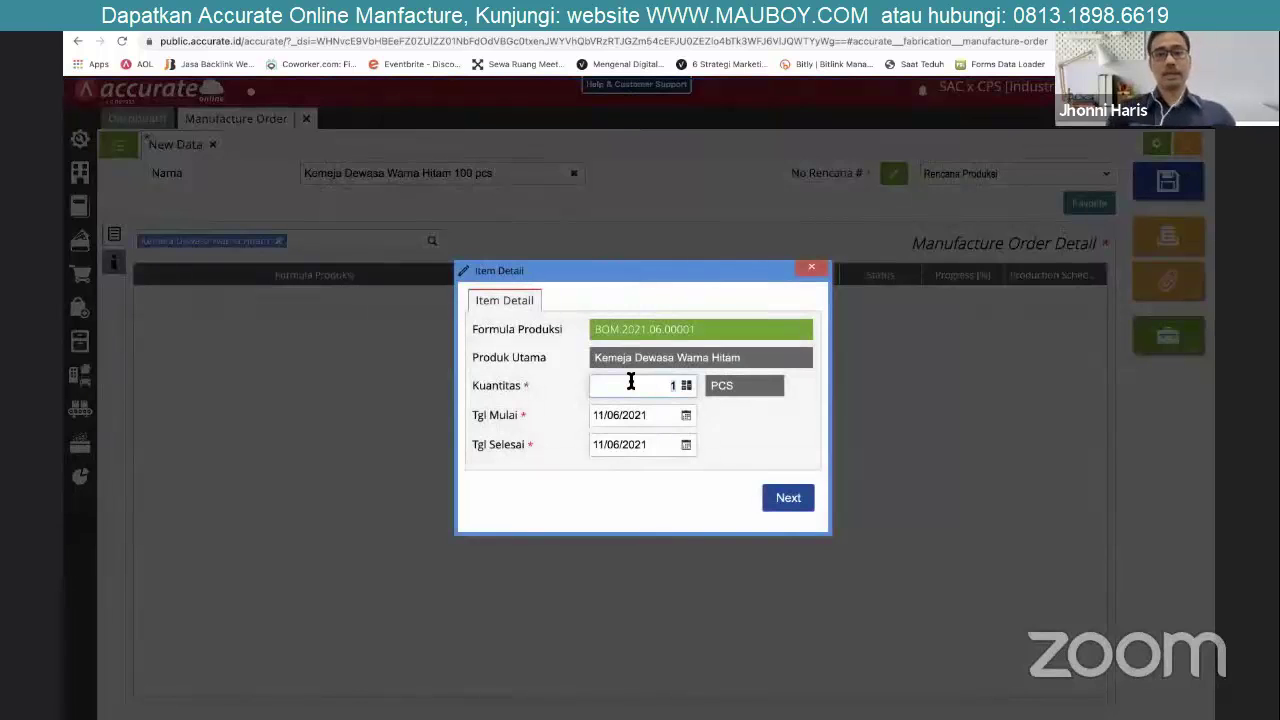
{"action": "left_click", "coordinate": [631, 381]}
{"action": "type", "text": "100"}
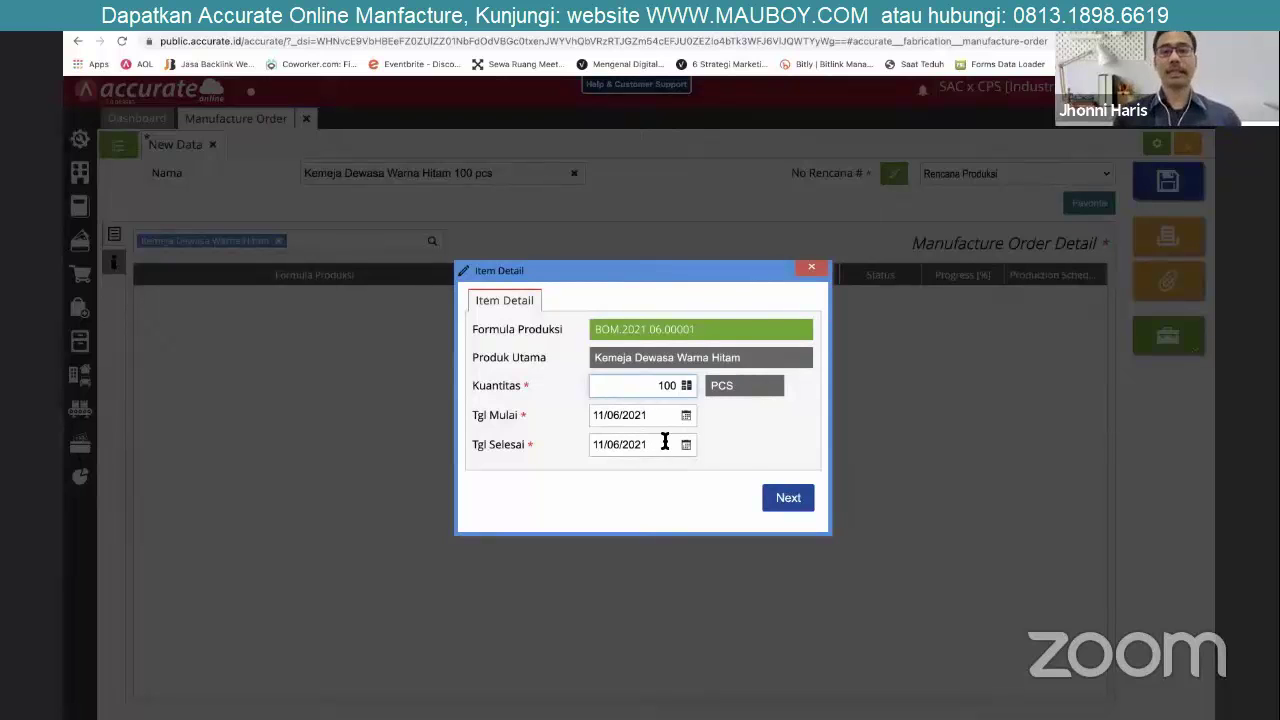
{"action": "left_click", "coordinate": [786, 499]}
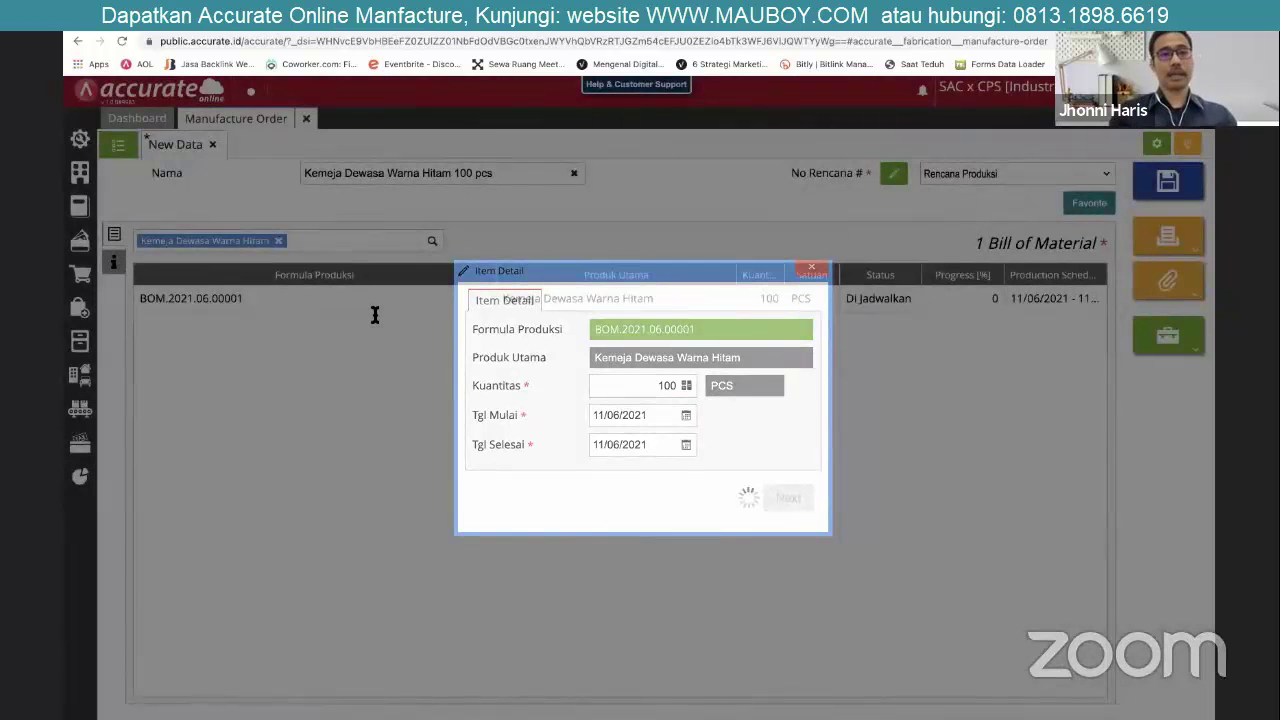
Enter "Kemeja dewasa warna hitam 100 pcs" as the manufacture order's Keterangan, and save and close the order.
{"action": "left_click", "coordinate": [113, 262]}
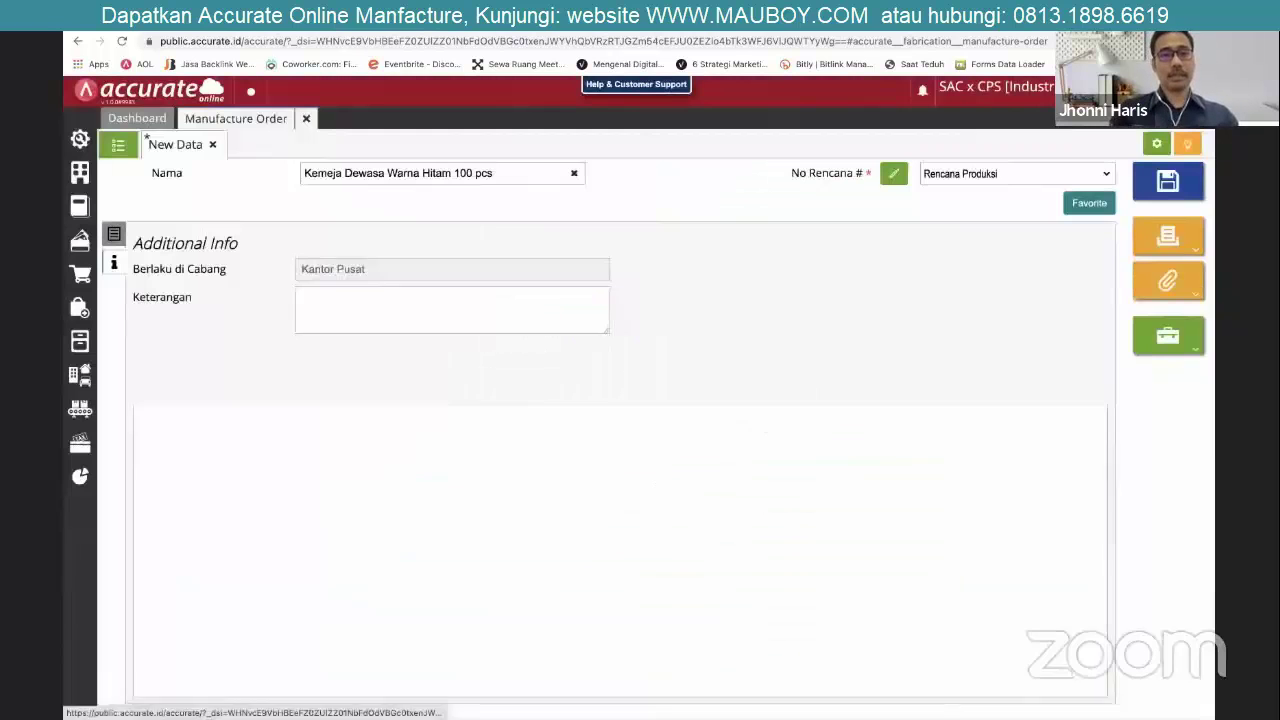
{"action": "left_click", "coordinate": [450, 308]}
{"action": "type", "text": "kemej"}
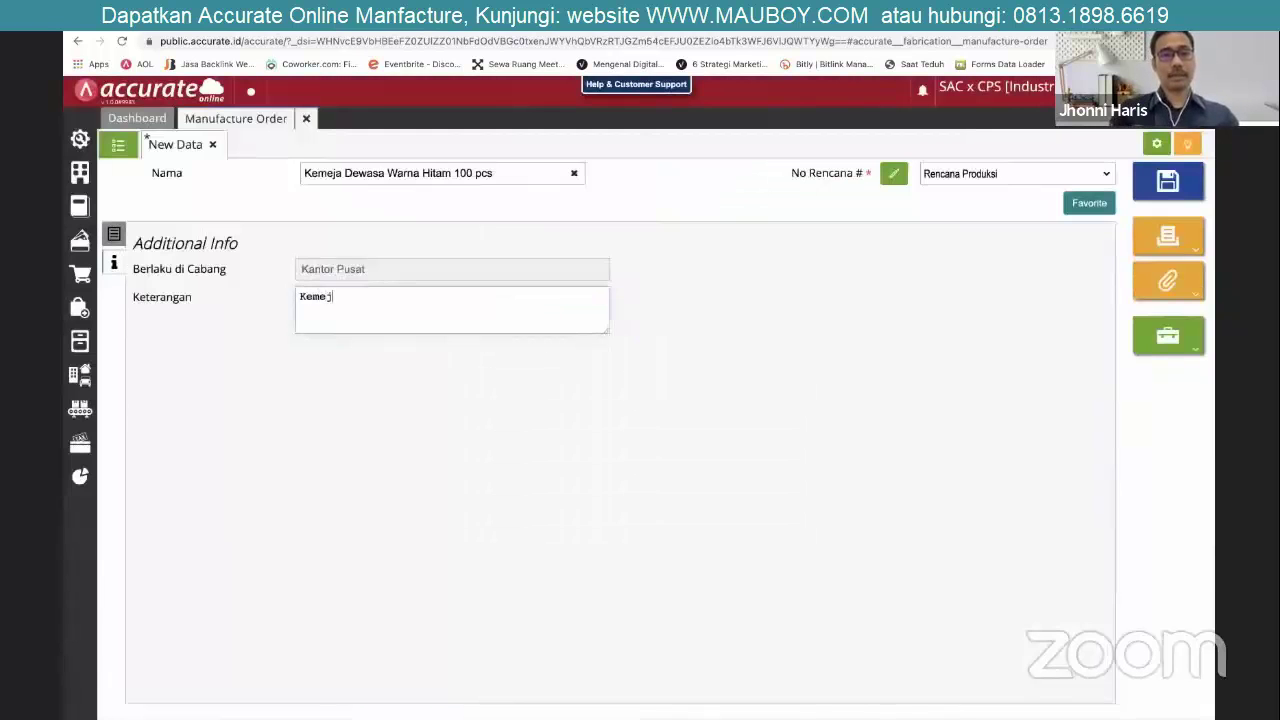
{"action": "type", "text": "a dewasa warn"}
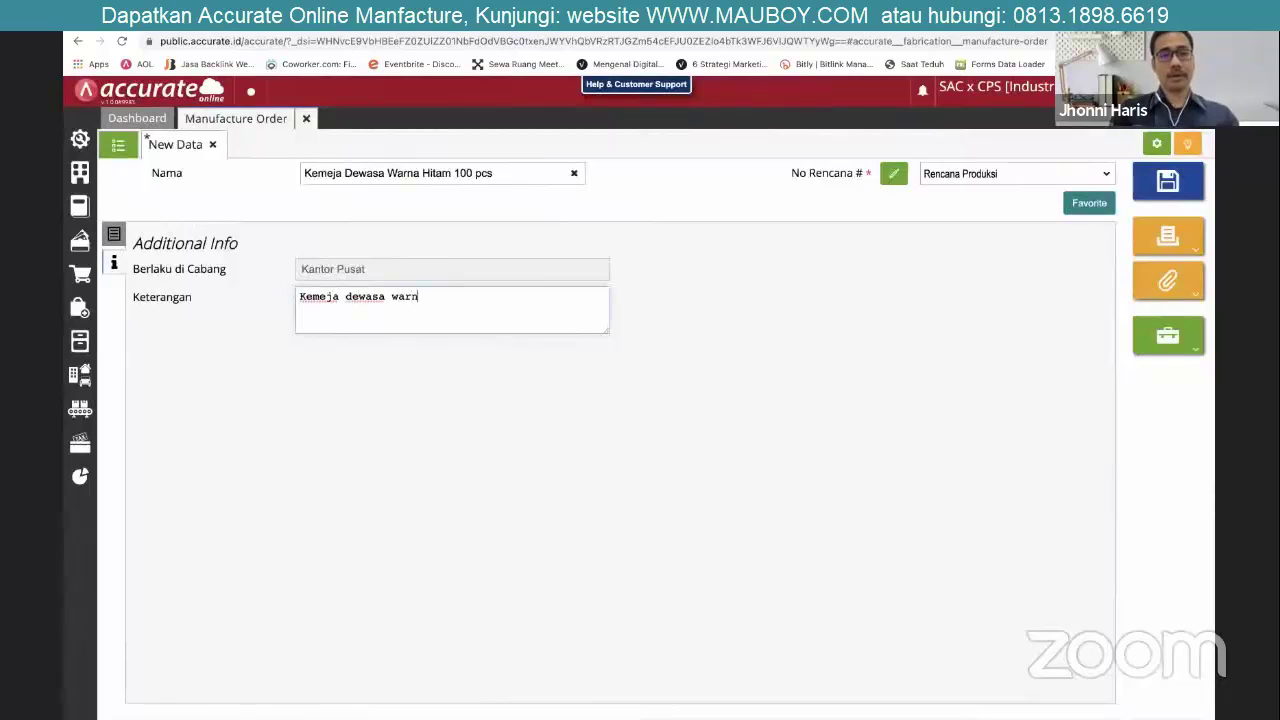
{"action": "type", "text": "a hitam 100 pcs"}
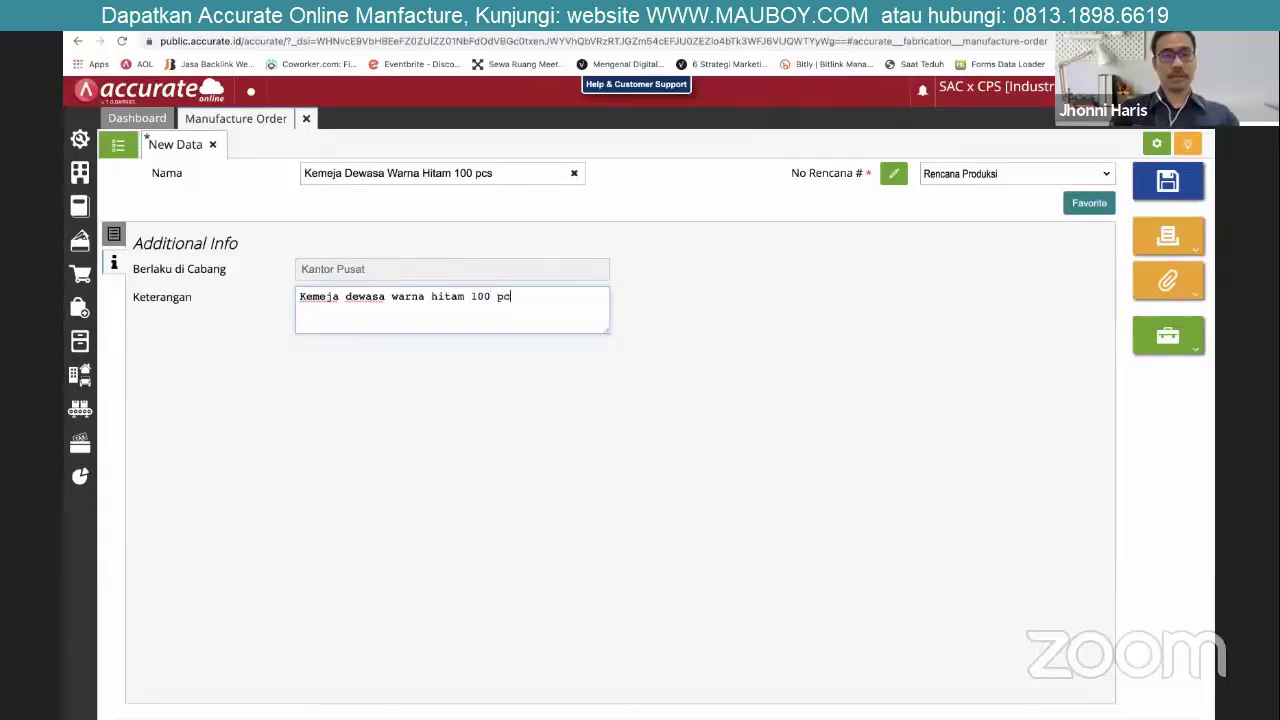
{"action": "left_click", "coordinate": [1150, 198]}
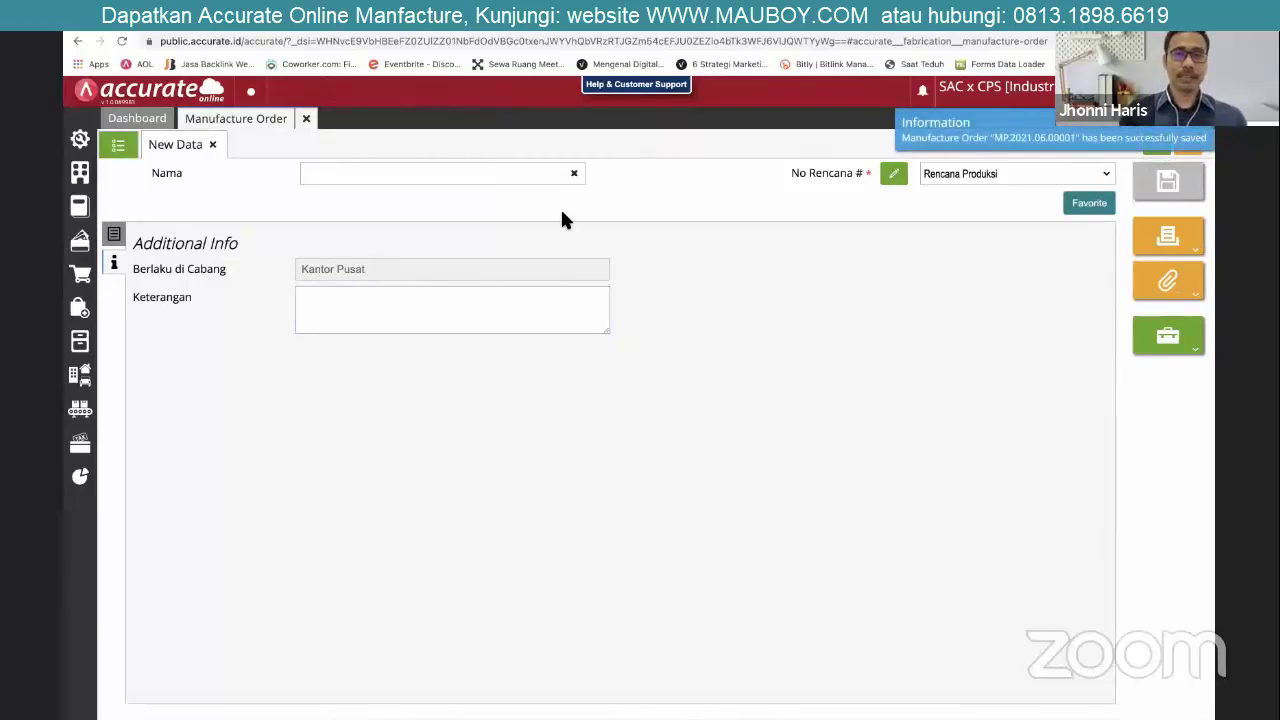
{"action": "left_click", "coordinate": [306, 118]}
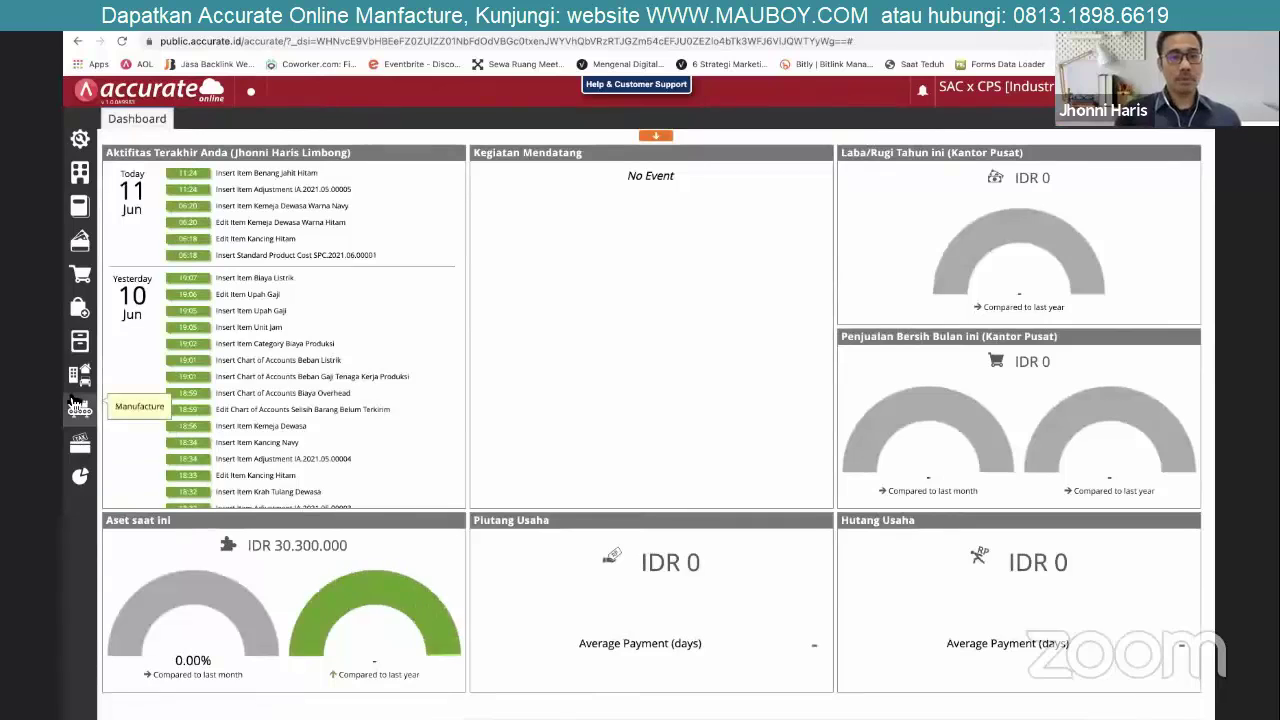
Start a new work order based on the Kemeja Dewasa Warna Hitam production plan for 100 PCS.
{"action": "mouse_move", "coordinate": [80, 408]}
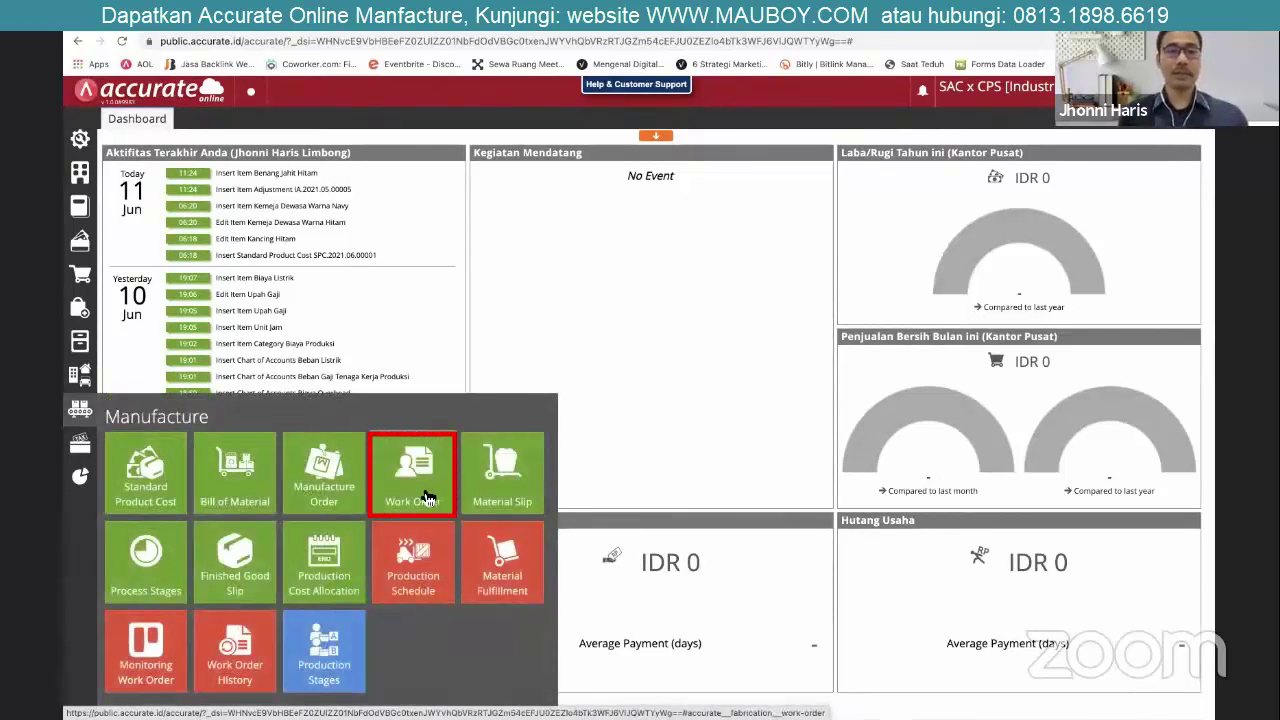
{"action": "left_click", "coordinate": [425, 497]}
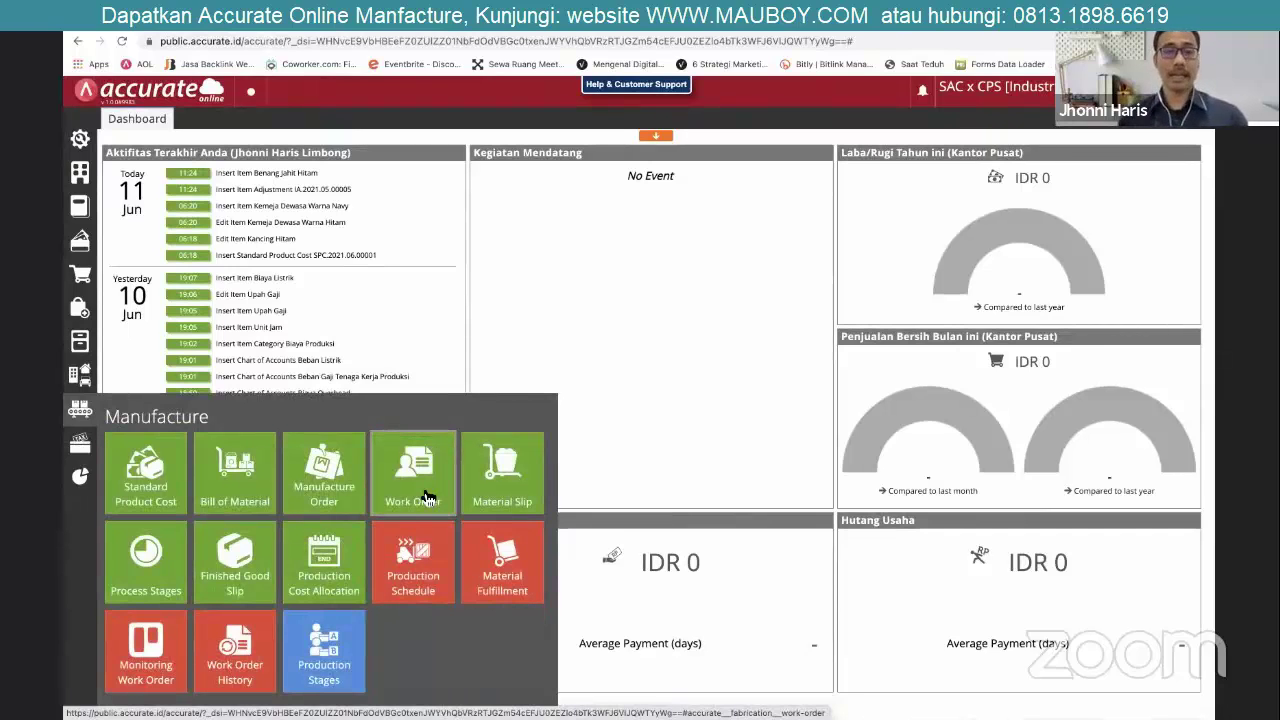
{"action": "left_click", "coordinate": [425, 497]}
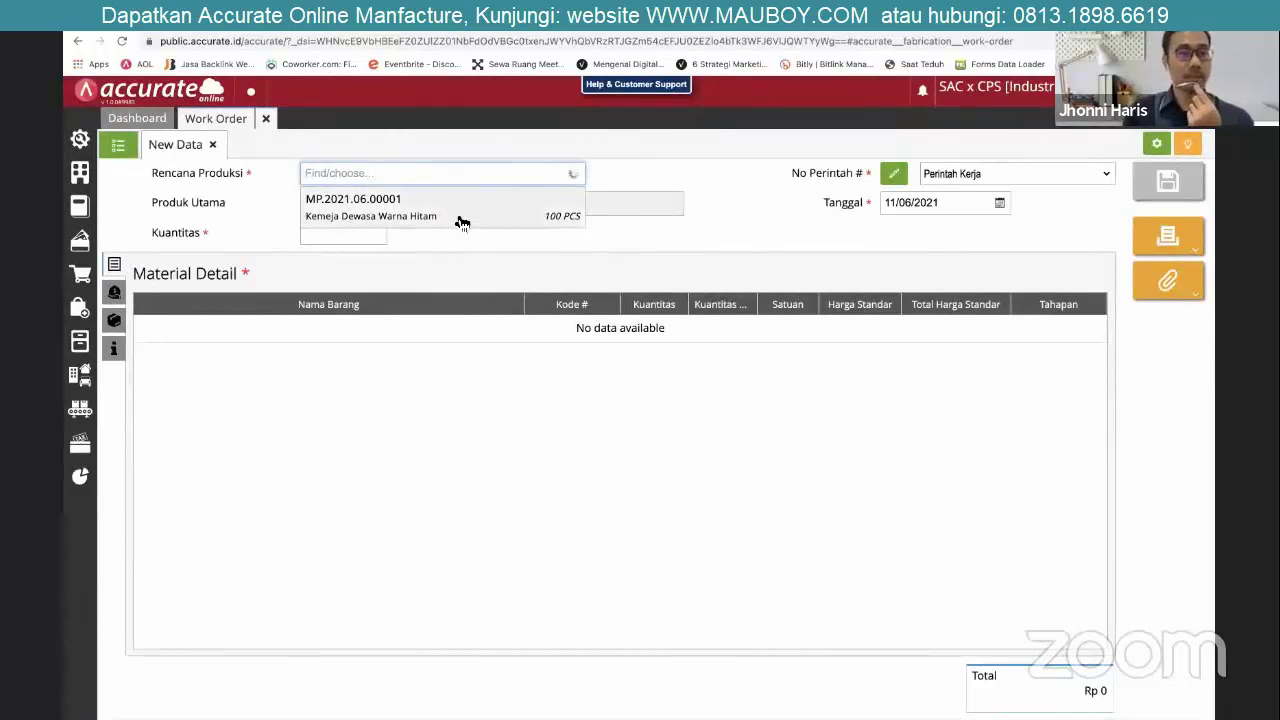
{"action": "left_click", "coordinate": [458, 220]}
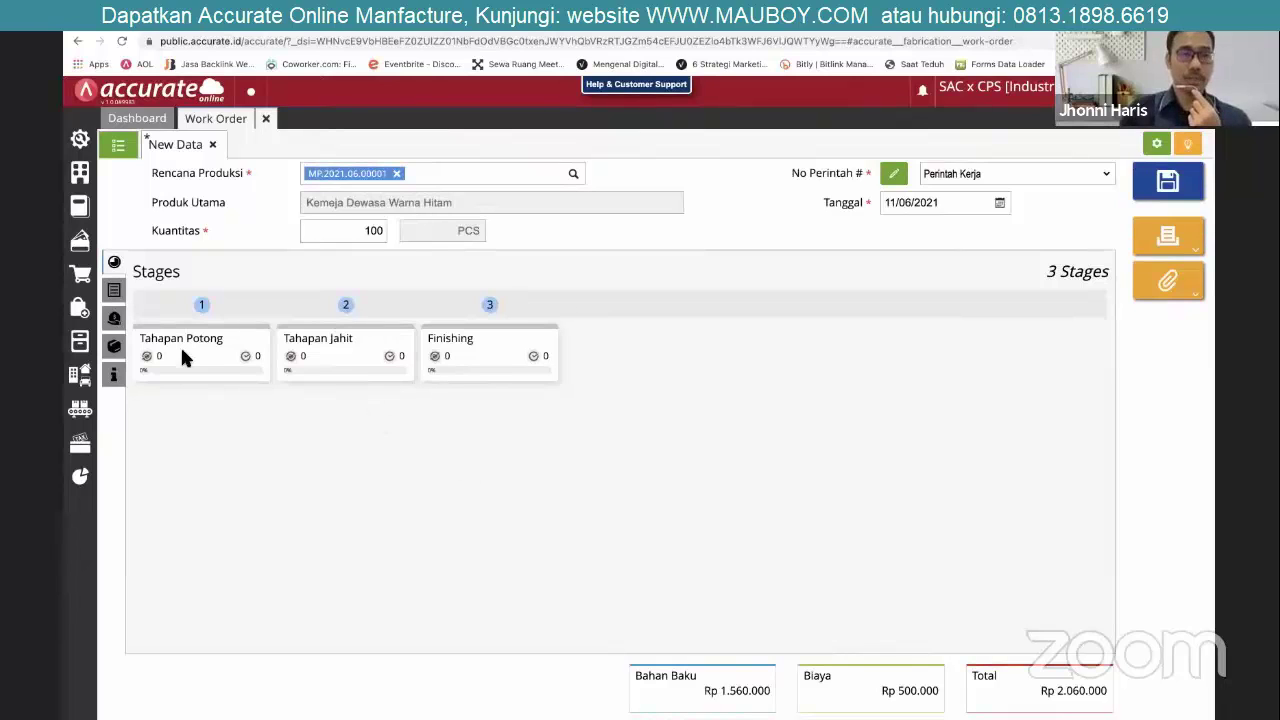
Review the work order's materials, expenses and stages, save it, and return to the work order list.
{"action": "left_click", "coordinate": [114, 291]}
{"action": "left_click", "coordinate": [115, 318]}
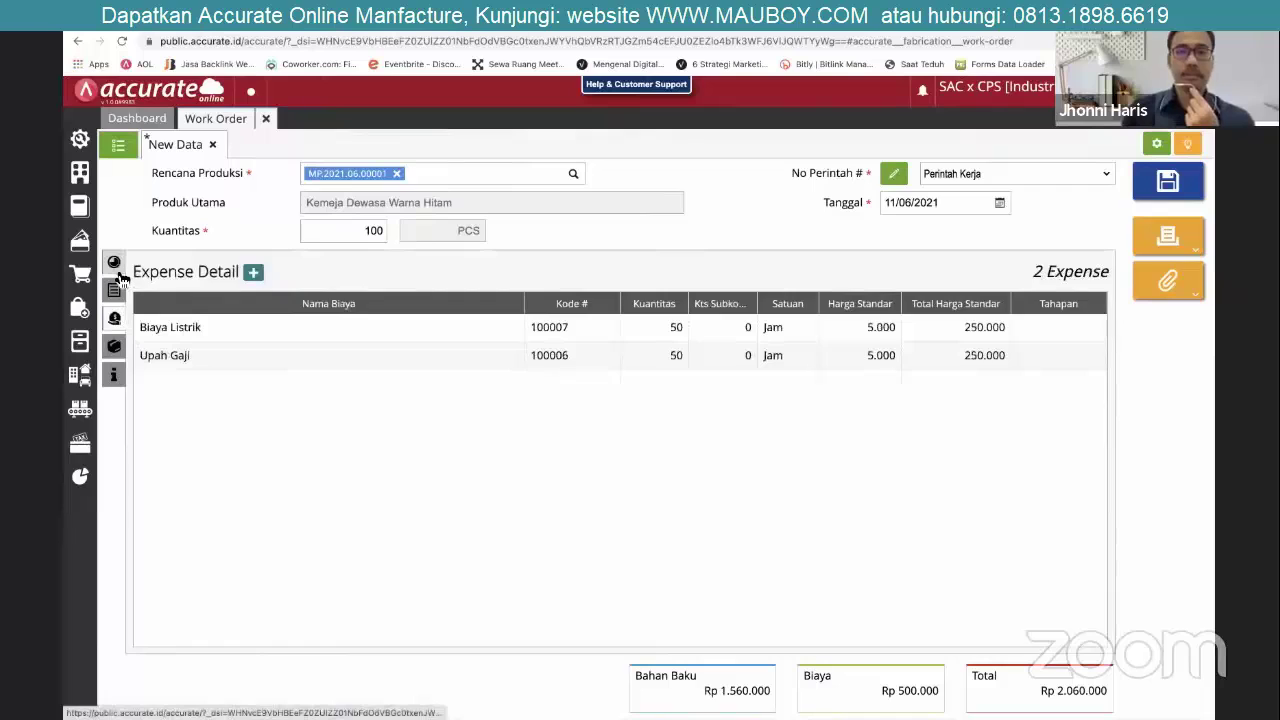
{"action": "left_click", "coordinate": [114, 263]}
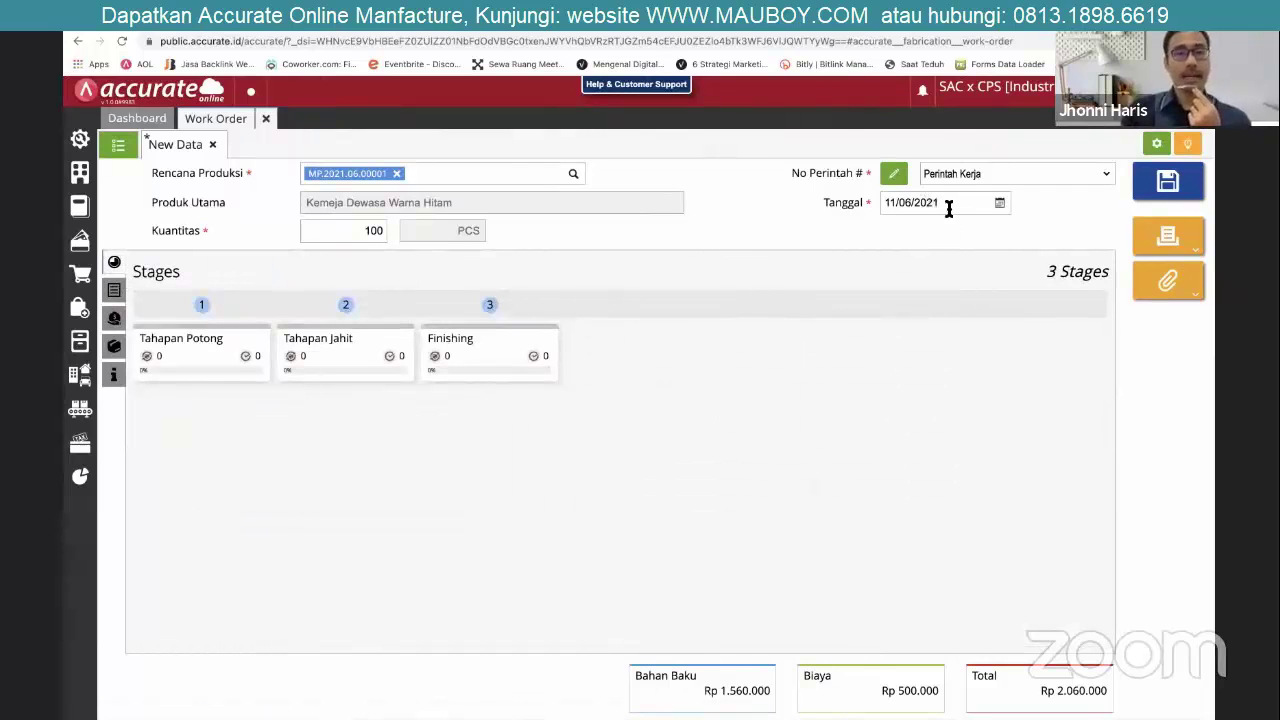
{"action": "left_click", "coordinate": [1169, 186]}
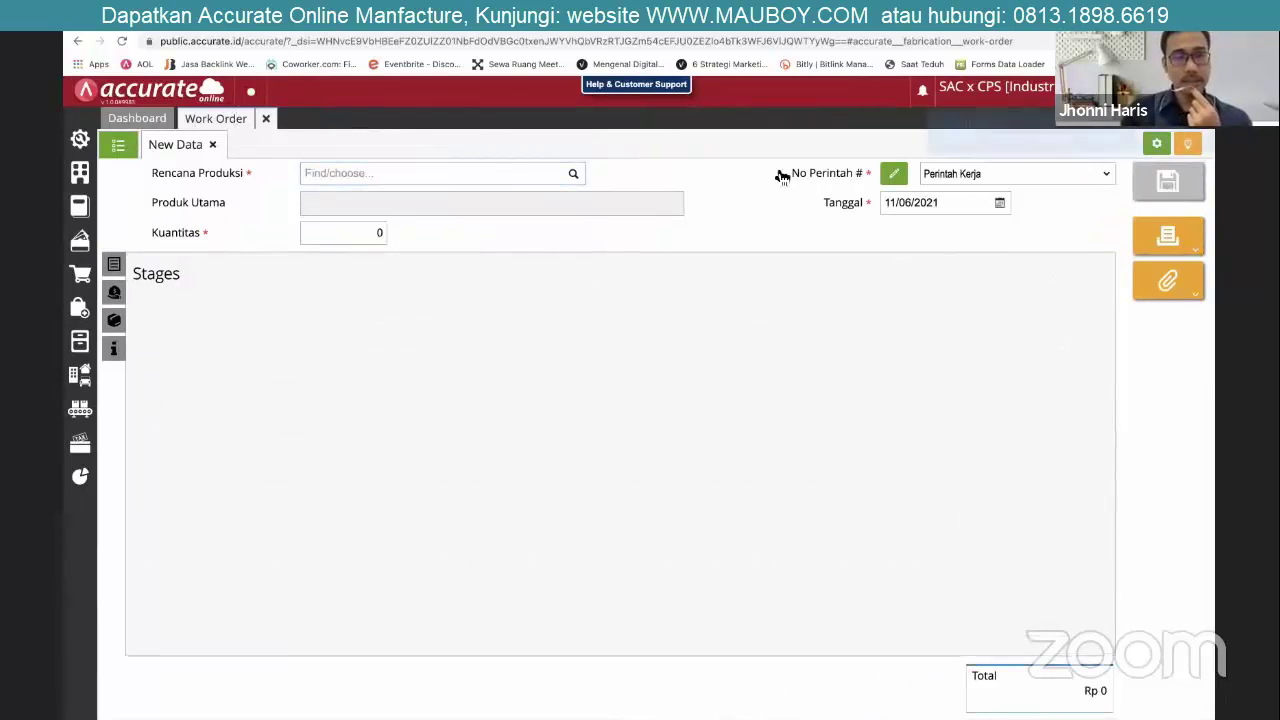
{"action": "left_click", "coordinate": [212, 145]}
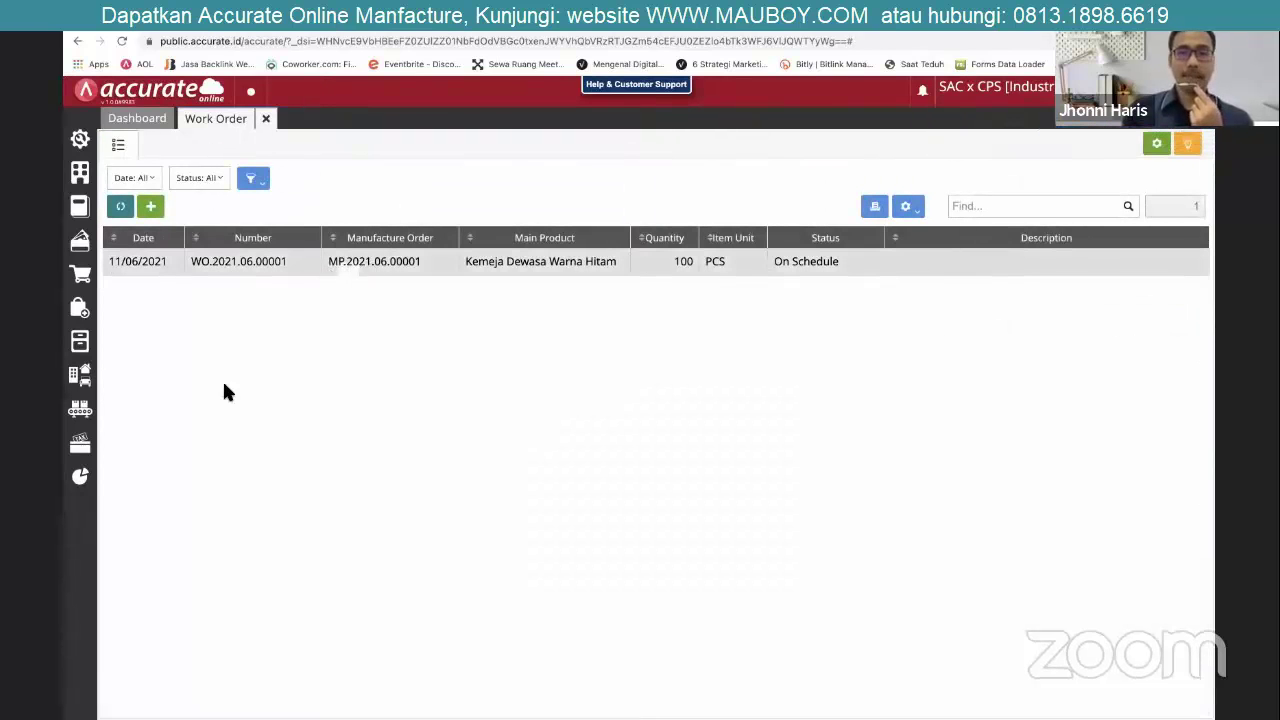
View the Kemeja Dewasa Warna Hitam work order's process stages in Monitoring Work Order.
{"action": "left_click", "coordinate": [80, 421]}
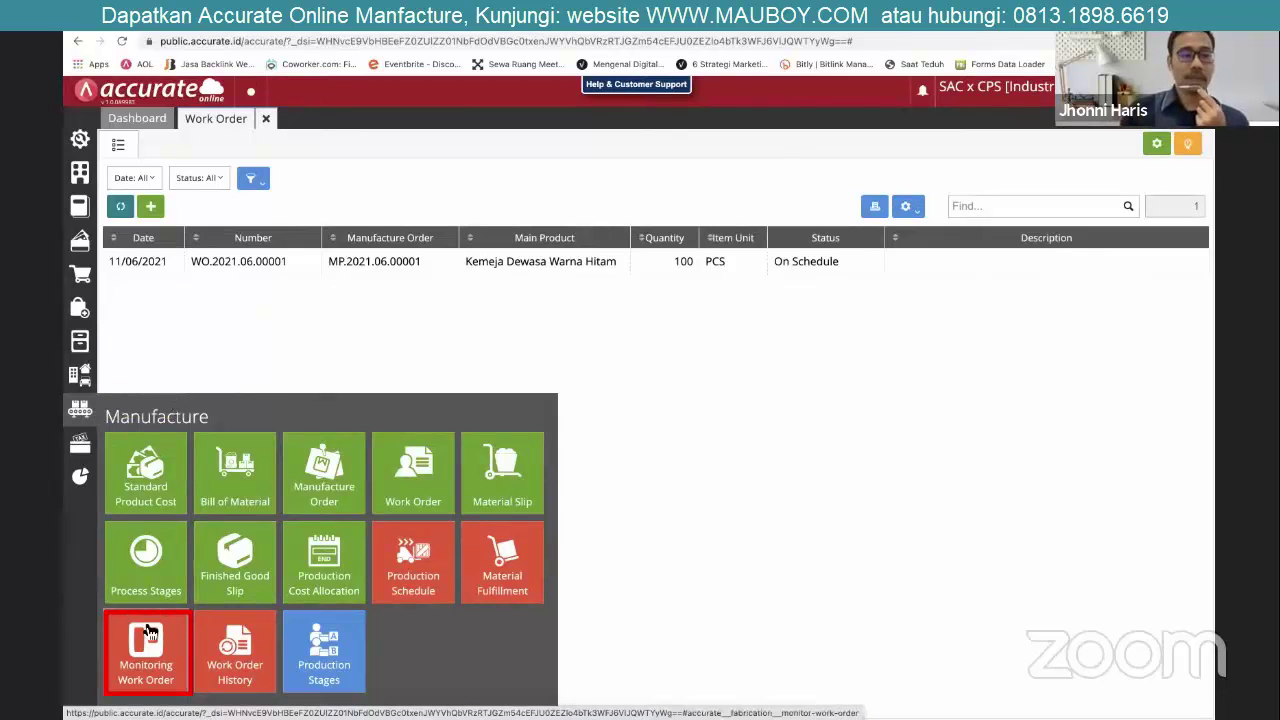
{"action": "left_click", "coordinate": [165, 676]}
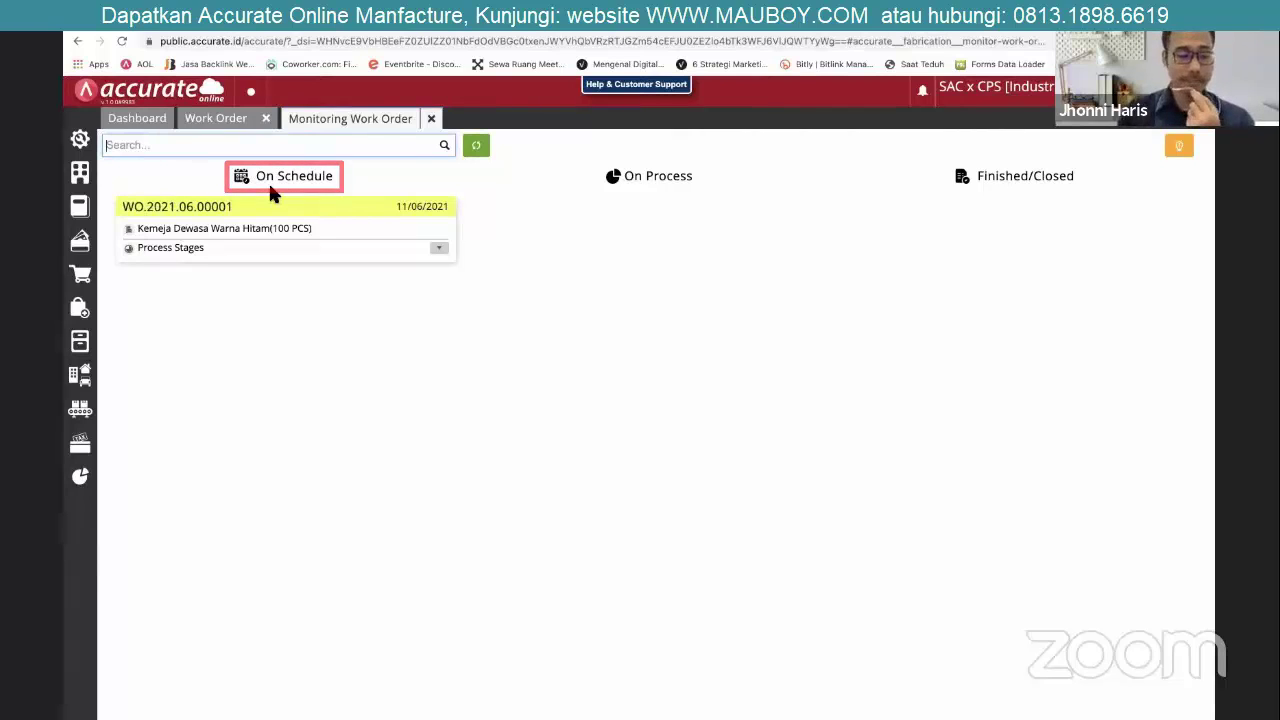
{"action": "left_click", "coordinate": [440, 250]}
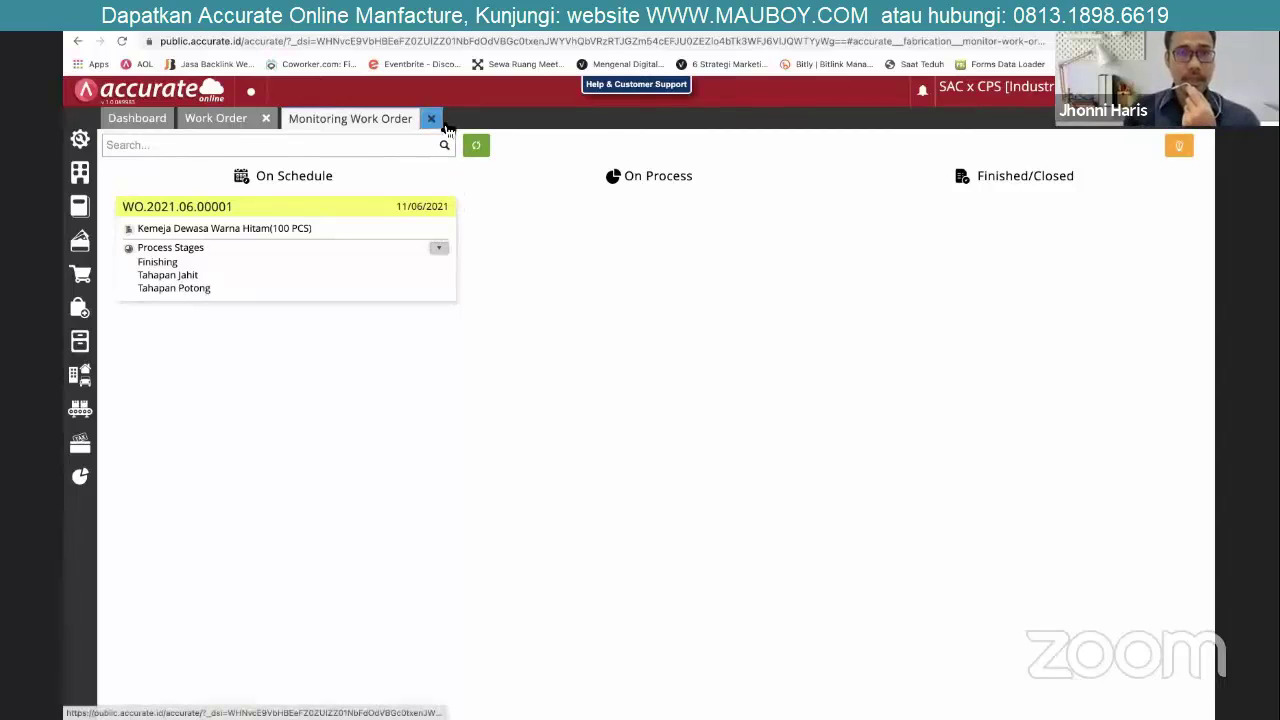
Start a new Pick Item material slip for the Kemeja Dewasa Warna Hitam work order of 100 PCS.
{"action": "left_click", "coordinate": [72, 408]}
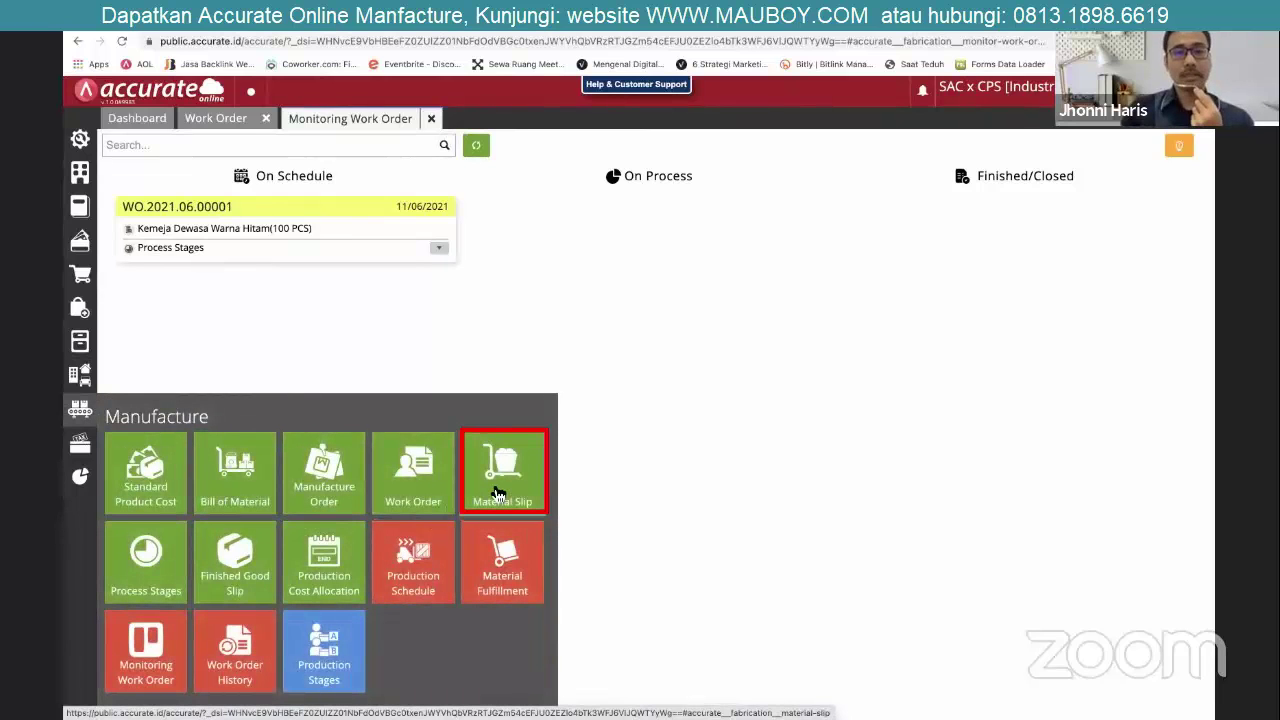
{"action": "left_click", "coordinate": [498, 492]}
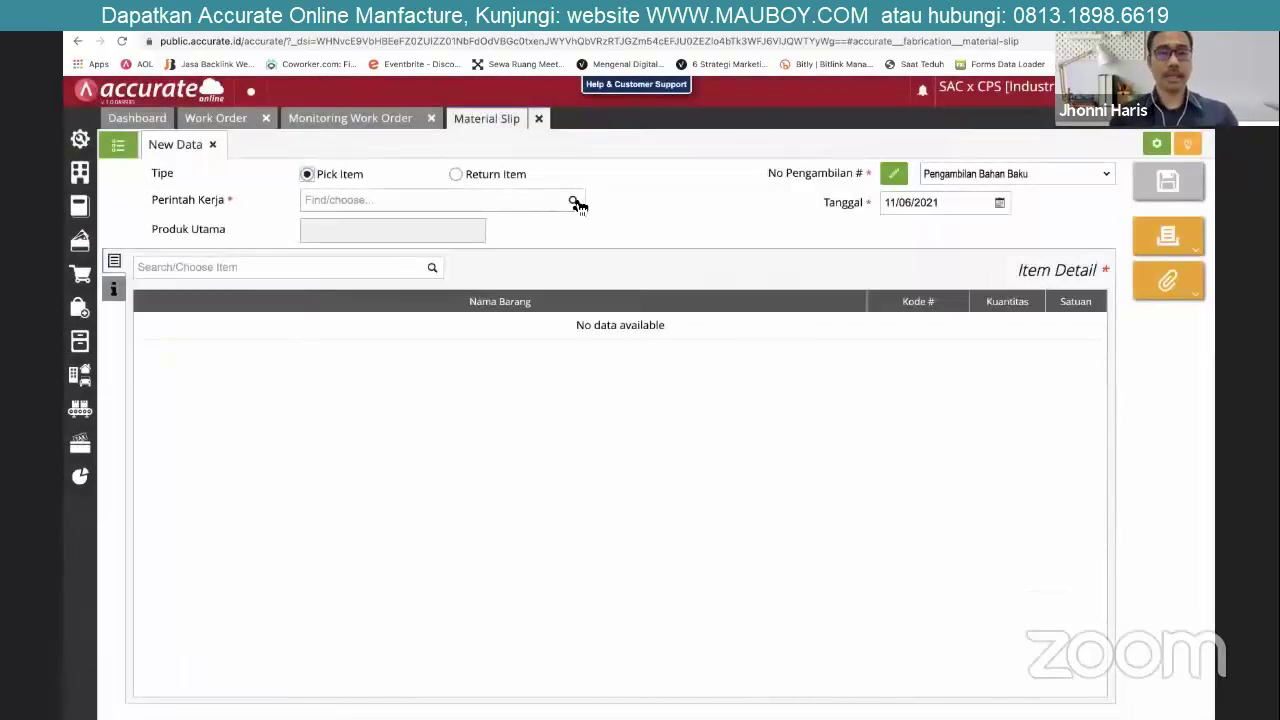
{"action": "left_click", "coordinate": [573, 200]}
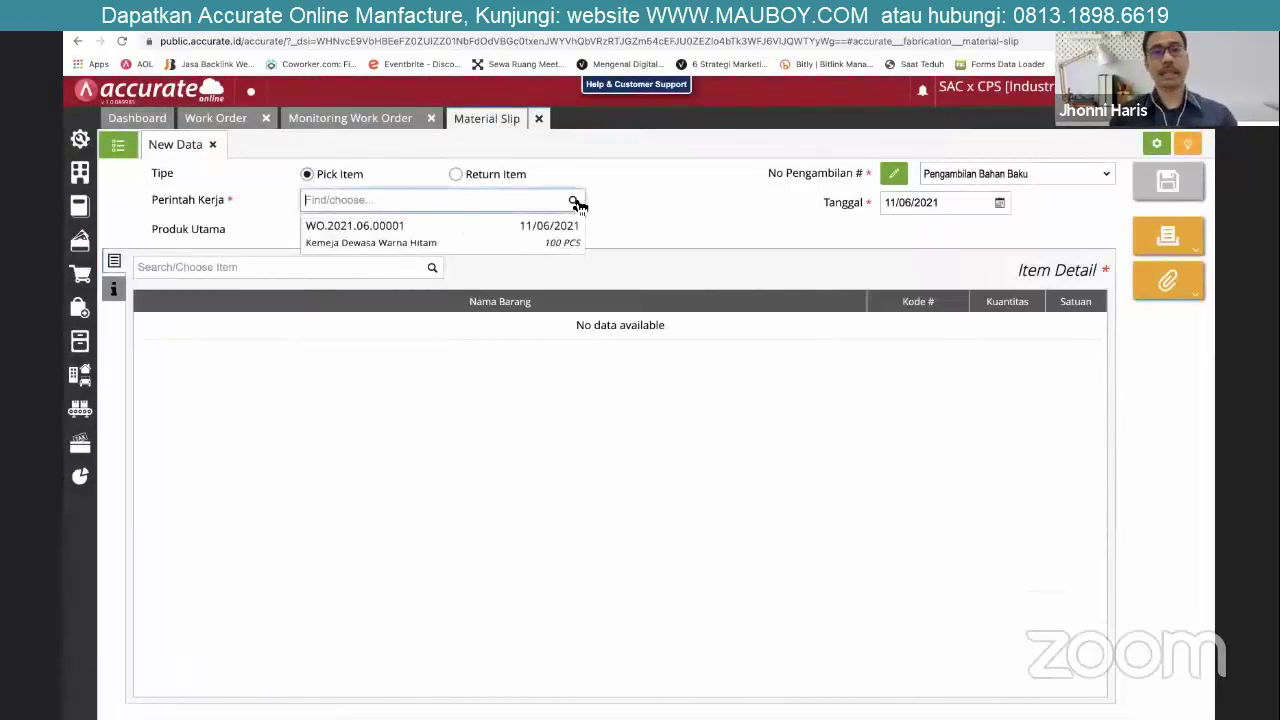
{"action": "left_click", "coordinate": [493, 238]}
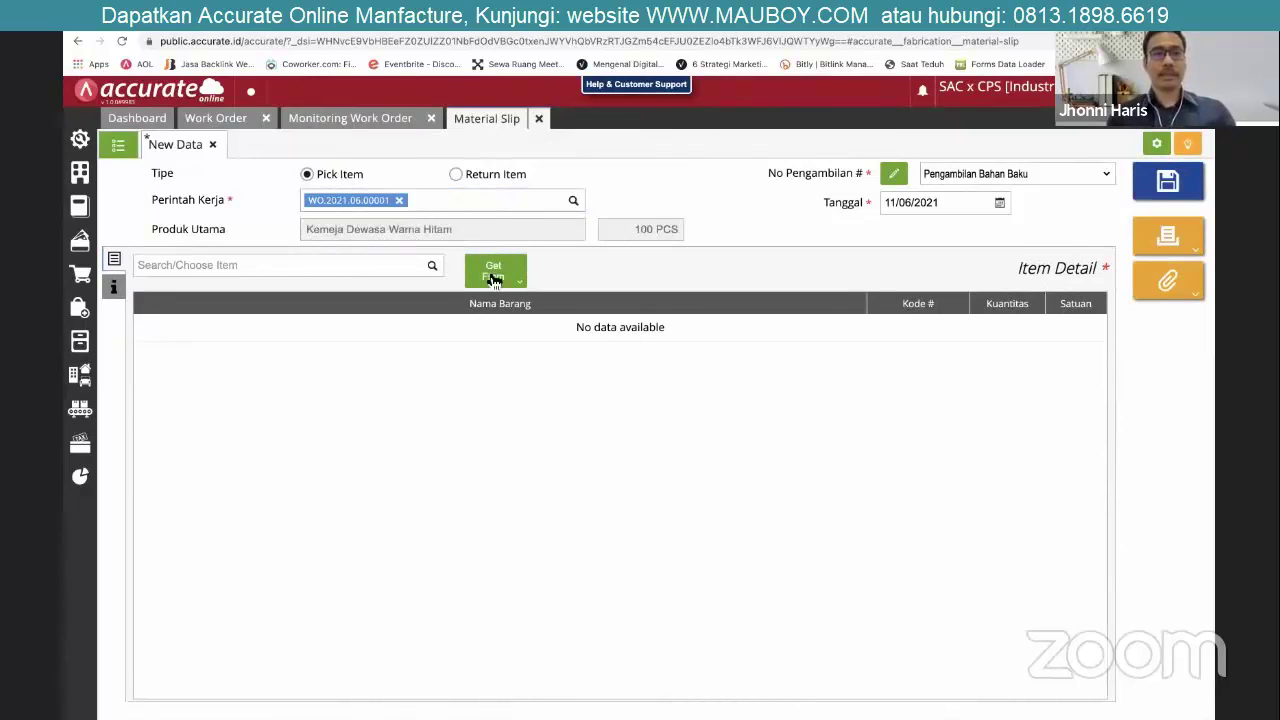
Add the Corak Pique material to the slip from the work order's Tahapan Potong material stage.
{"action": "left_click", "coordinate": [493, 278]}
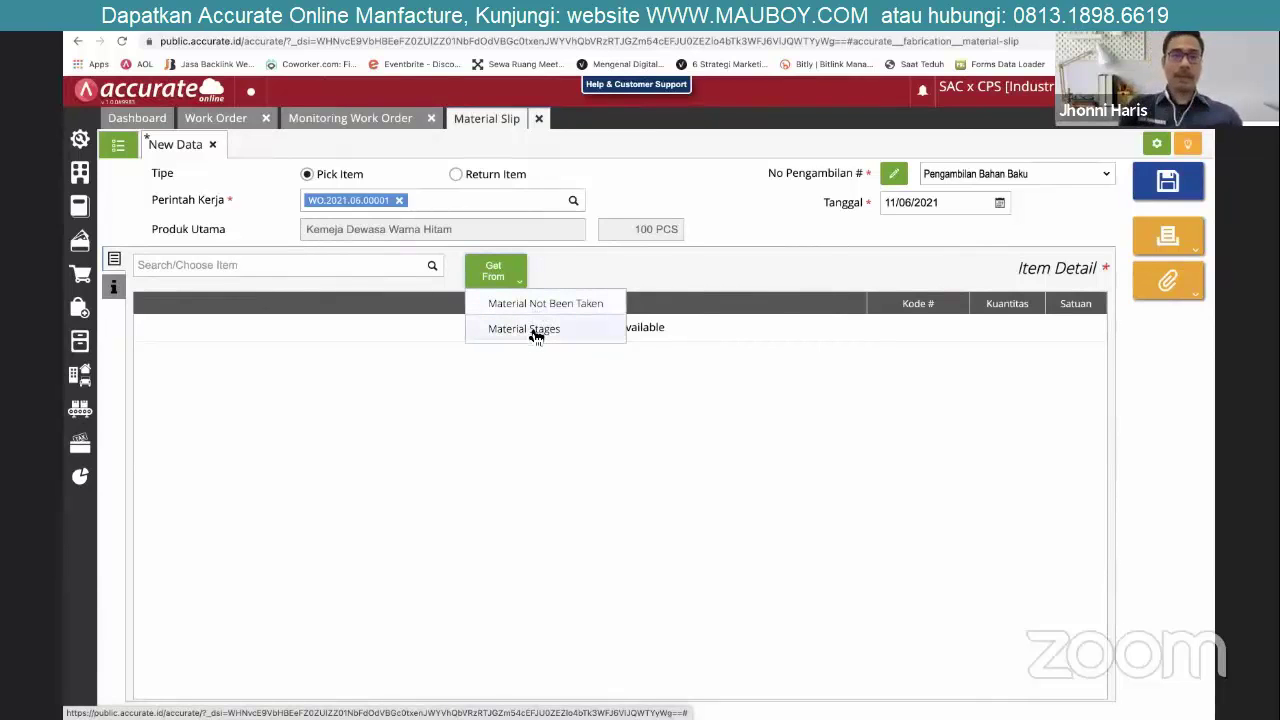
{"action": "left_click", "coordinate": [535, 334]}
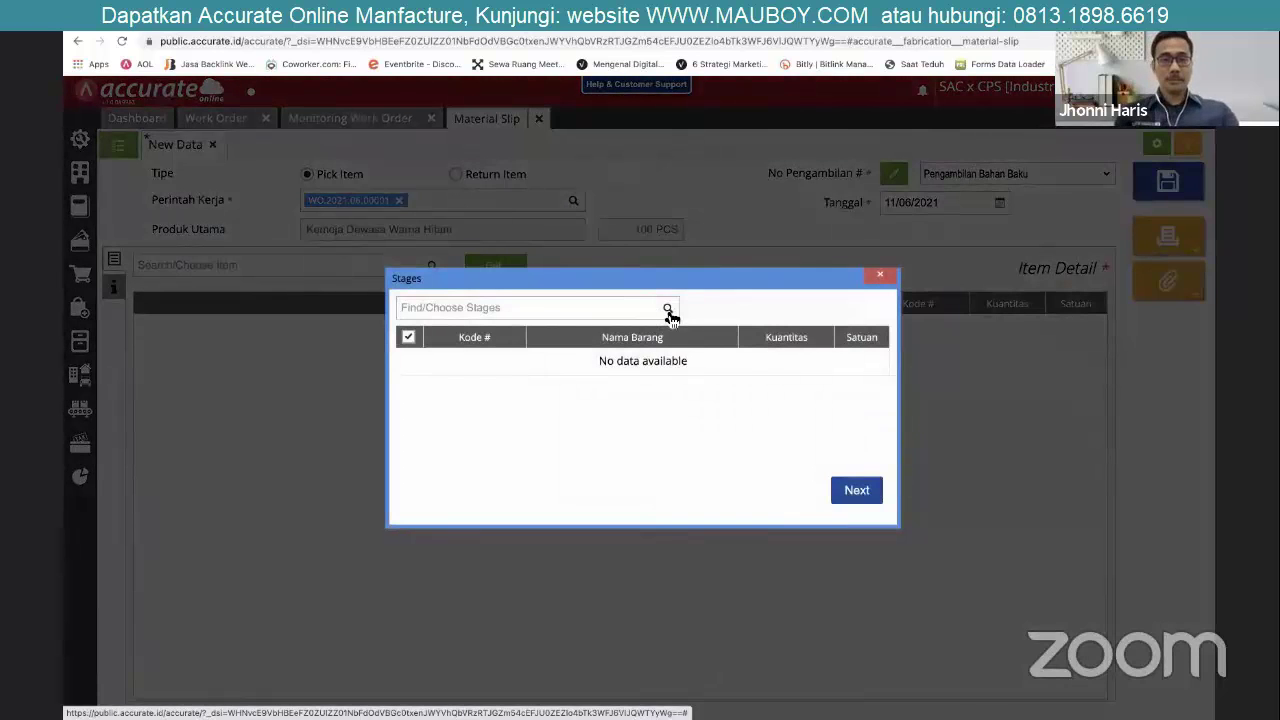
{"action": "left_click", "coordinate": [668, 310]}
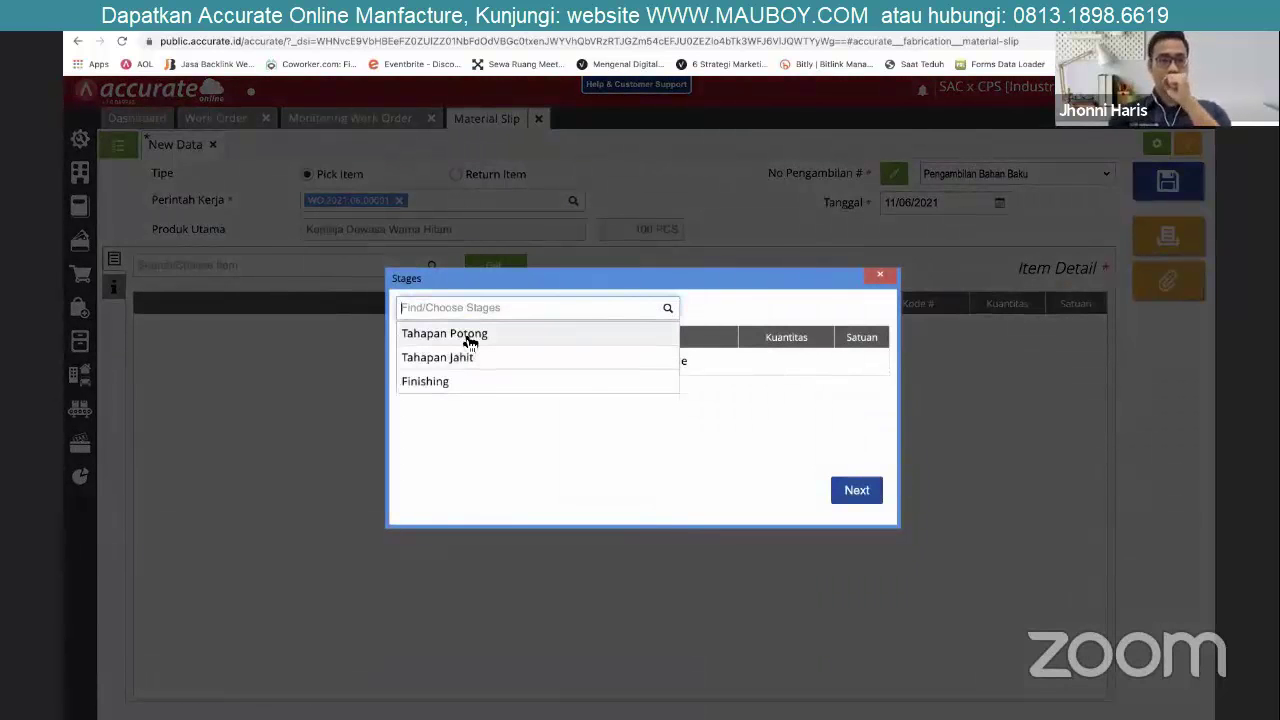
{"action": "left_click", "coordinate": [469, 338]}
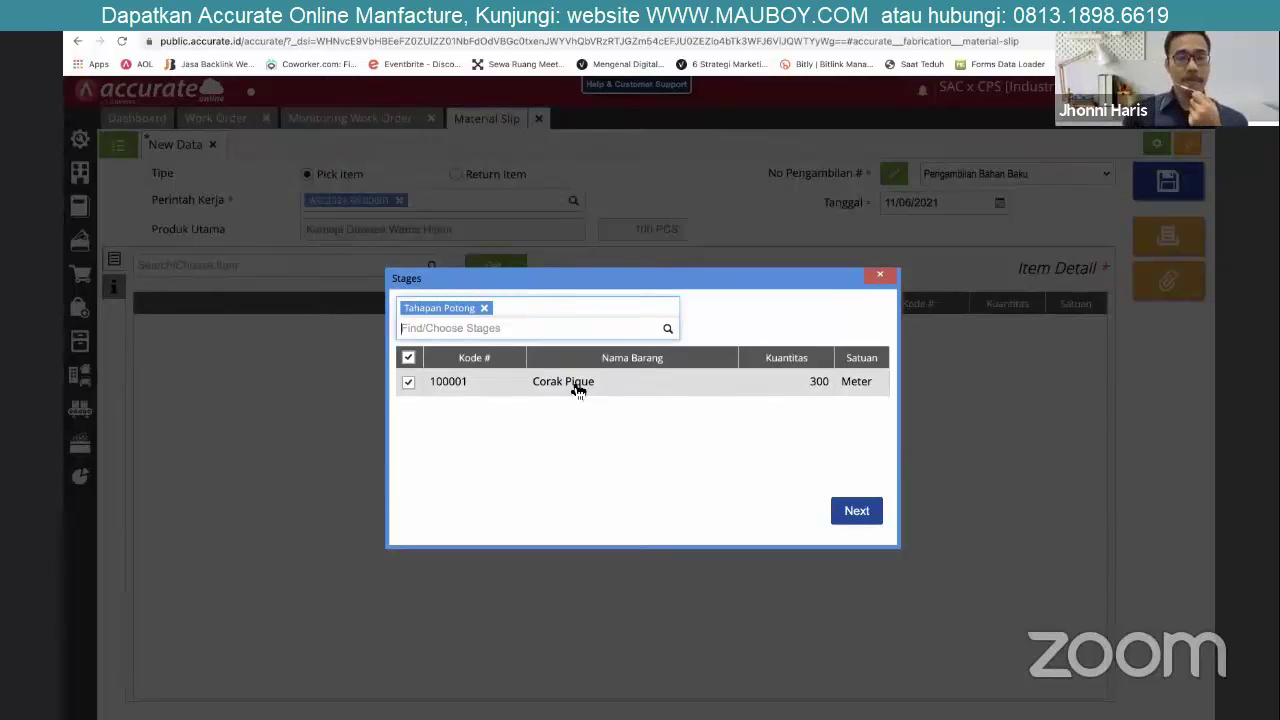
{"action": "left_click", "coordinate": [866, 515]}
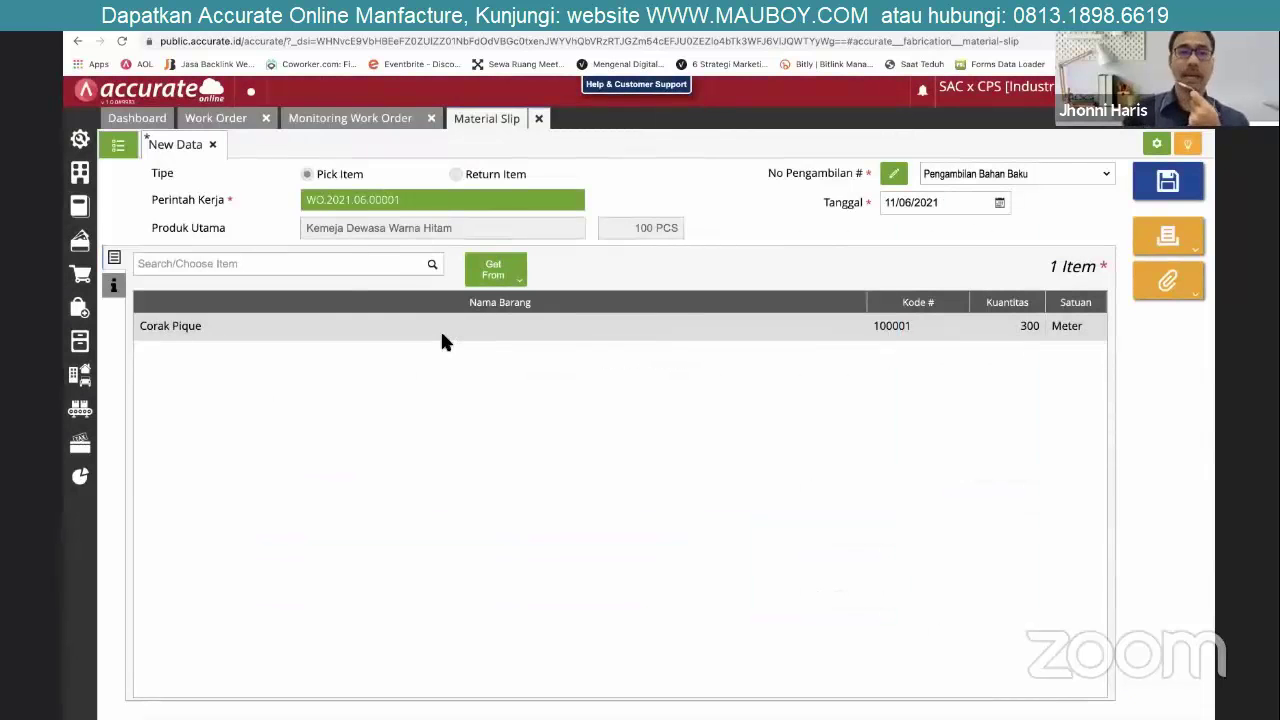
Try a quantity of 150 Meter for Corak Pique, set it back to 300 Meter, and confirm the item.
{"action": "left_click", "coordinate": [457, 337]}
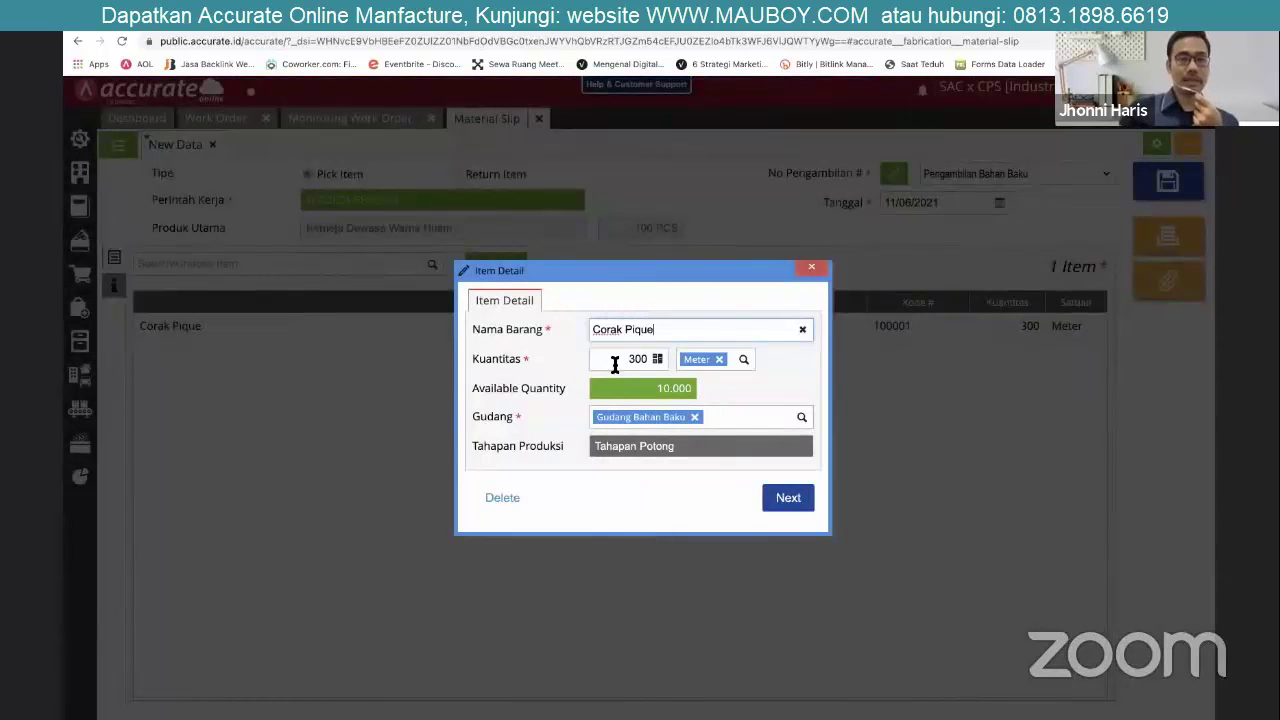
{"action": "type", "text": "150"}
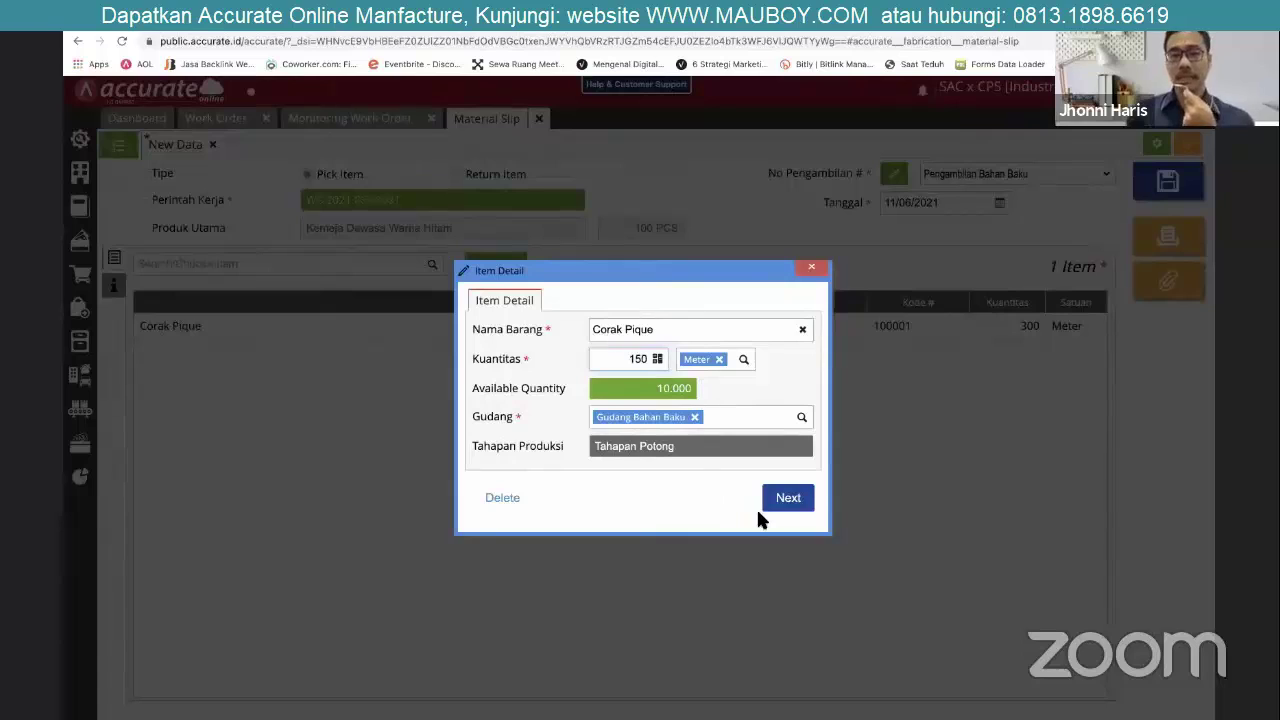
{"action": "double_click", "coordinate": [627, 359]}
{"action": "type", "text": "300"}
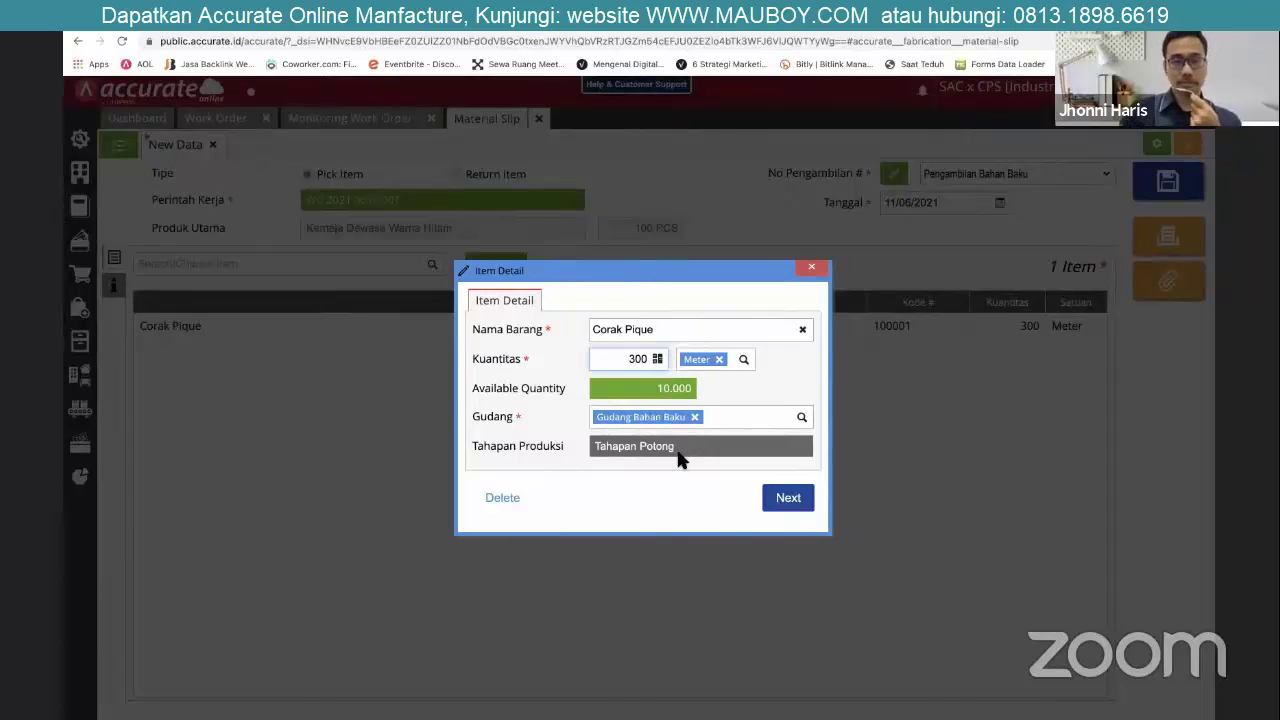
{"action": "left_click", "coordinate": [788, 498]}
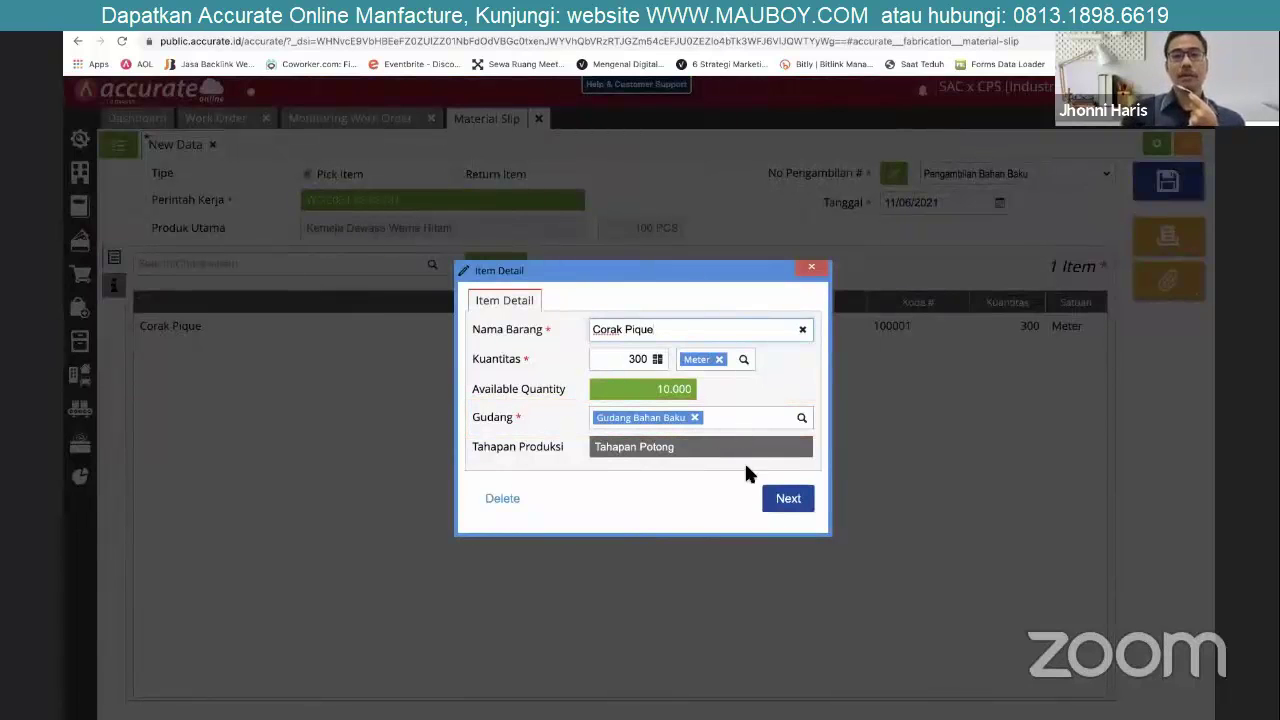
{"action": "left_click", "coordinate": [786, 500]}
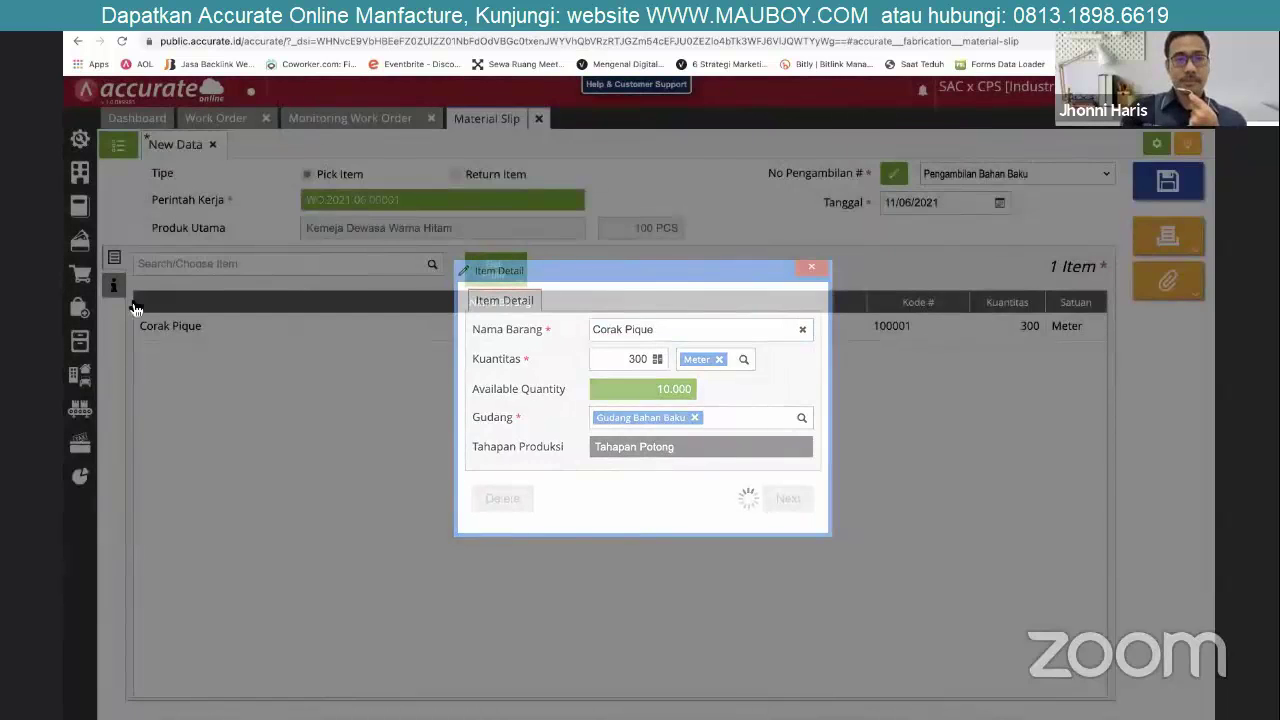
Enter "Corak Pique 300pcs -" followed by the SPK number as the material slip's Keterangan, and save the slip.
{"action": "left_click", "coordinate": [114, 287]}
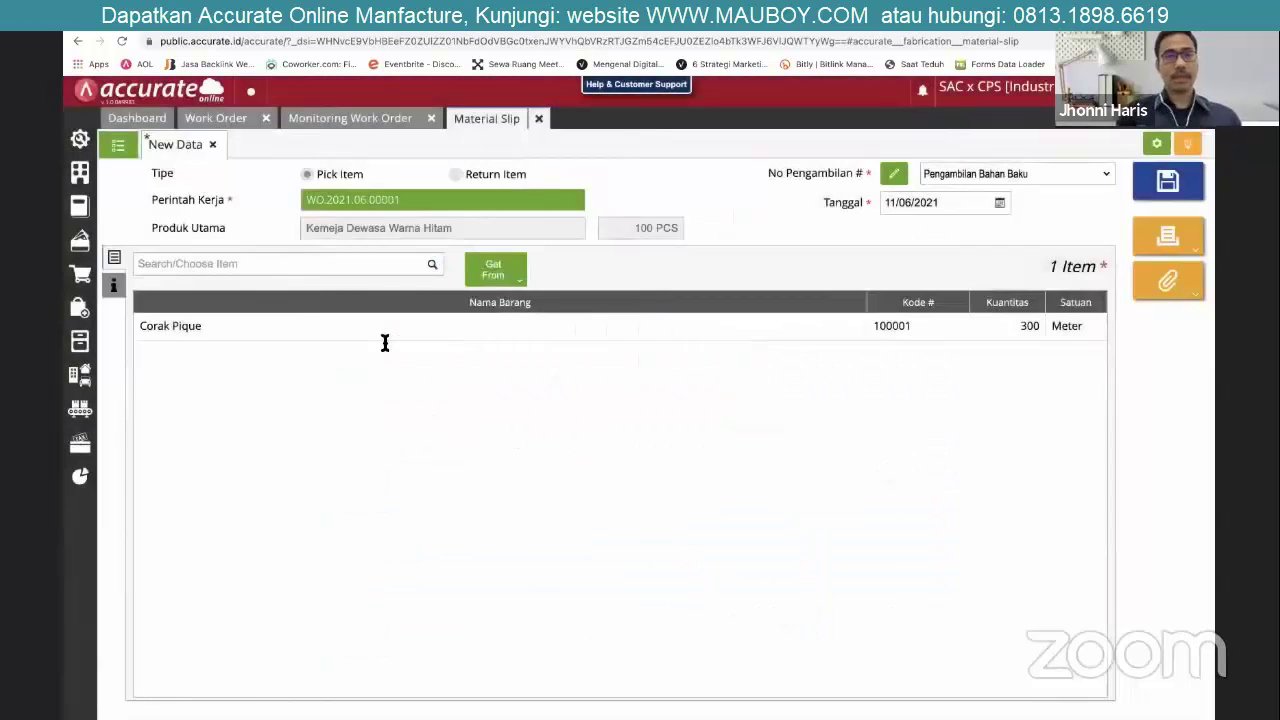
{"action": "left_click", "coordinate": [385, 343]}
{"action": "type", "text": "C"}
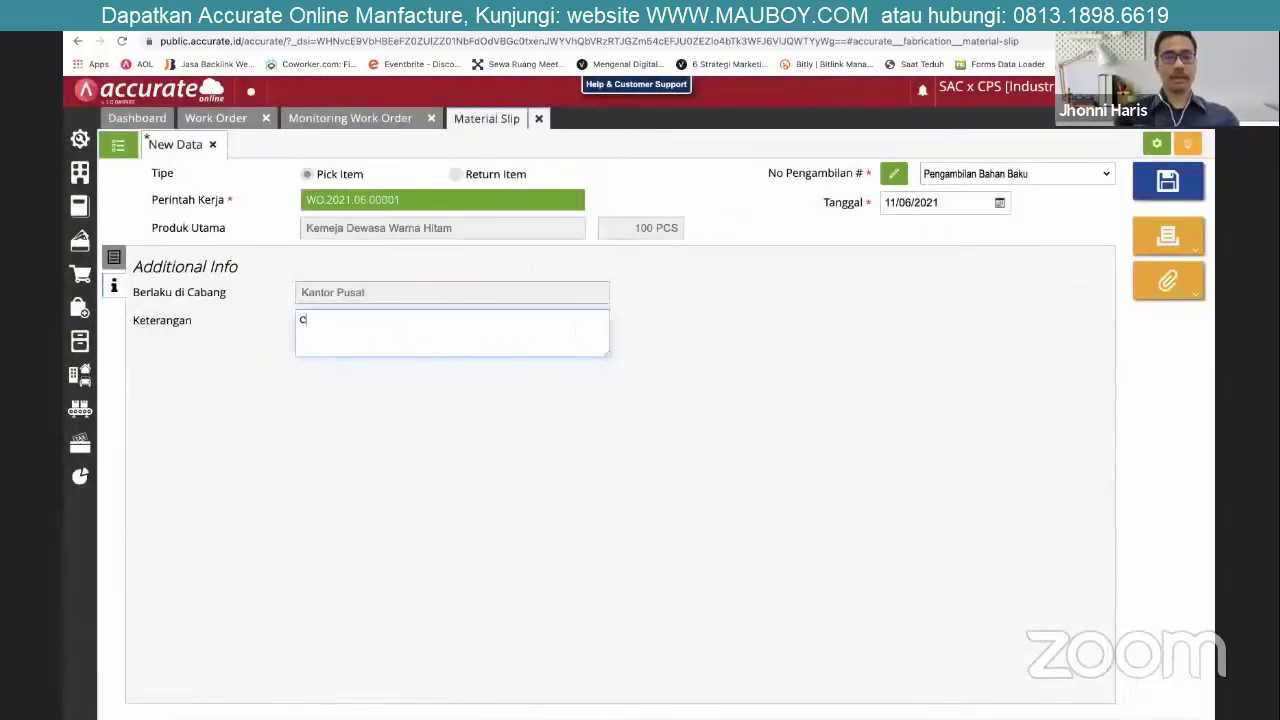
{"action": "type", "text": "orak Pi"}
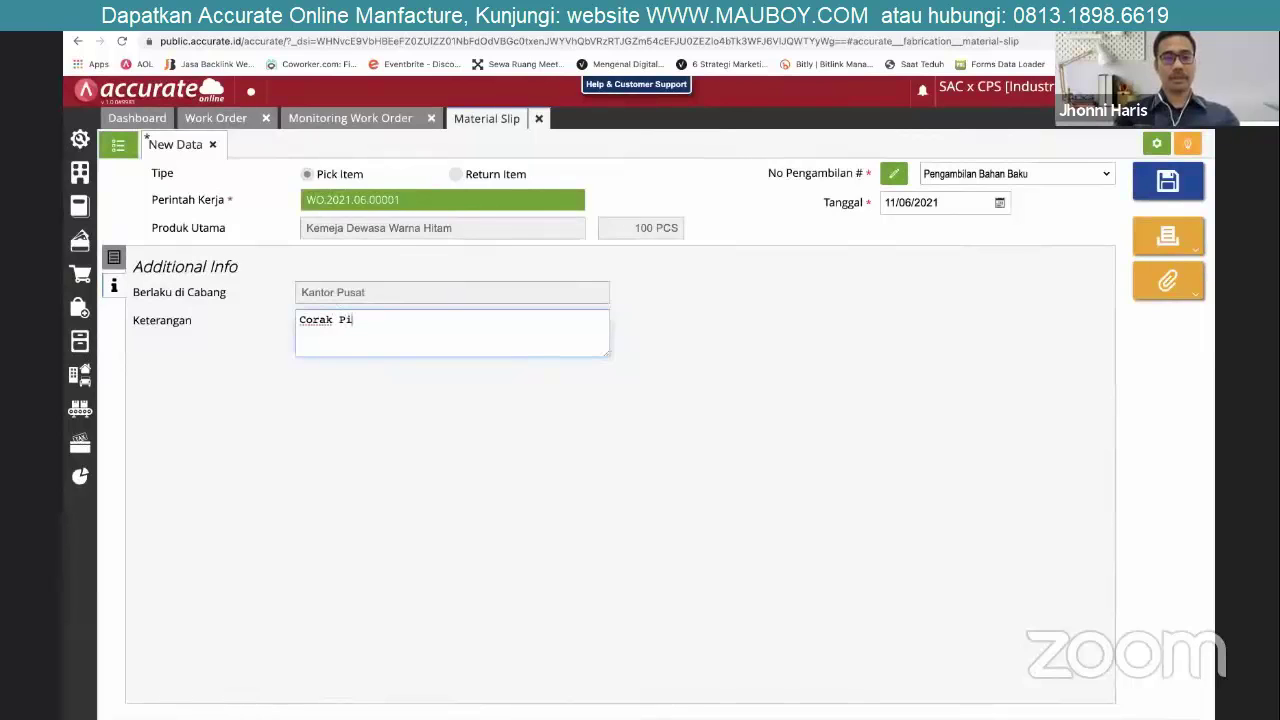
{"action": "type", "text": "que"}
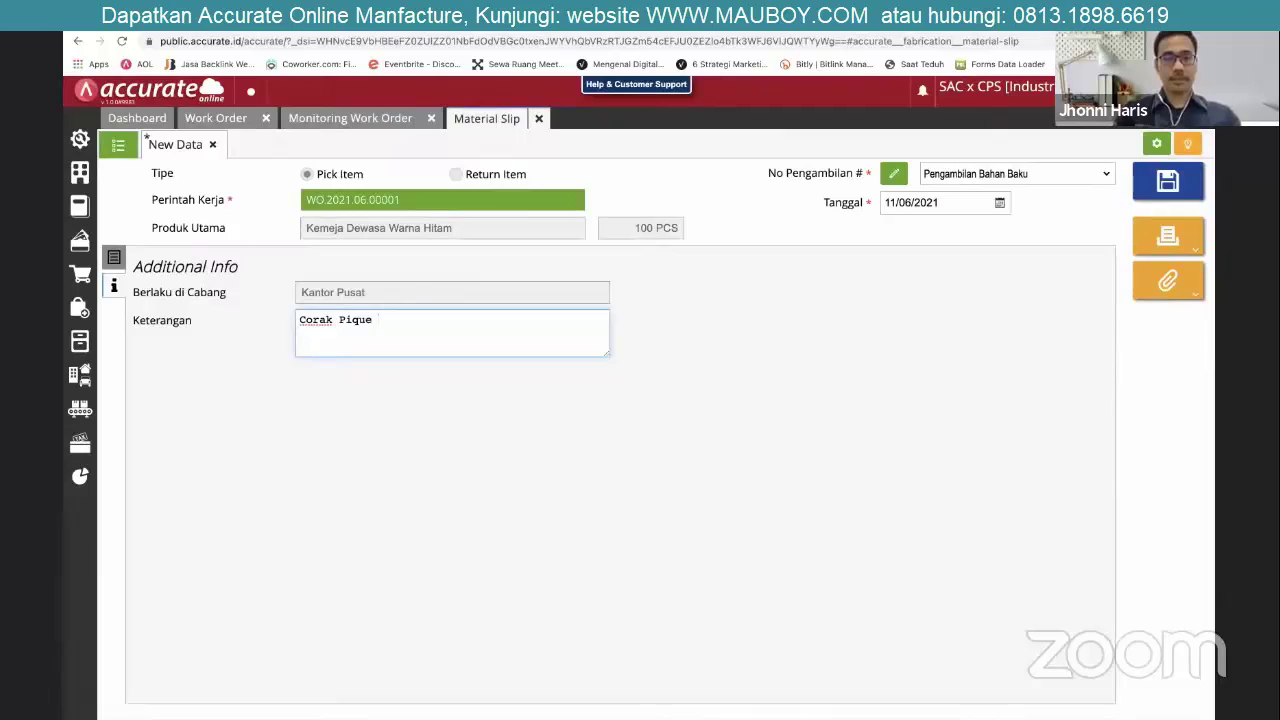
{"action": "type", "text": " 300pcs"}
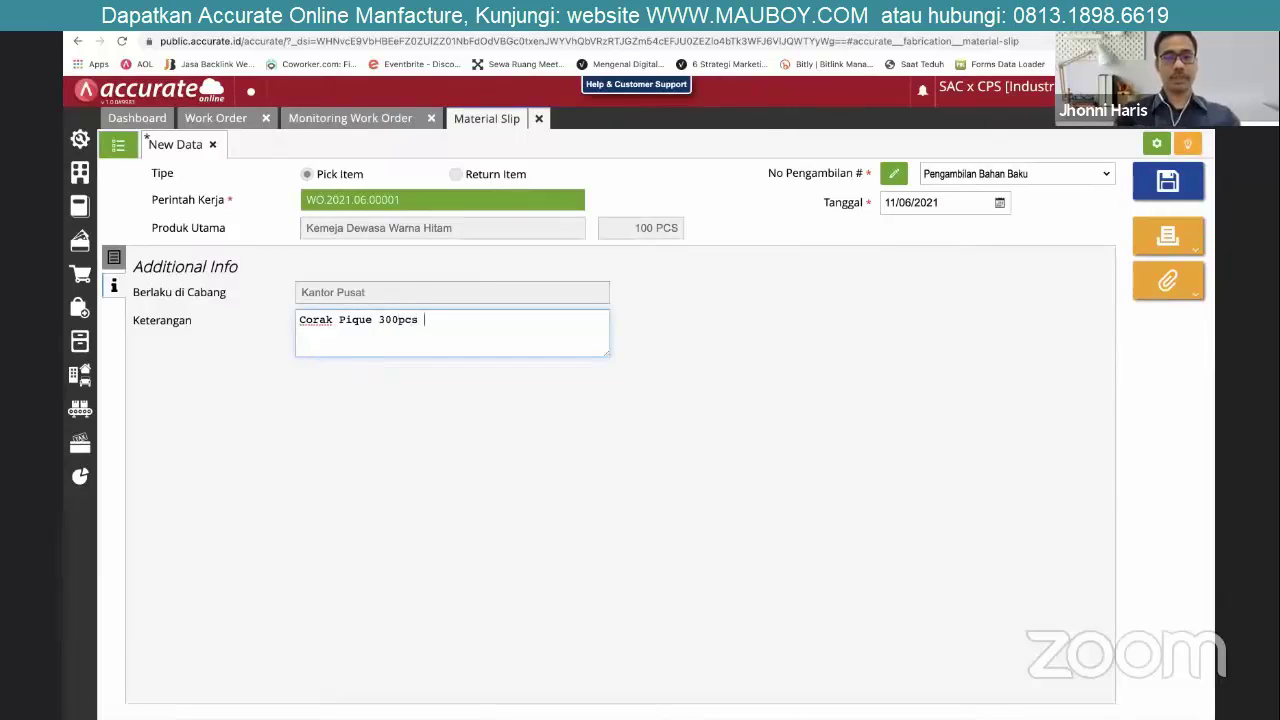
{"action": "type", "text": " - "}
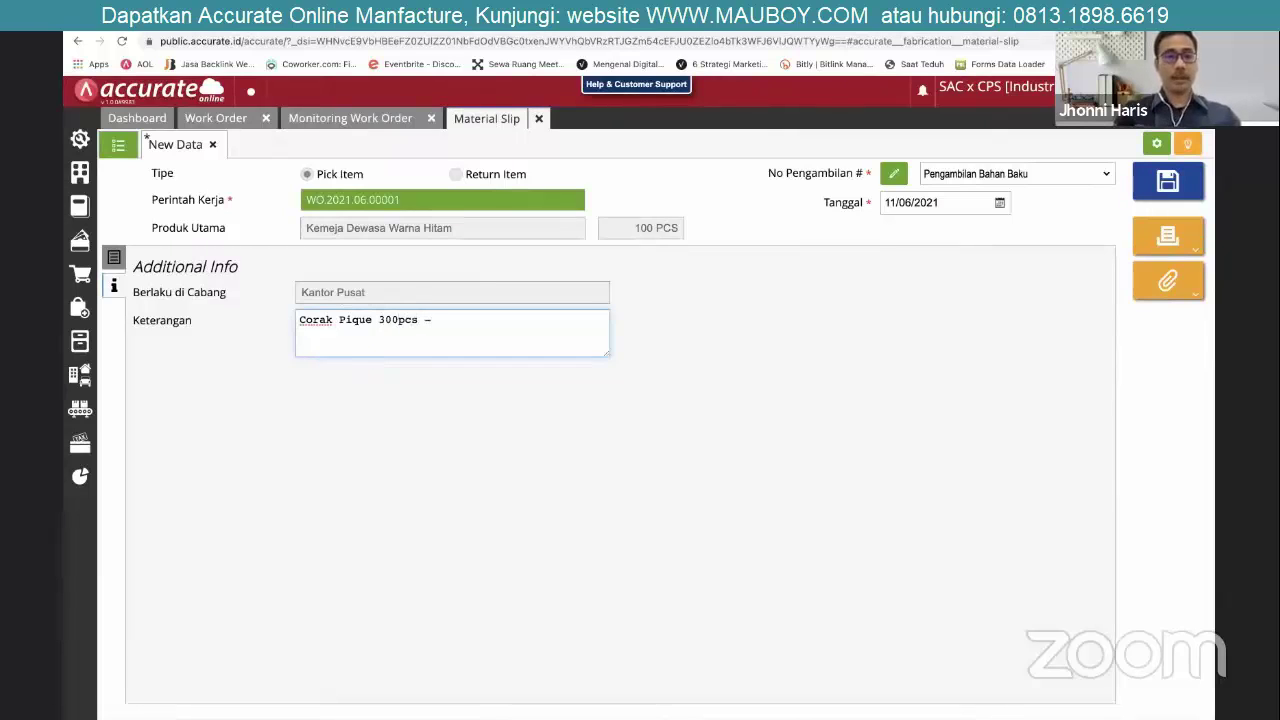
{"action": "type", "text": "WPK"}
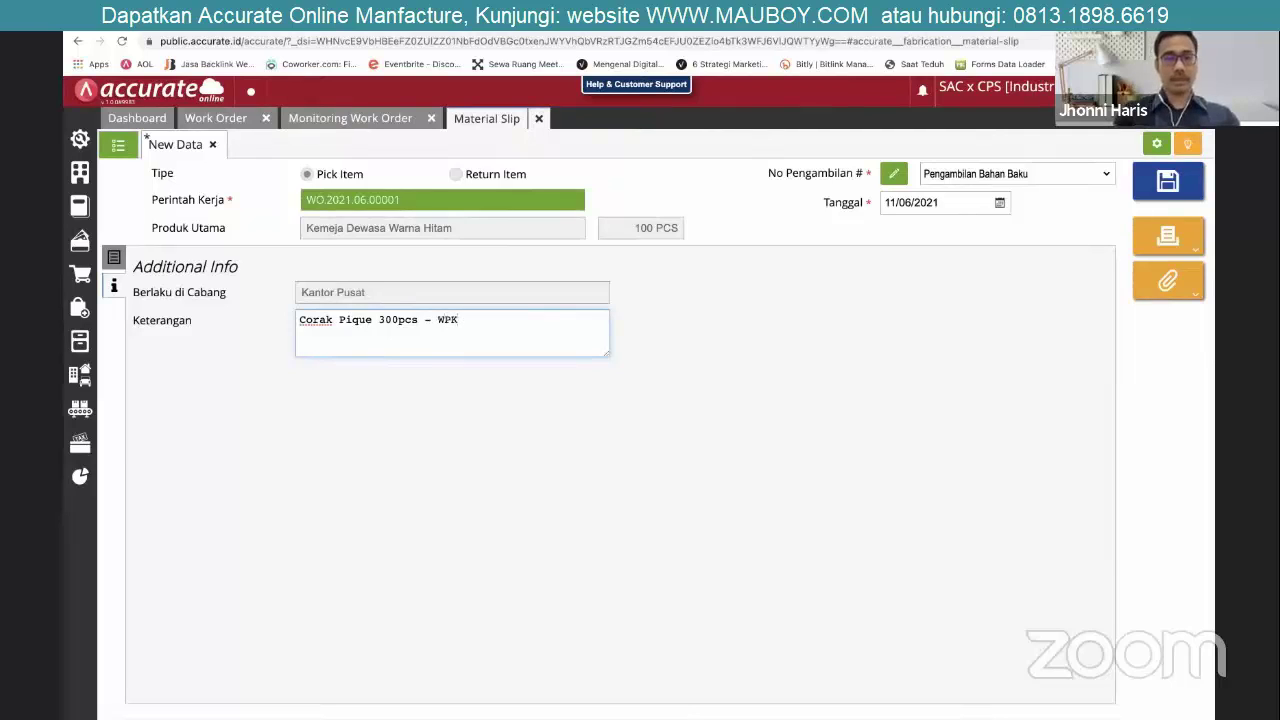
{"action": "key", "text": "BackSpace"}
{"action": "key", "text": "BackSpace"}
{"action": "key", "text": "BackSpace"}
{"action": "type", "text": "SPK.00001"}
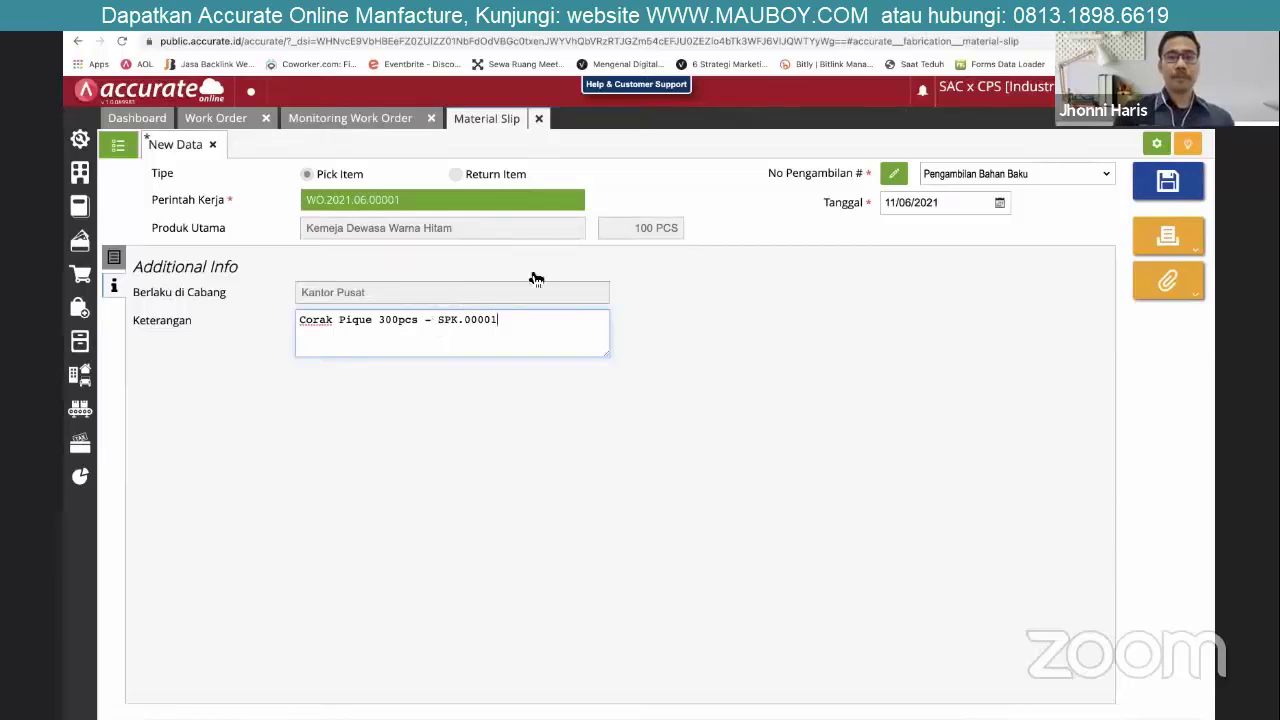
{"action": "left_click", "coordinate": [1176, 200]}
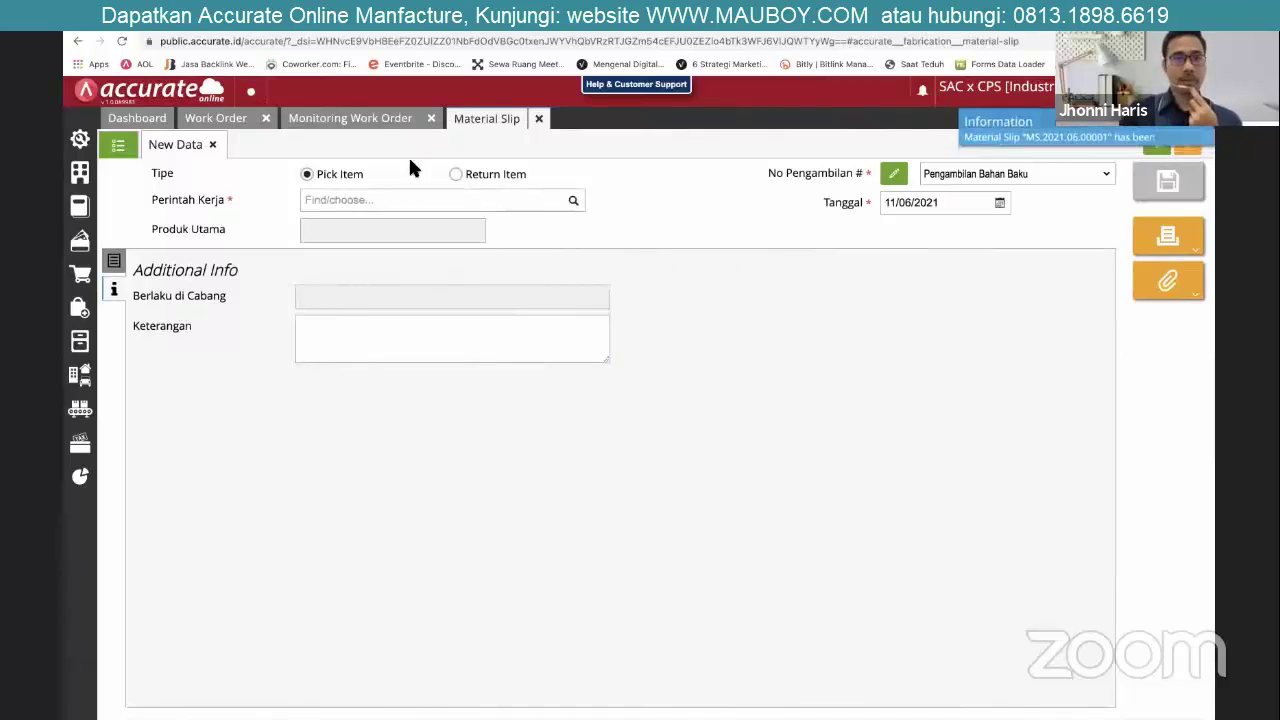
Refresh Monitoring Work Order and check the progress of the work order's process stages.
{"action": "left_click", "coordinate": [346, 118]}
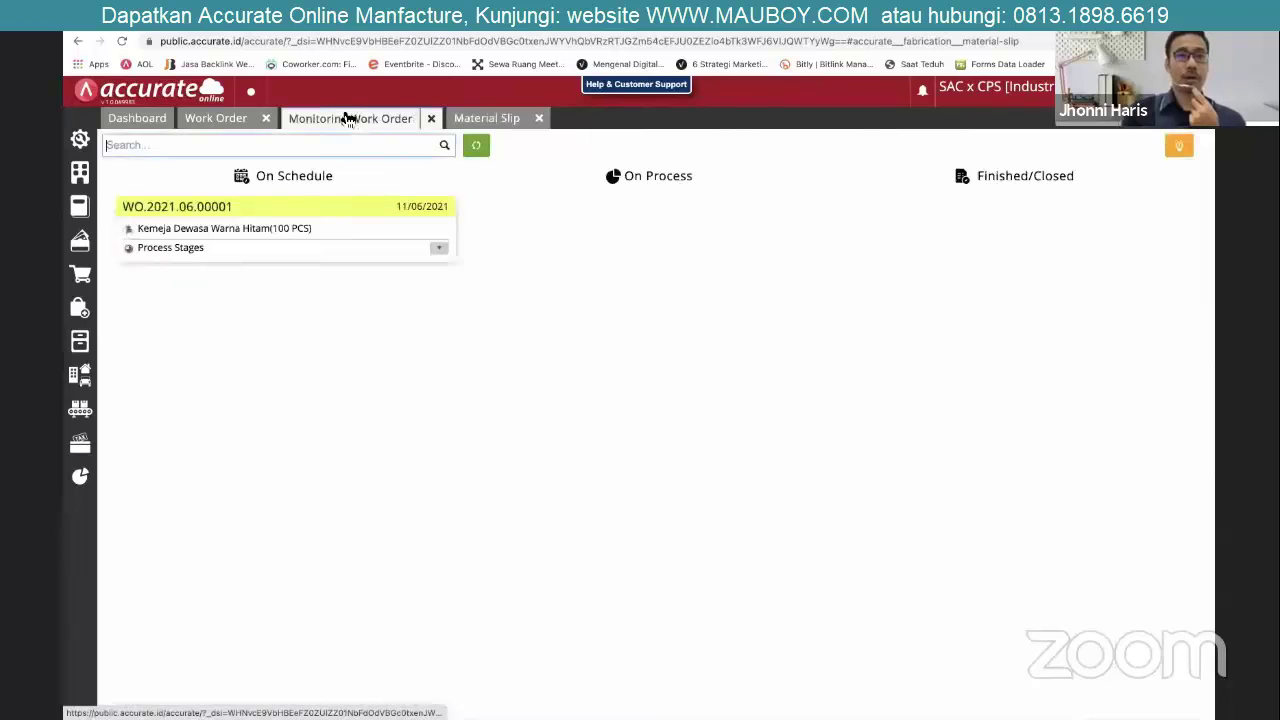
{"action": "left_click", "coordinate": [479, 148]}
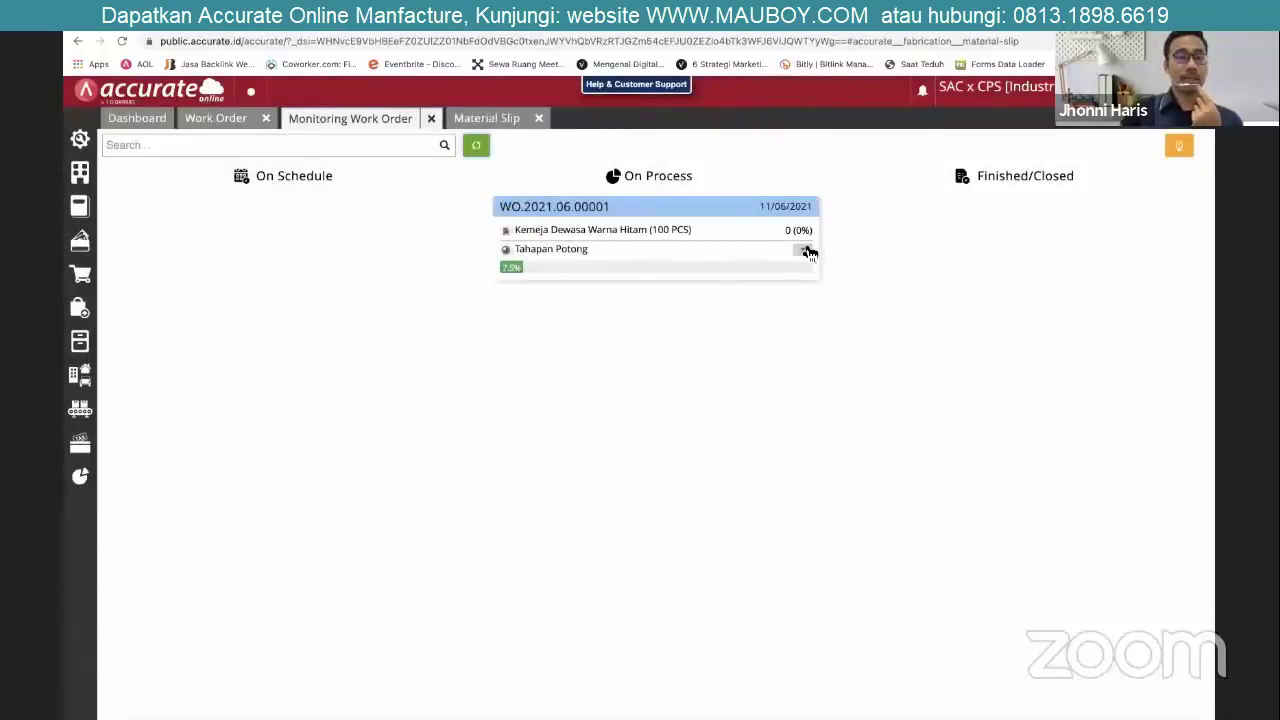
{"action": "left_click", "coordinate": [806, 250]}
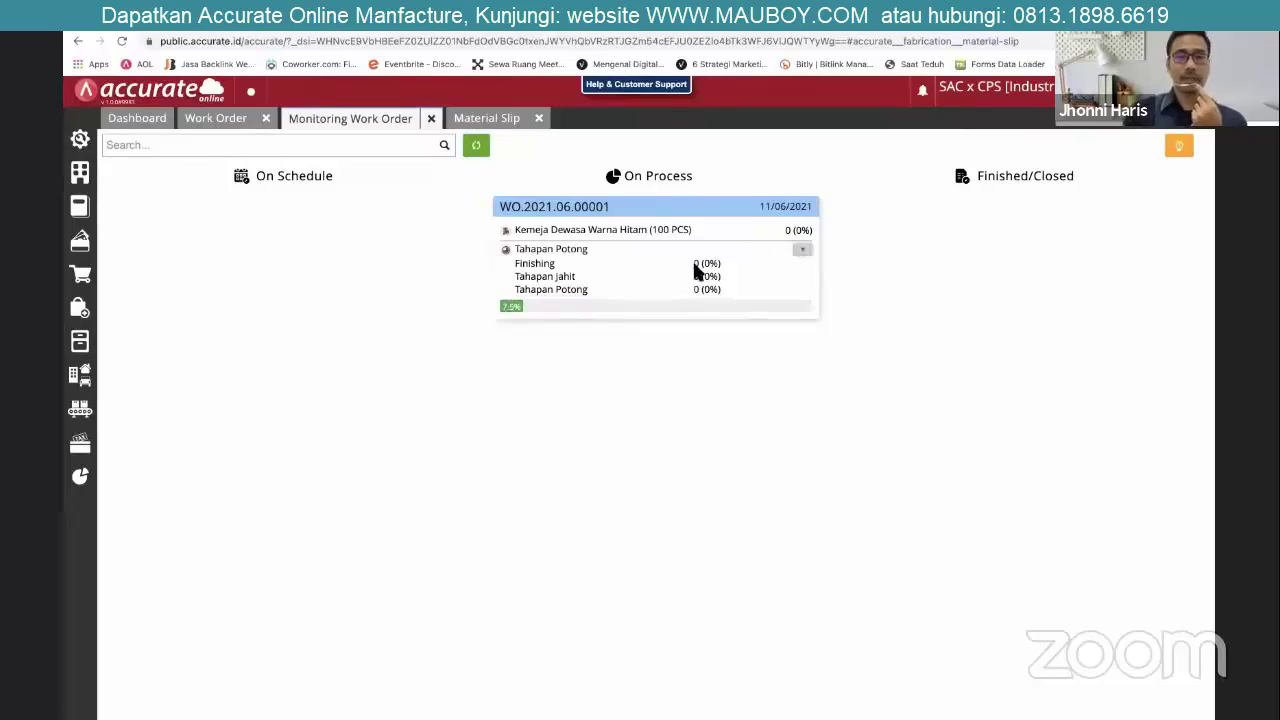
{"action": "left_click", "coordinate": [78, 409]}
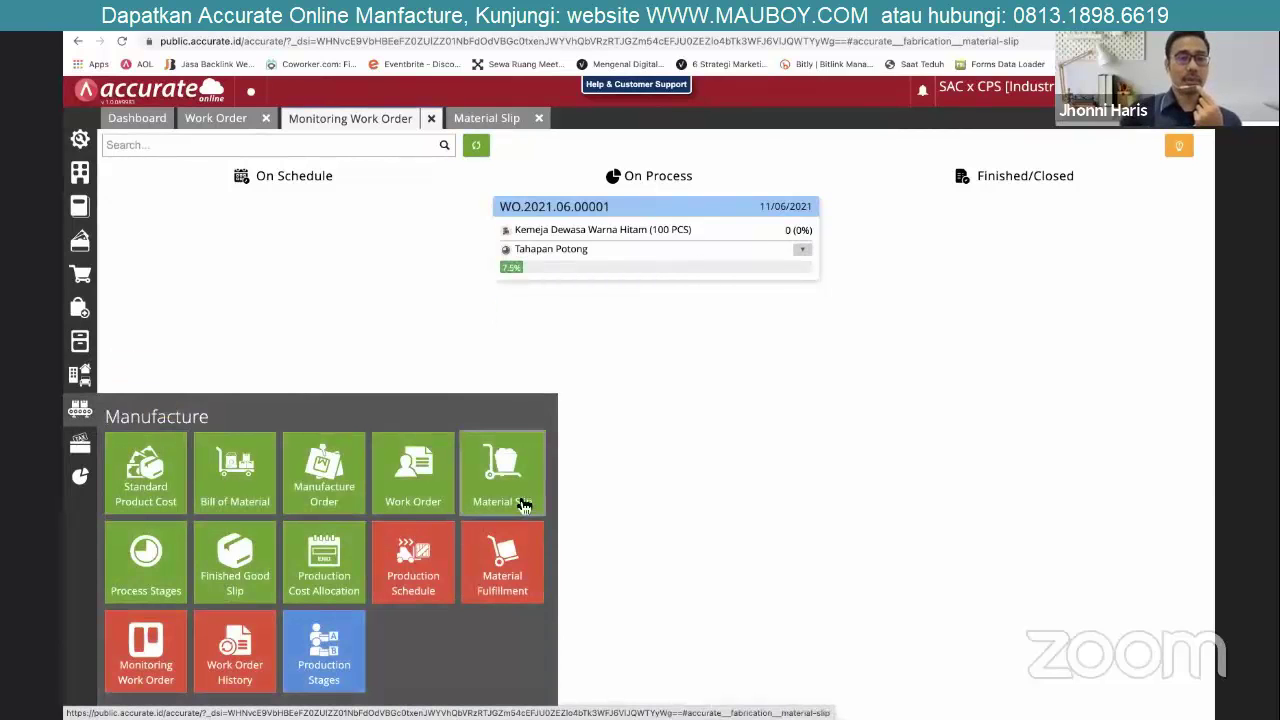
{"action": "left_click", "coordinate": [516, 278]}
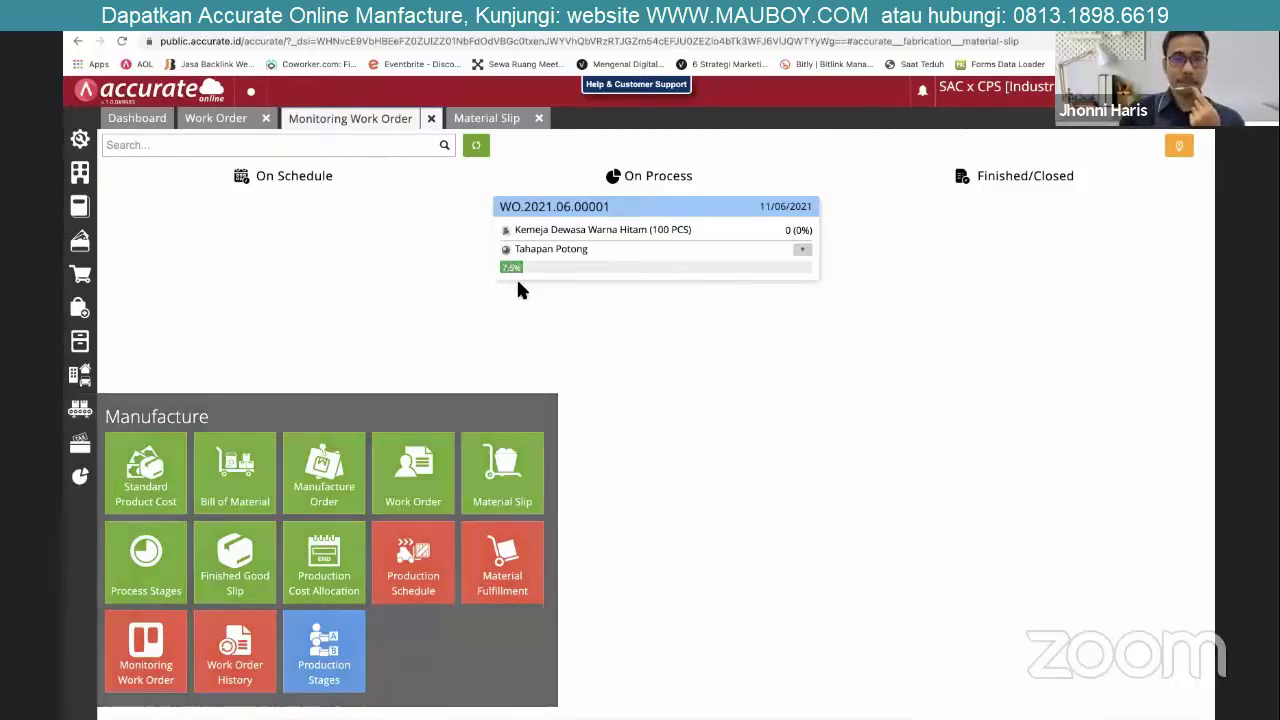
Review the Kemeja Dewasa Warna Hitam work order in Work Order History, and return to Monitoring Work Order.
{"action": "left_click", "coordinate": [82, 406]}
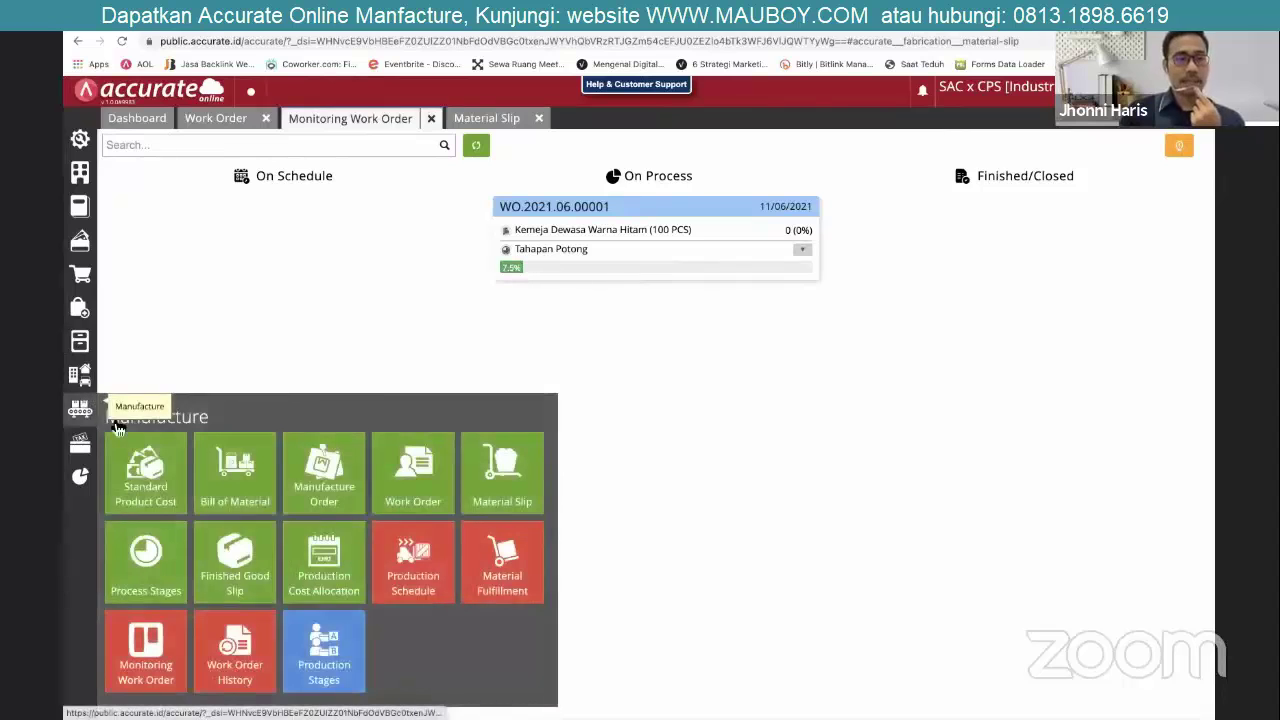
{"action": "left_click", "coordinate": [240, 662]}
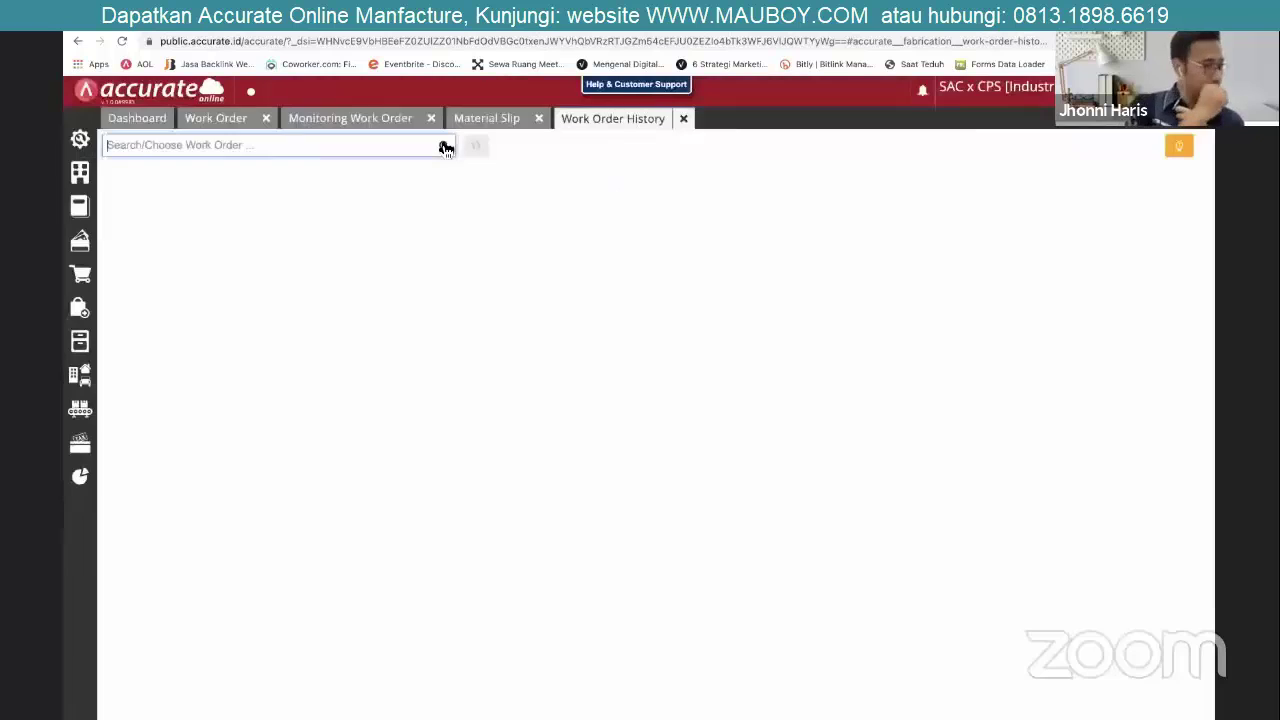
{"action": "left_click", "coordinate": [441, 142]}
{"action": "left_click", "coordinate": [395, 195]}
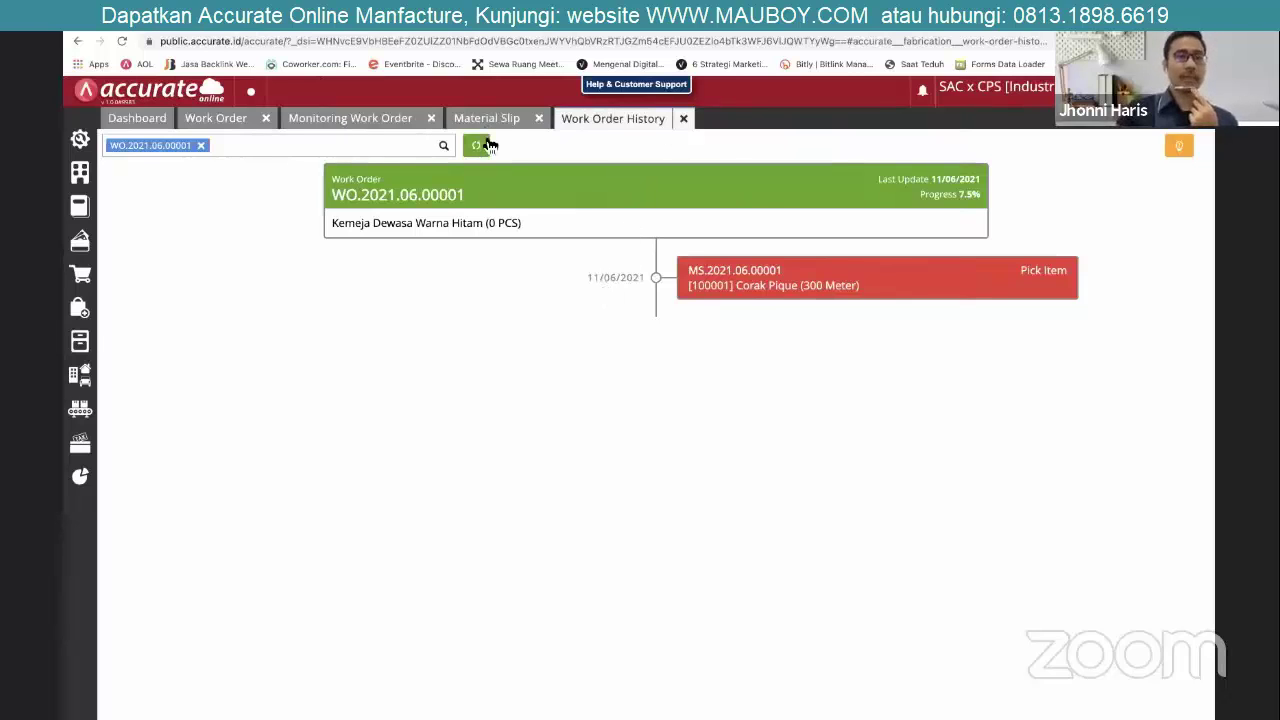
{"action": "left_click", "coordinate": [384, 121]}
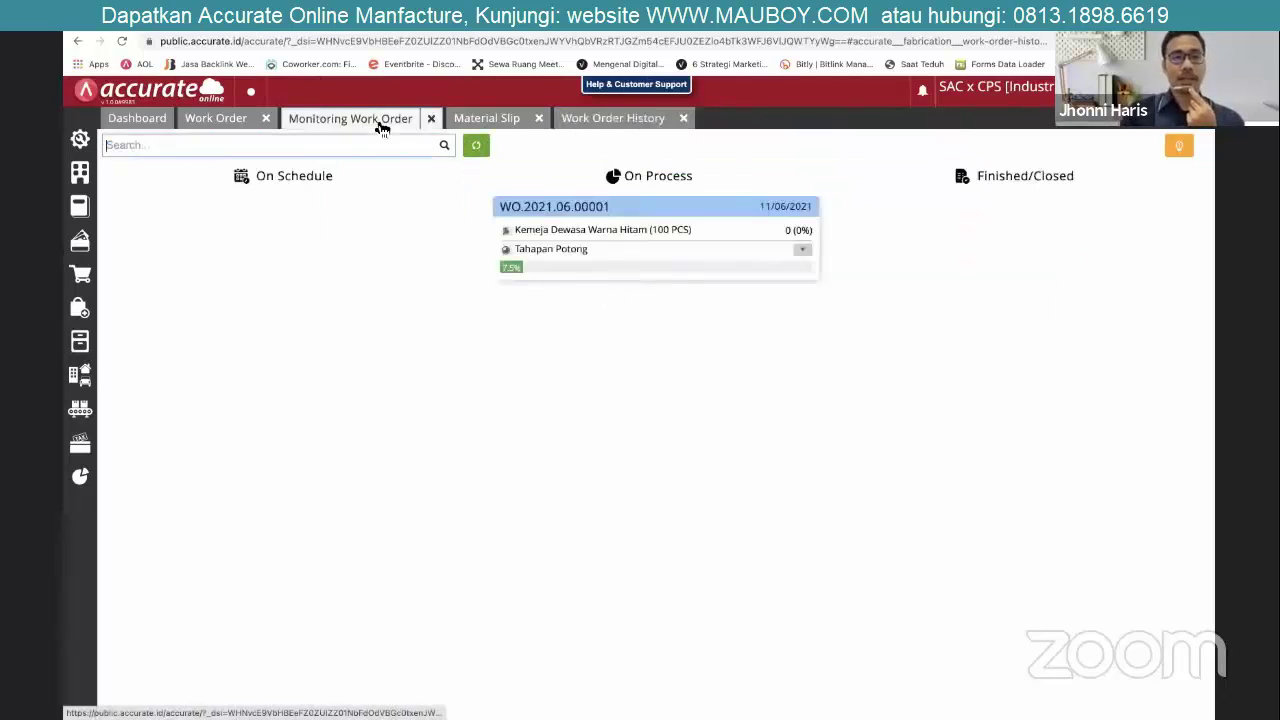
Close the Material Slip form and open a new Process Stages entry in the Manufacture module.
{"action": "left_click", "coordinate": [472, 120]}
{"action": "left_click", "coordinate": [538, 118]}
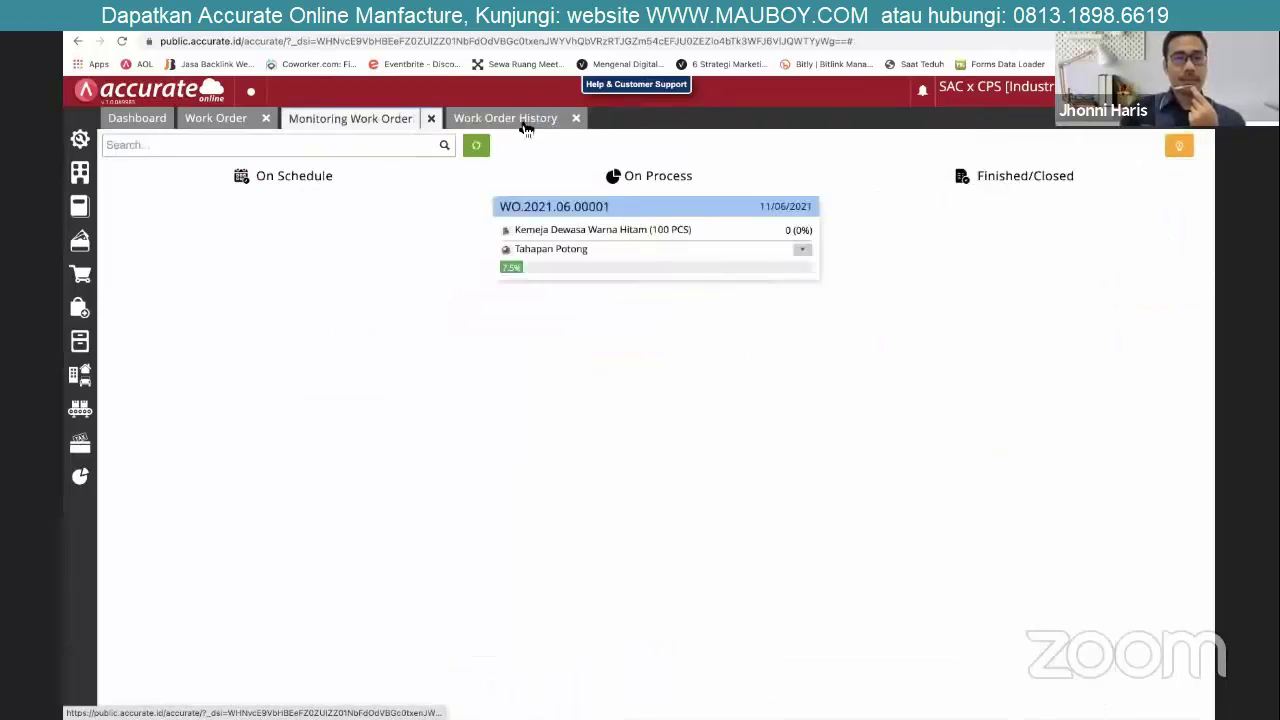
{"action": "left_click", "coordinate": [80, 340]}
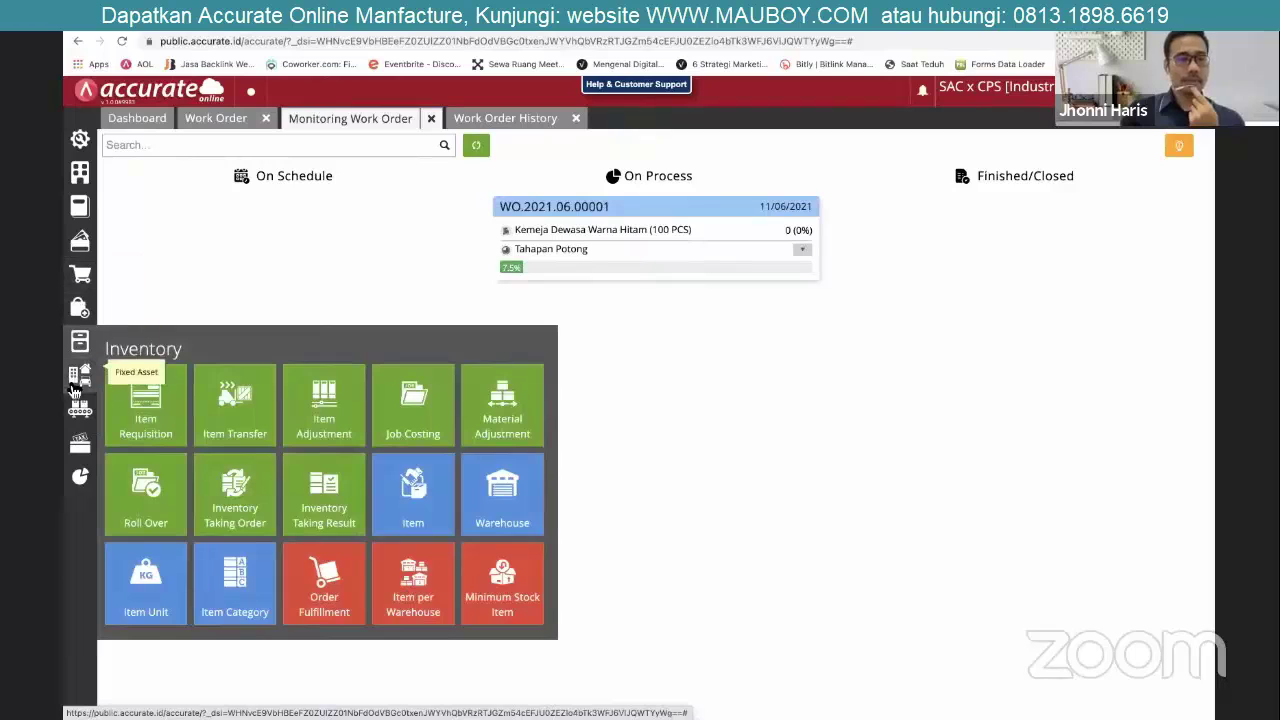
{"action": "left_click", "coordinate": [78, 414]}
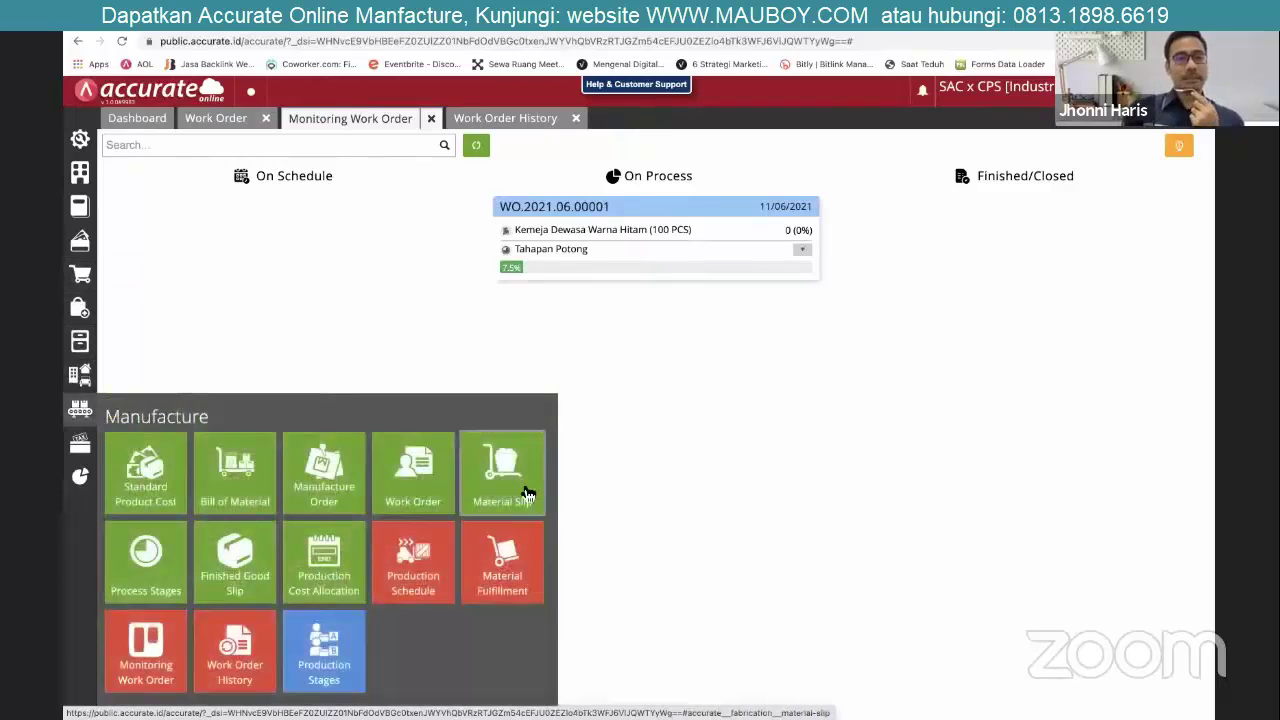
{"action": "left_click", "coordinate": [131, 598]}
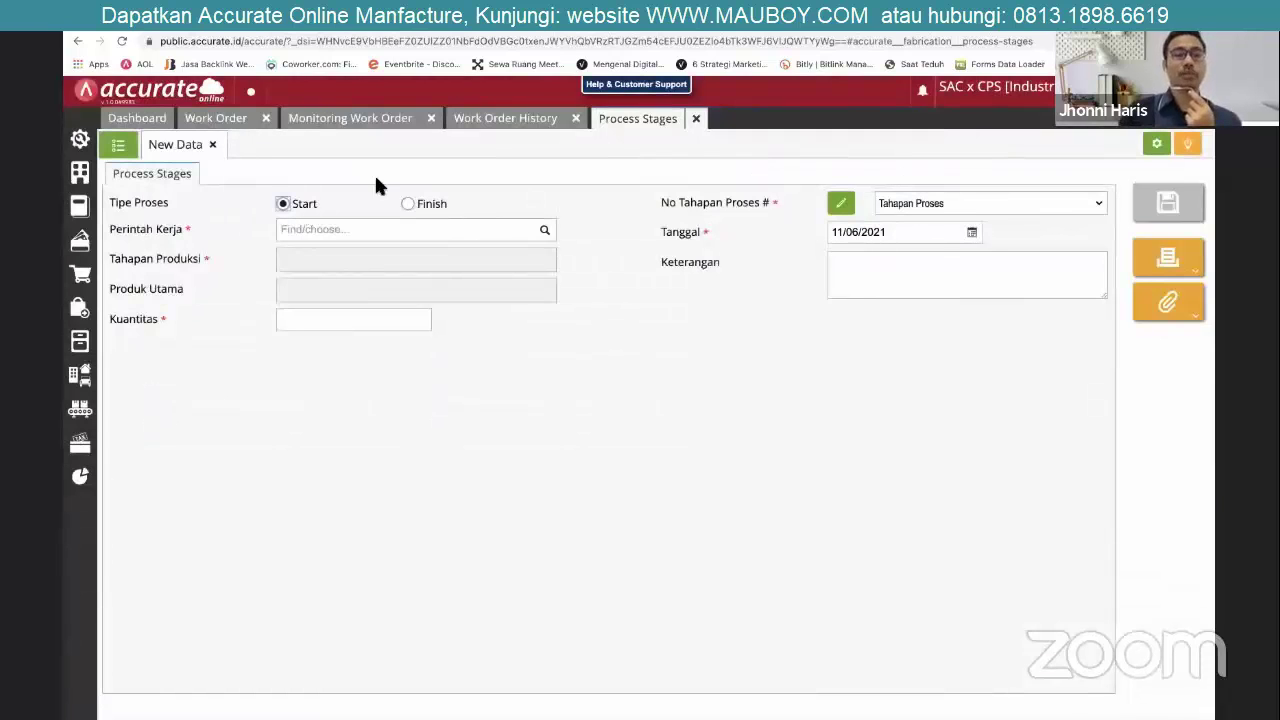
Set the process type to Finish for the Kemeja Dewasa Warna Hitam work order and choose the Tahapan Potong stage.
{"action": "left_click", "coordinate": [408, 204]}
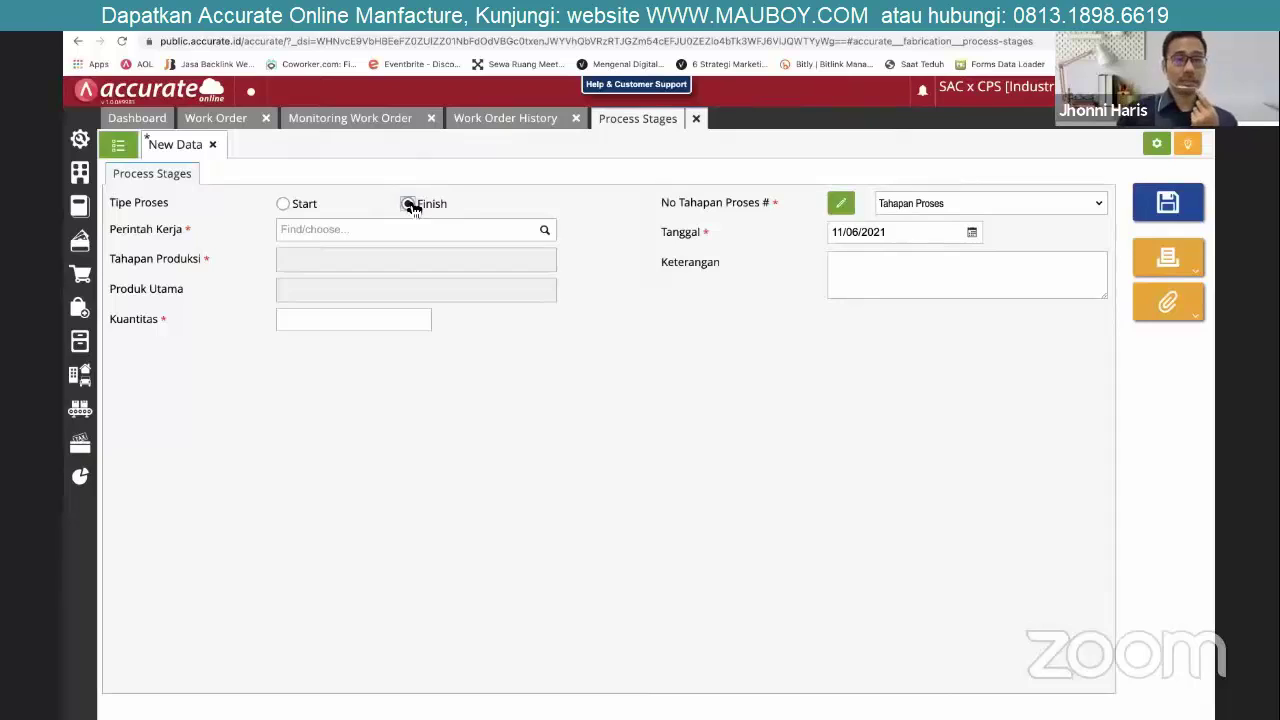
{"action": "left_click", "coordinate": [546, 232]}
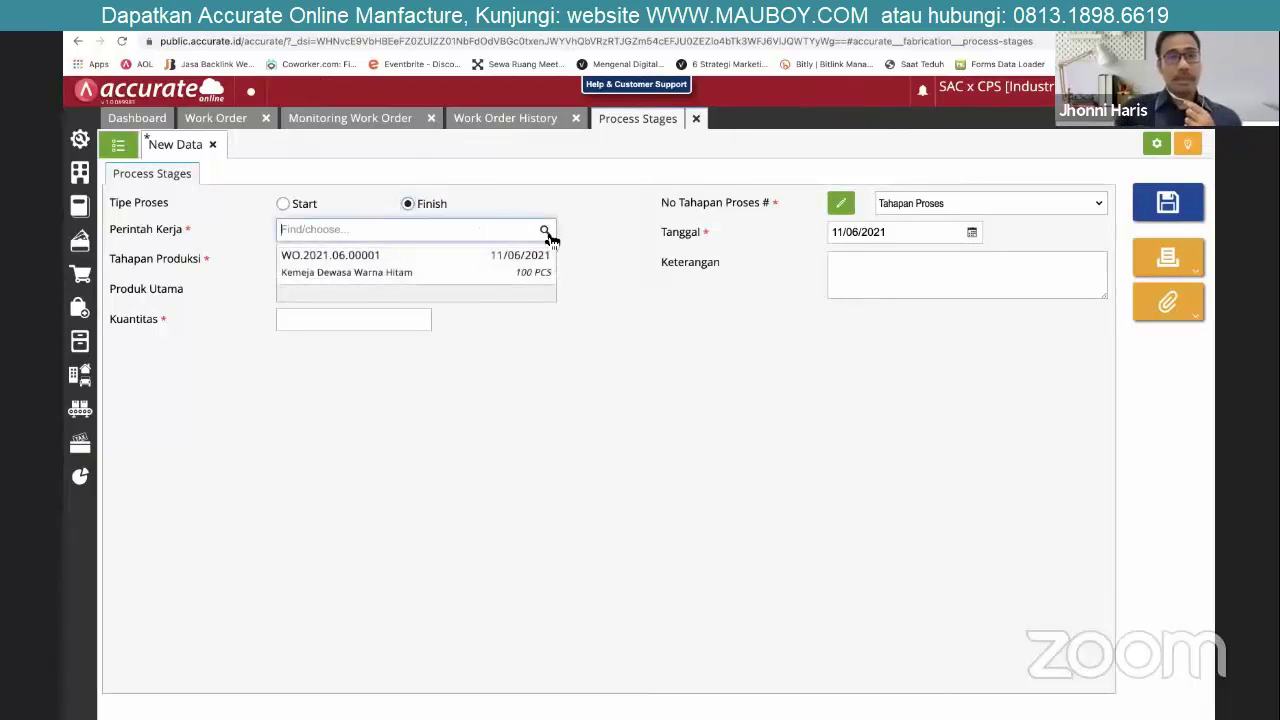
{"action": "left_click", "coordinate": [449, 272]}
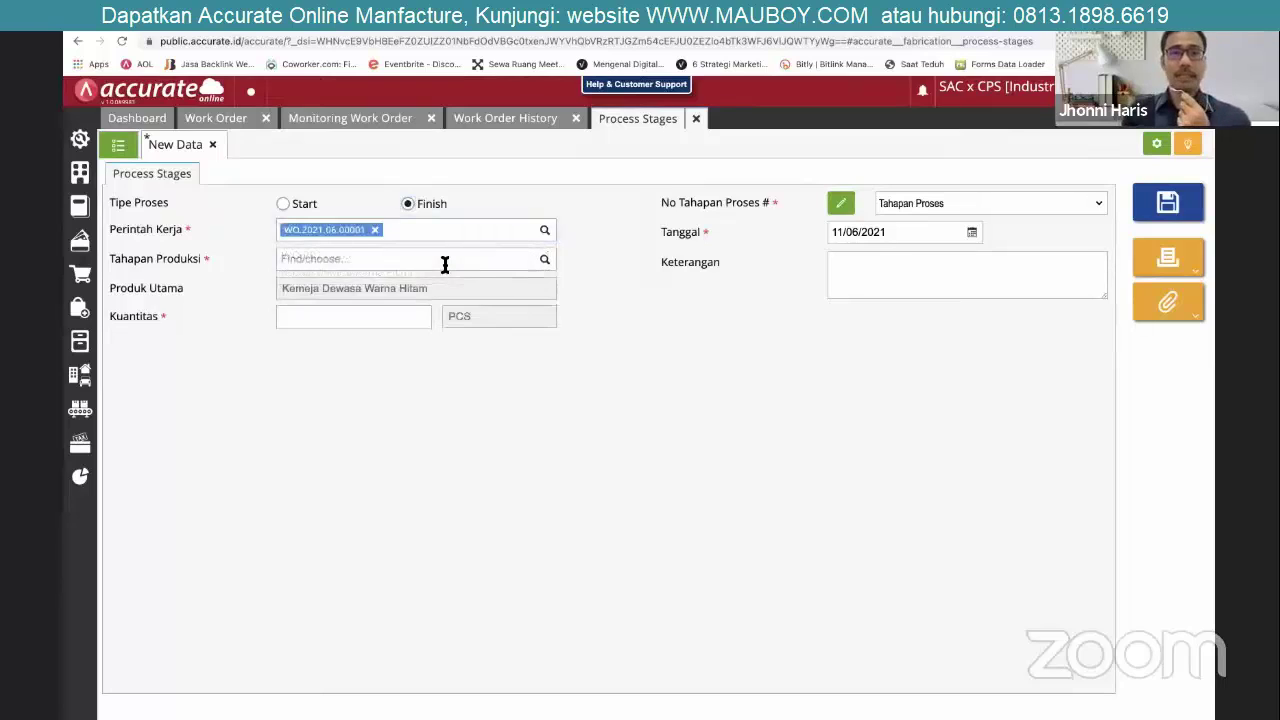
{"action": "left_click", "coordinate": [545, 261]}
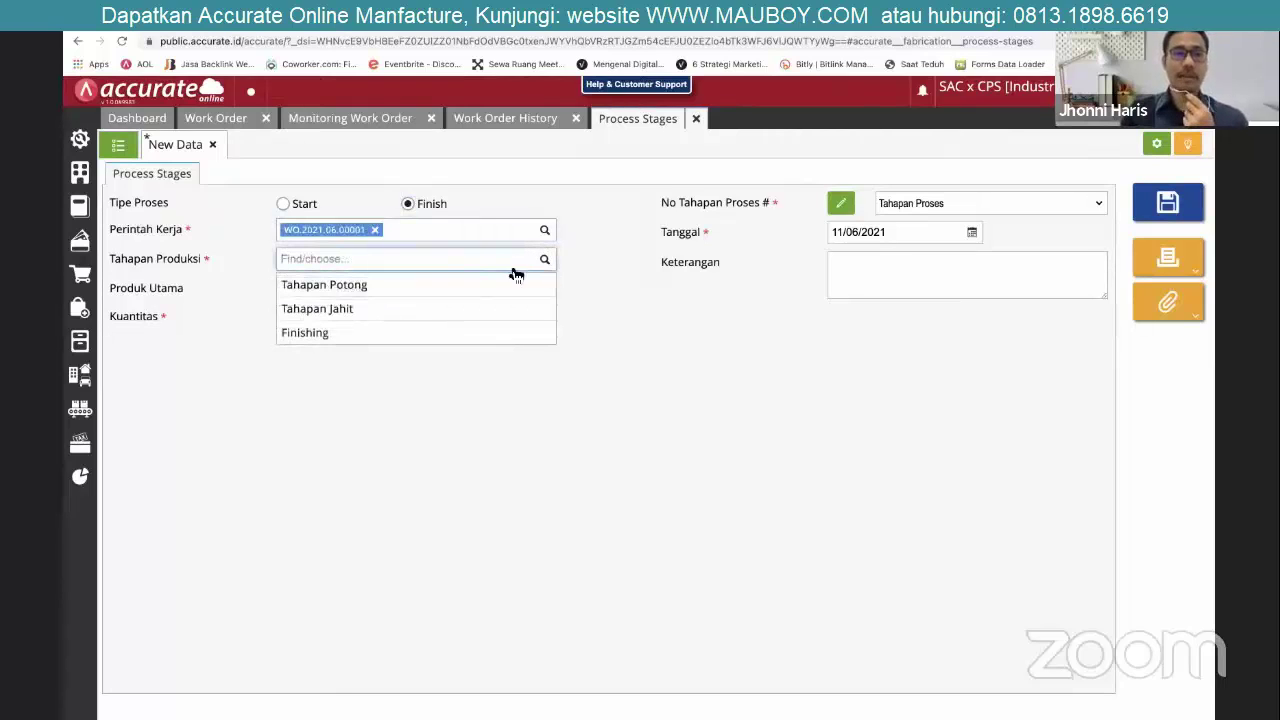
{"action": "left_click", "coordinate": [470, 288]}
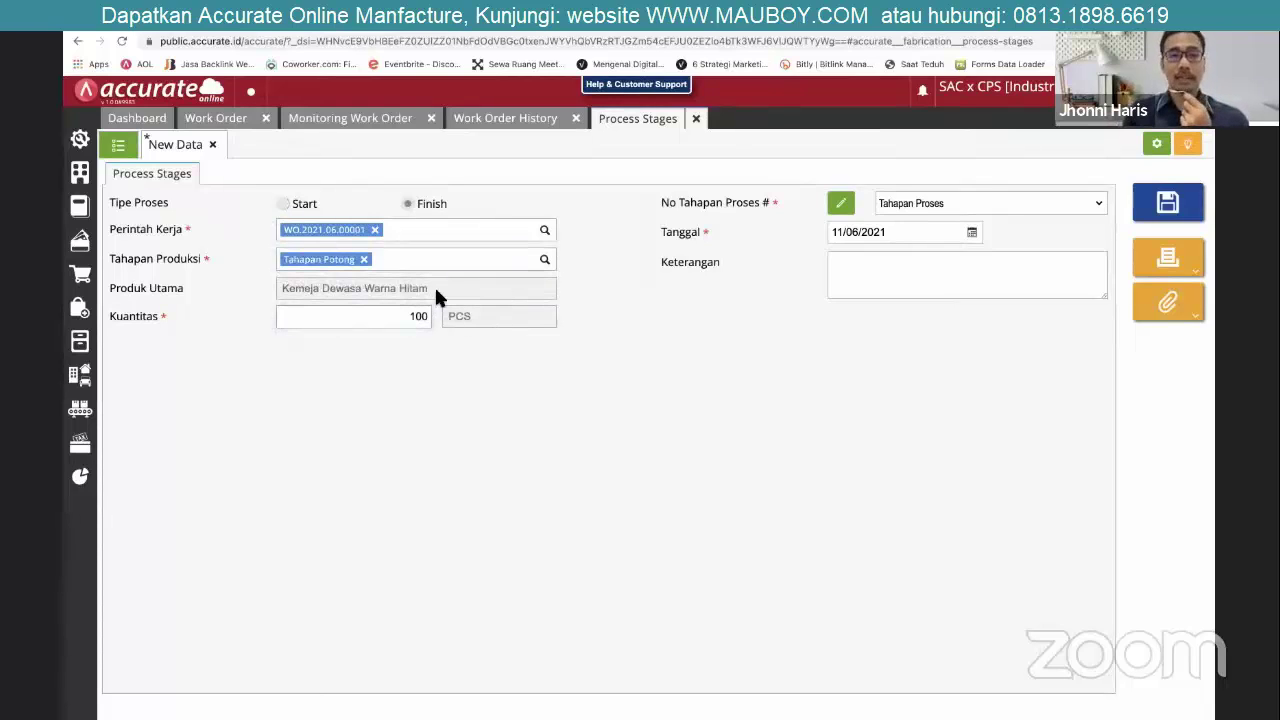
Enter "Proses Potong , Kain corak pique 300mtr -" followed by the SPK number as Keterangan, save the entry, and close its form.
{"action": "left_click", "coordinate": [967, 275]}
{"action": "type", "text": "Proses Potong , Kain corak pique 300mtr - SPK."}
{"action": "type", "text": "00001"}
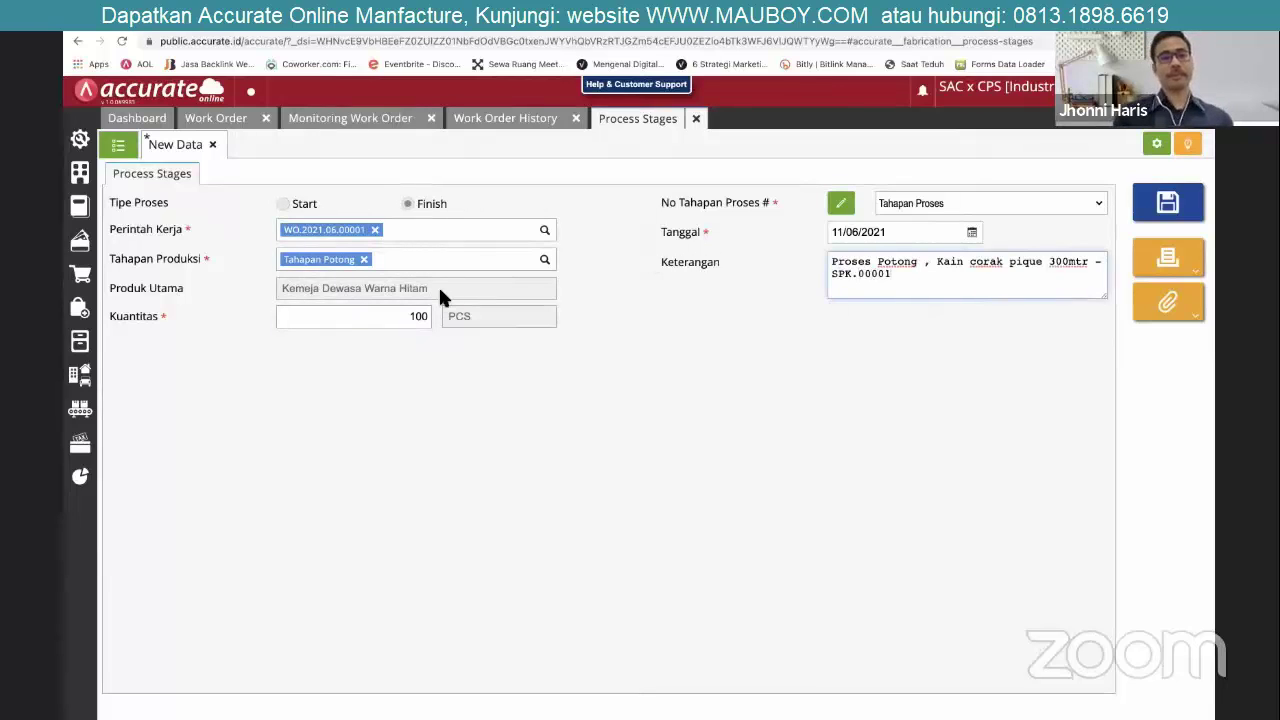
{"action": "left_click", "coordinate": [1187, 213]}
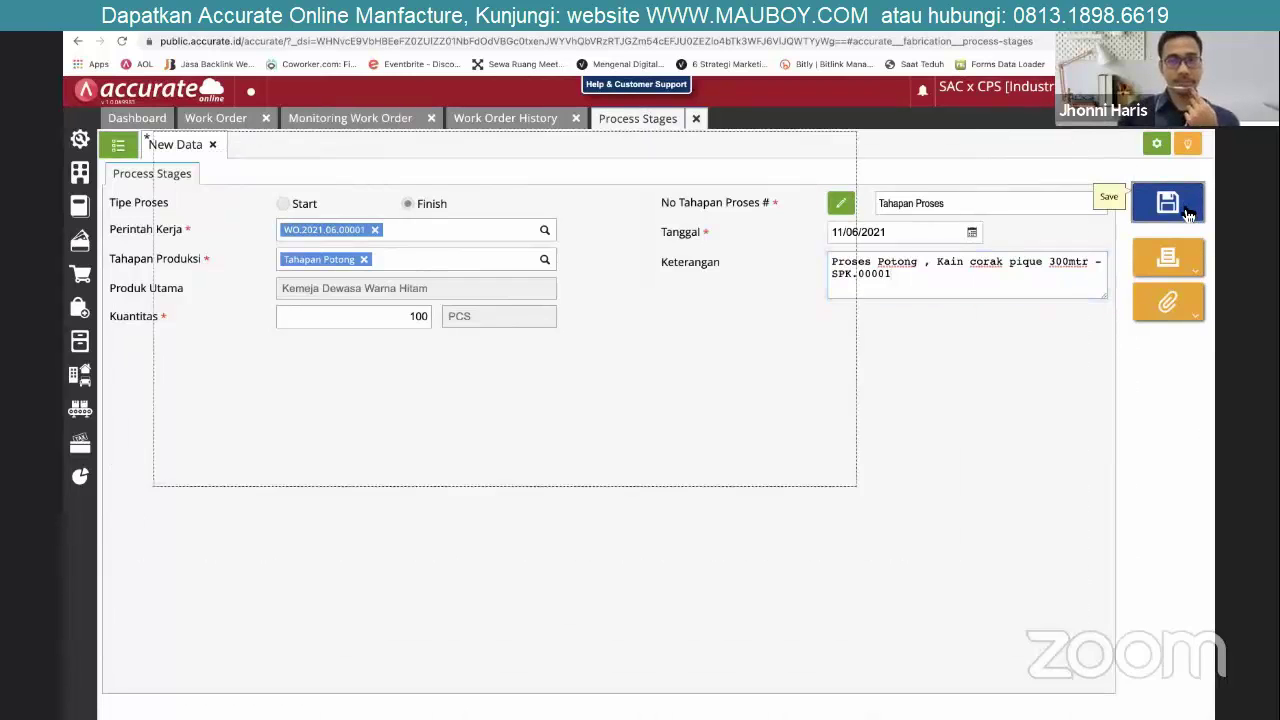
{"action": "left_click", "coordinate": [213, 144]}
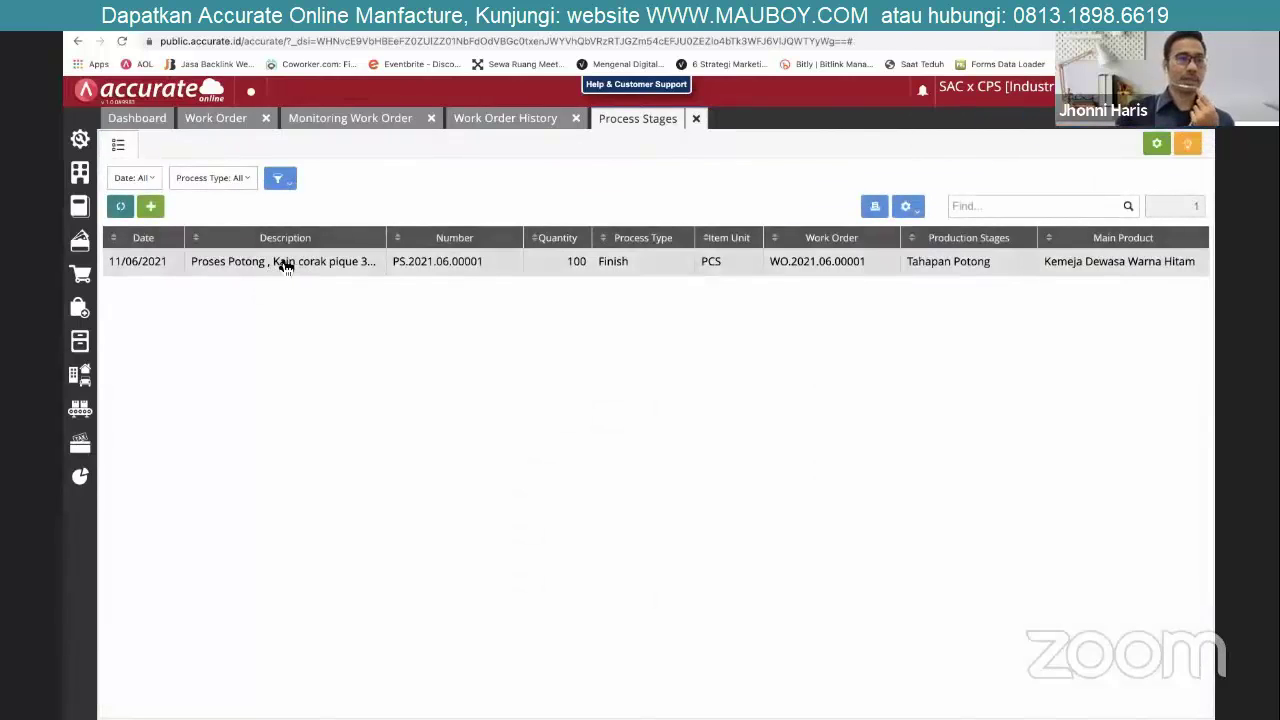
Refresh Monitoring Work Order and expand the work order's stages to examine the progress of each one.
{"action": "left_click", "coordinate": [374, 122]}
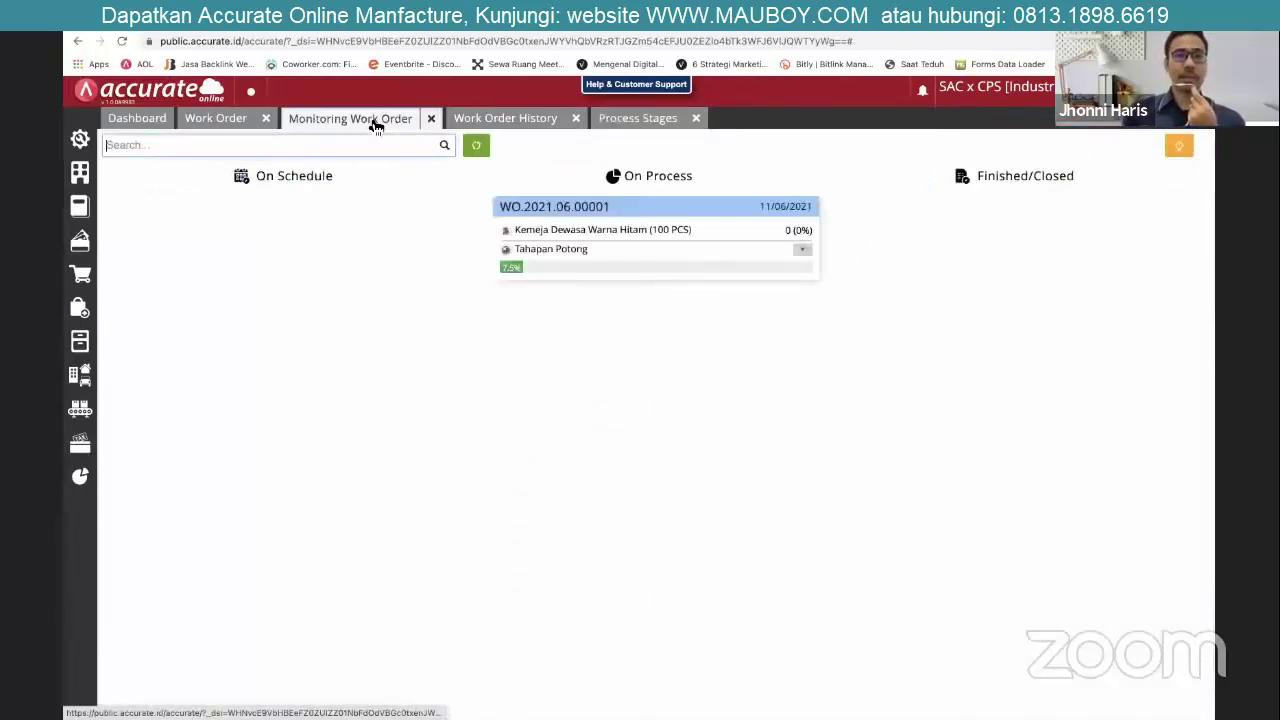
{"action": "left_click", "coordinate": [477, 146]}
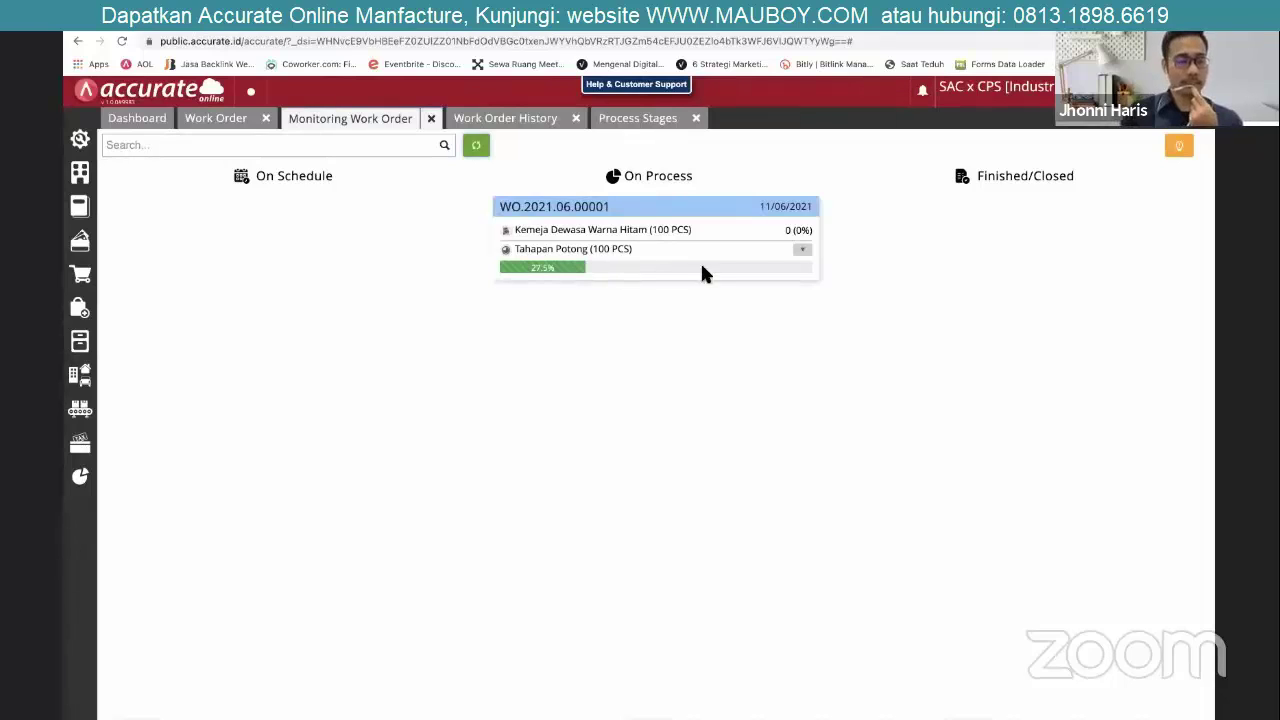
{"action": "left_click", "coordinate": [804, 256]}
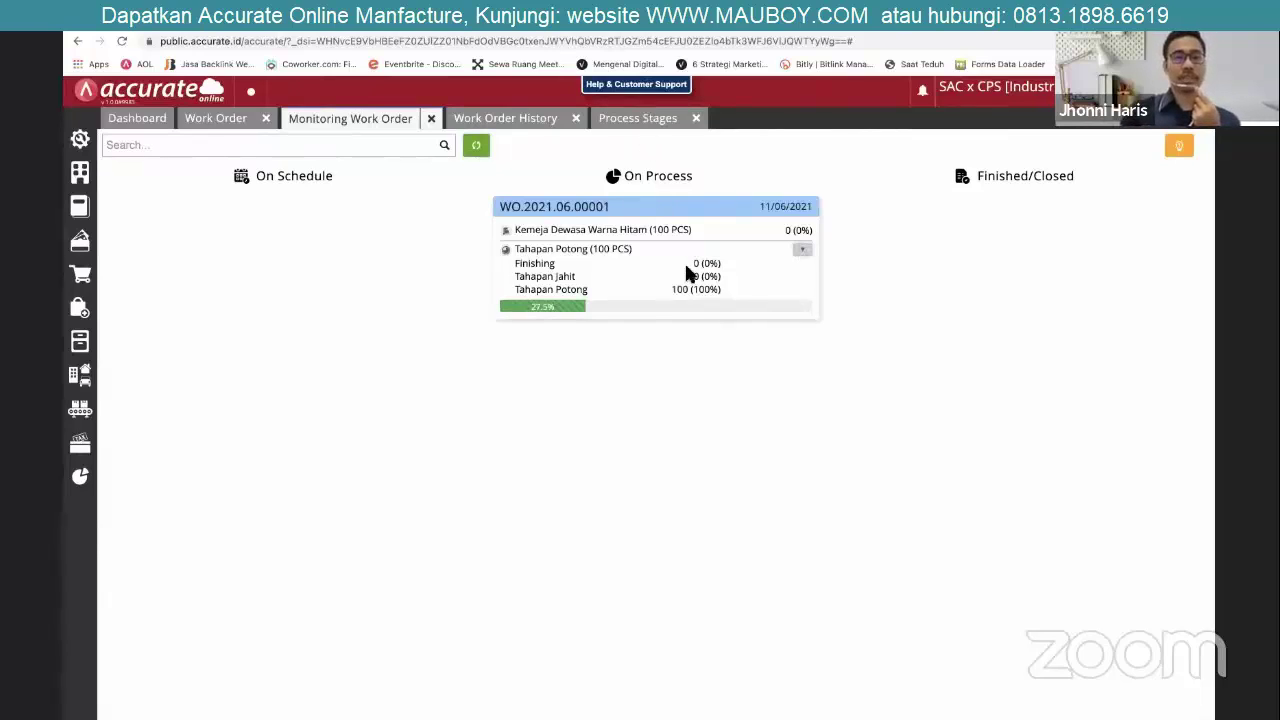
Refresh Work Order History to review the work order's recorded transactions, and return to the Work Order list.
{"action": "left_click", "coordinate": [490, 120]}
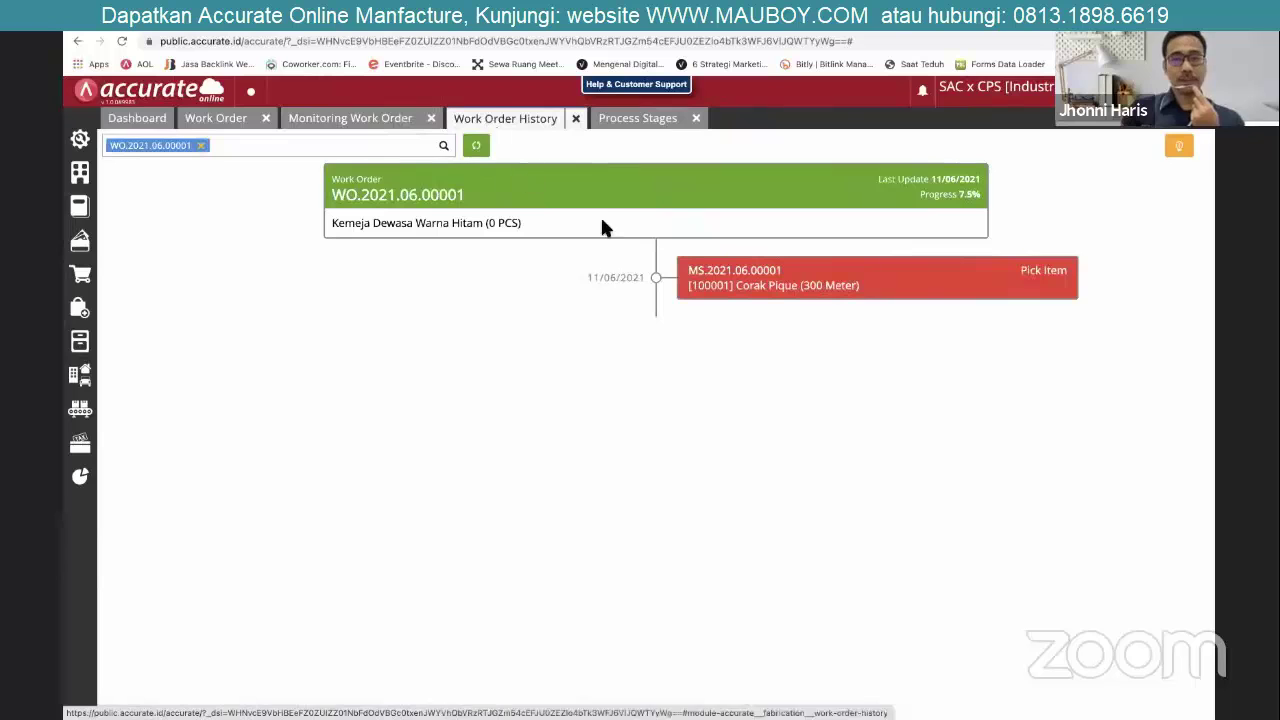
{"action": "left_click", "coordinate": [476, 145]}
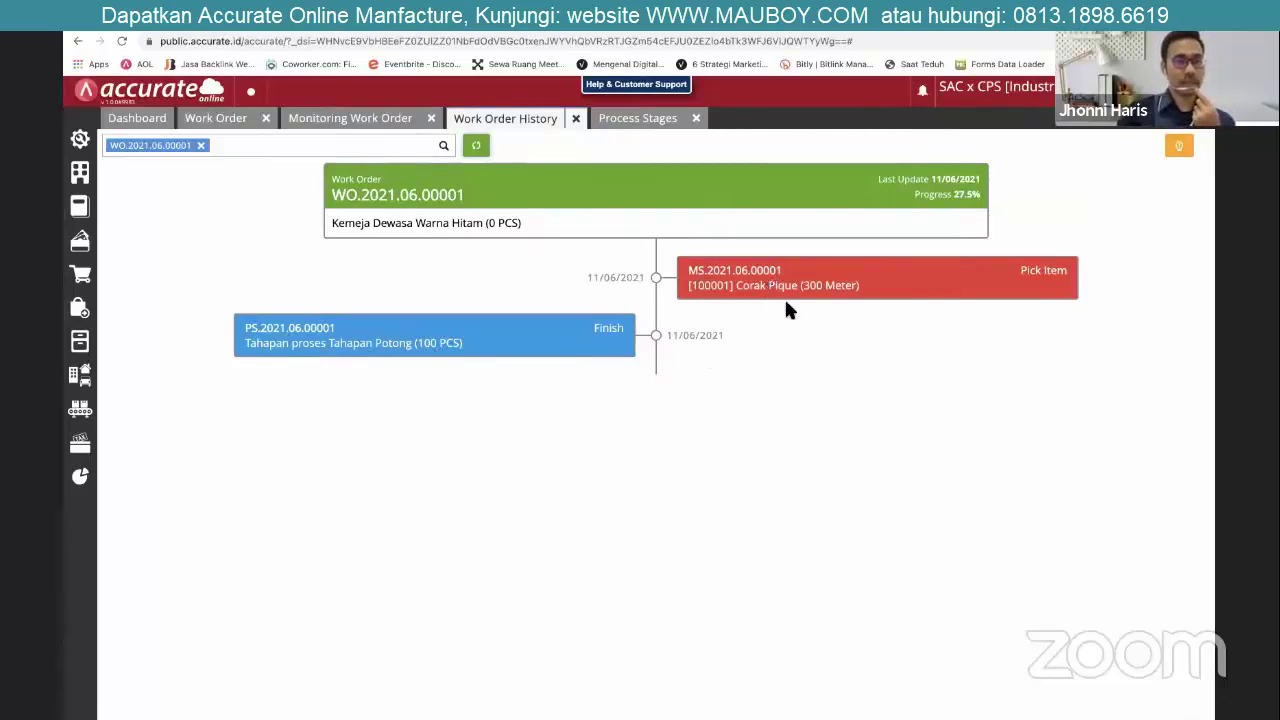
{"action": "left_click", "coordinate": [365, 119]}
{"action": "left_click", "coordinate": [216, 118]}
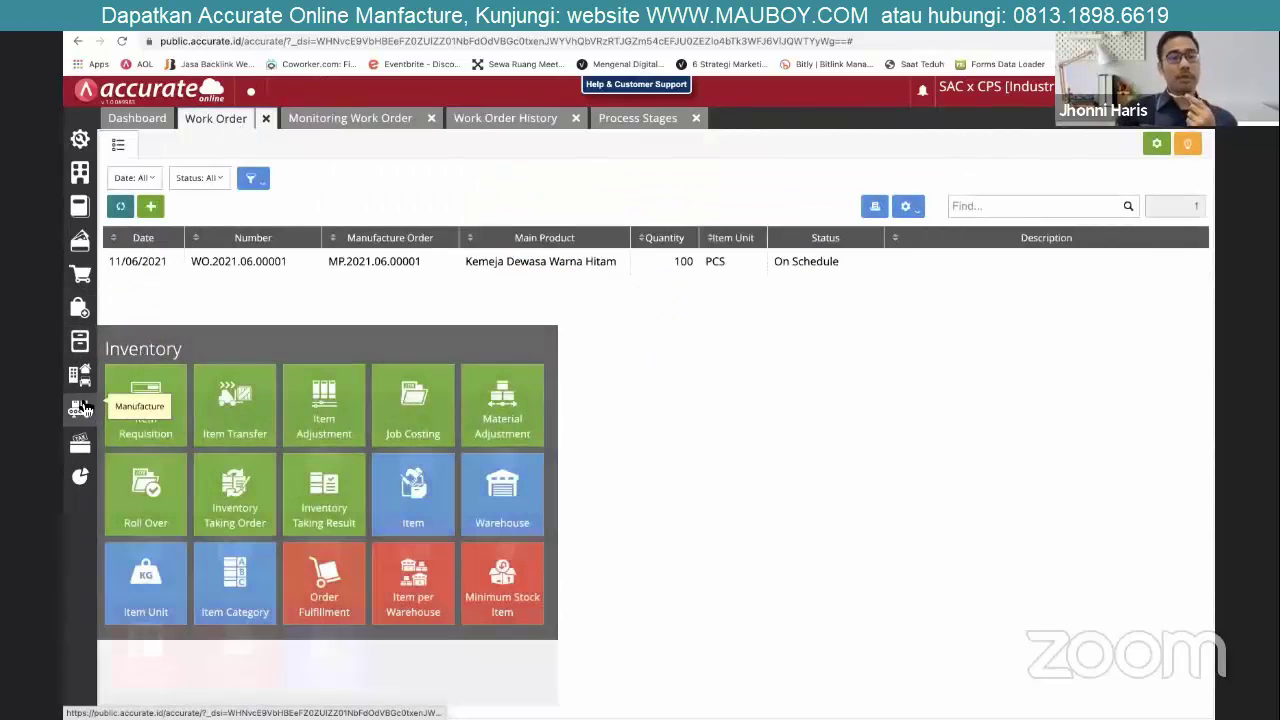
Start a new Pick Item material slip for the Kemeja Dewasa Warna Hitam work order and open its material selection by stage.
{"action": "mouse_move", "coordinate": [83, 408]}
{"action": "left_click", "coordinate": [488, 455]}
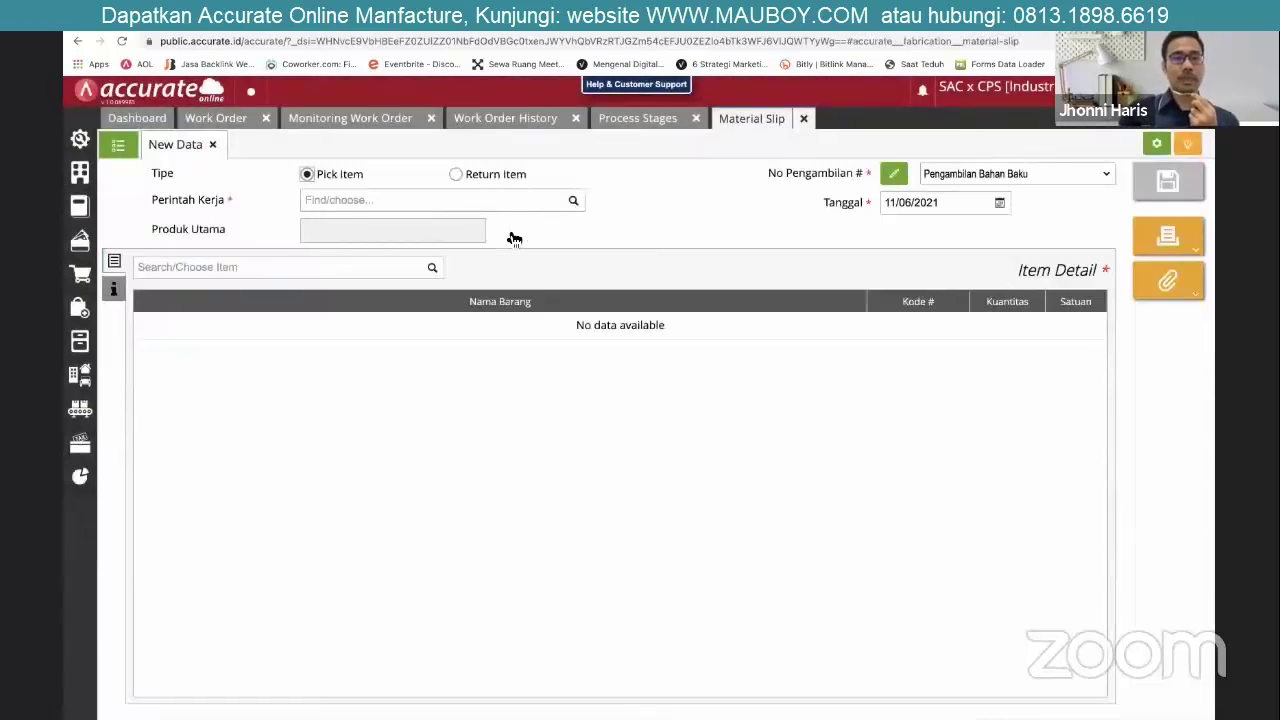
{"action": "left_click", "coordinate": [491, 277]}
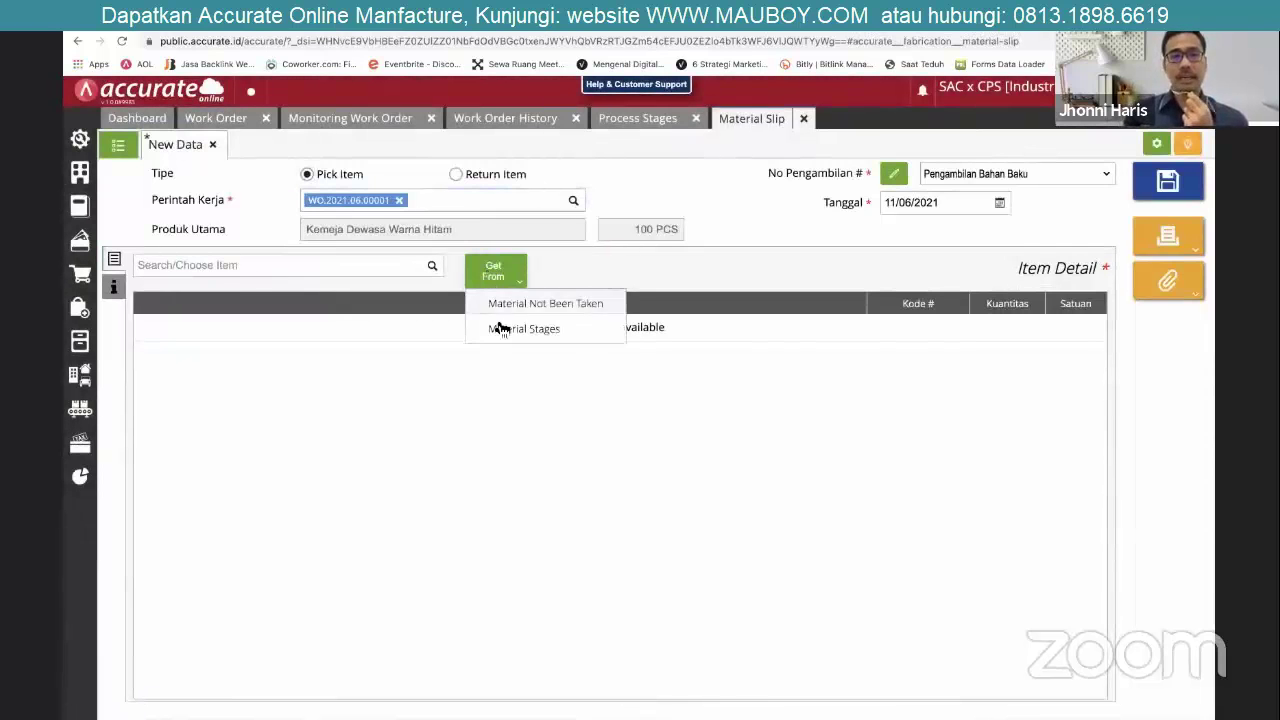
{"action": "left_click", "coordinate": [494, 327]}
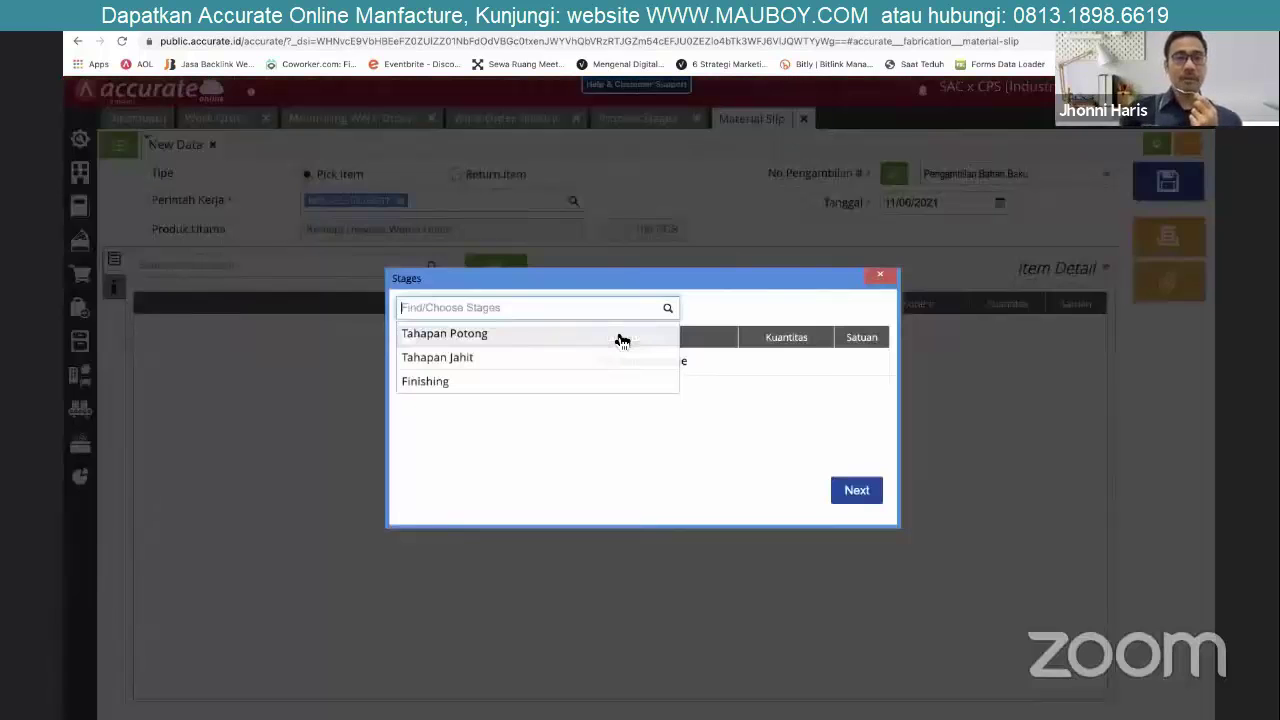
Try to load materials from the Tahapan Potong stage, and clear that stage from the selection.
{"action": "left_click", "coordinate": [620, 340]}
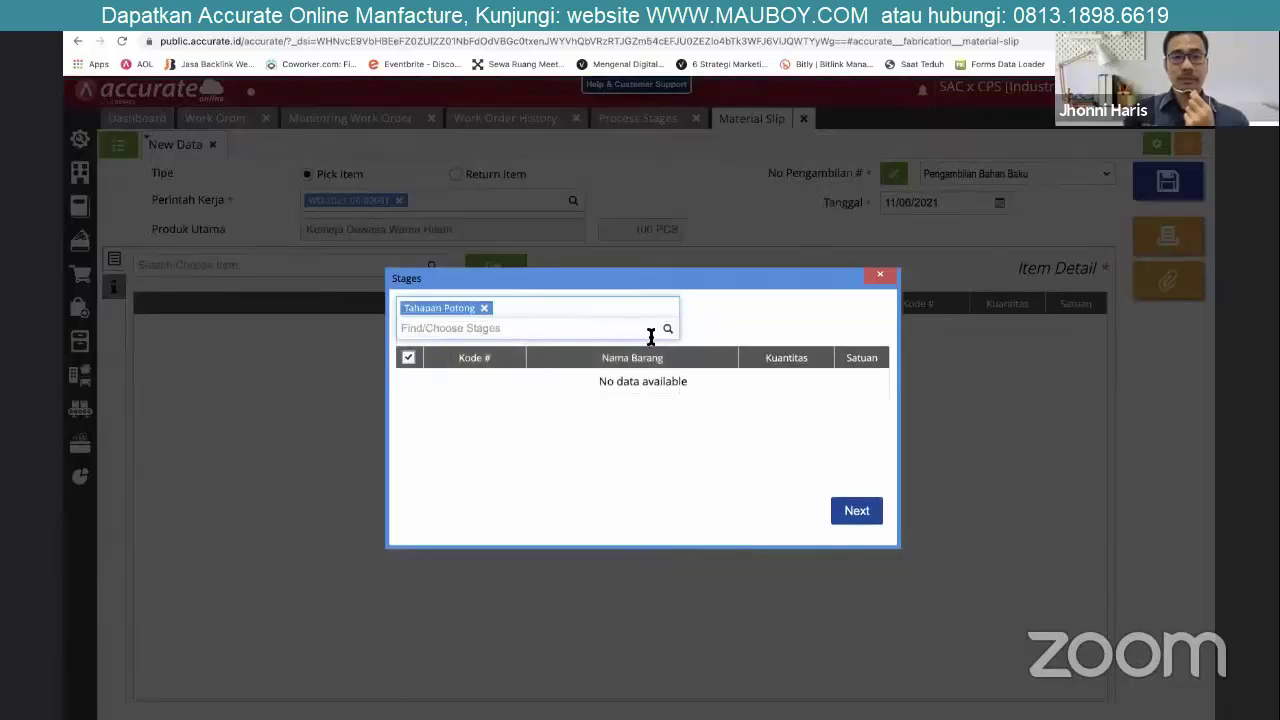
{"action": "left_click", "coordinate": [486, 309]}
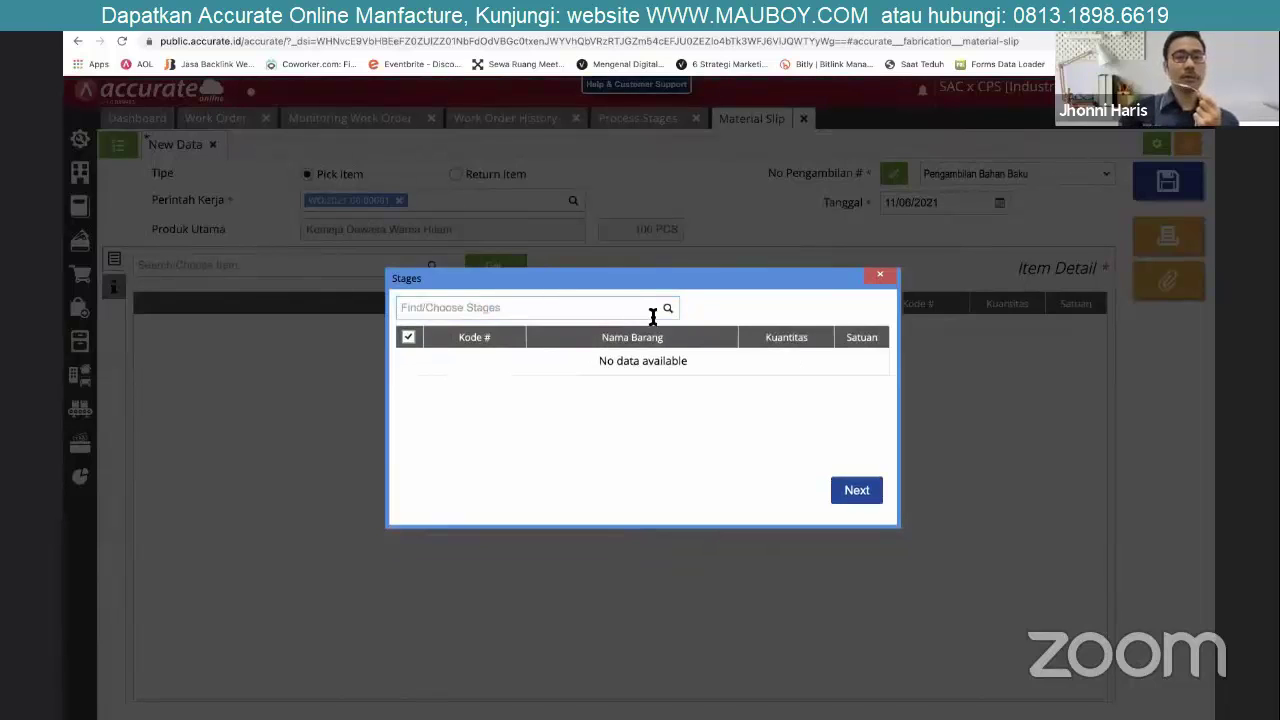
{"action": "left_click", "coordinate": [667, 312]}
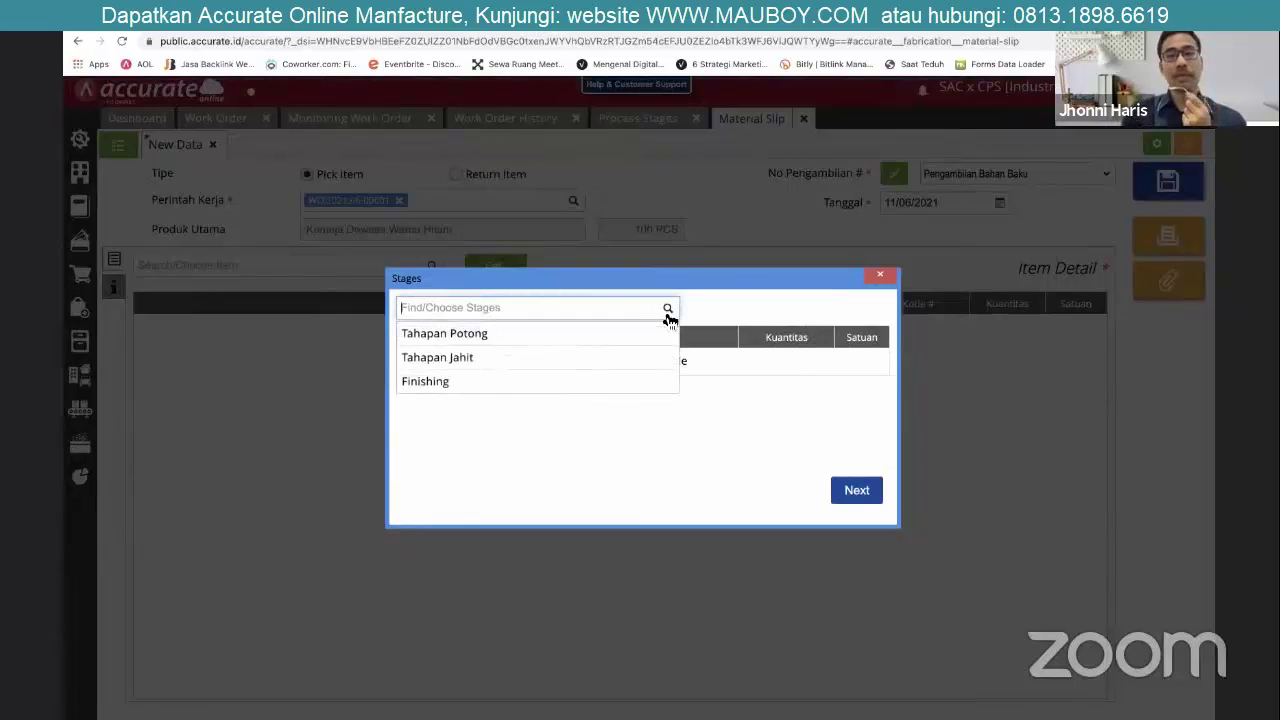
{"action": "left_click", "coordinate": [497, 343]}
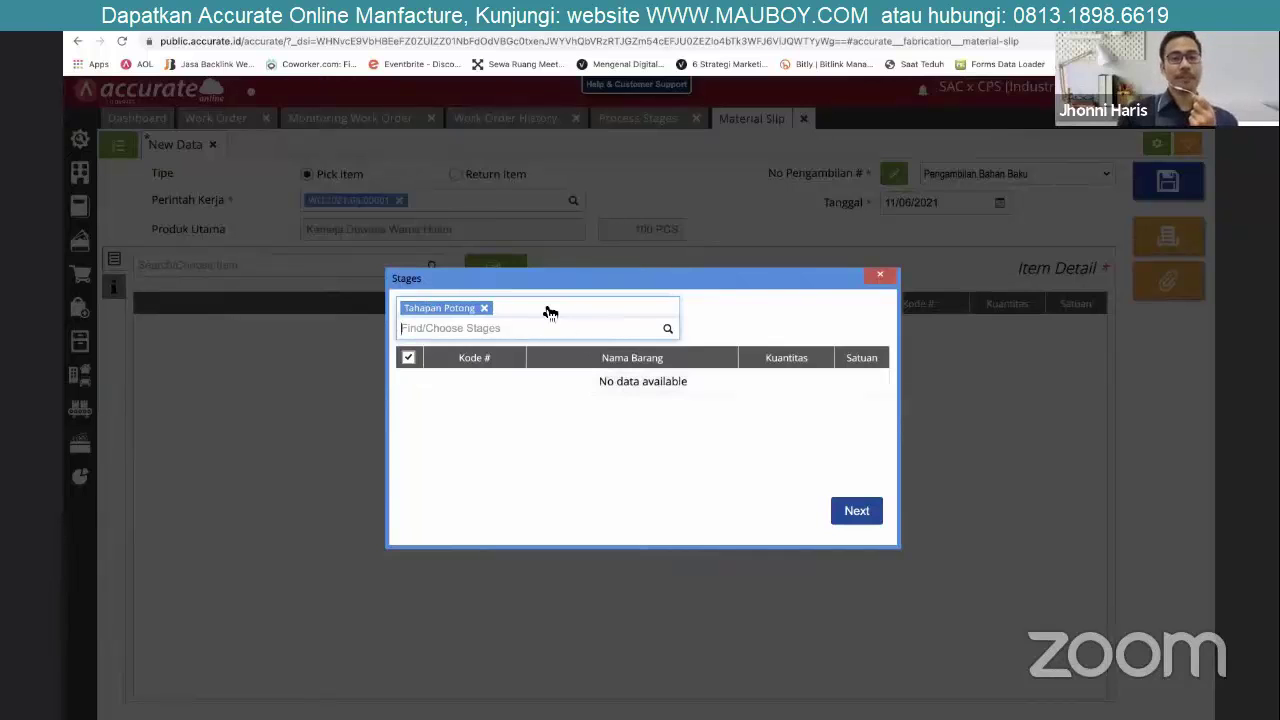
{"action": "left_click", "coordinate": [485, 308]}
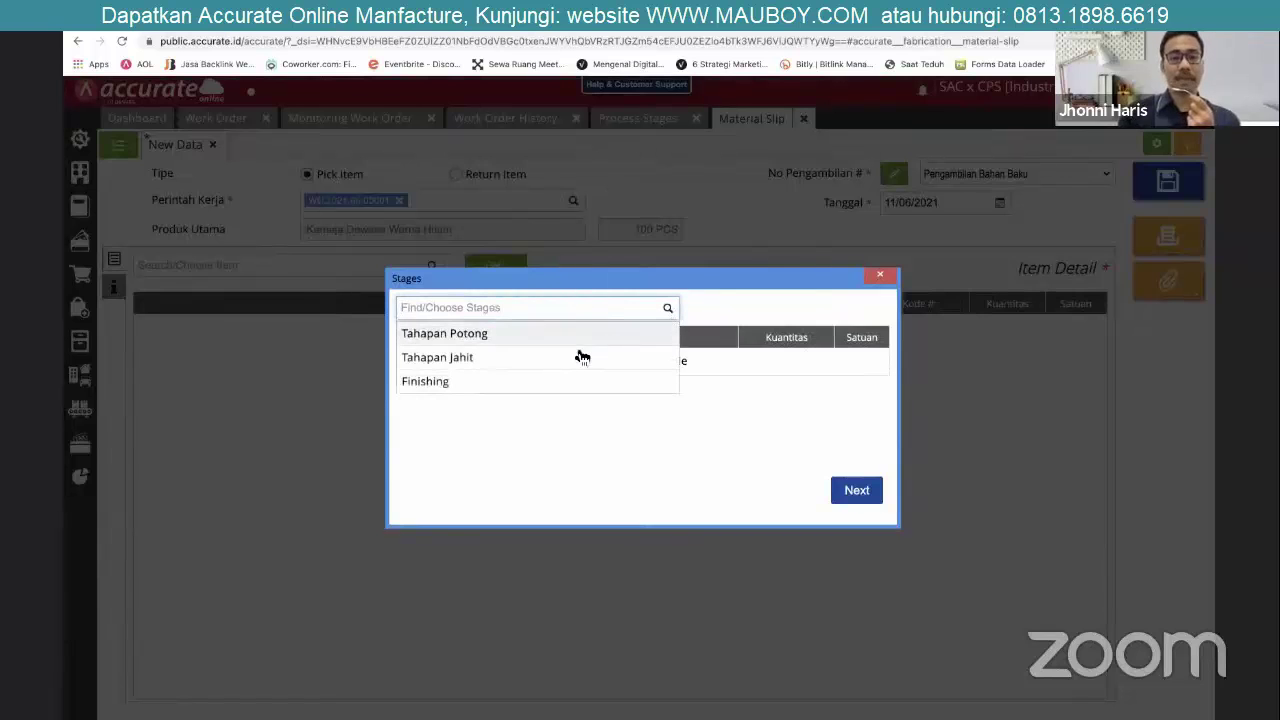
Add the Tahapan Jahit stage's materials, Kancing Hitam and Krah Tulang Dewasa, to the material slip.
{"action": "left_click", "coordinate": [574, 362]}
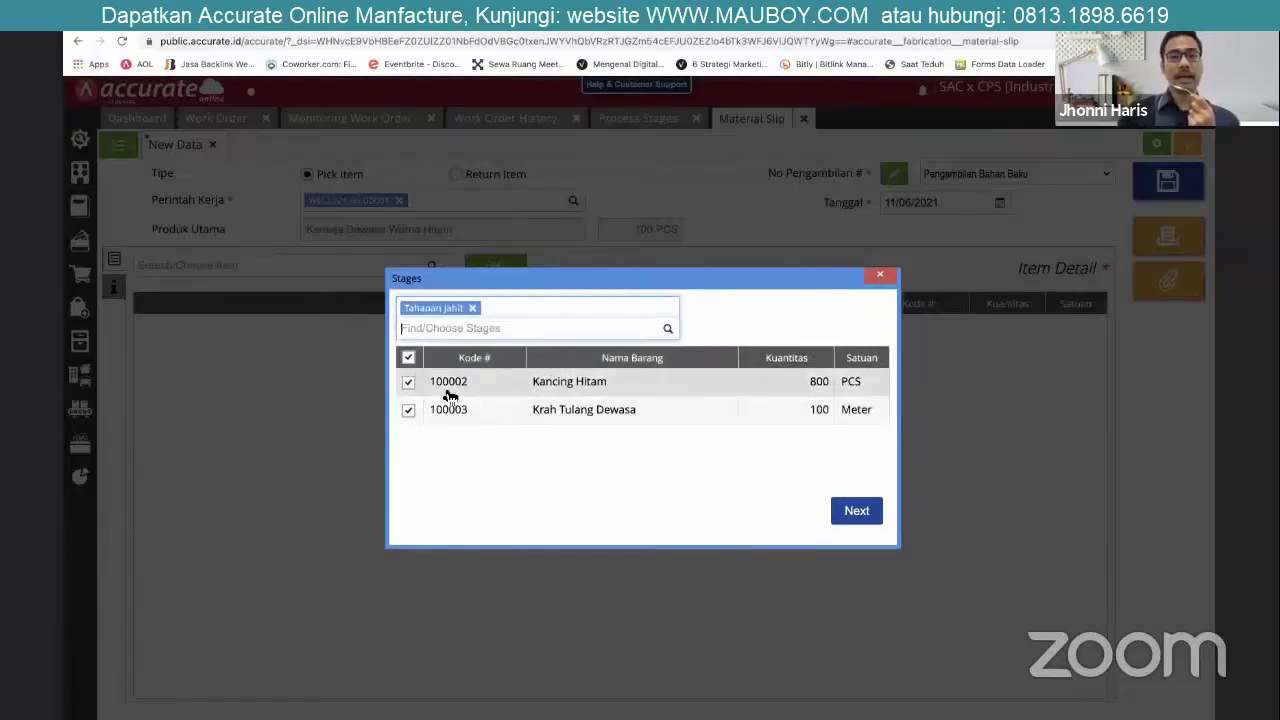
{"action": "left_click", "coordinate": [857, 513]}
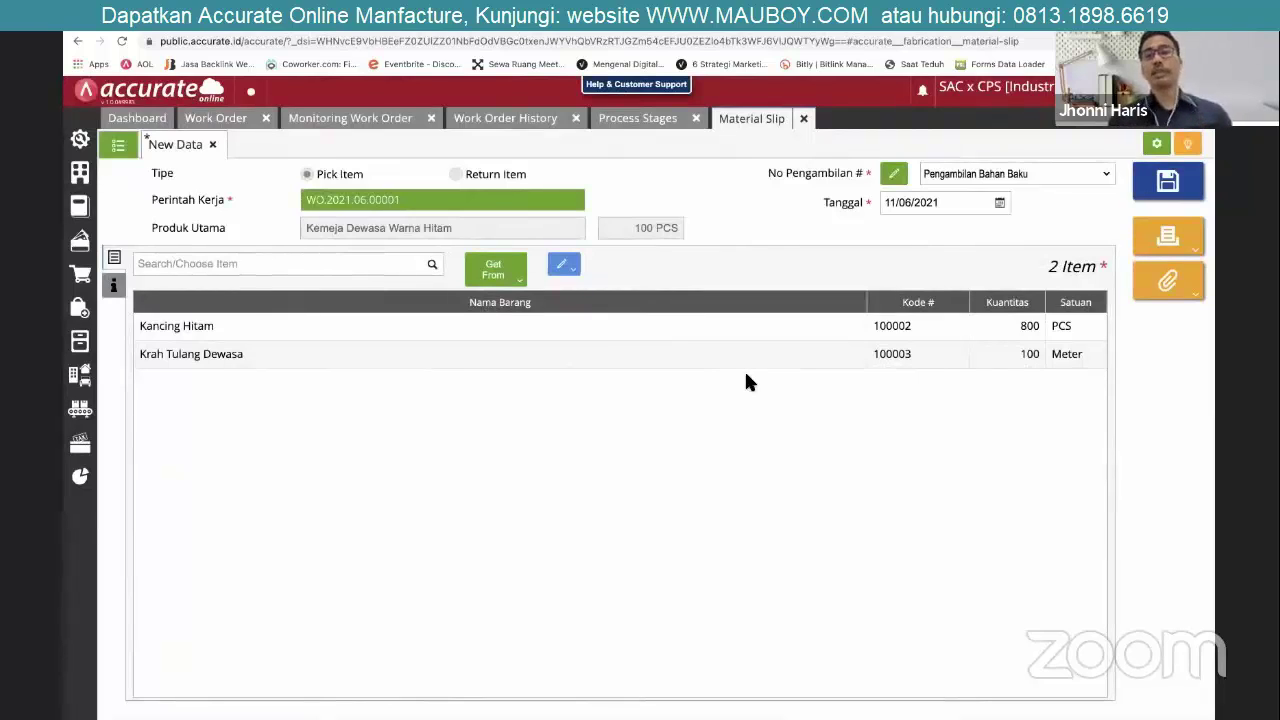
Set the Kancing Hitam quantity to 400 PCS and confirm the item details of Krah Tulang Dewasa.
{"action": "left_click", "coordinate": [638, 328]}
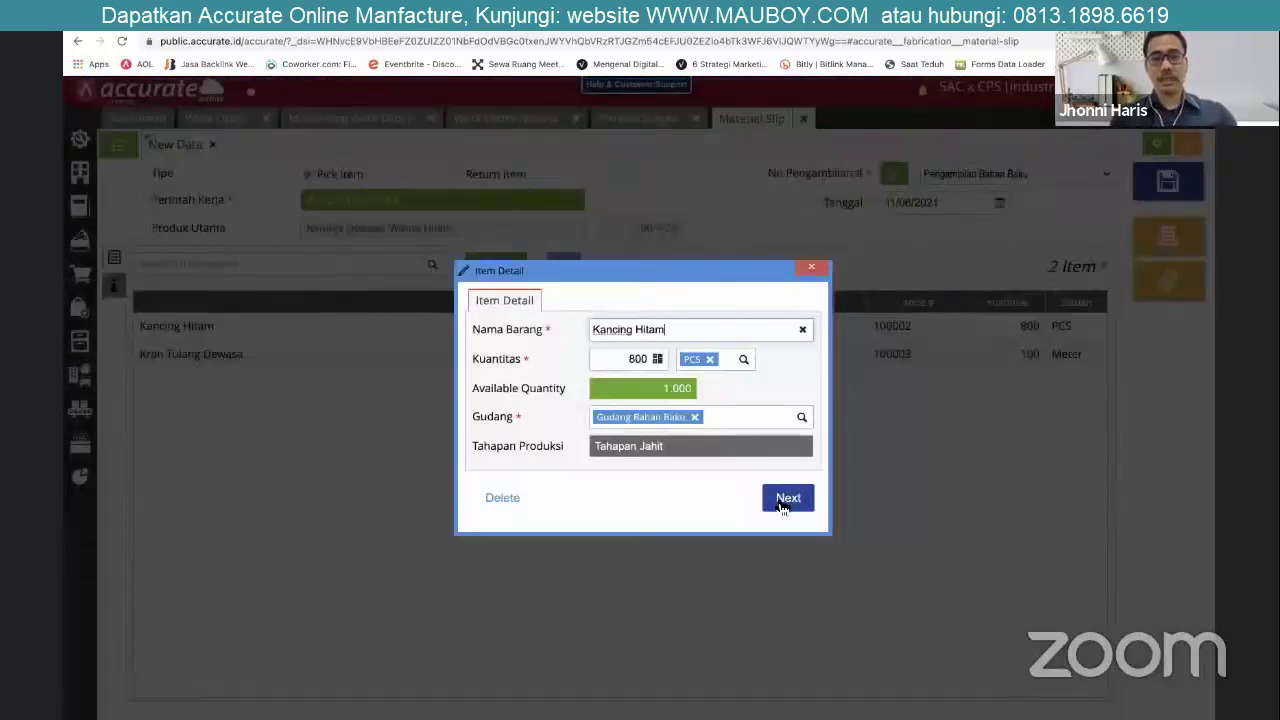
{"action": "left_click", "coordinate": [786, 498]}
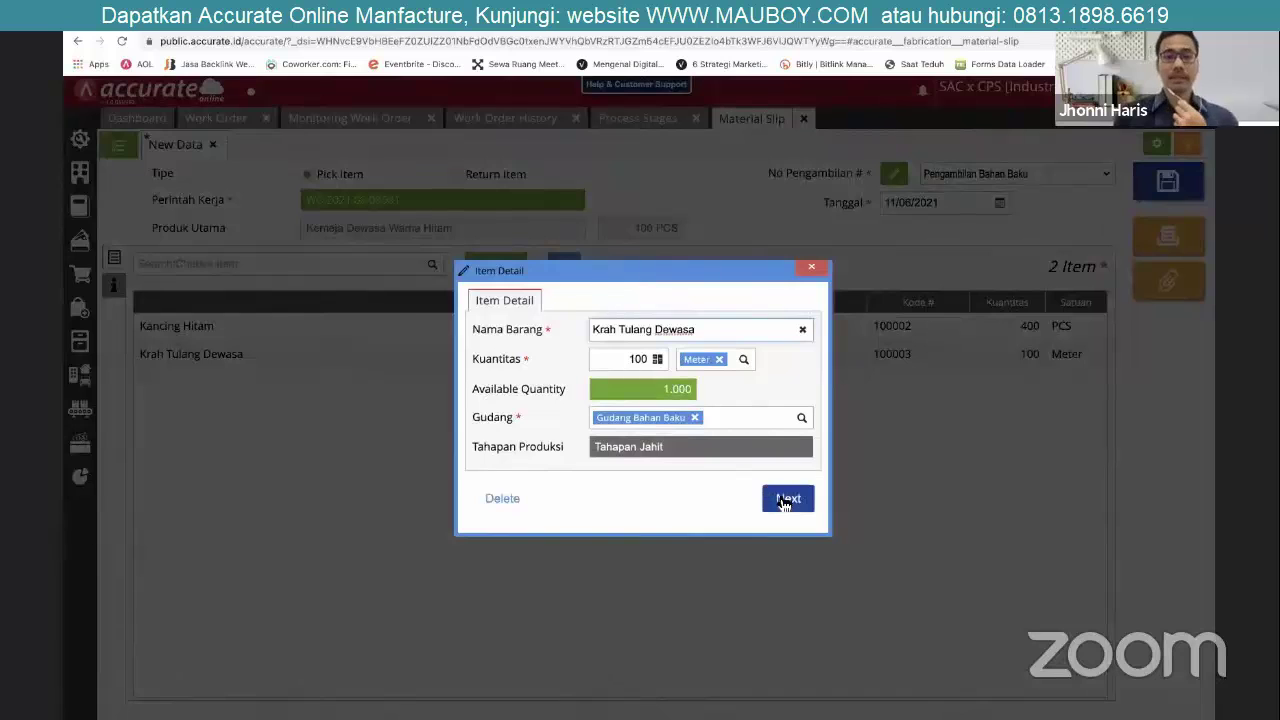
{"action": "left_click", "coordinate": [787, 502]}
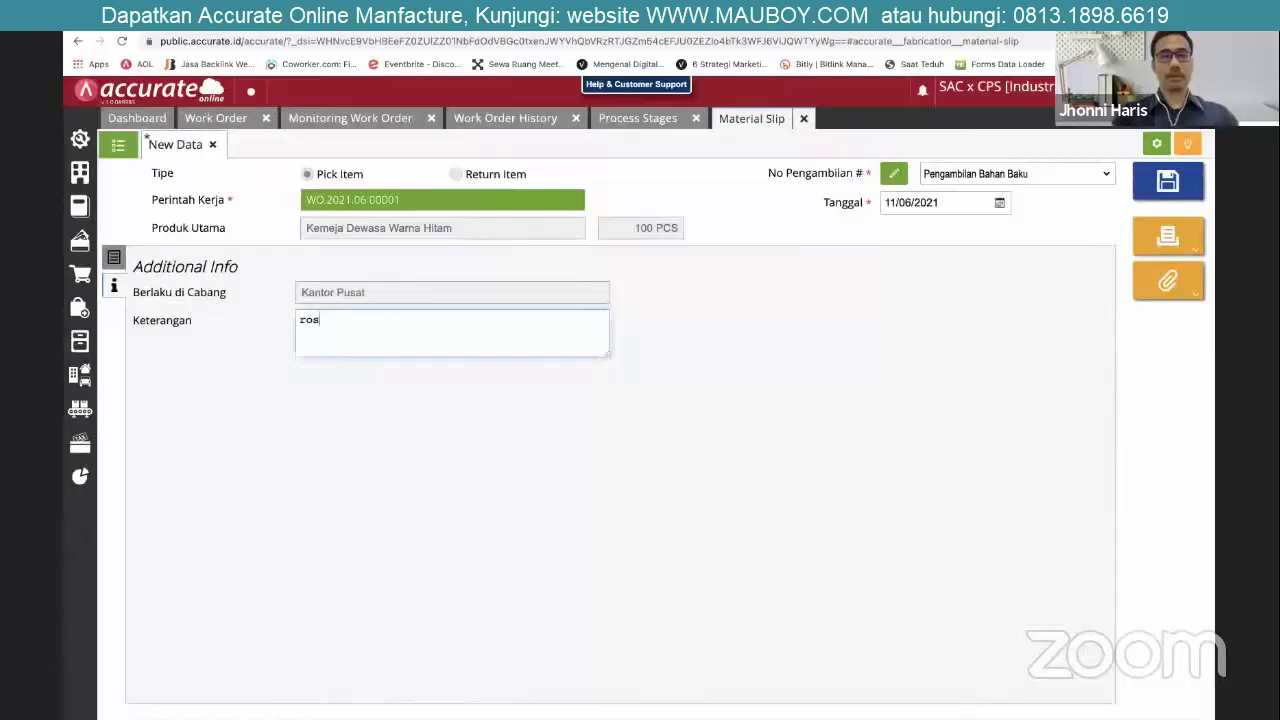
Enter "Proses jahit 50%," followed by the SPK number as the material slip's Keterangan.
{"action": "key", "text": "BackSpace"}
{"action": "key", "text": "BackSpace"}
{"action": "key", "text": "BackSpace"}
{"action": "type", "text": "Proses"}
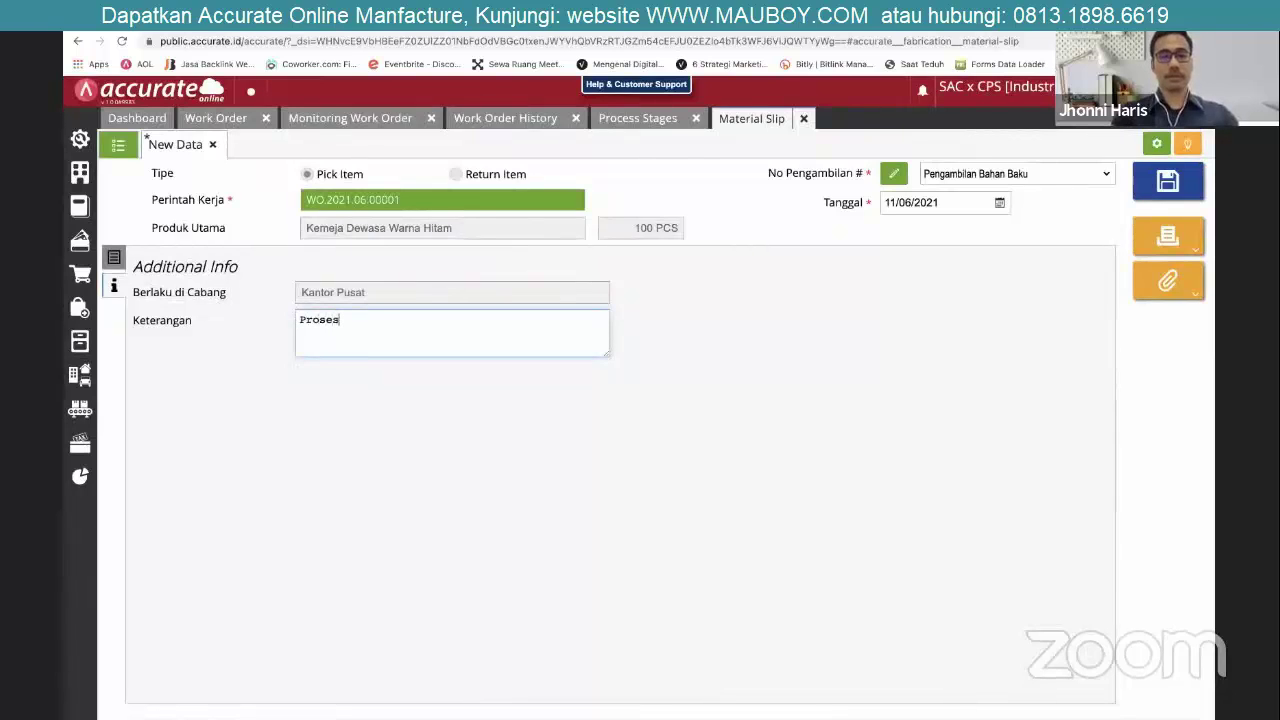
{"action": "type", "text": " jahit 50%"}
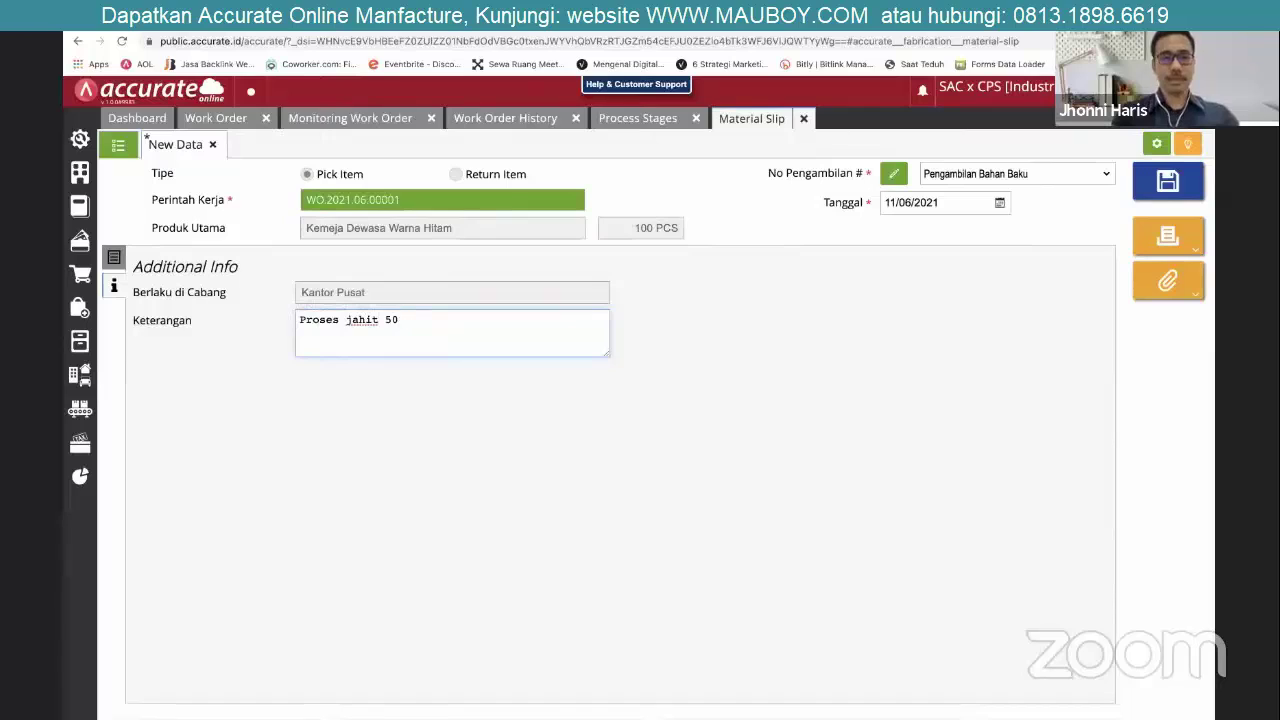
{"action": "type", "text": "%, S"}
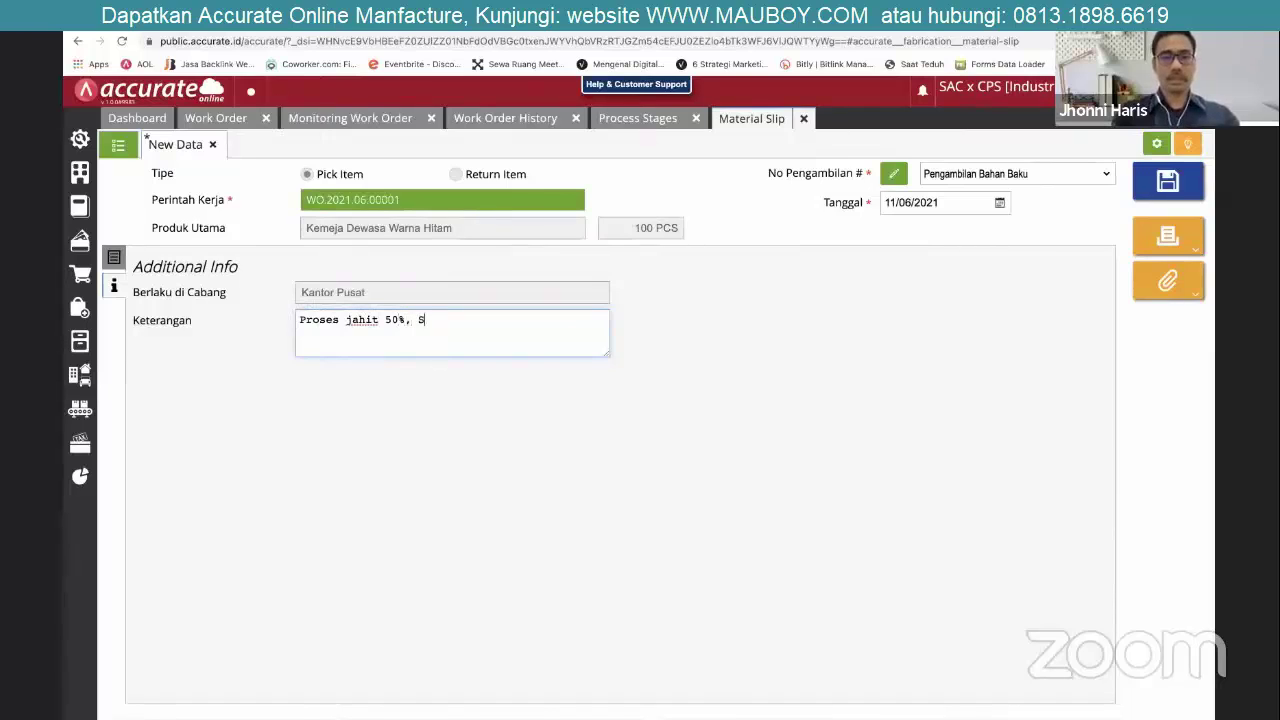
{"action": "type", "text": "PK.0001"}
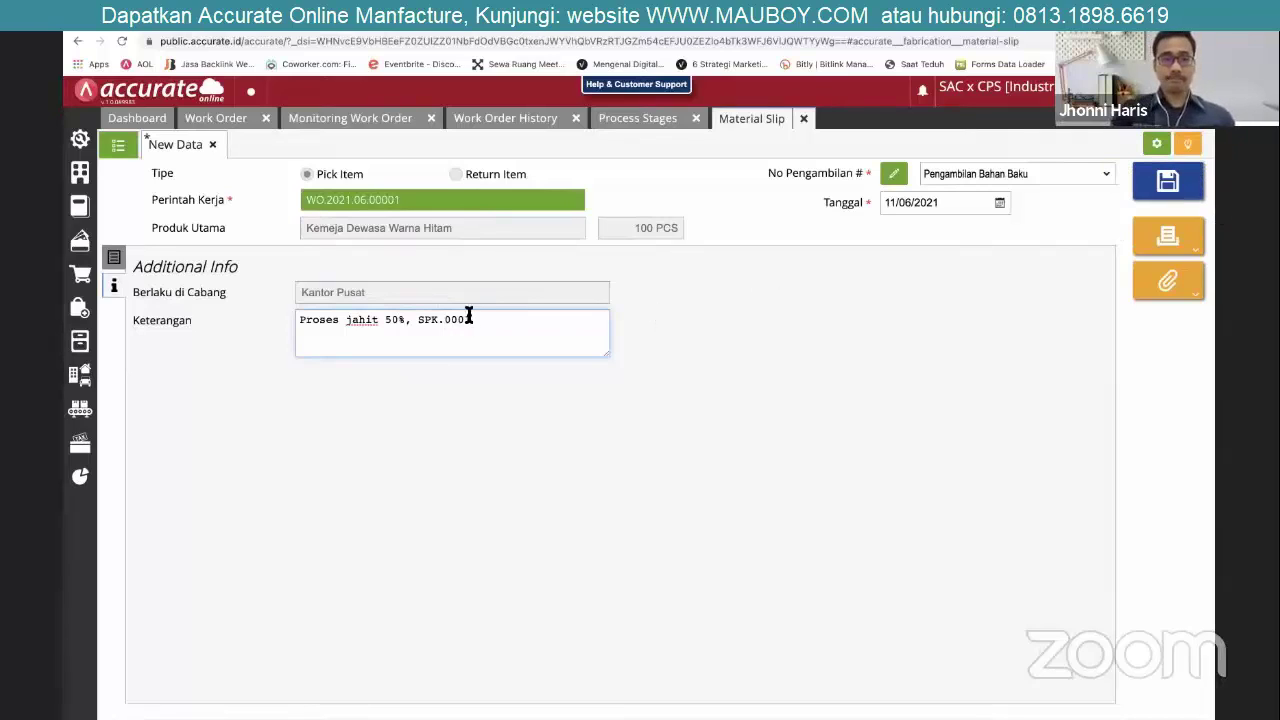
Save the material slip for the Tahapan Jahit materials and close the Material Slip module.
{"action": "left_click", "coordinate": [1195, 186]}
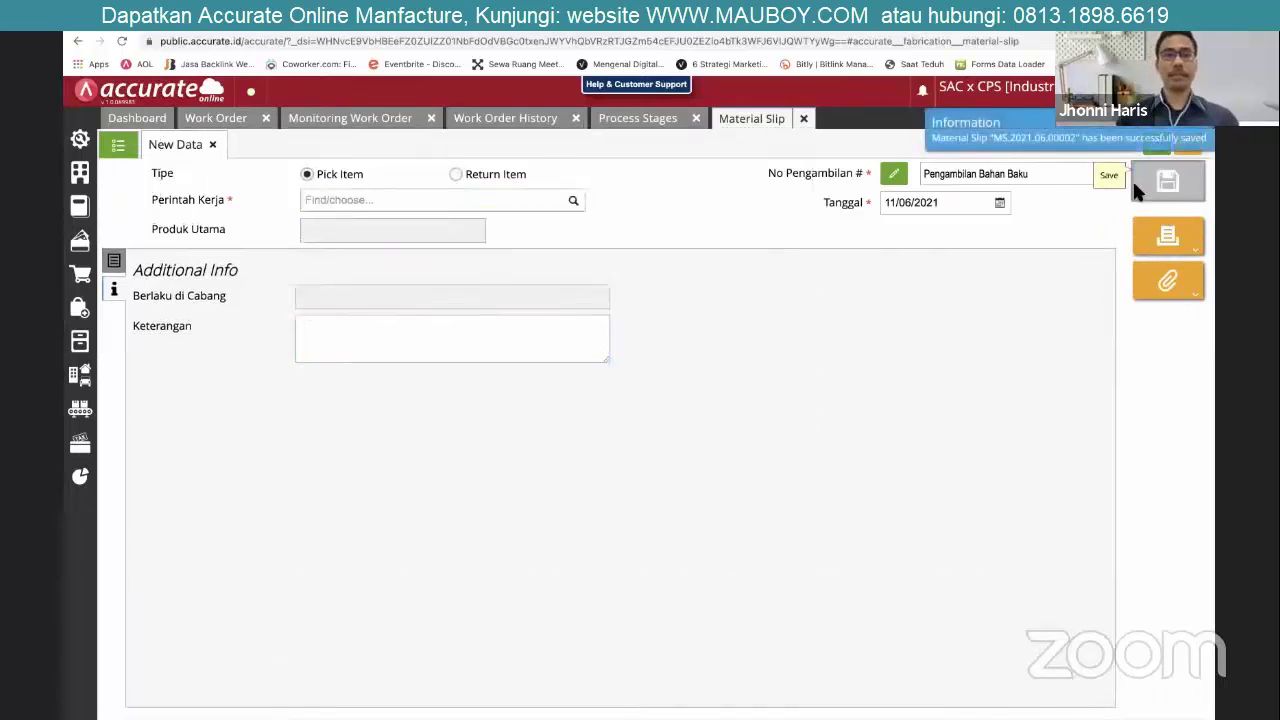
{"action": "left_click", "coordinate": [803, 118]}
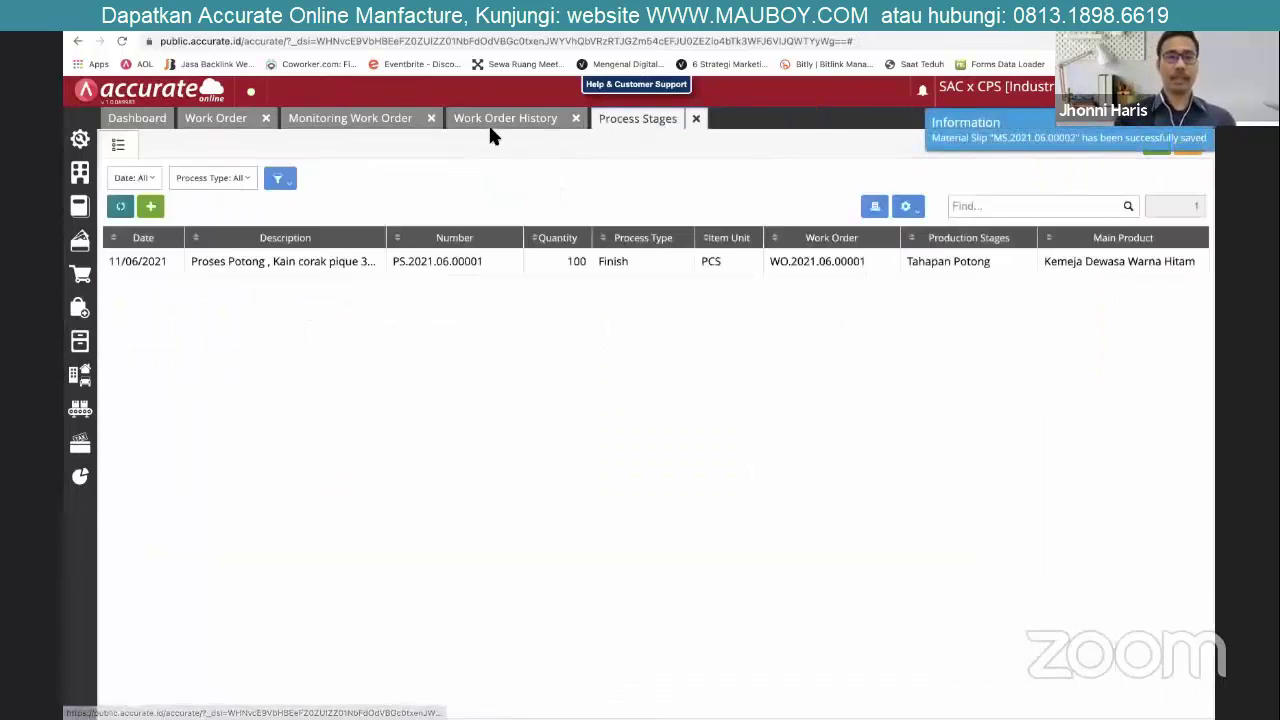
Refresh the work order monitoring board, expand the order's per-stage progress, and check the updated work order history.
{"action": "left_click", "coordinate": [316, 122]}
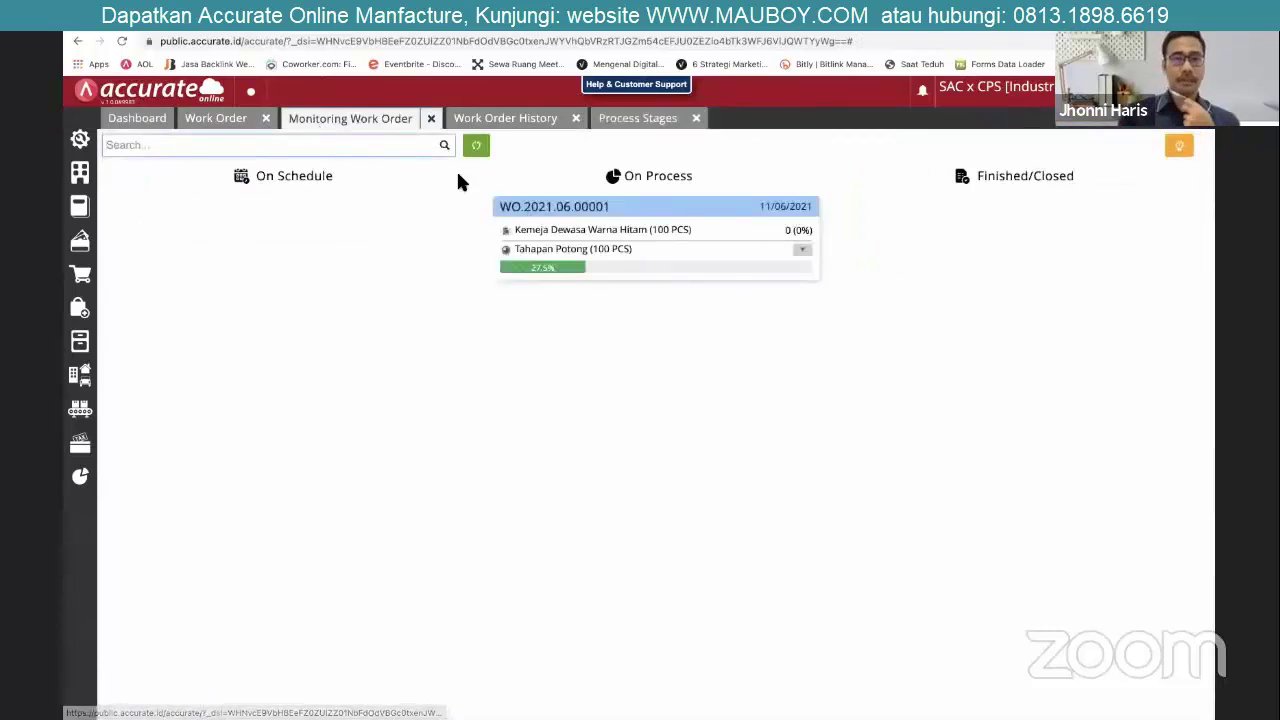
{"action": "left_click", "coordinate": [482, 147]}
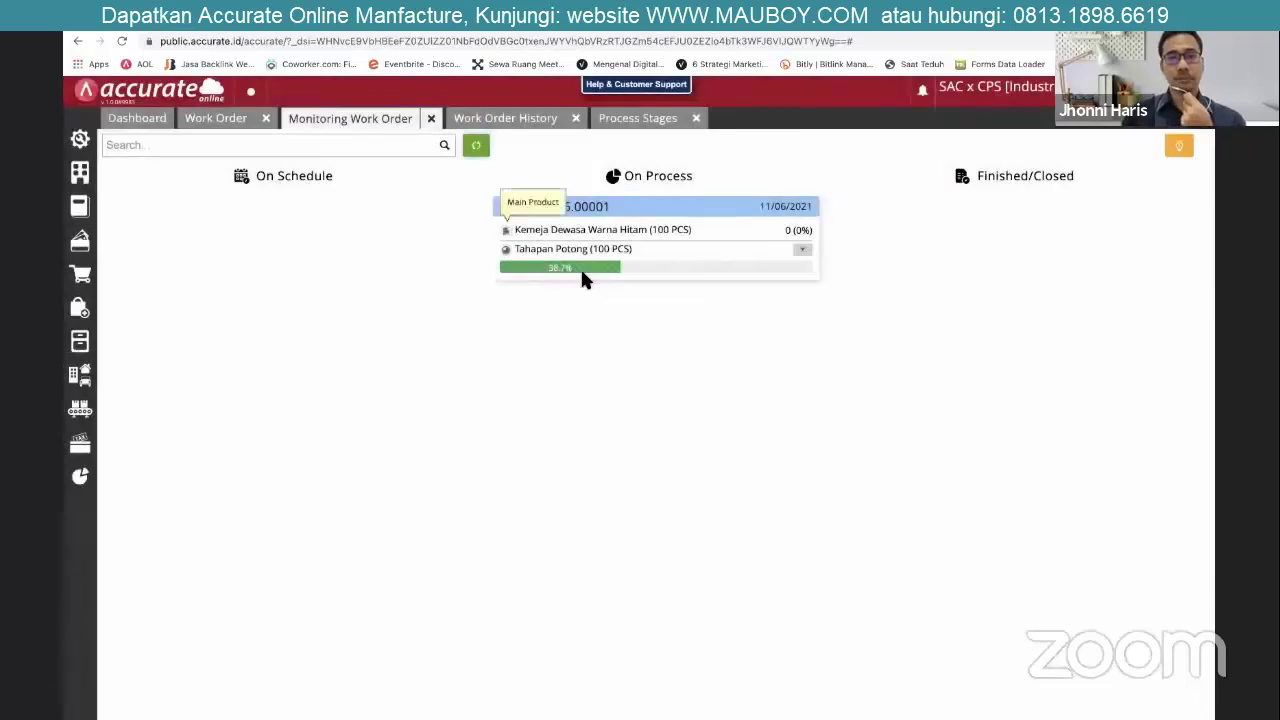
{"action": "left_click", "coordinate": [803, 249]}
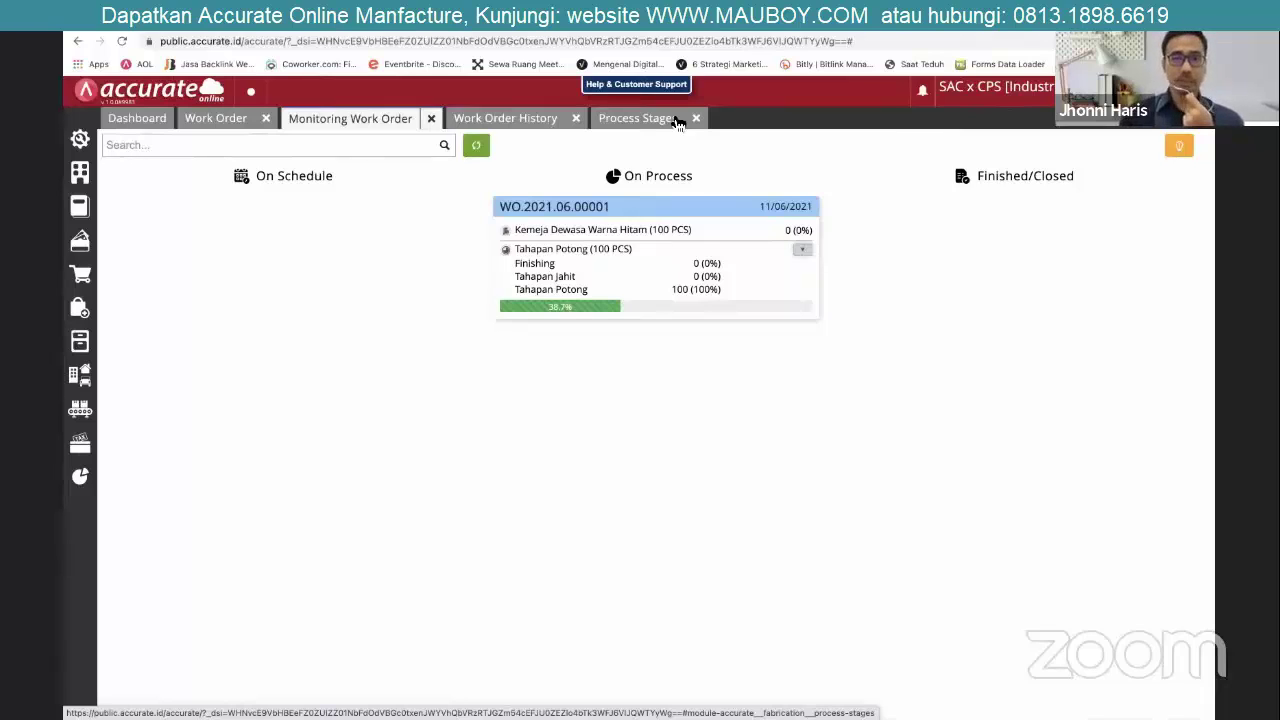
{"action": "left_click", "coordinate": [506, 120]}
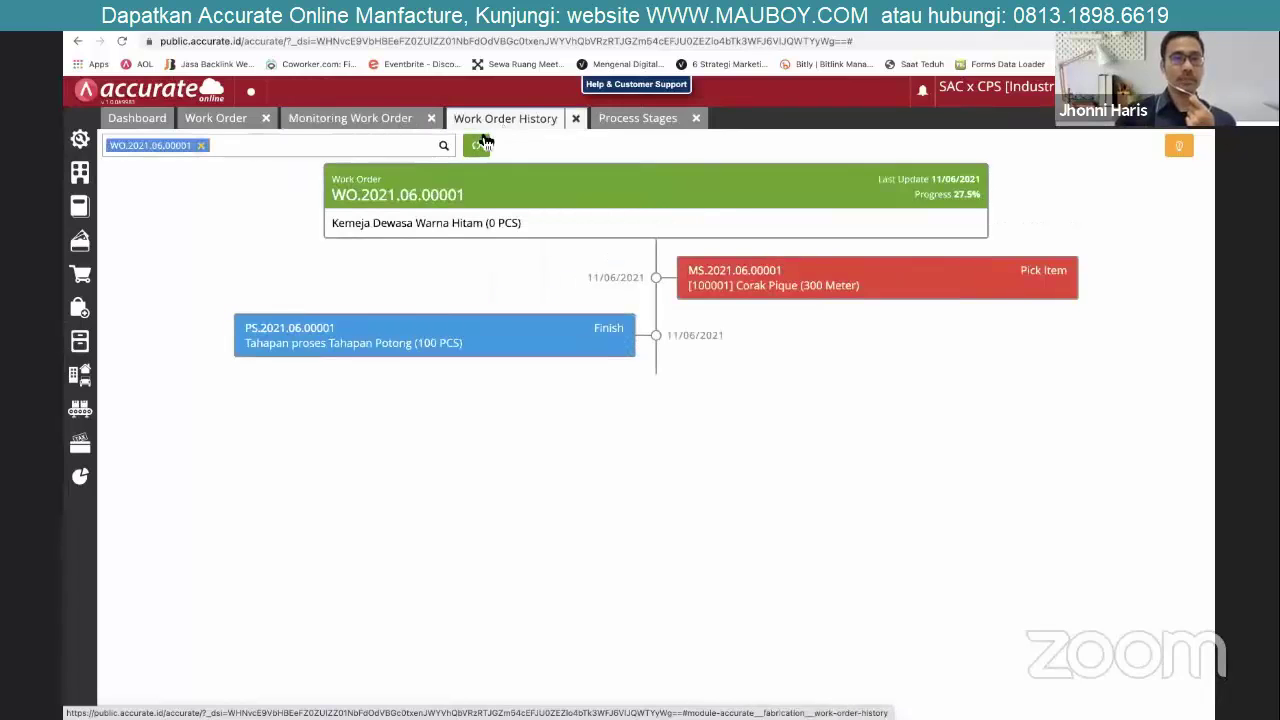
{"action": "left_click", "coordinate": [476, 147]}
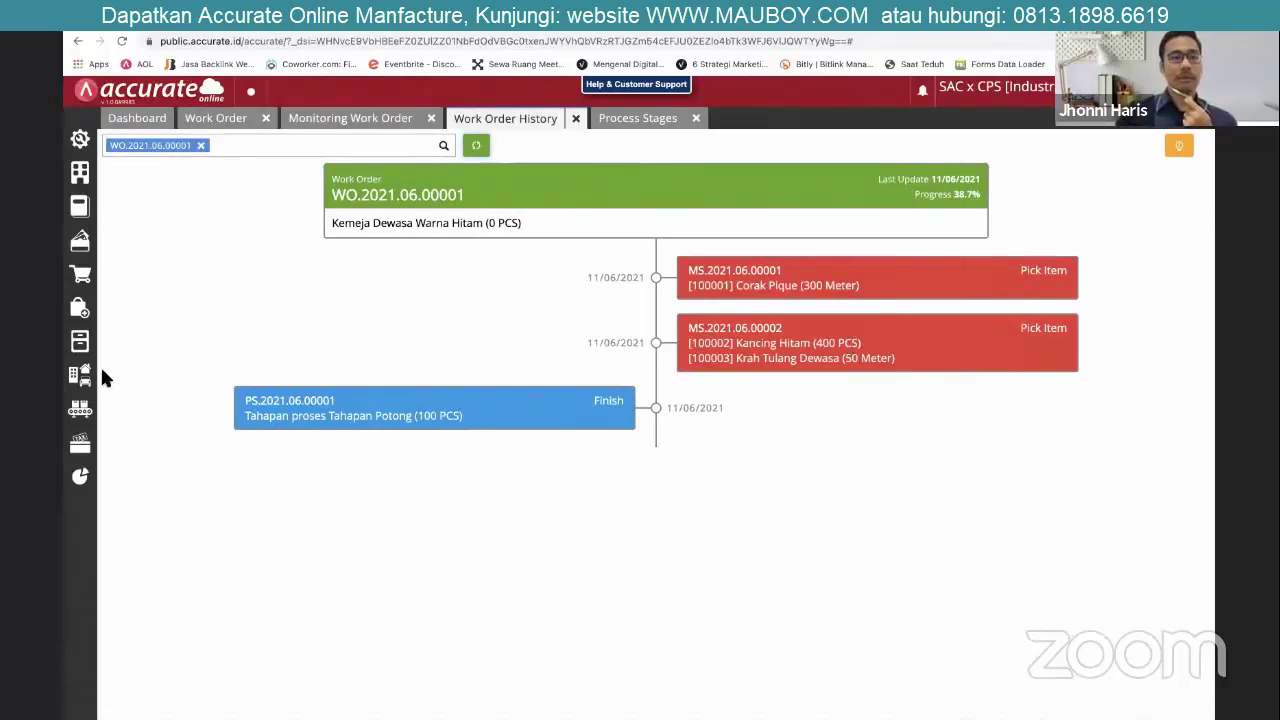
Create a Finish-type process stage entry for the Kemeja Dewasa Warna Hitam work order with Tahapan Jahit as the production stage.
{"action": "left_click", "coordinate": [640, 119]}
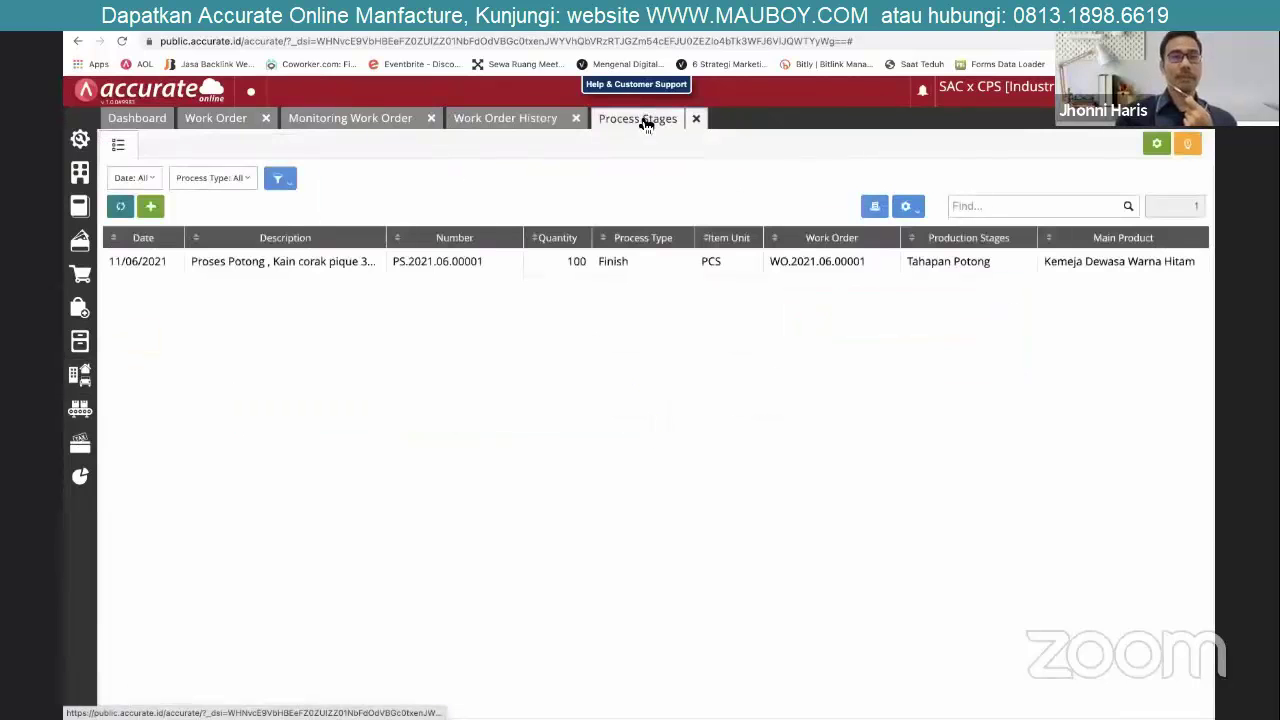
{"action": "left_click", "coordinate": [150, 206]}
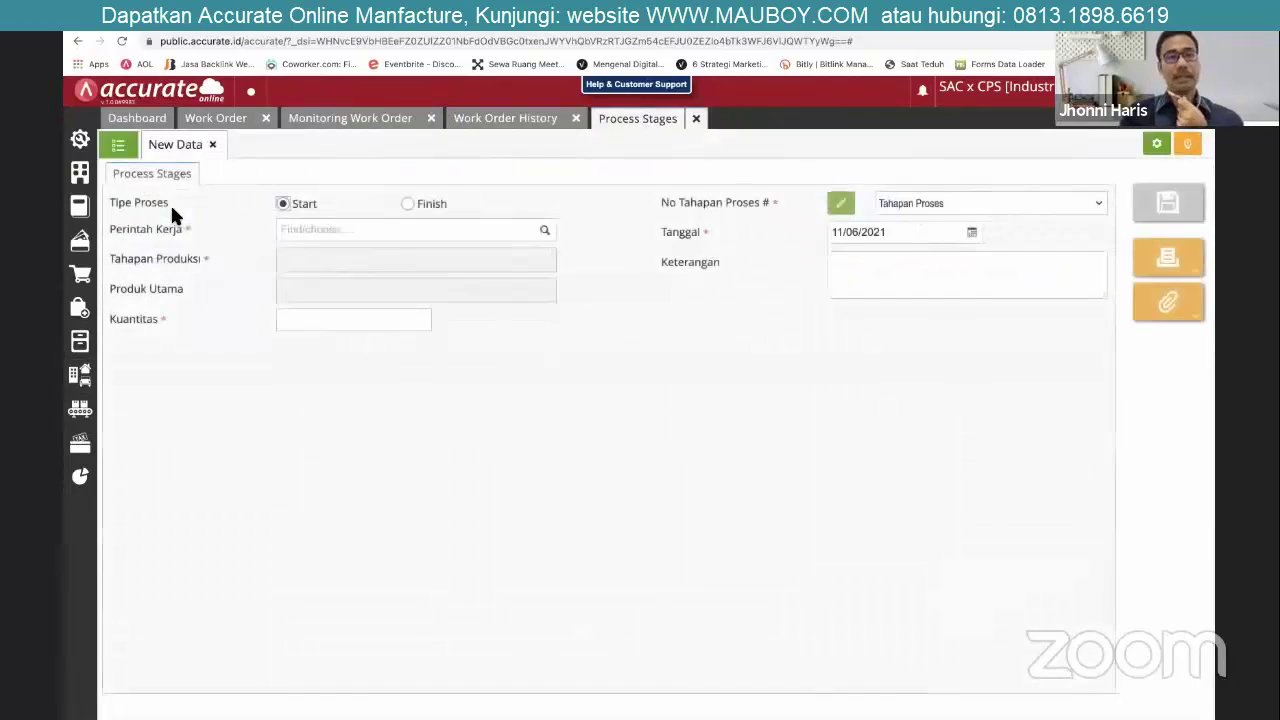
{"action": "left_click", "coordinate": [408, 206]}
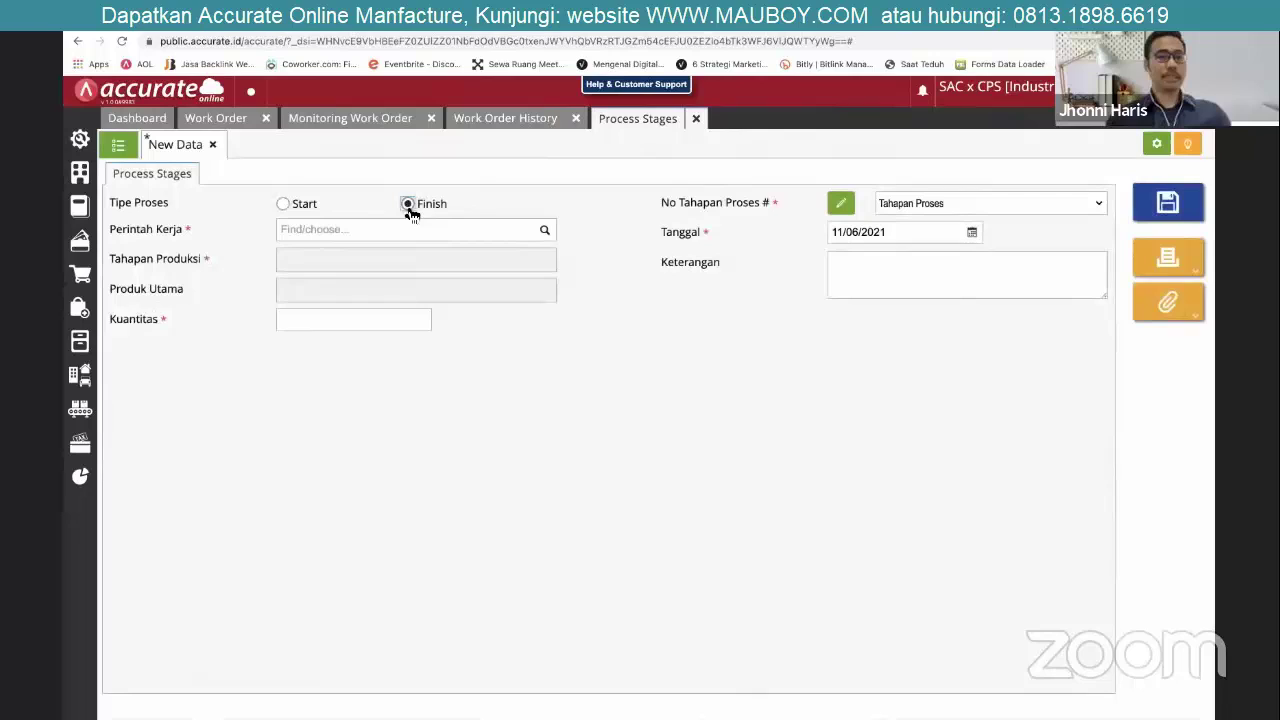
{"action": "left_click", "coordinate": [546, 233]}
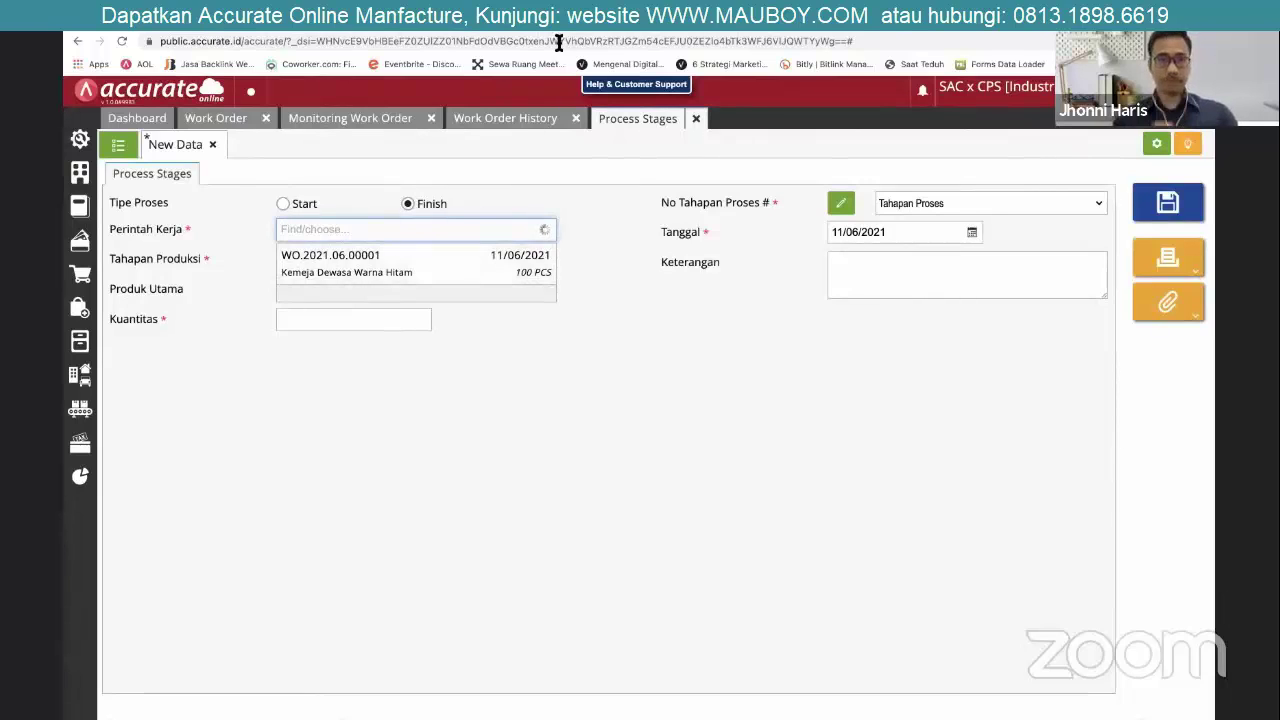
{"action": "left_click", "coordinate": [490, 270]}
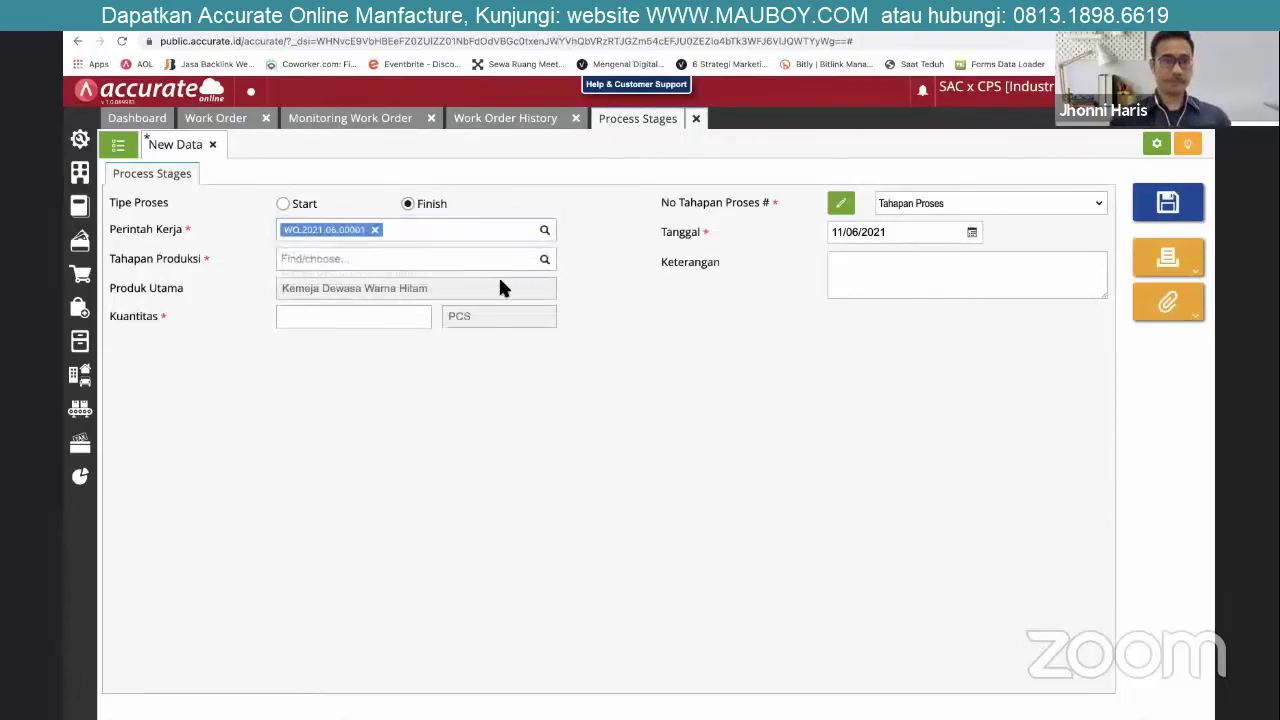
{"action": "left_click", "coordinate": [546, 259]}
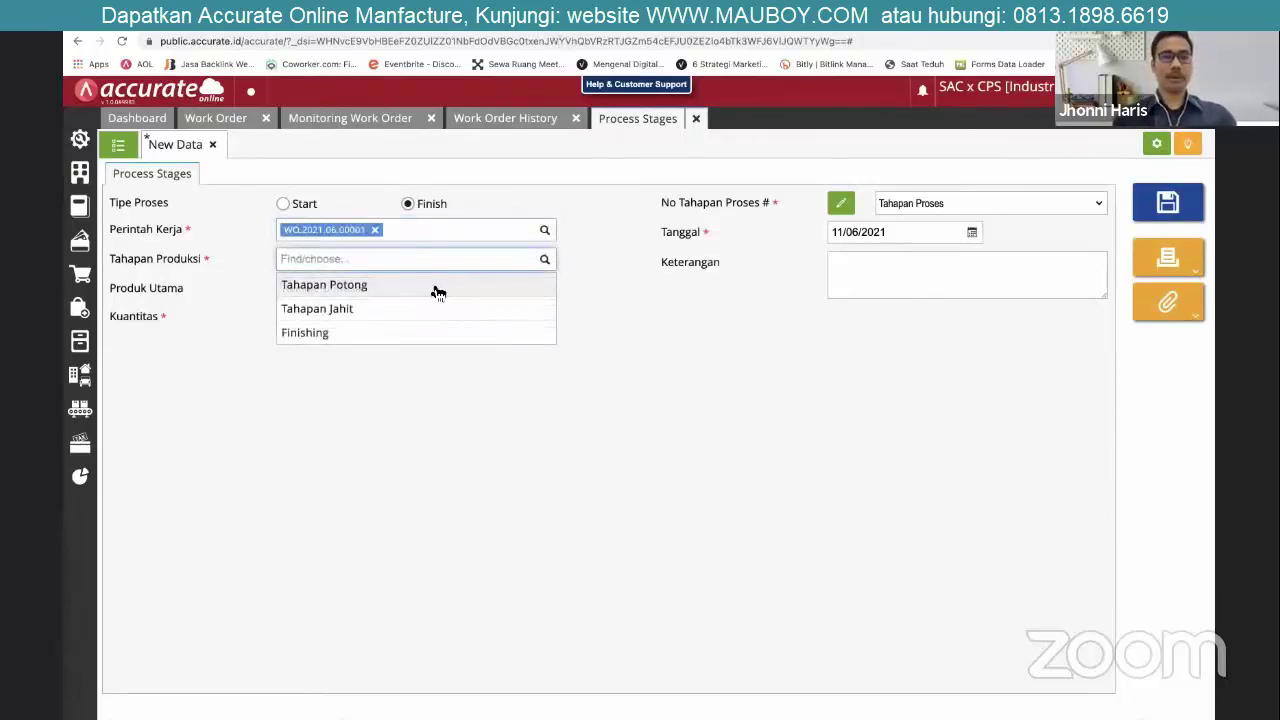
{"action": "left_click", "coordinate": [381, 310]}
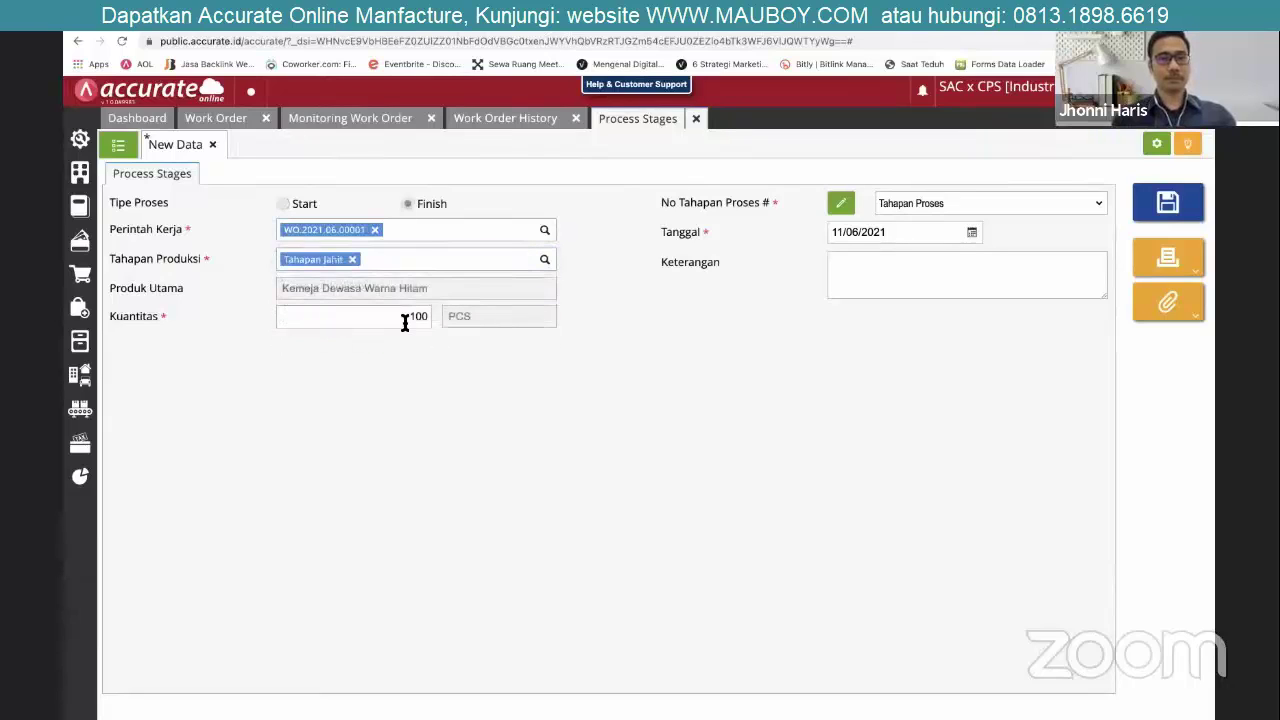
Set the quantity to 50 PCS, enter "50 pcs kemeja dewasa ," followed by the SPK number as Keterangan, and save the entry.
{"action": "left_click", "coordinate": [405, 322]}
{"action": "type", "text": "50"}
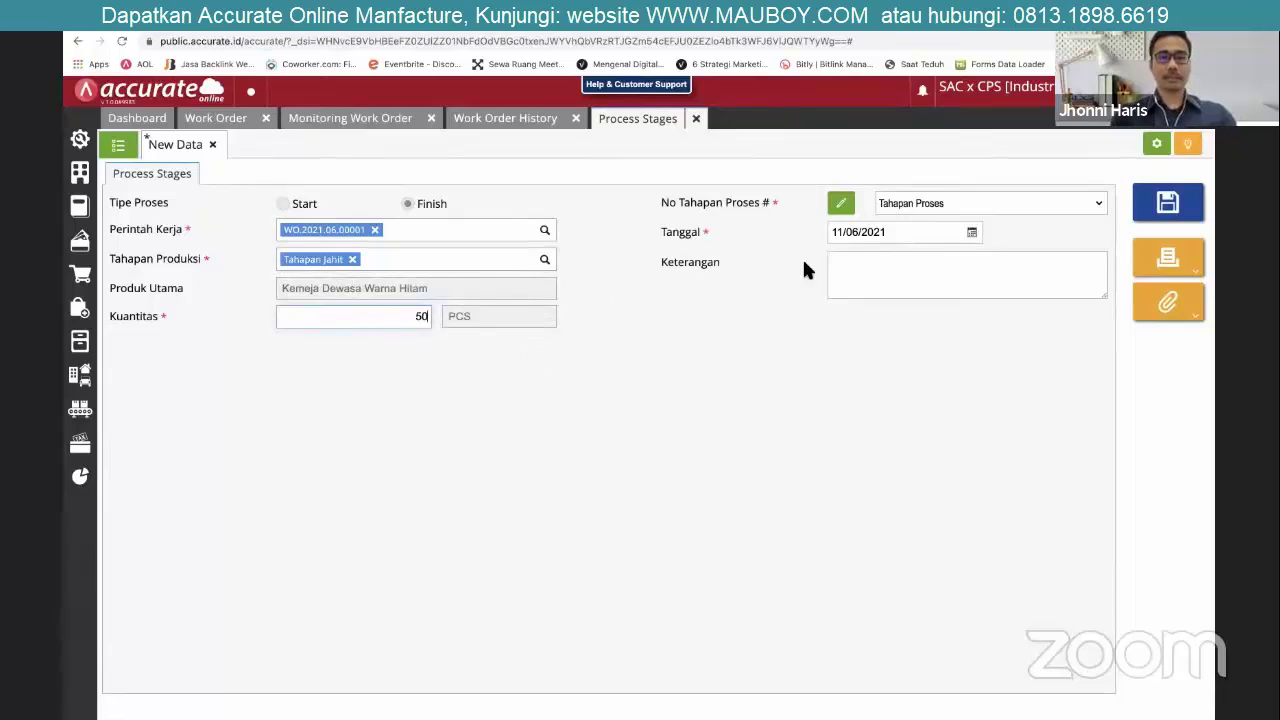
{"action": "left_click", "coordinate": [867, 273]}
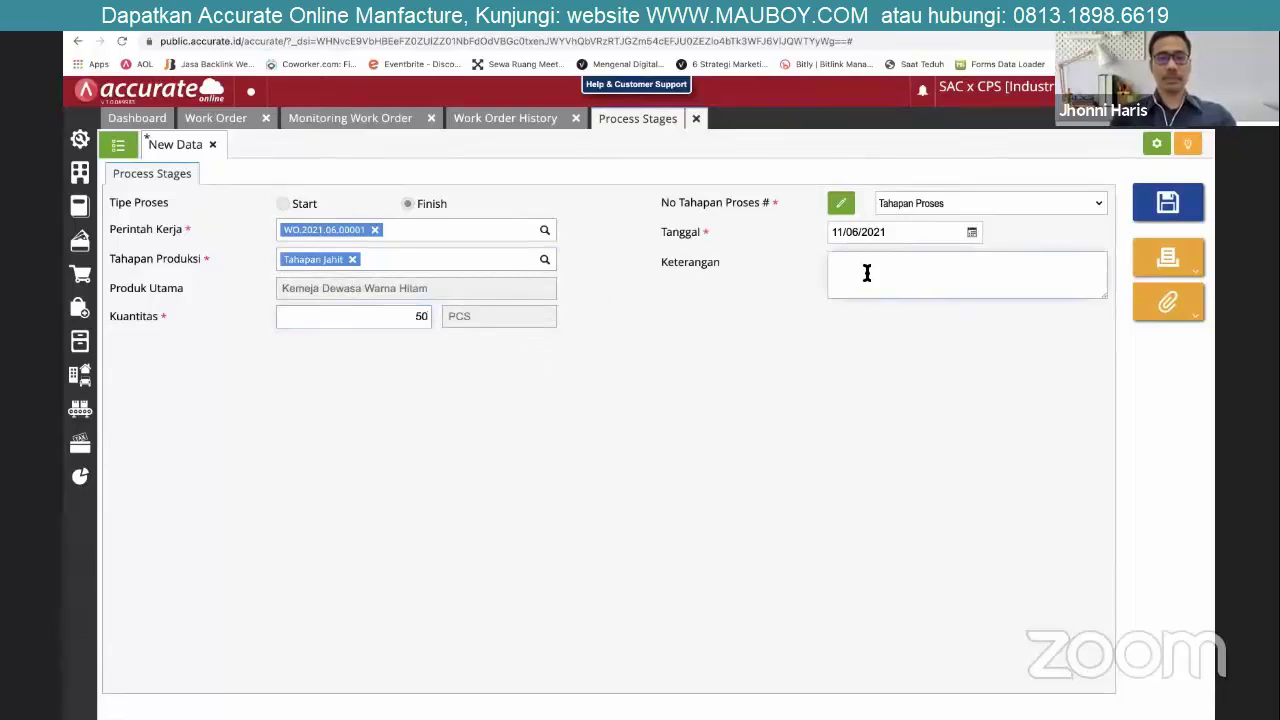
{"action": "type", "text": "50 pcs kemeja dewasa , SPK.0001"}
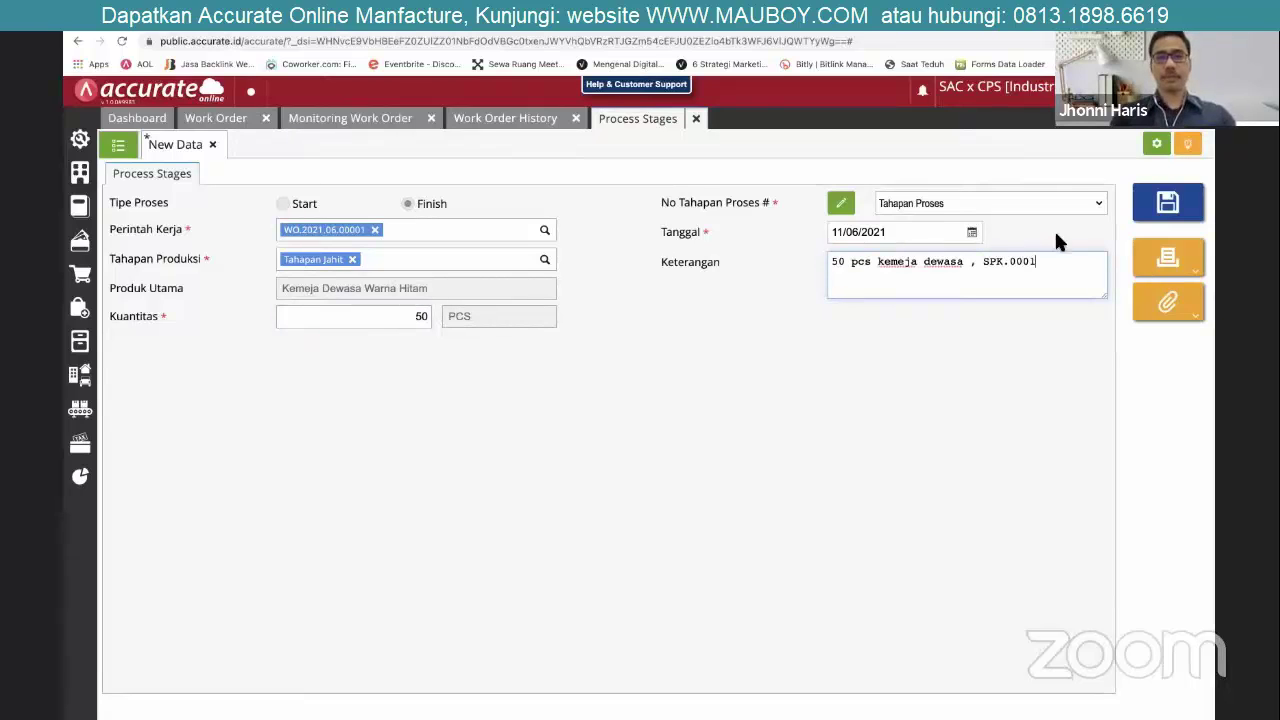
{"action": "left_click", "coordinate": [1167, 203]}
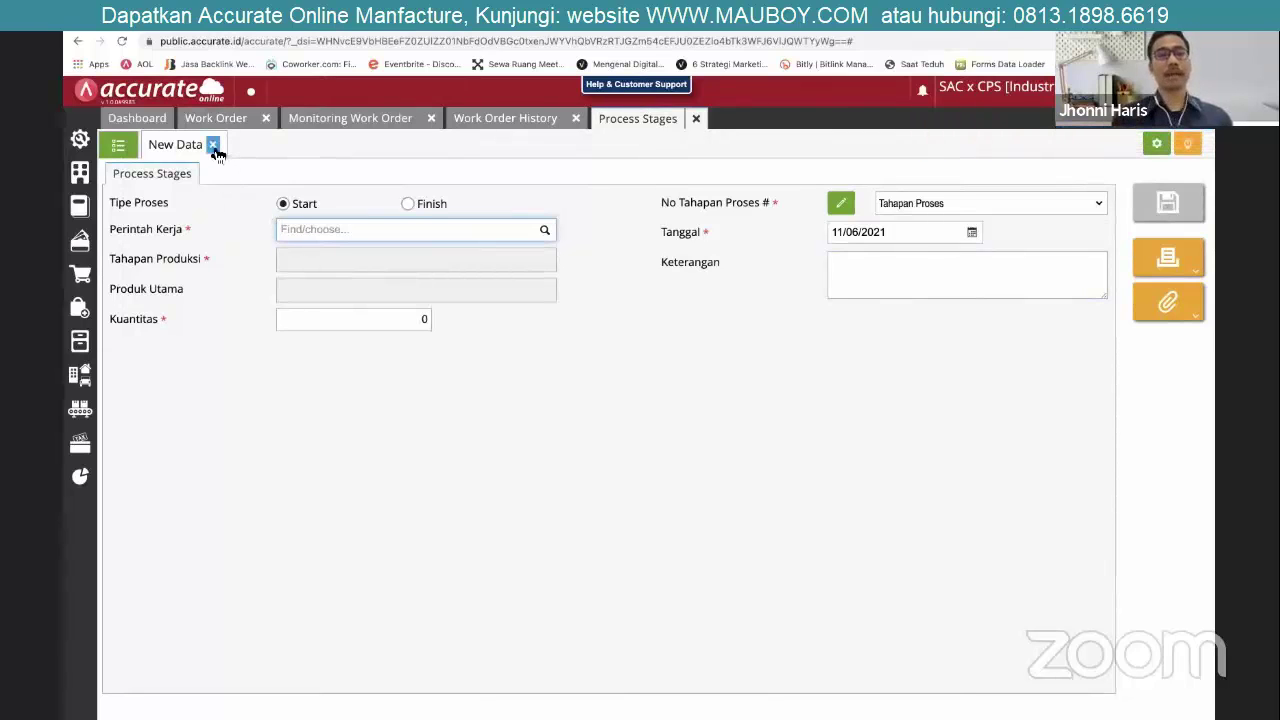
Set up another Finish-type entry for the same work order with the Finishing stage and a quantity of 50 PCS.
{"action": "left_click", "coordinate": [410, 203]}
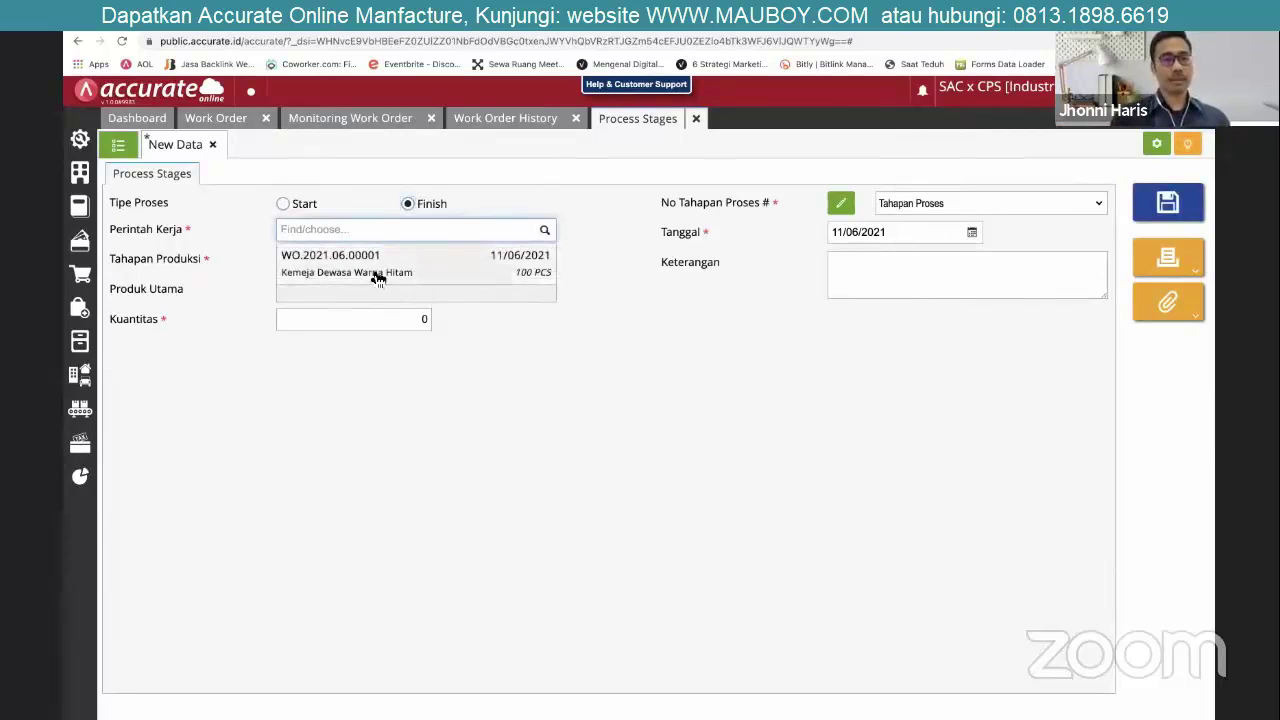
{"action": "left_click", "coordinate": [378, 279]}
{"action": "left_click", "coordinate": [544, 260]}
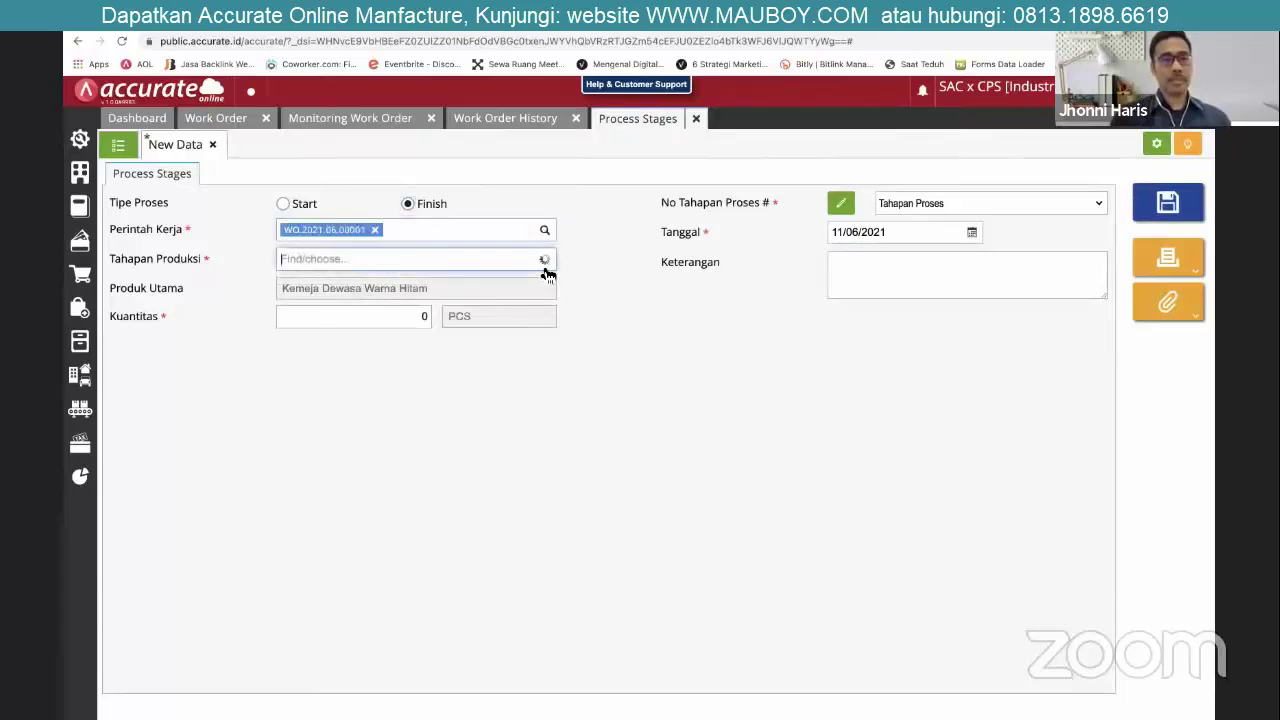
{"action": "left_click", "coordinate": [374, 333]}
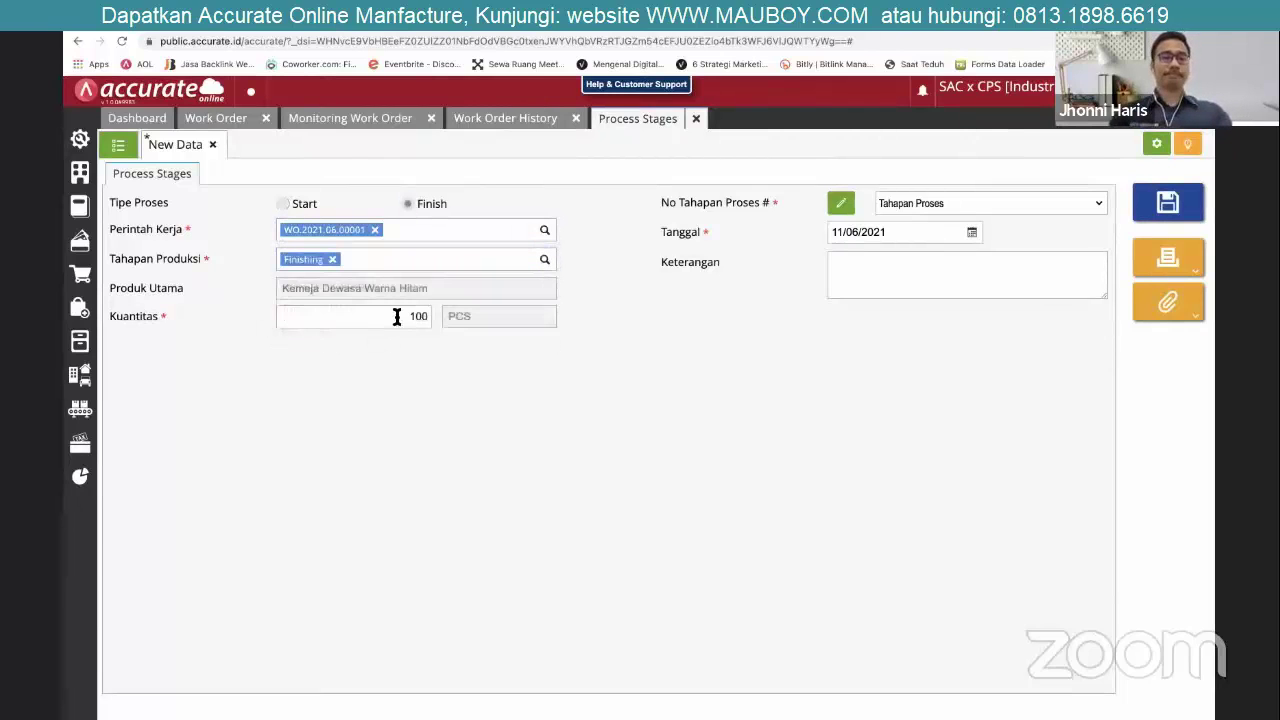
{"action": "type", "text": "50"}
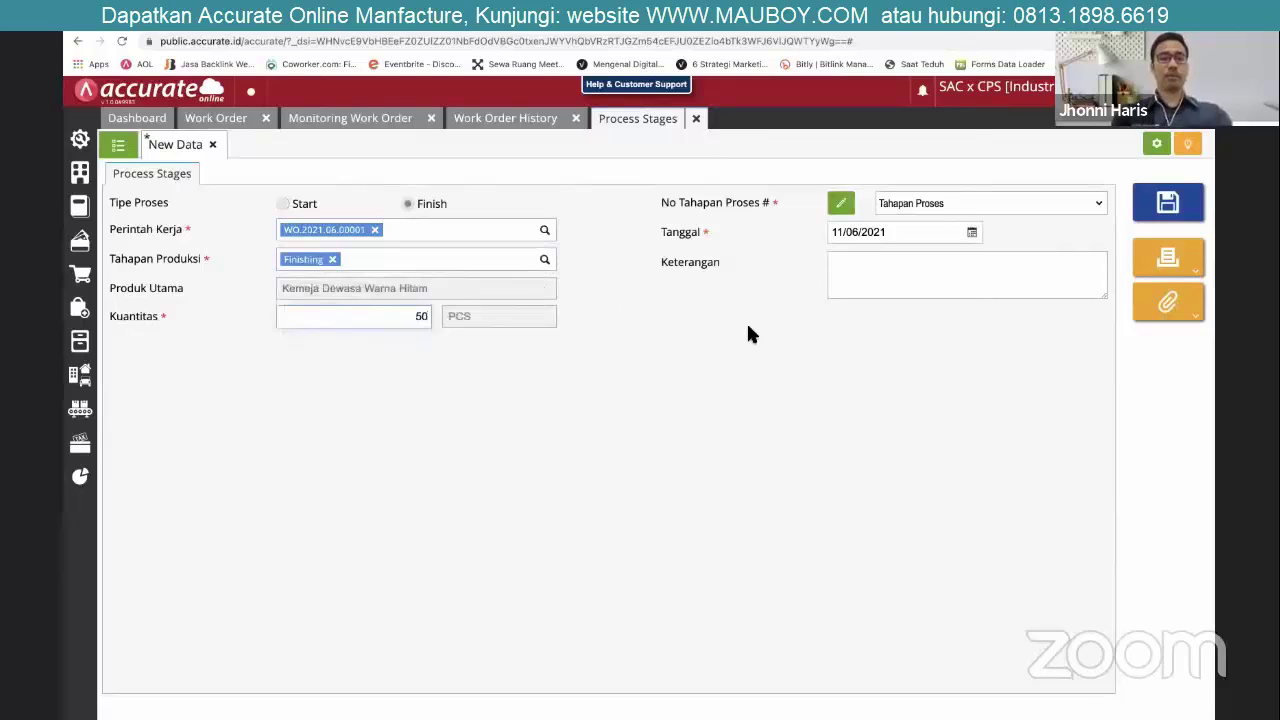
Enter "Tahap finish 50 pcs kemeja dewasa ," plus the SPK number as Keterangan, then save the entry and close the form.
{"action": "left_click", "coordinate": [863, 262]}
{"action": "type", "text": "Tahap finish 50 pcs kemeja dewasa"}
{"action": "type", "text": ", SPK."}
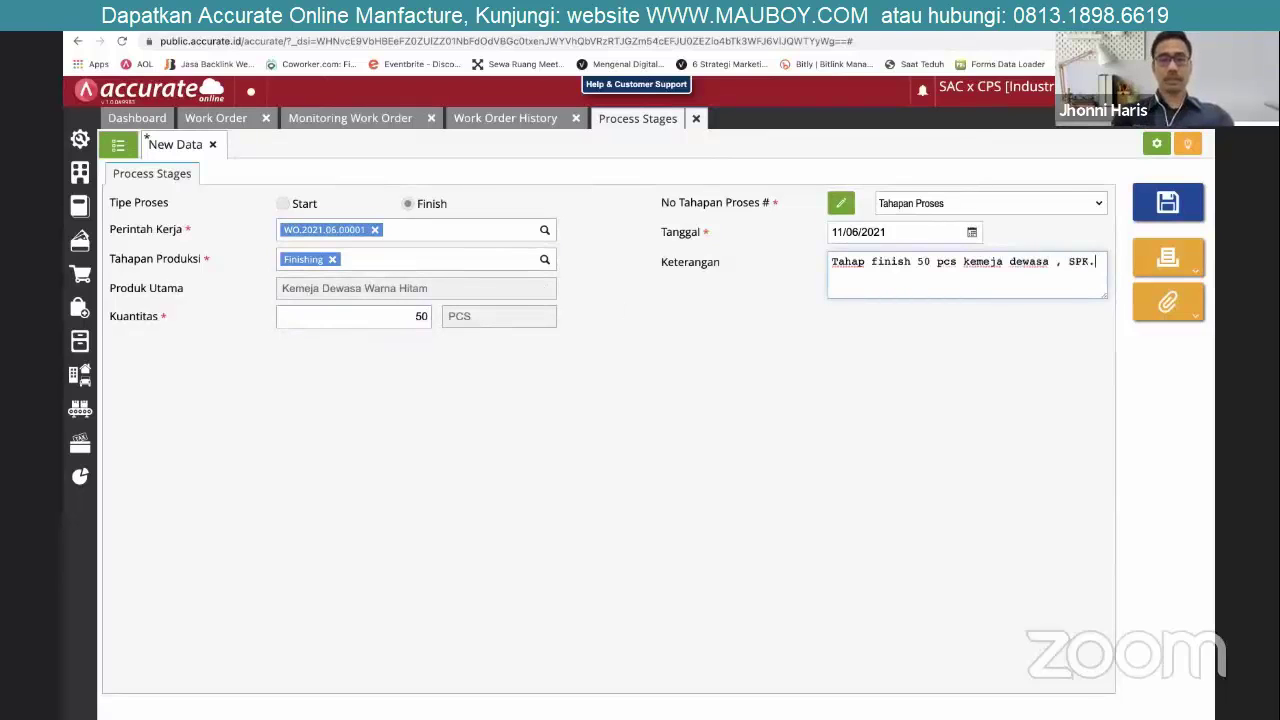
{"action": "type", "text": "0001"}
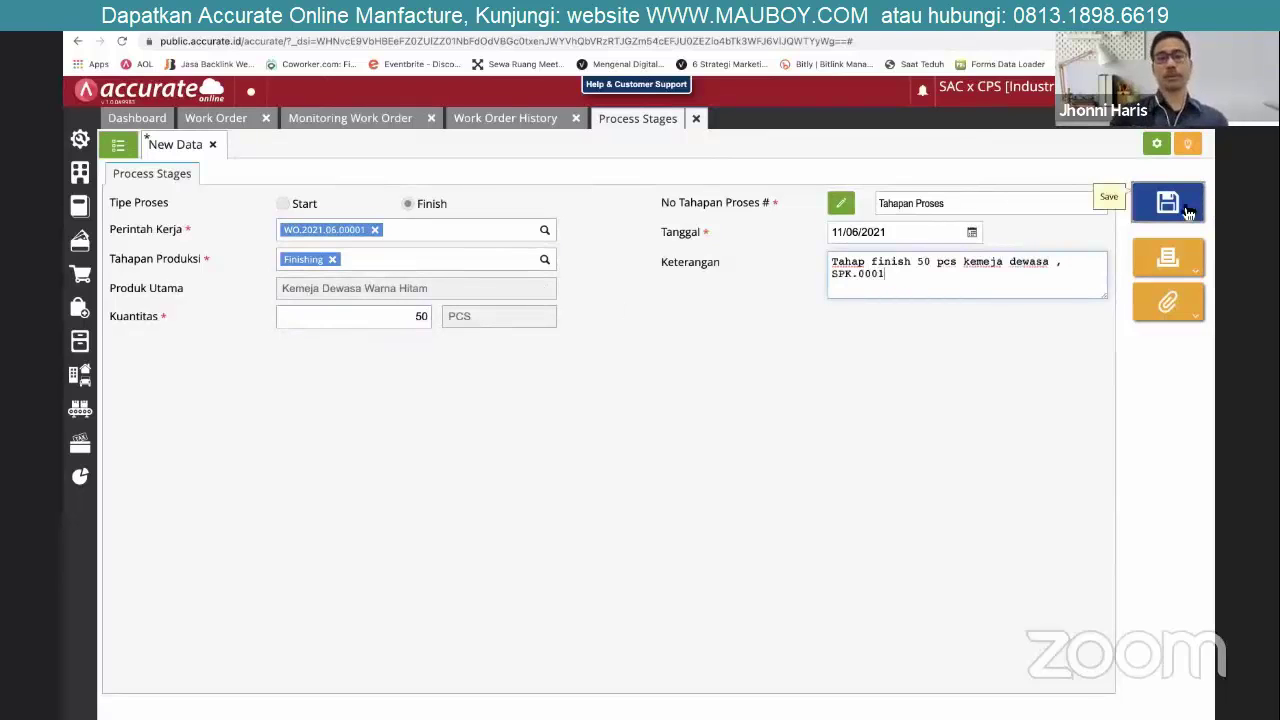
{"action": "left_click", "coordinate": [1187, 211]}
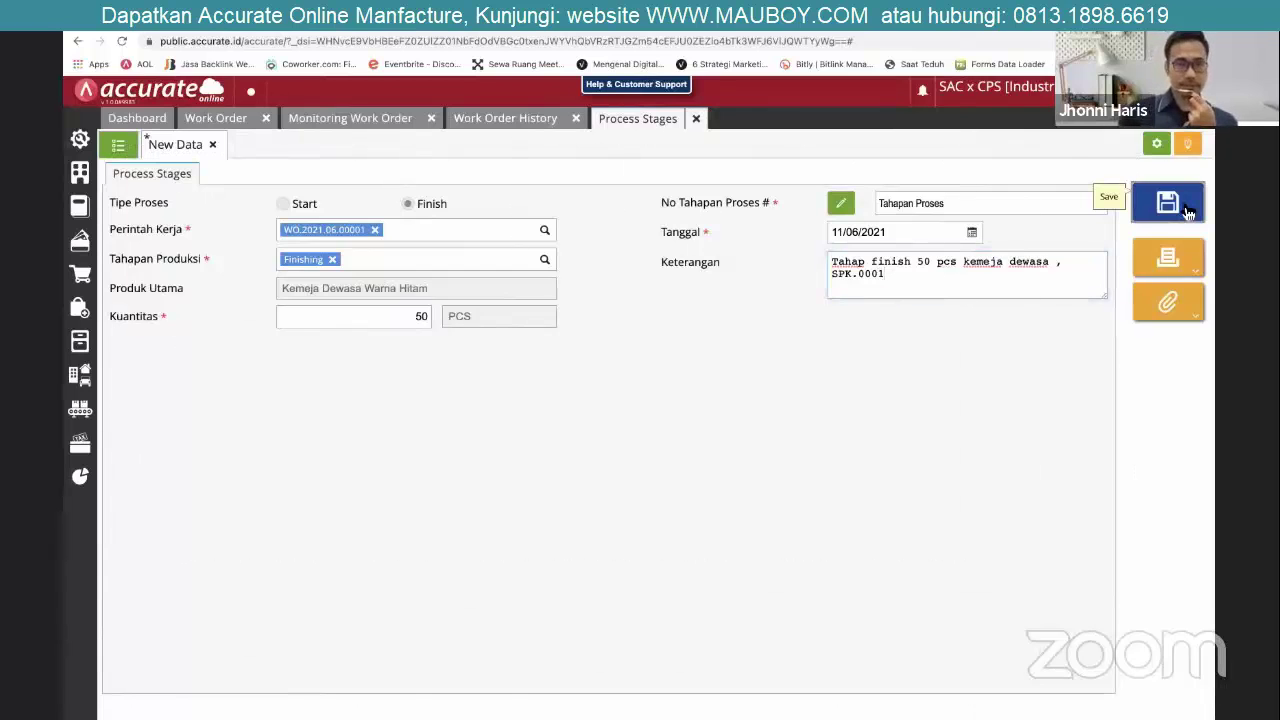
{"action": "left_click", "coordinate": [211, 146]}
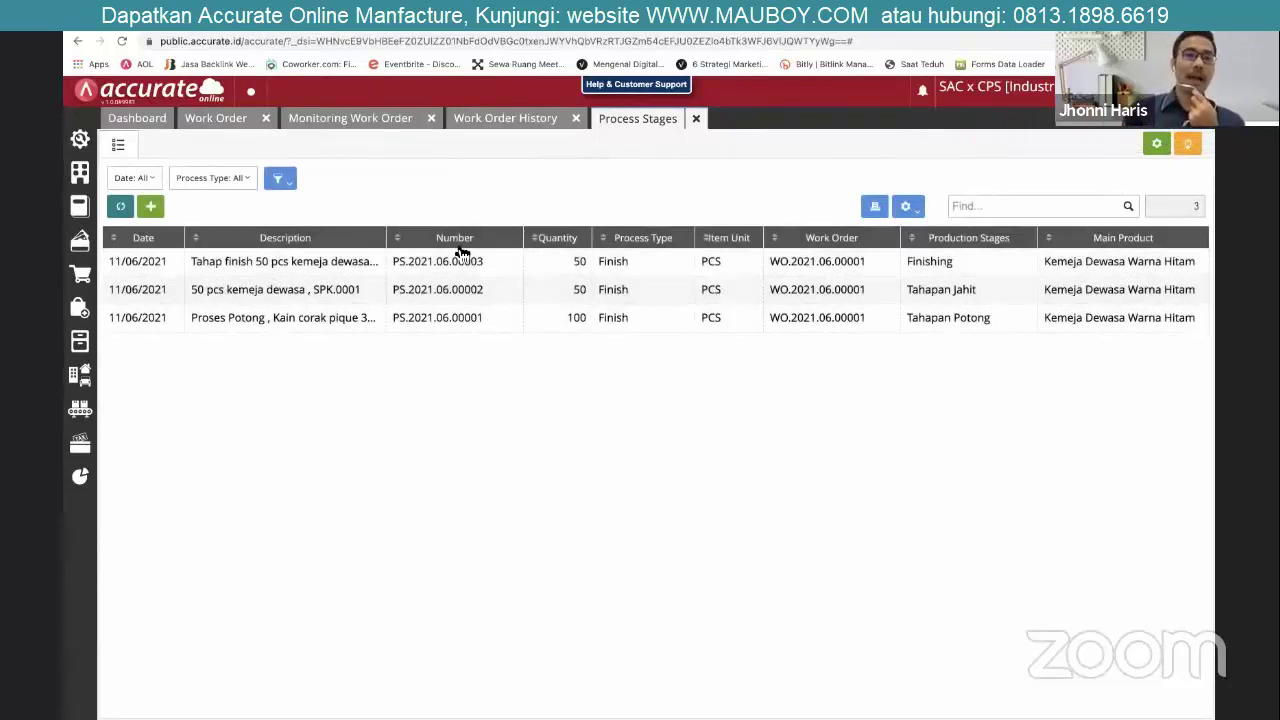
Review the refreshed monitoring board's stage-by-stage progress and the work order history for the Tahapan Jahit and Finishing entries.
{"action": "left_click", "coordinate": [345, 120]}
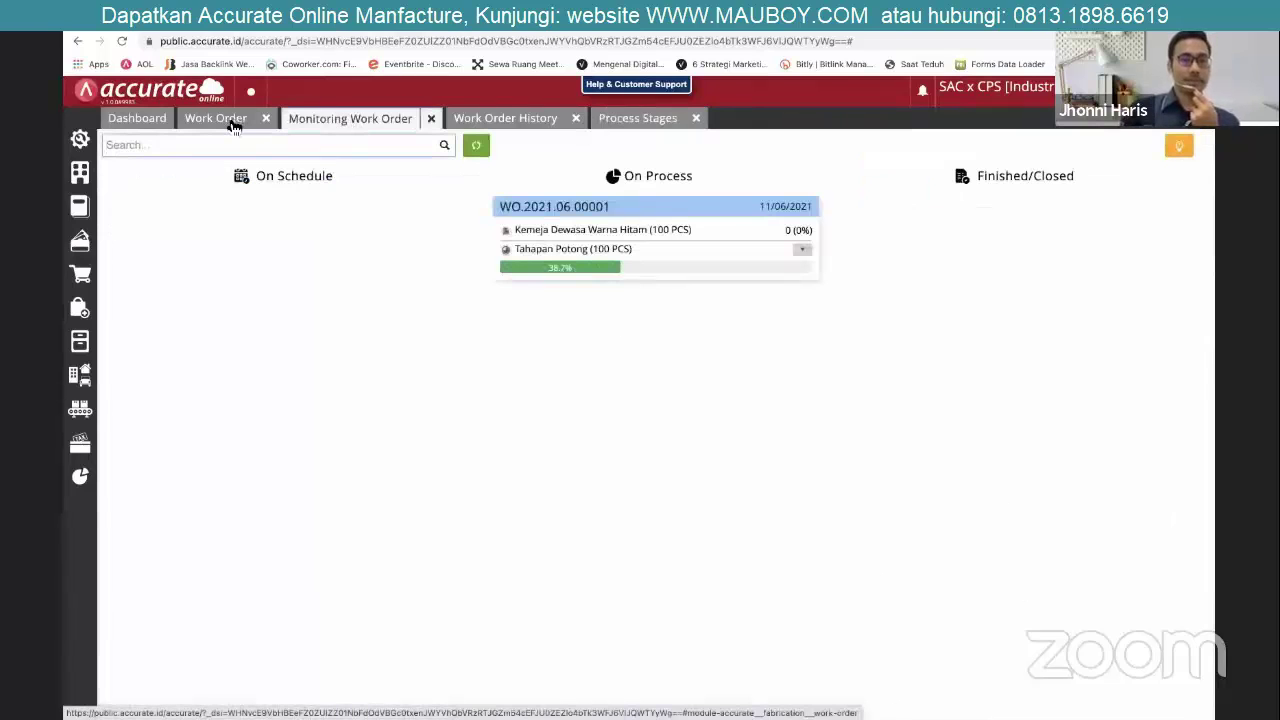
{"action": "left_click", "coordinate": [232, 119]}
{"action": "left_click", "coordinate": [325, 120]}
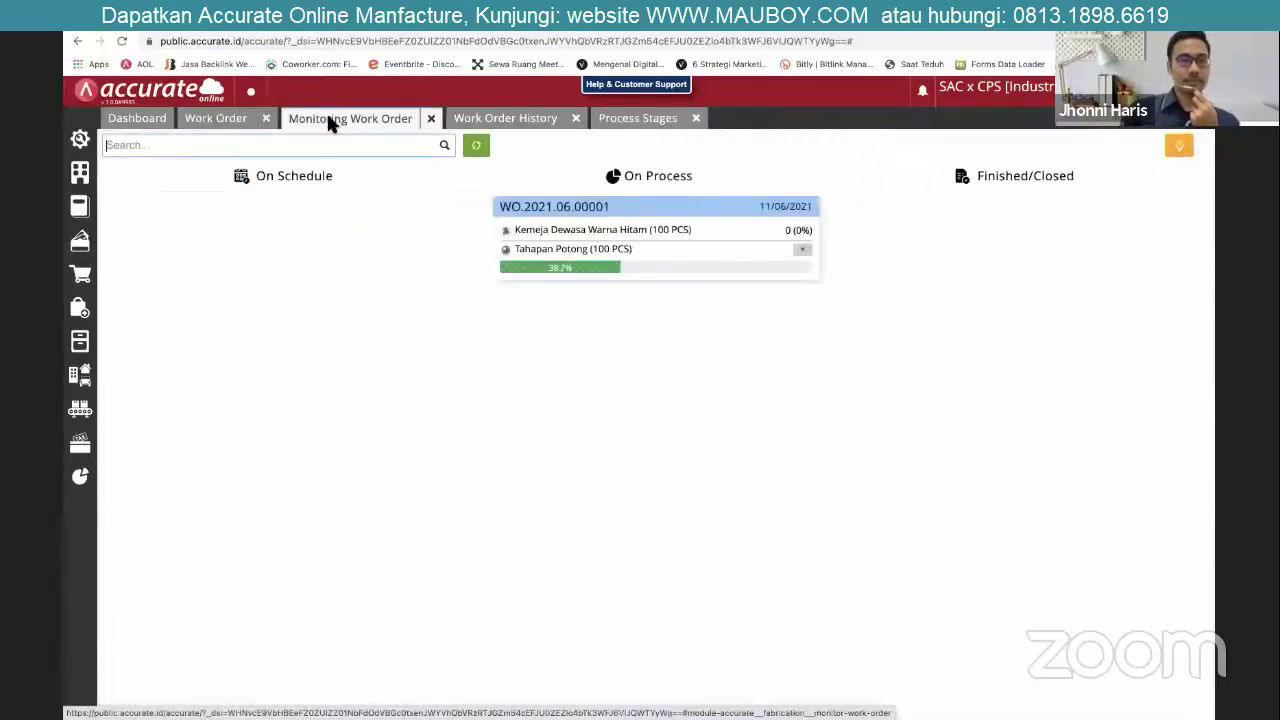
{"action": "left_click", "coordinate": [475, 148]}
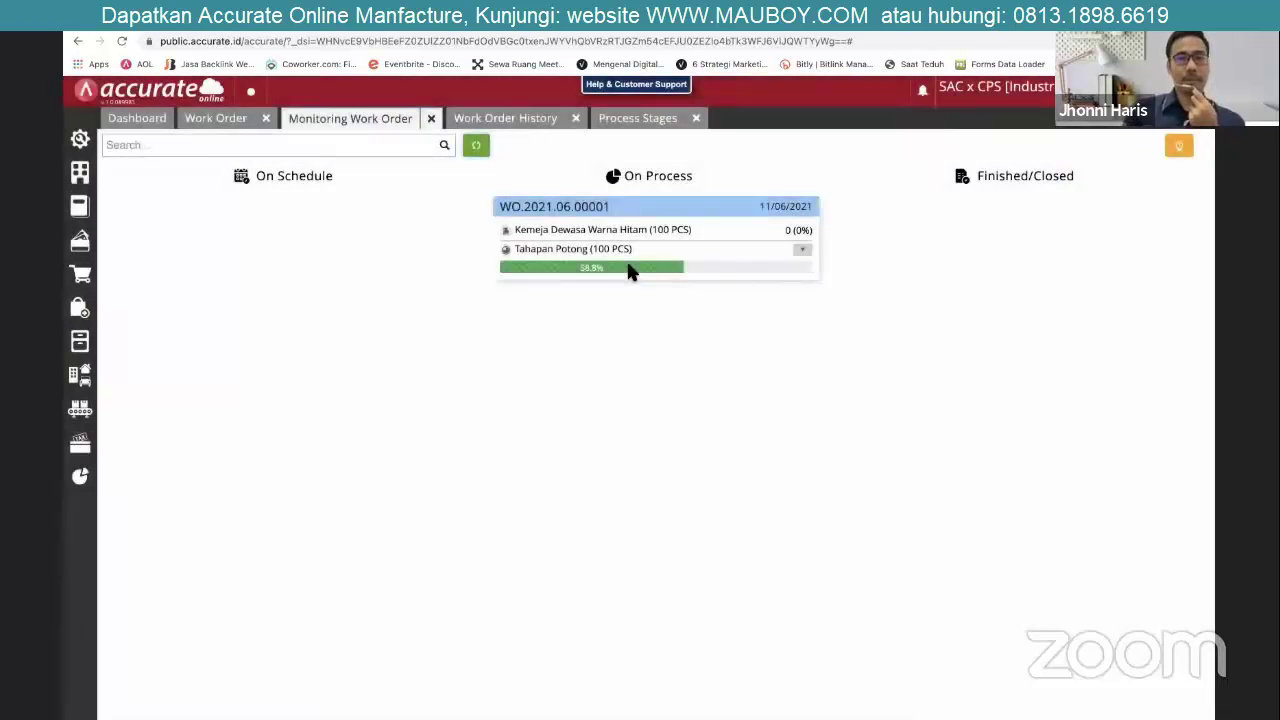
{"action": "left_click", "coordinate": [803, 252]}
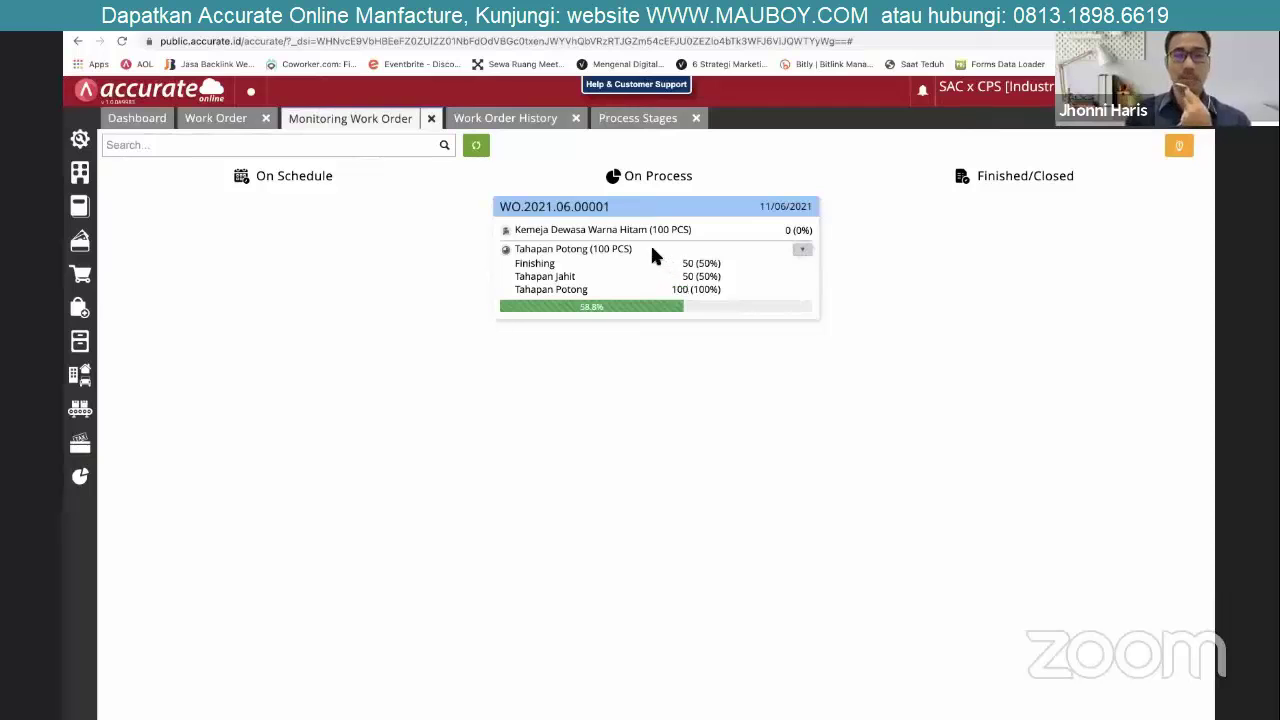
{"action": "left_click", "coordinate": [522, 126]}
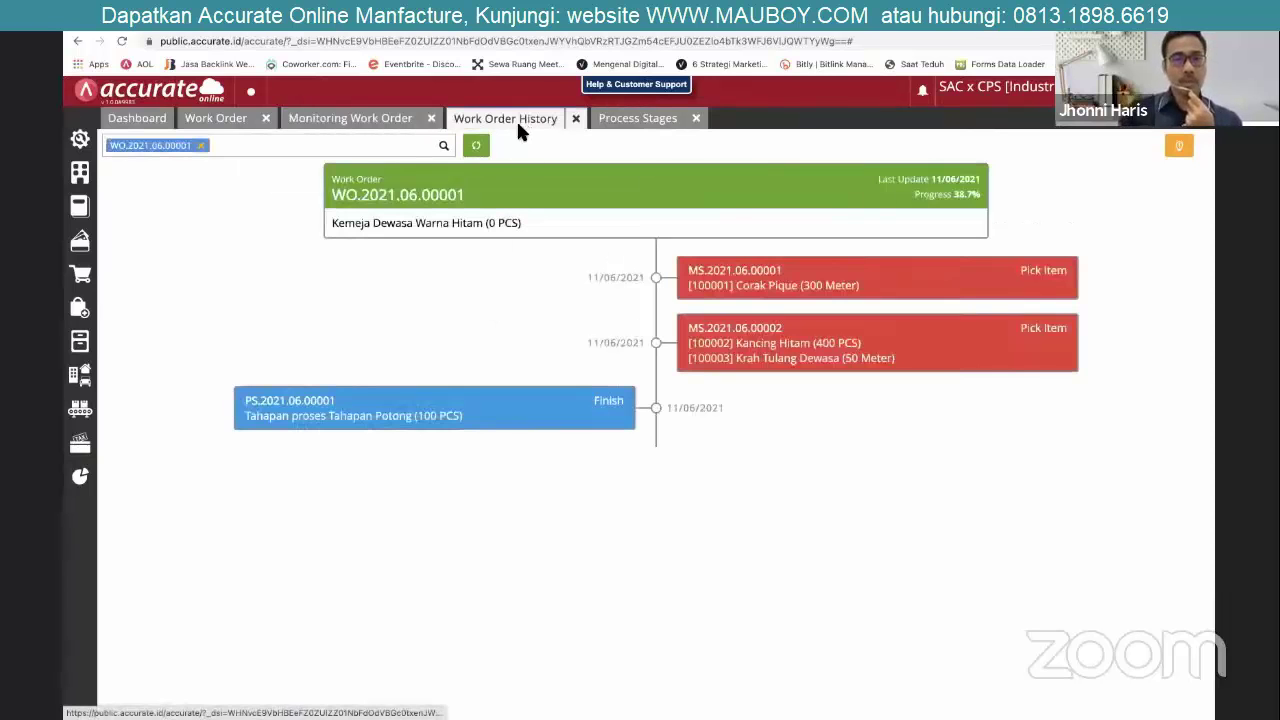
{"action": "left_click", "coordinate": [479, 148]}
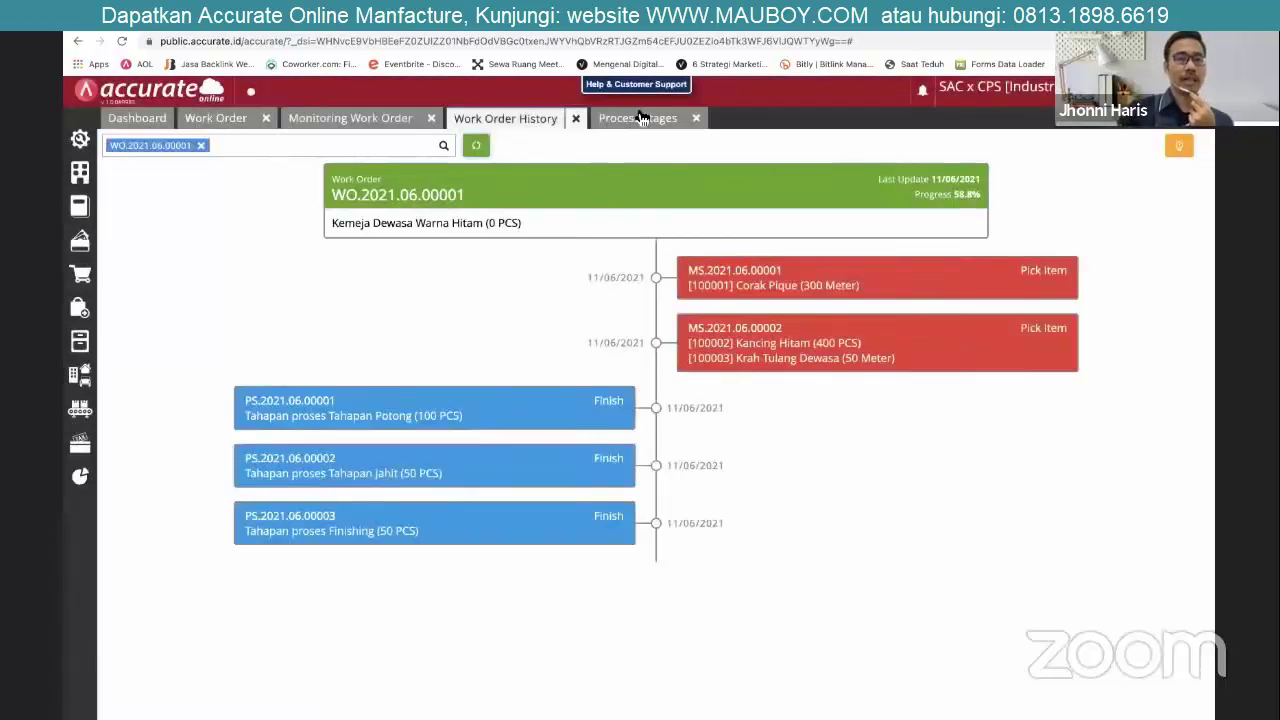
Start a finished good slip for the work order and try adding 50 PCS of Kemeja Dewasa Warna Hitam.
{"action": "left_click", "coordinate": [641, 117]}
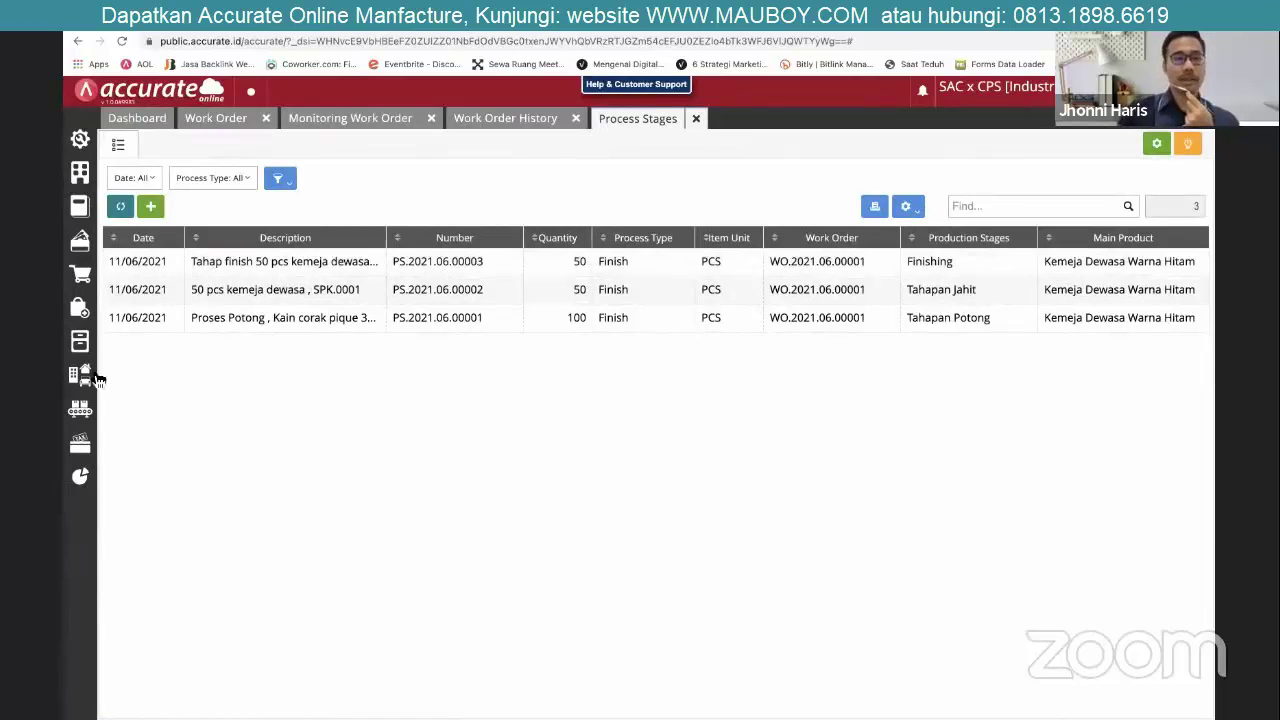
{"action": "mouse_move", "coordinate": [82, 410]}
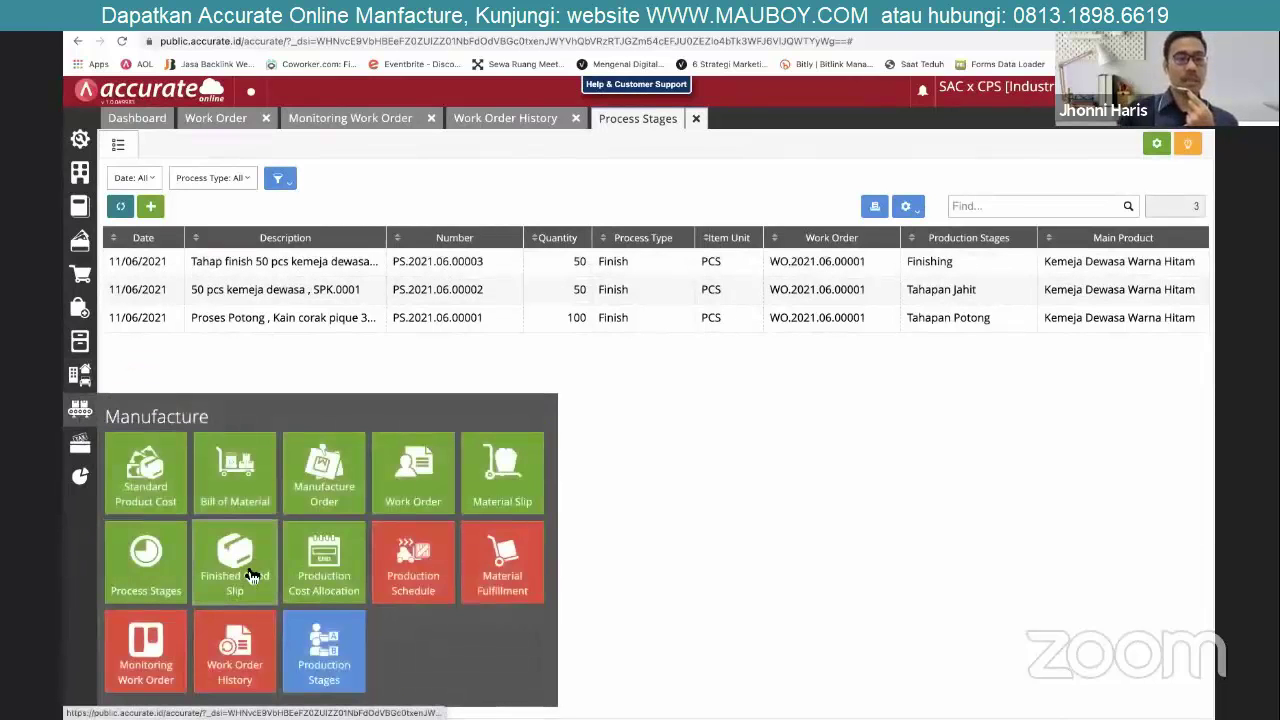
{"action": "left_click", "coordinate": [245, 573]}
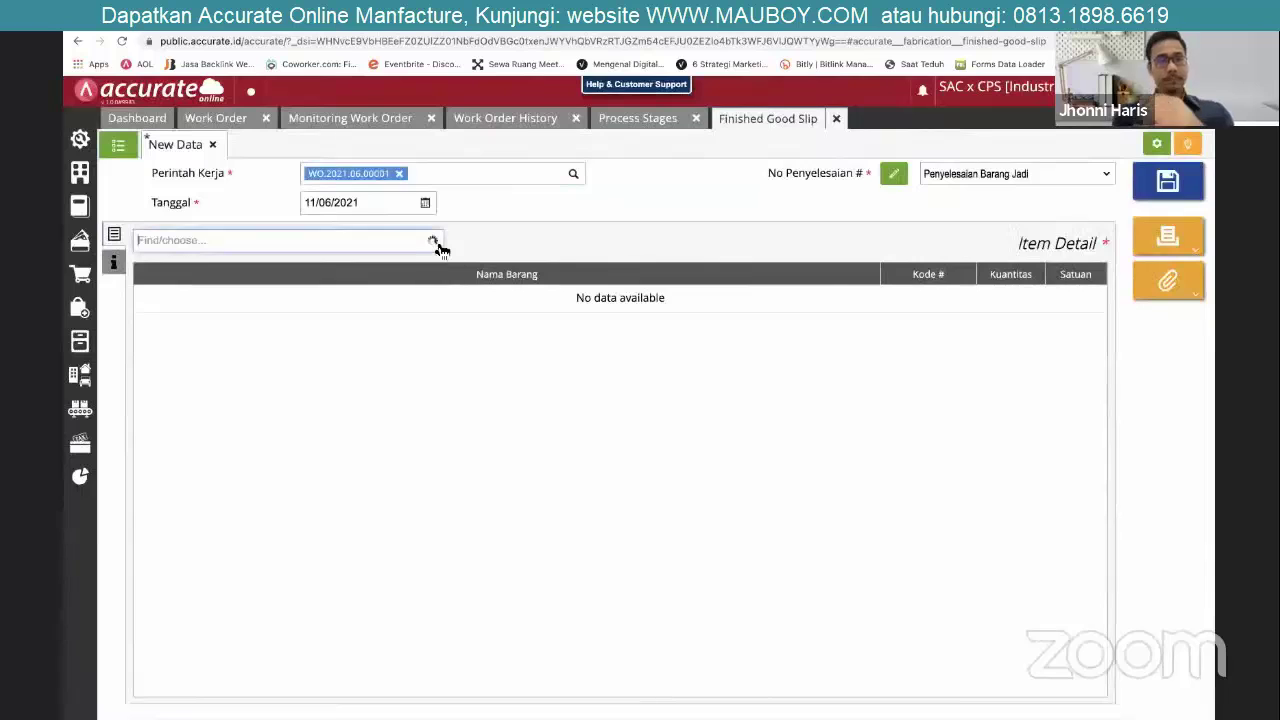
{"action": "left_click", "coordinate": [380, 277]}
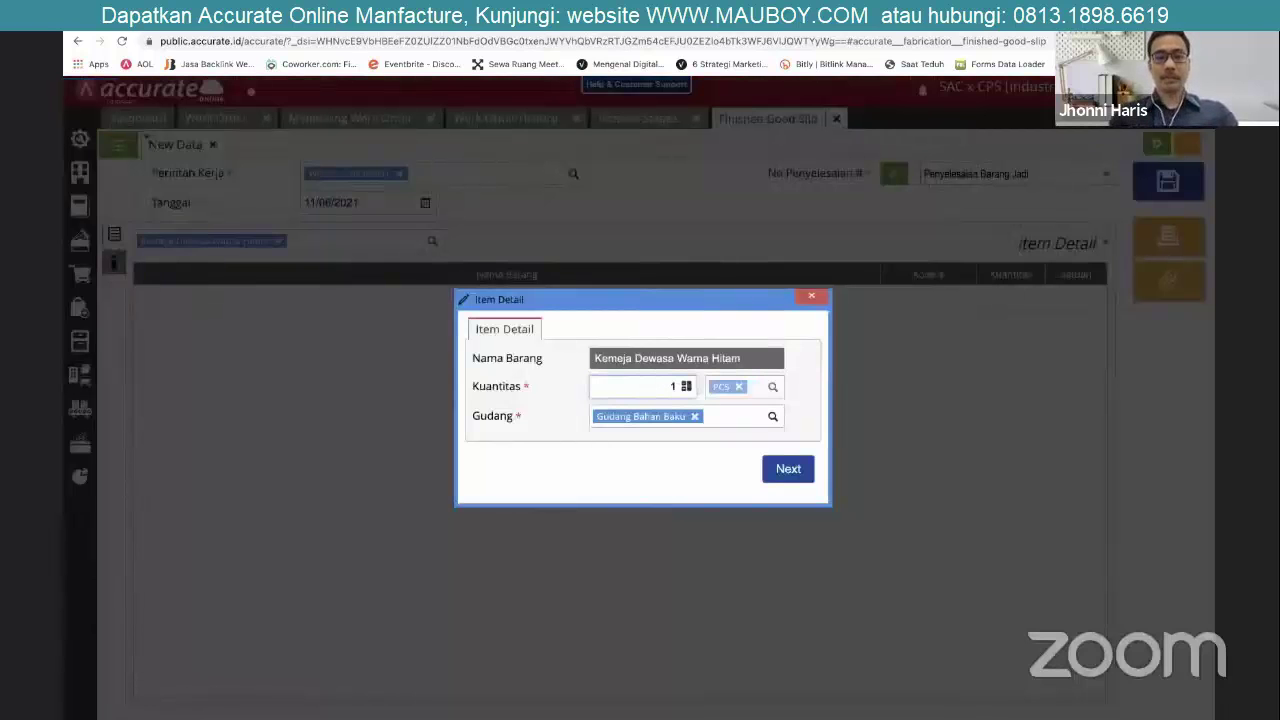
{"action": "type", "text": "50"}
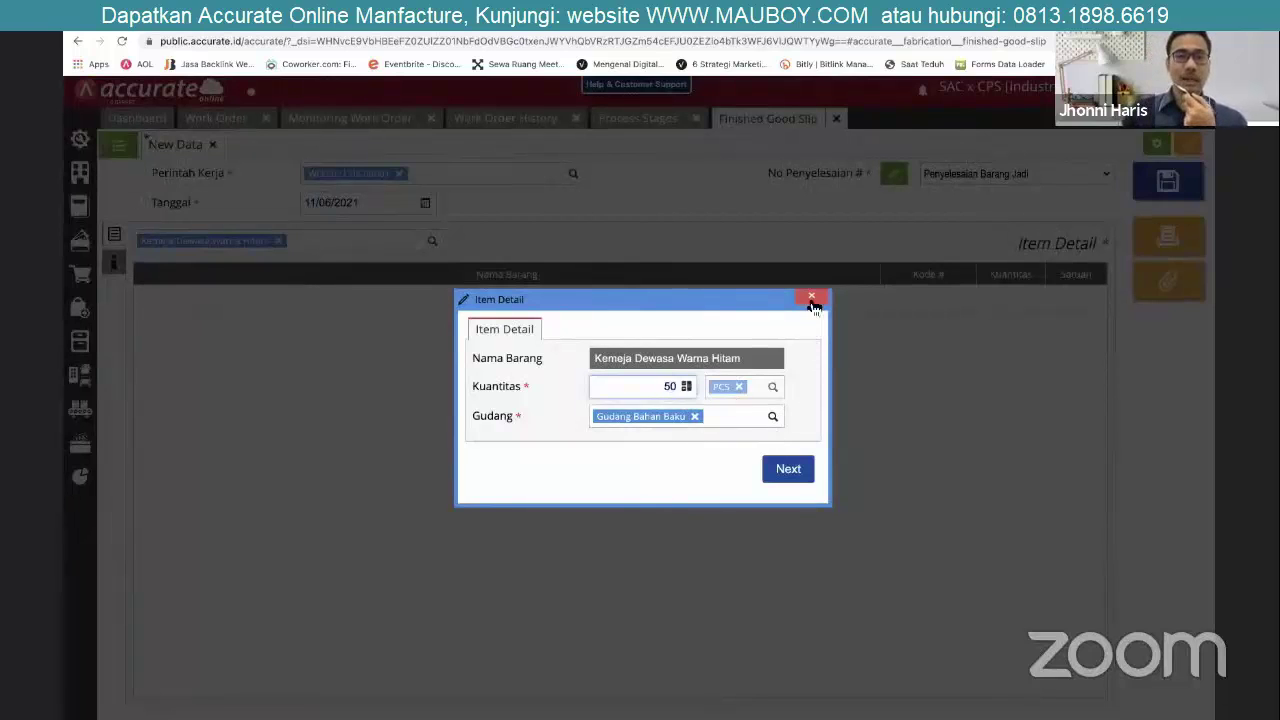
{"action": "key", "text": "Return"}
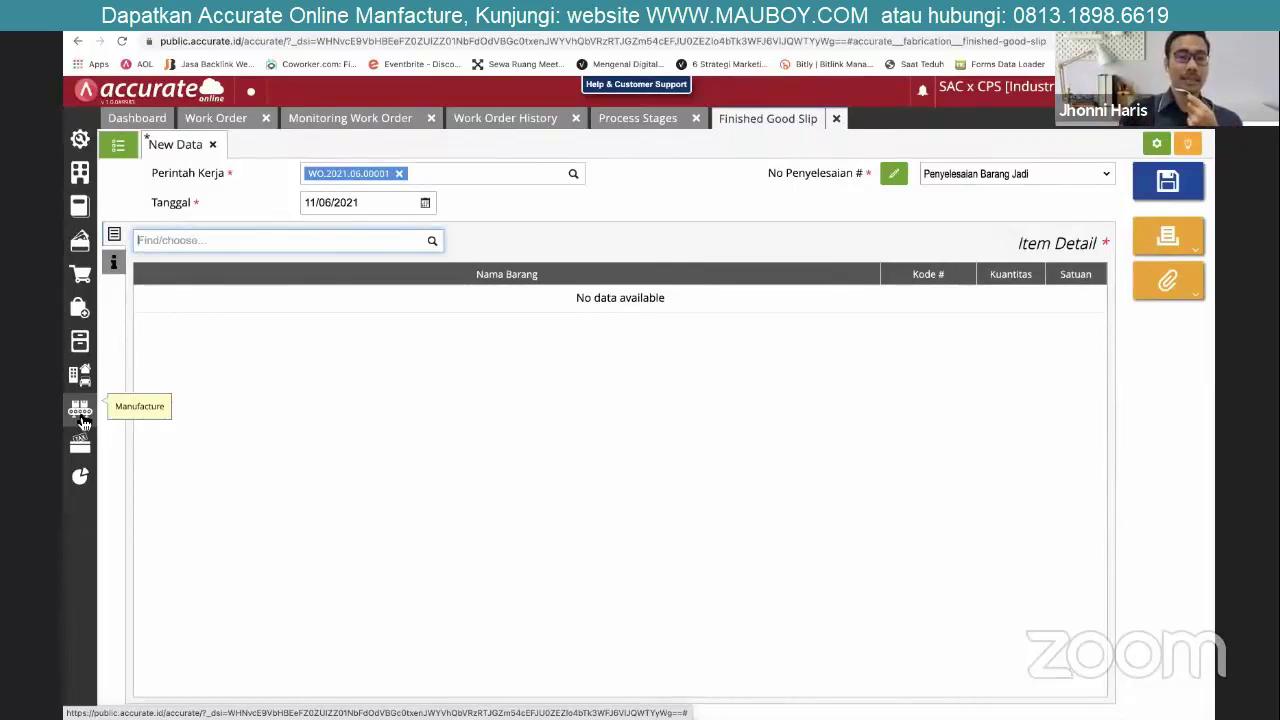
Examine the Second Quality Product option in a new bill of material's additional info, and close the form.
{"action": "left_click", "coordinate": [82, 420]}
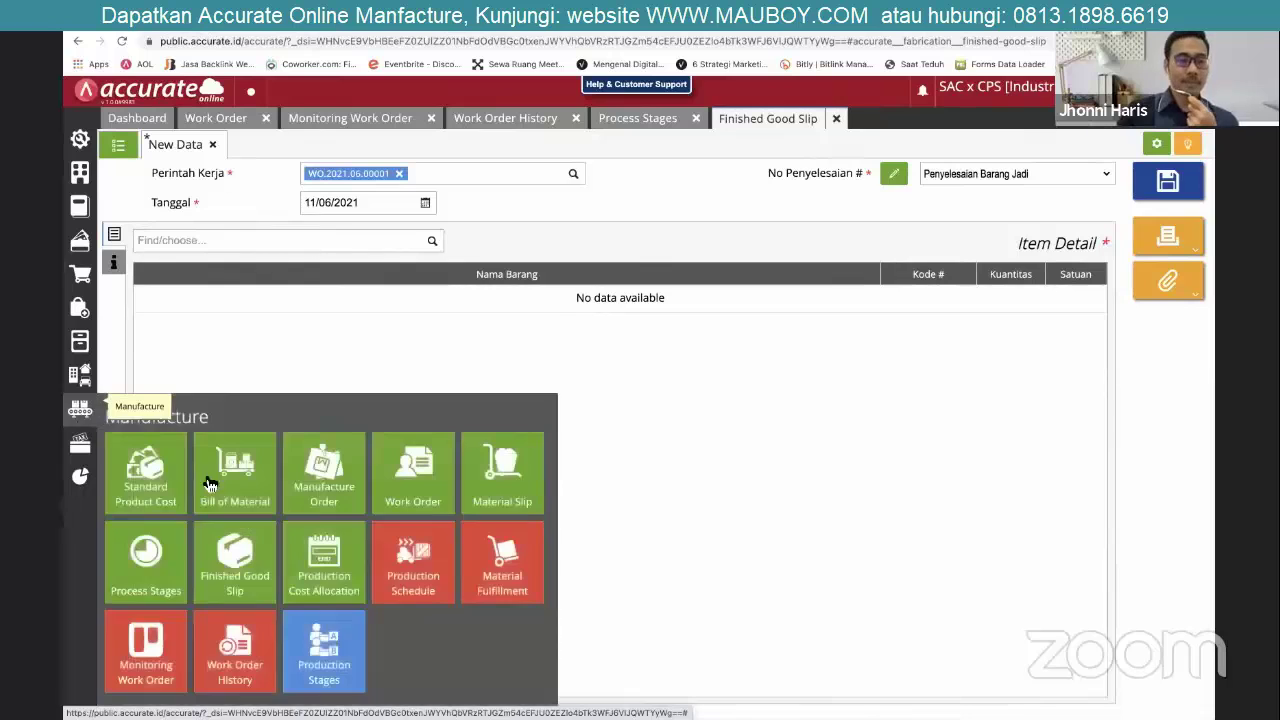
{"action": "left_click", "coordinate": [236, 478]}
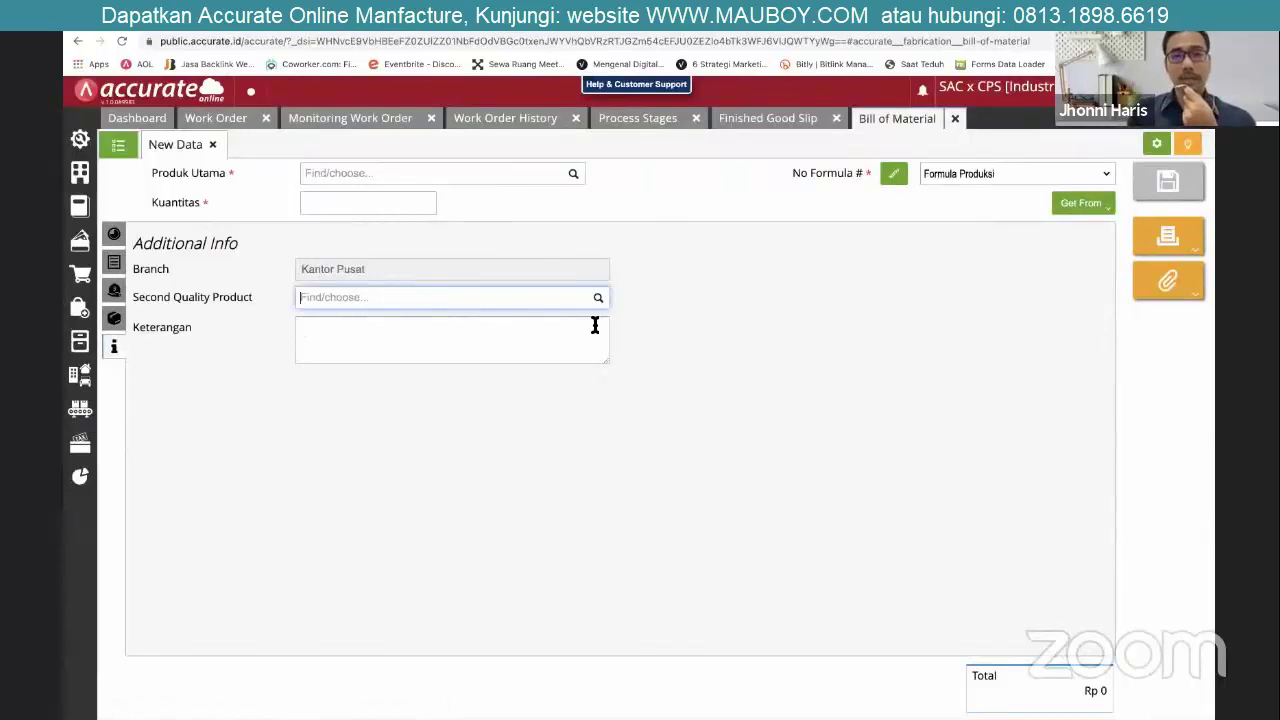
{"action": "left_click", "coordinate": [955, 118]}
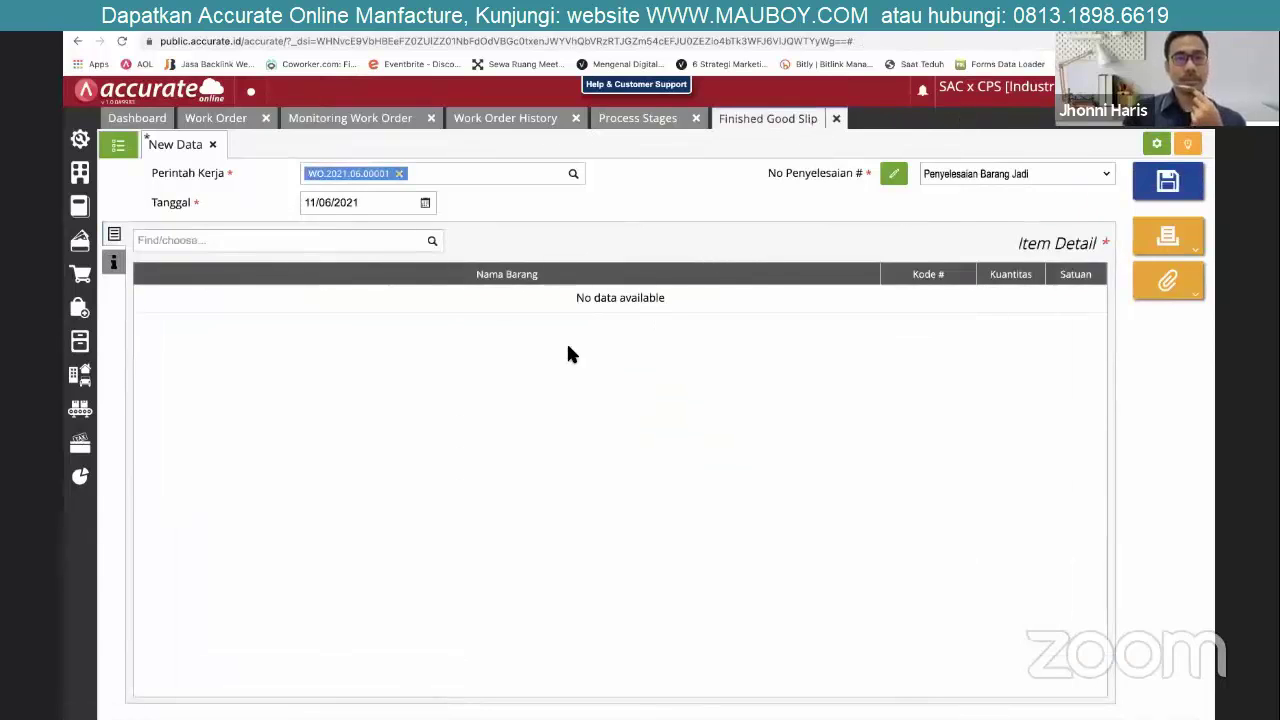
Add Kemeja Dewasa Warna Hitam to the finished good slip with a quantity of 50 PCS and Gudang Finishing Good as warehouse.
{"action": "left_click", "coordinate": [432, 241]}
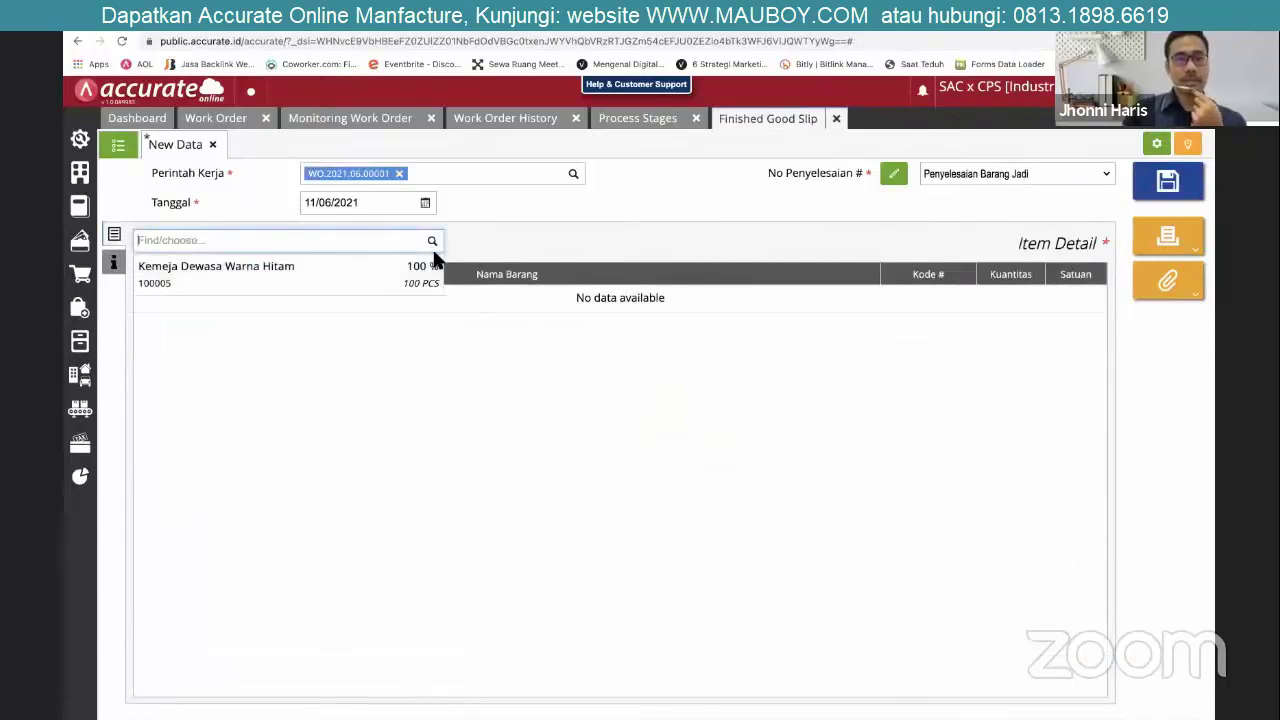
{"action": "left_click", "coordinate": [404, 285]}
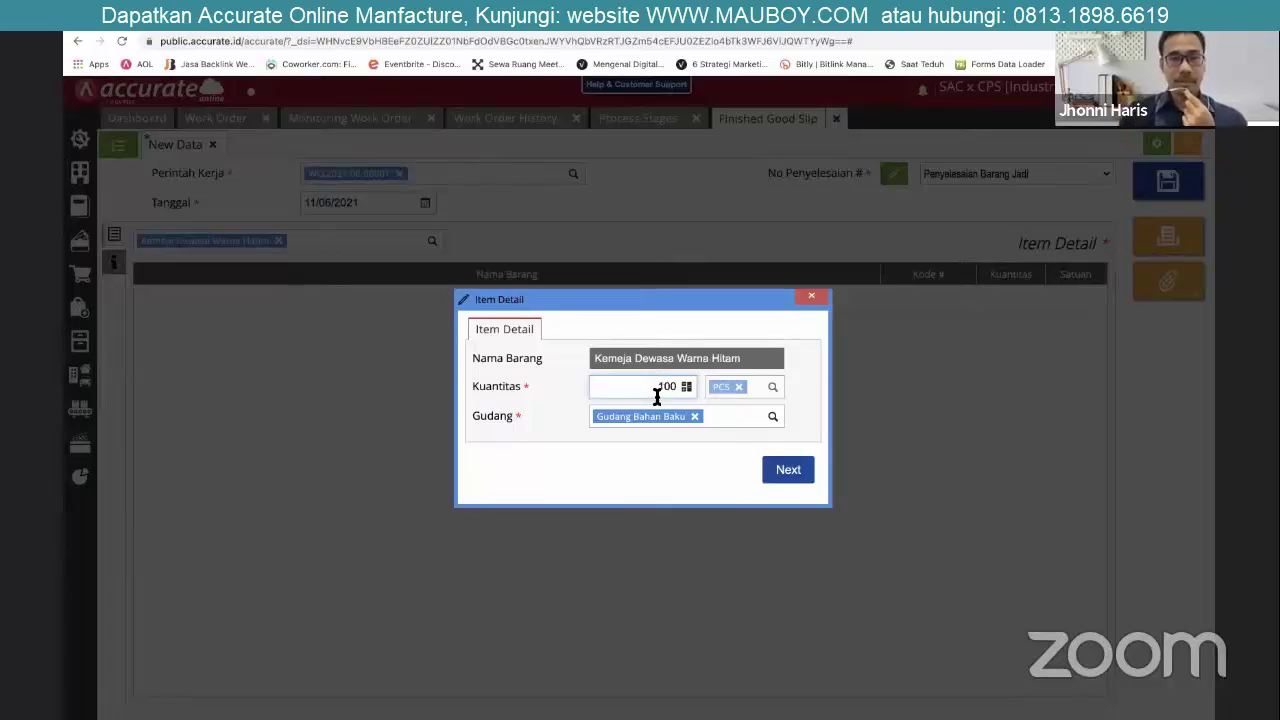
{"action": "double_click", "coordinate": [657, 397]}
{"action": "type", "text": "50"}
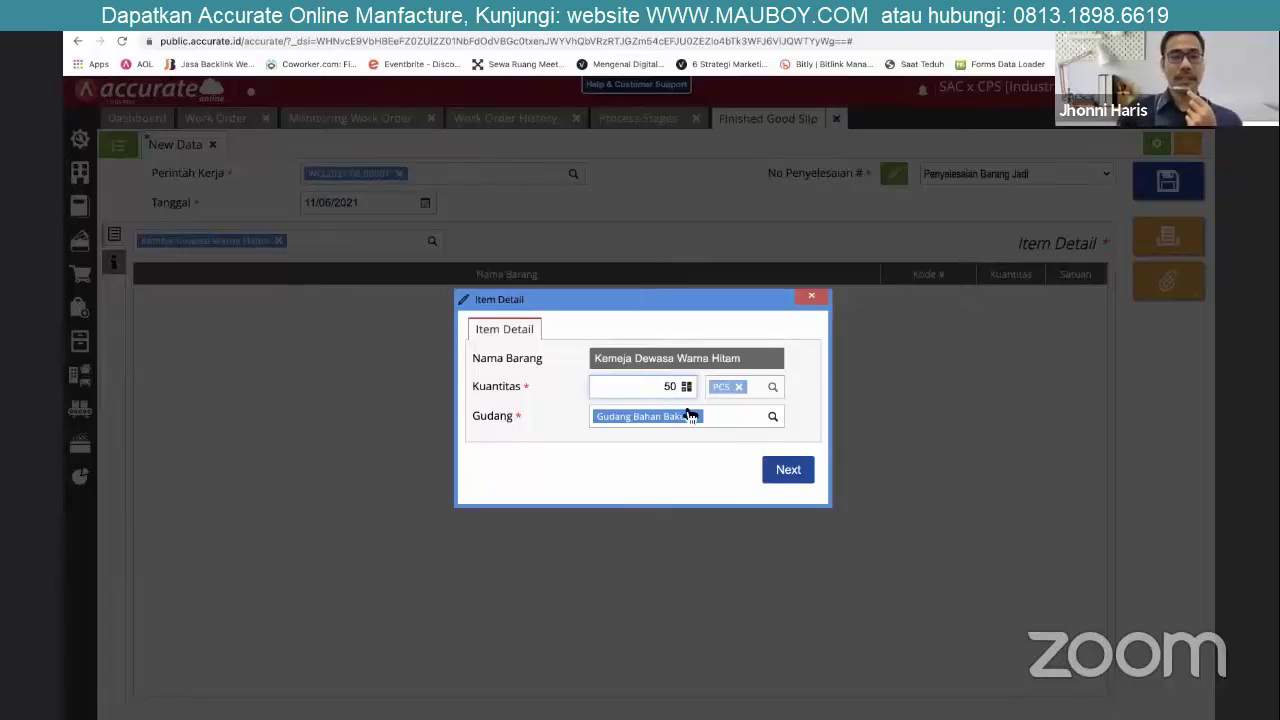
{"action": "left_click", "coordinate": [777, 422]}
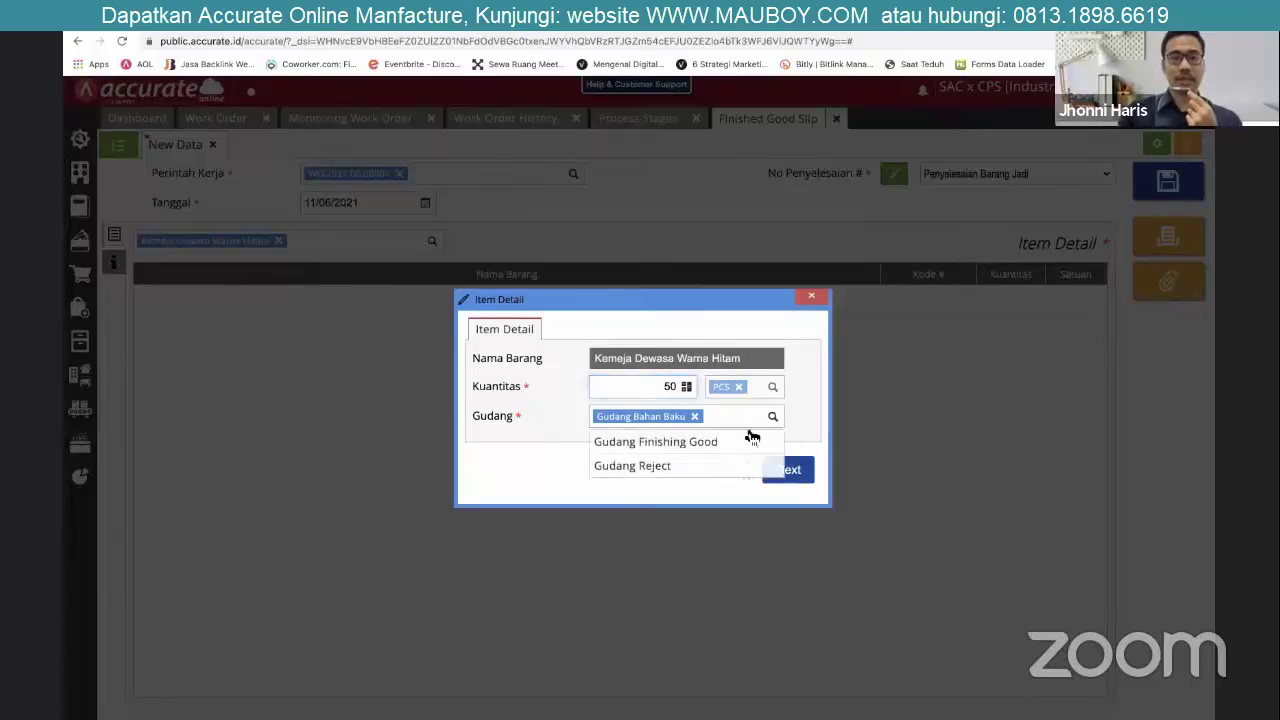
{"action": "left_click", "coordinate": [728, 448]}
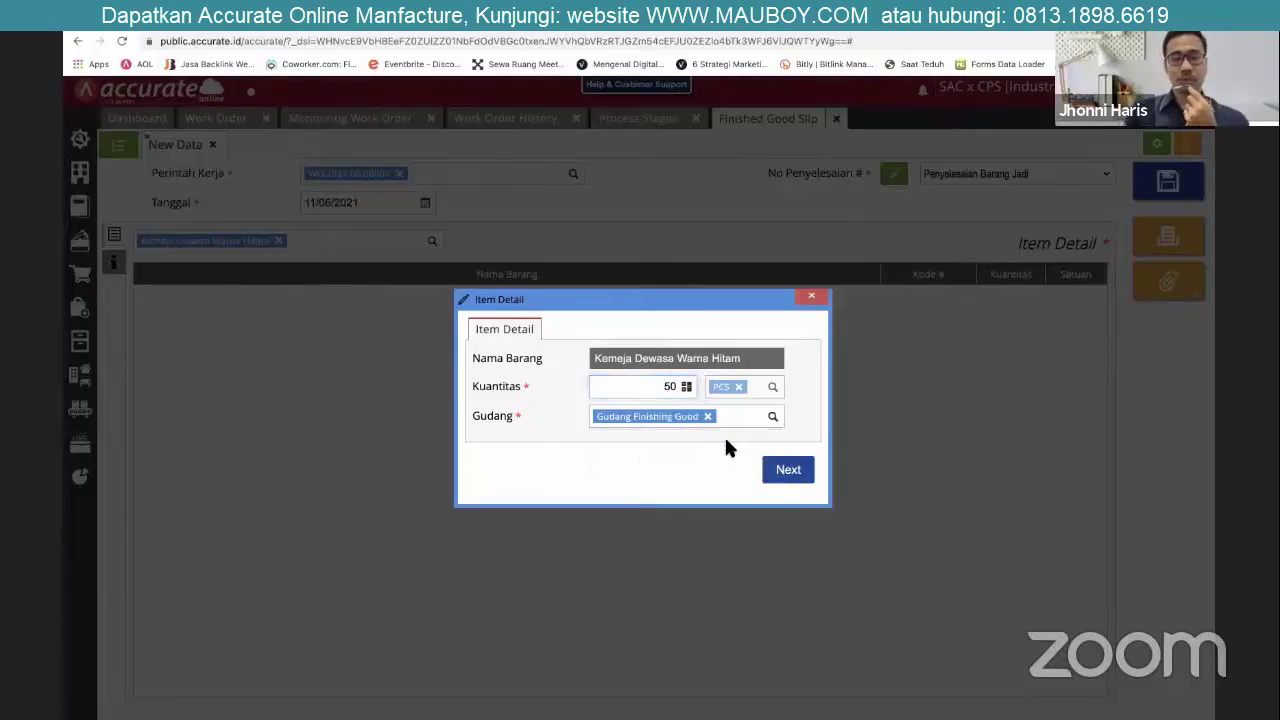
{"action": "left_click", "coordinate": [794, 478]}
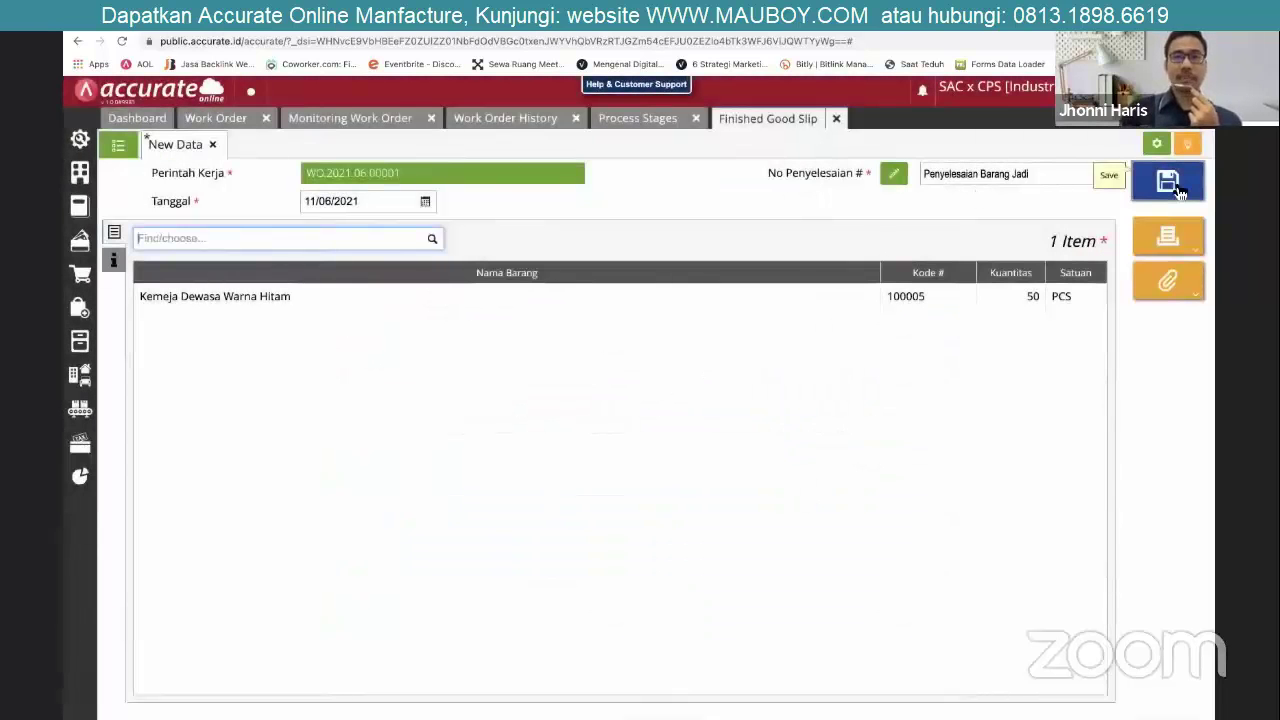
Examine the June 2021 production schedule and the material fulfillment for Gudang Bahan Baku.
{"action": "left_click", "coordinate": [80, 409]}
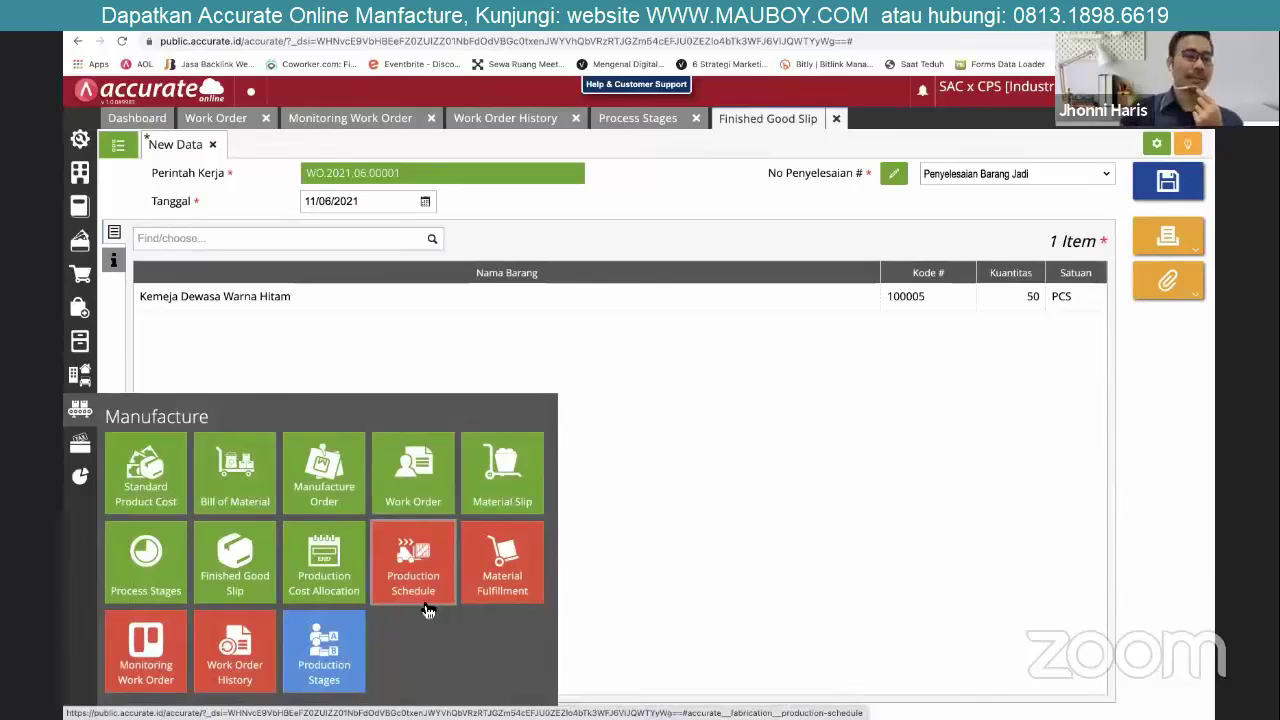
{"action": "left_click", "coordinate": [432, 545]}
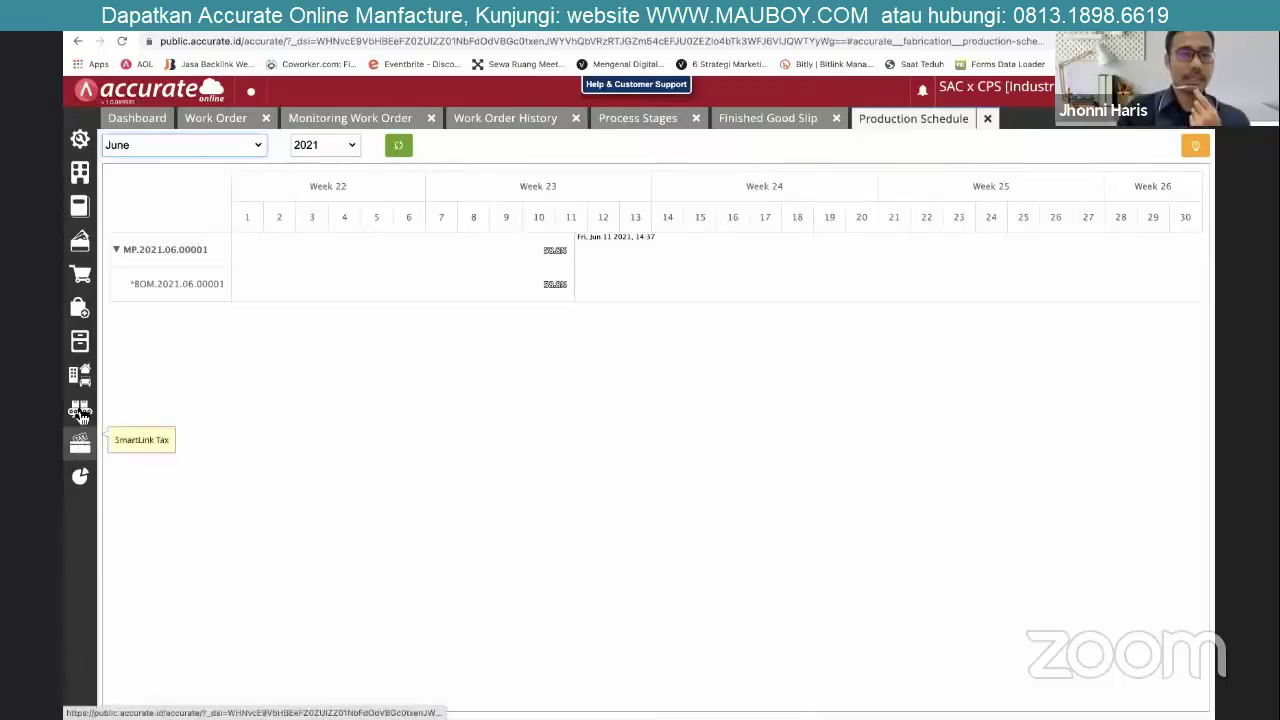
{"action": "mouse_move", "coordinate": [80, 412]}
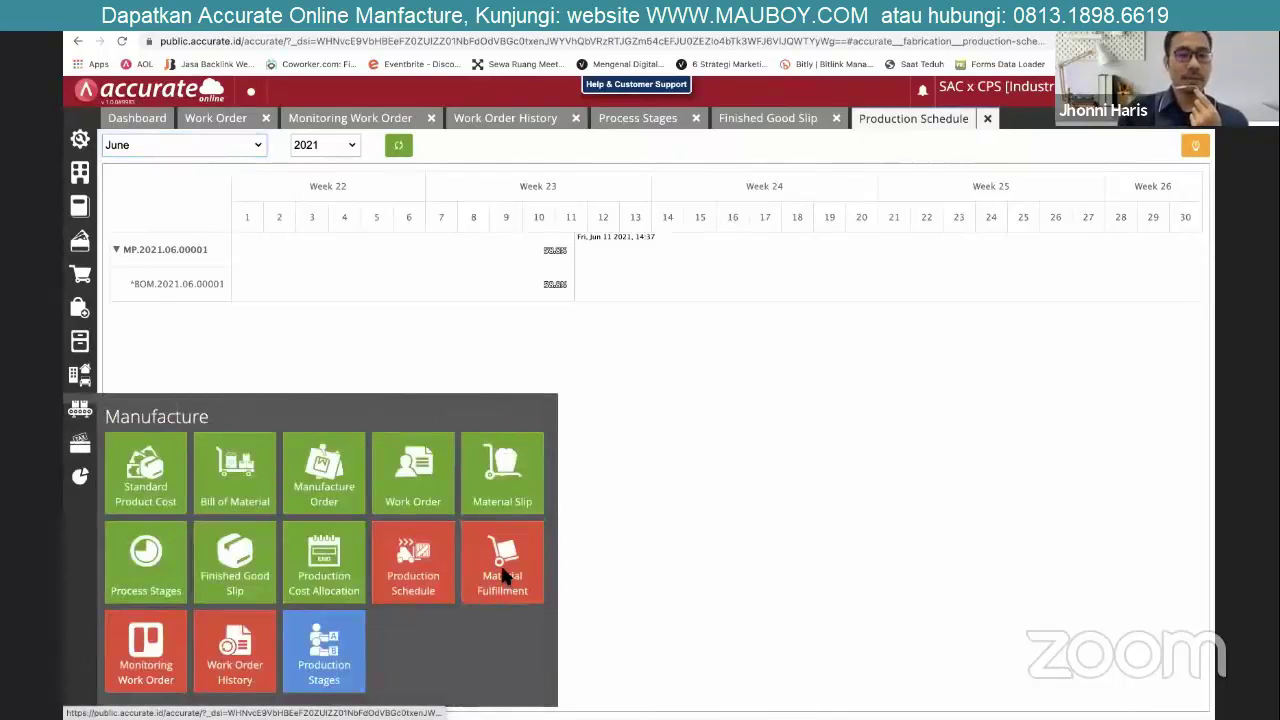
{"action": "left_click", "coordinate": [503, 573]}
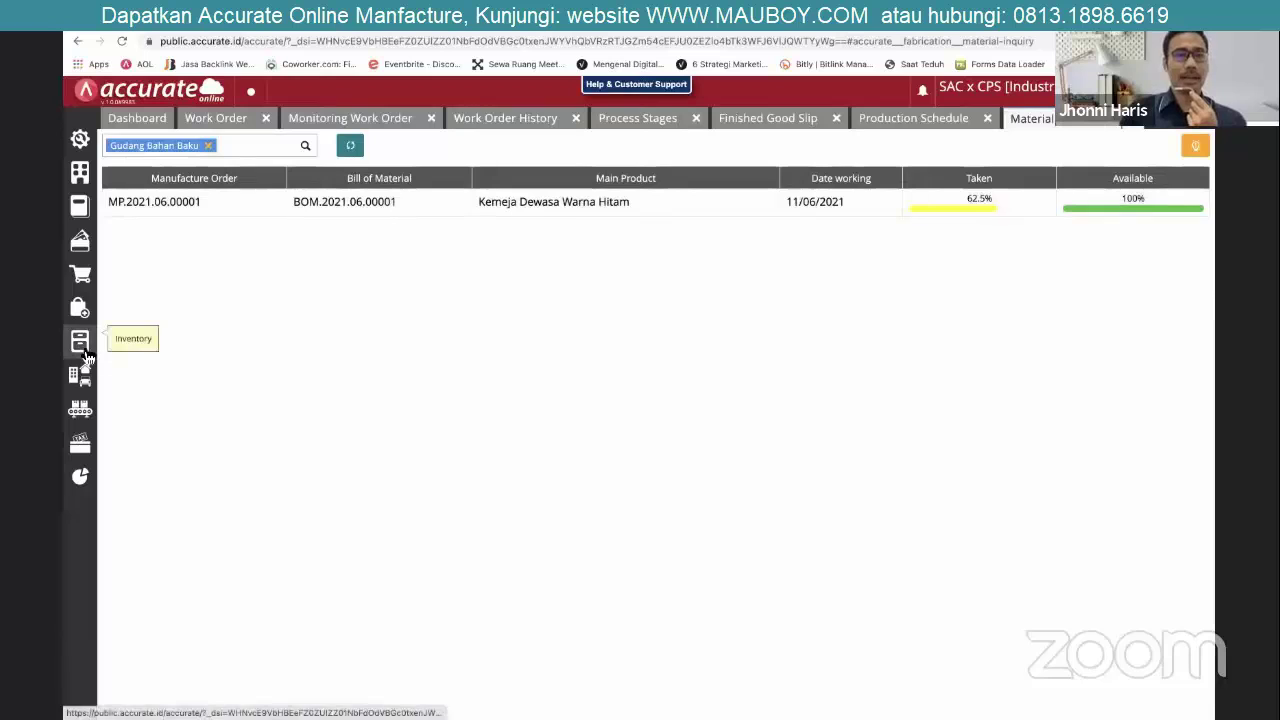
Check the Kancing Hitam and Krah Tulang Dewasa quantities in the material slip, and close the slip, fulfillment and schedule views.
{"action": "mouse_move", "coordinate": [86, 408]}
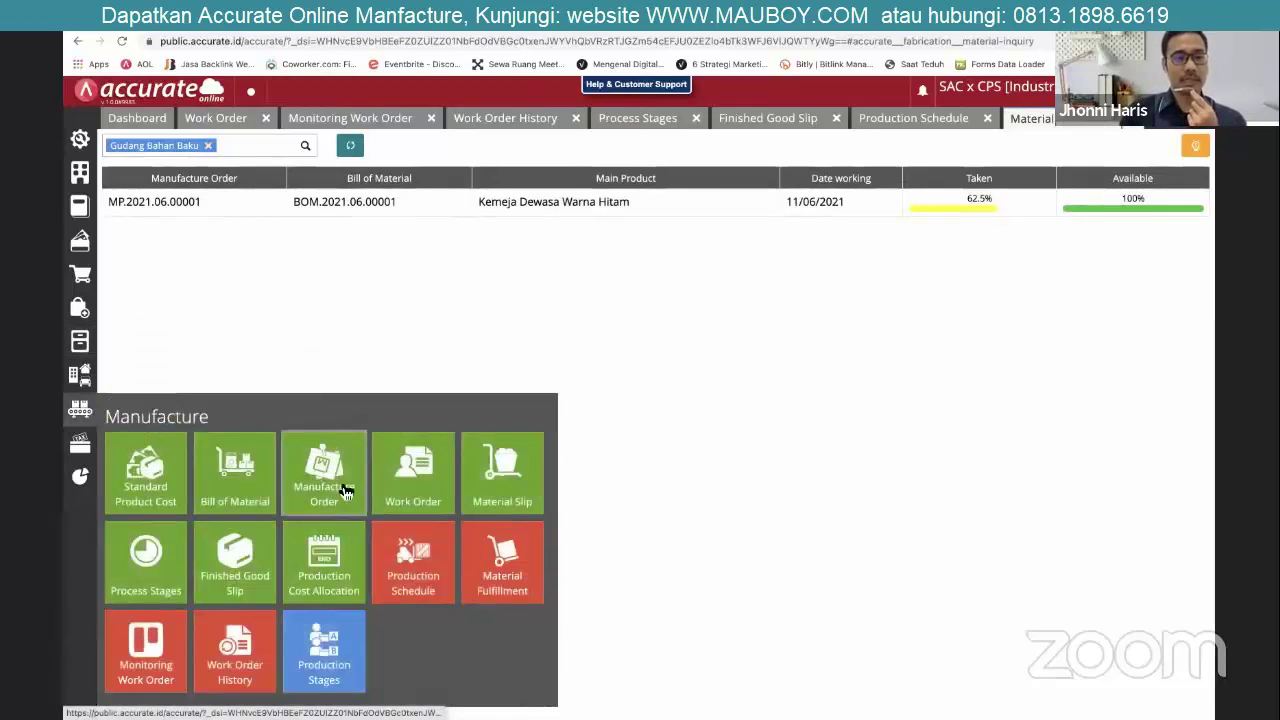
{"action": "left_click", "coordinate": [508, 462]}
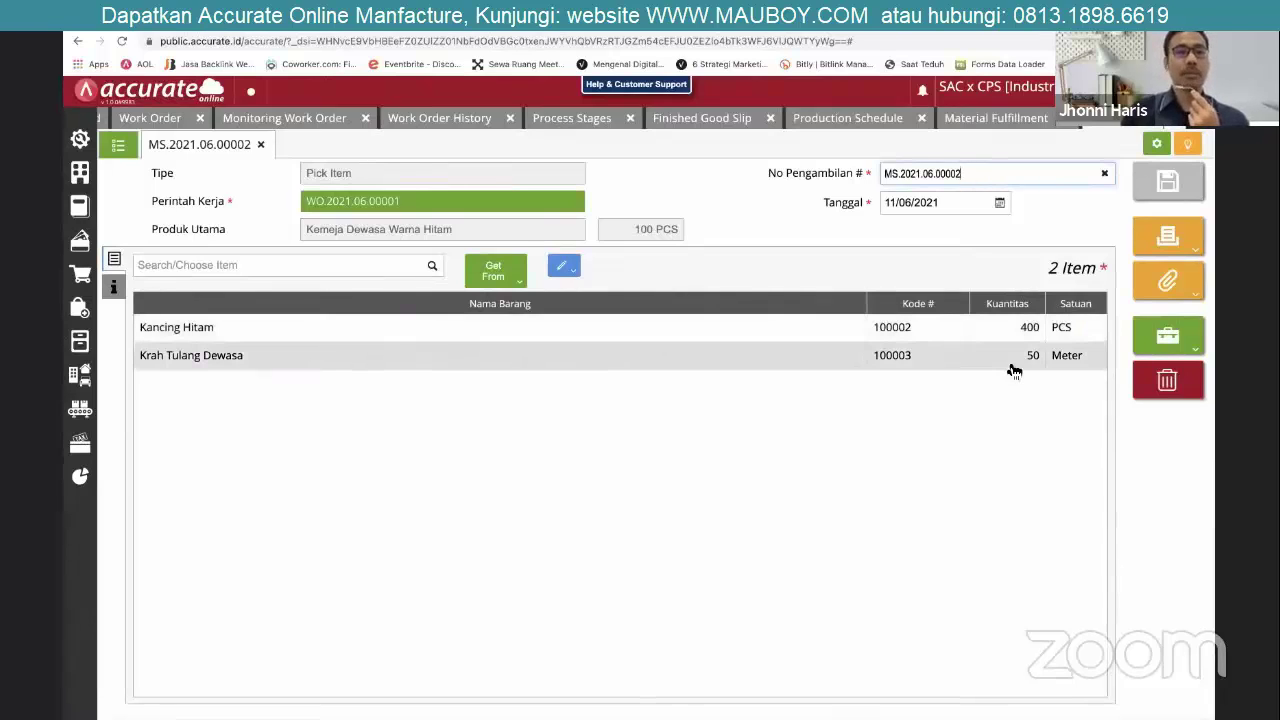
{"action": "left_click", "coordinate": [1159, 142]}
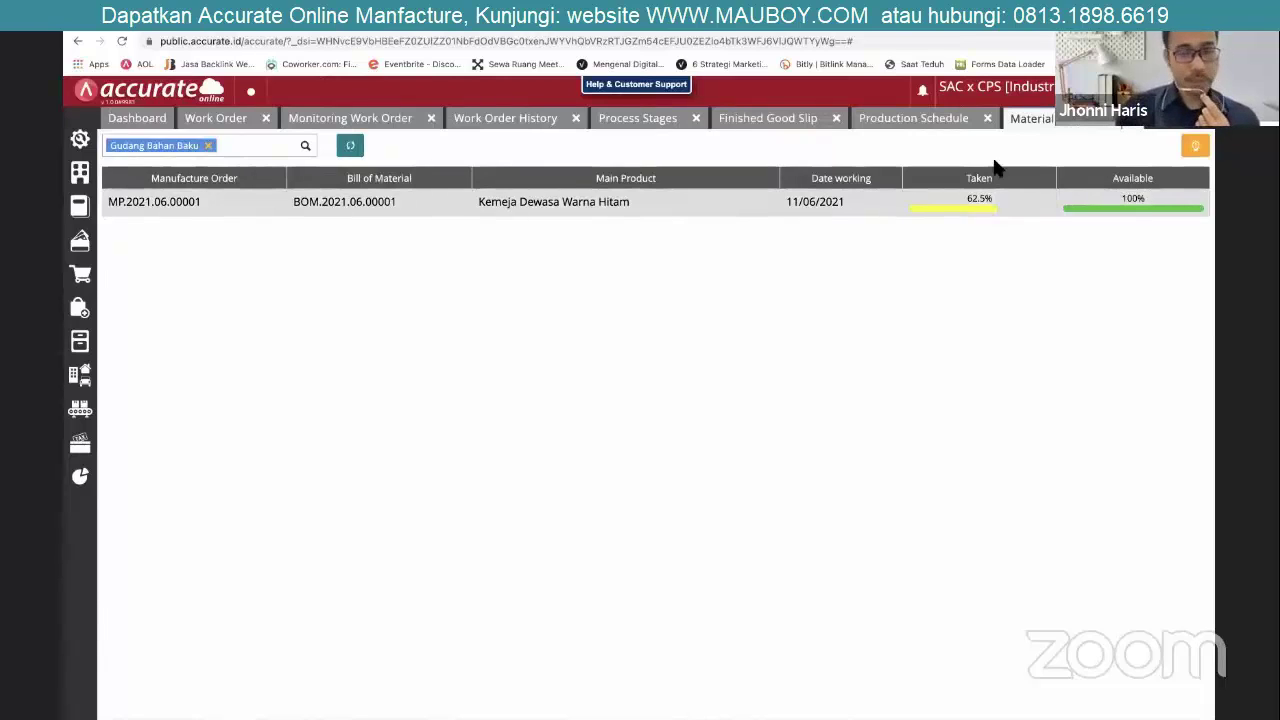
{"action": "left_click", "coordinate": [983, 120]}
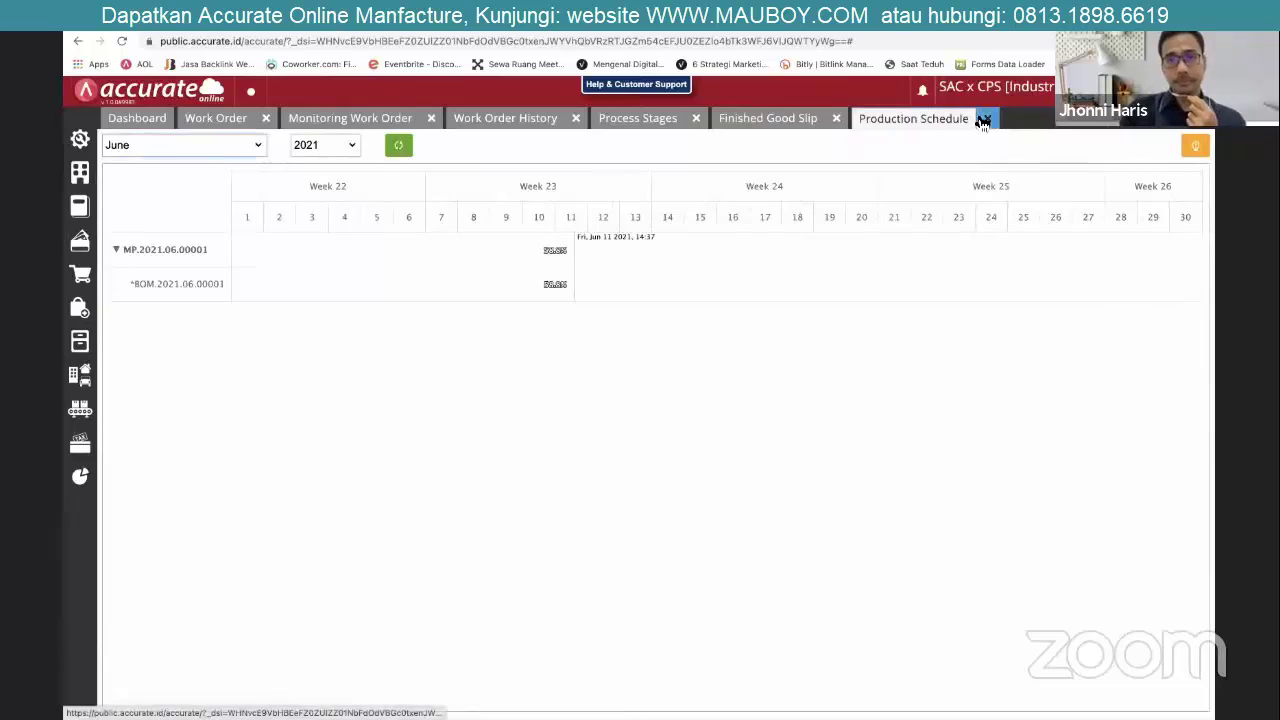
{"action": "left_click", "coordinate": [983, 120]}
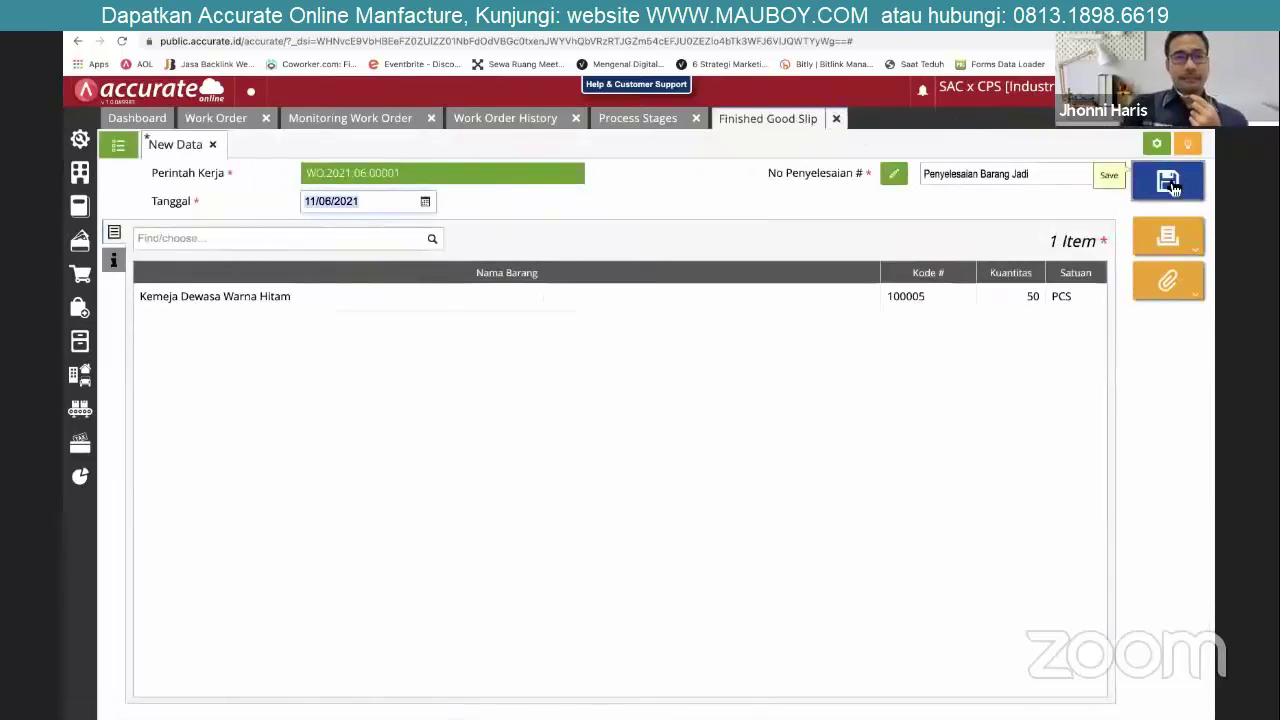
Enter "50 pcs kemeja dewasa warna hitam" as the slip's Keterangan, save it, and close the slip and process stages.
{"action": "left_click", "coordinate": [116, 268]}
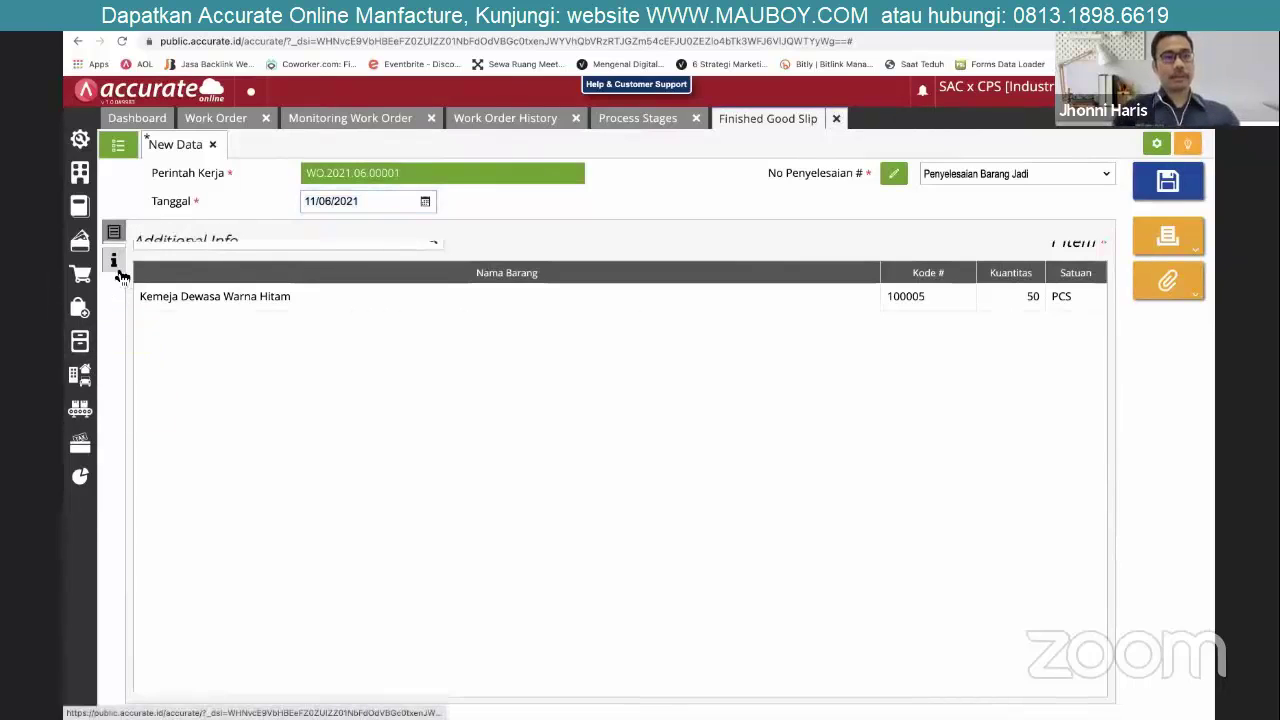
{"action": "left_click", "coordinate": [334, 300]}
{"action": "type", "text": "50 pcs kemeja dewasa warna hitam"}
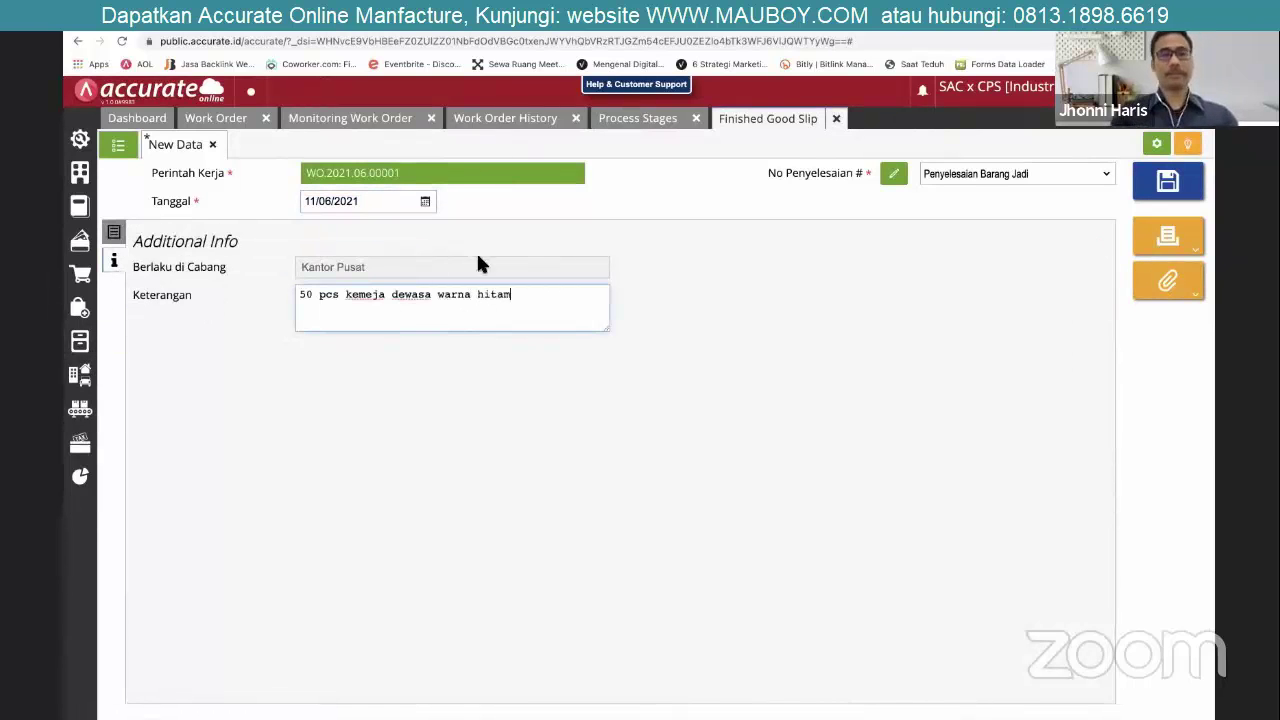
{"action": "left_click", "coordinate": [1178, 199]}
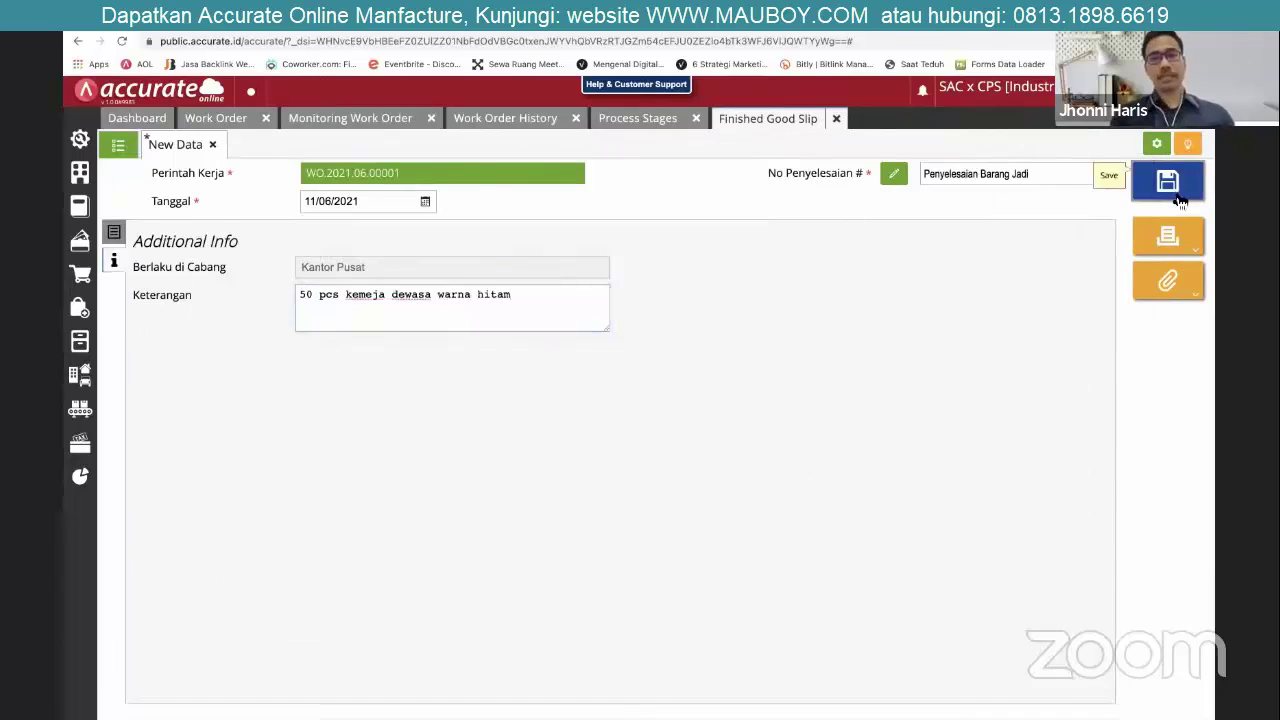
{"action": "left_click", "coordinate": [840, 119]}
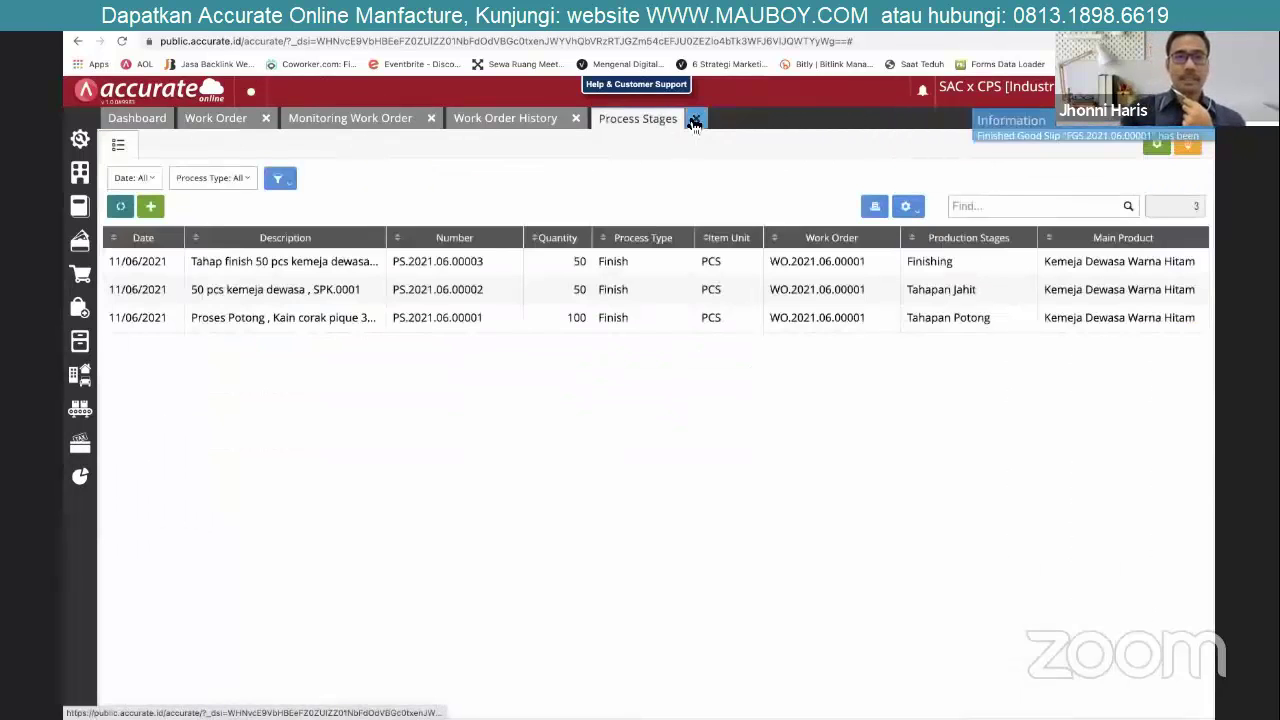
{"action": "left_click", "coordinate": [694, 119]}
Refresh the monitoring board and work order history to review the stage progress and the finished goods entry.
{"action": "left_click", "coordinate": [360, 120]}
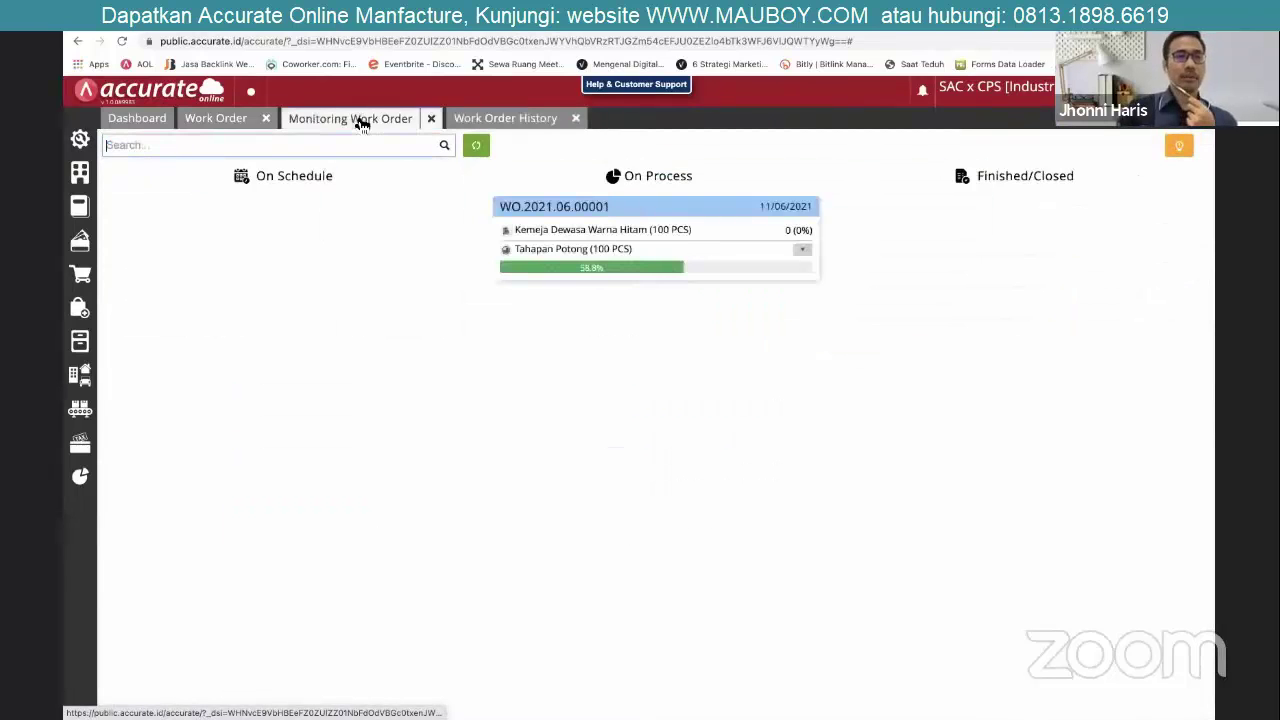
{"action": "left_click", "coordinate": [477, 146]}
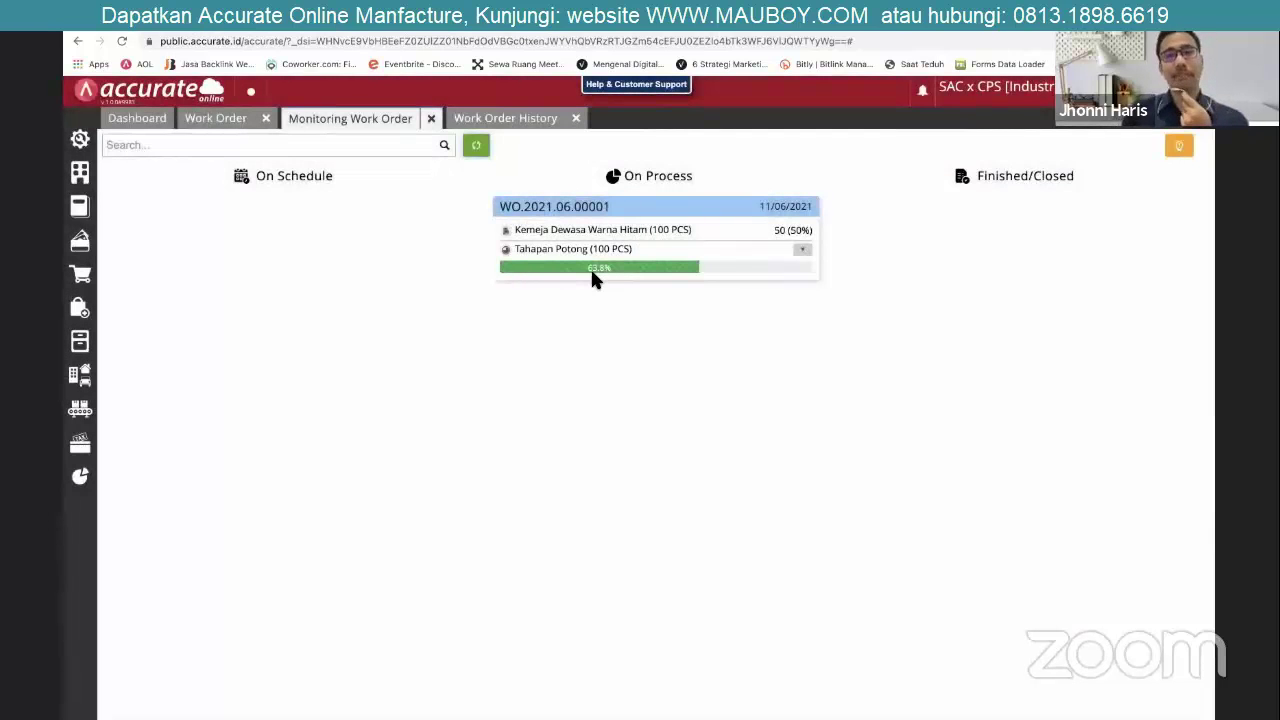
{"action": "left_click", "coordinate": [802, 249]}
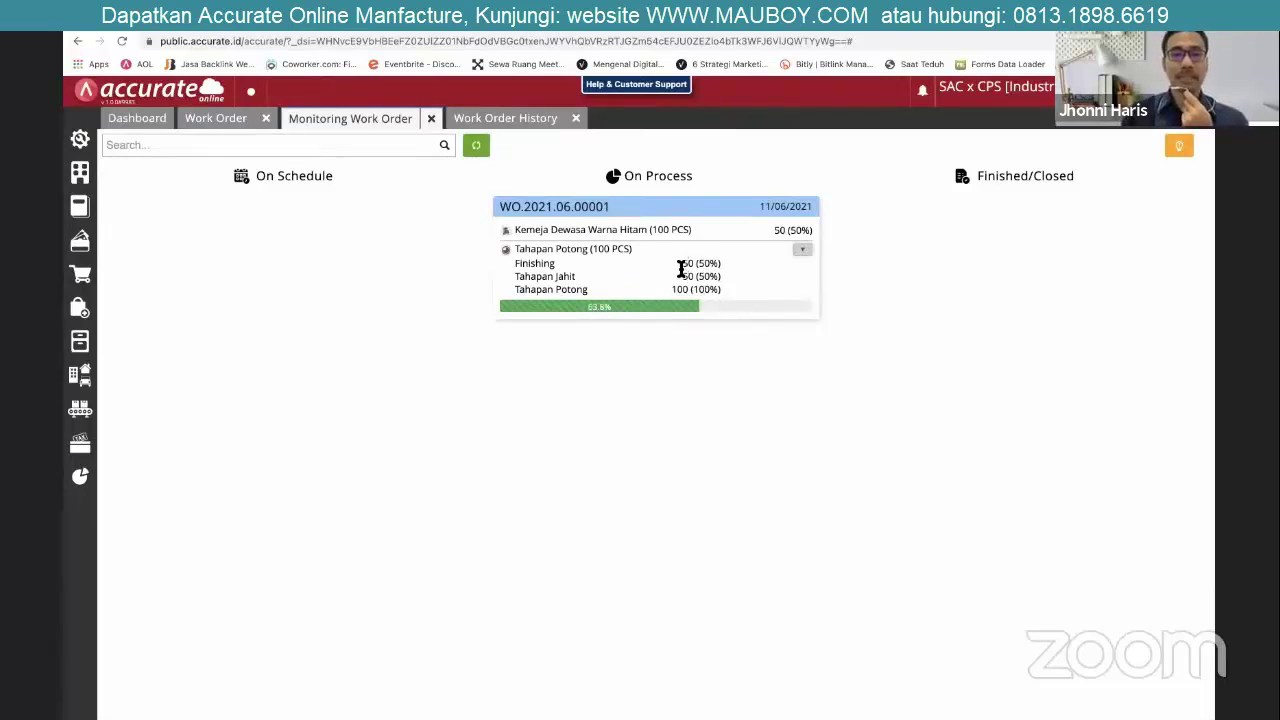
{"action": "left_click", "coordinate": [80, 408]}
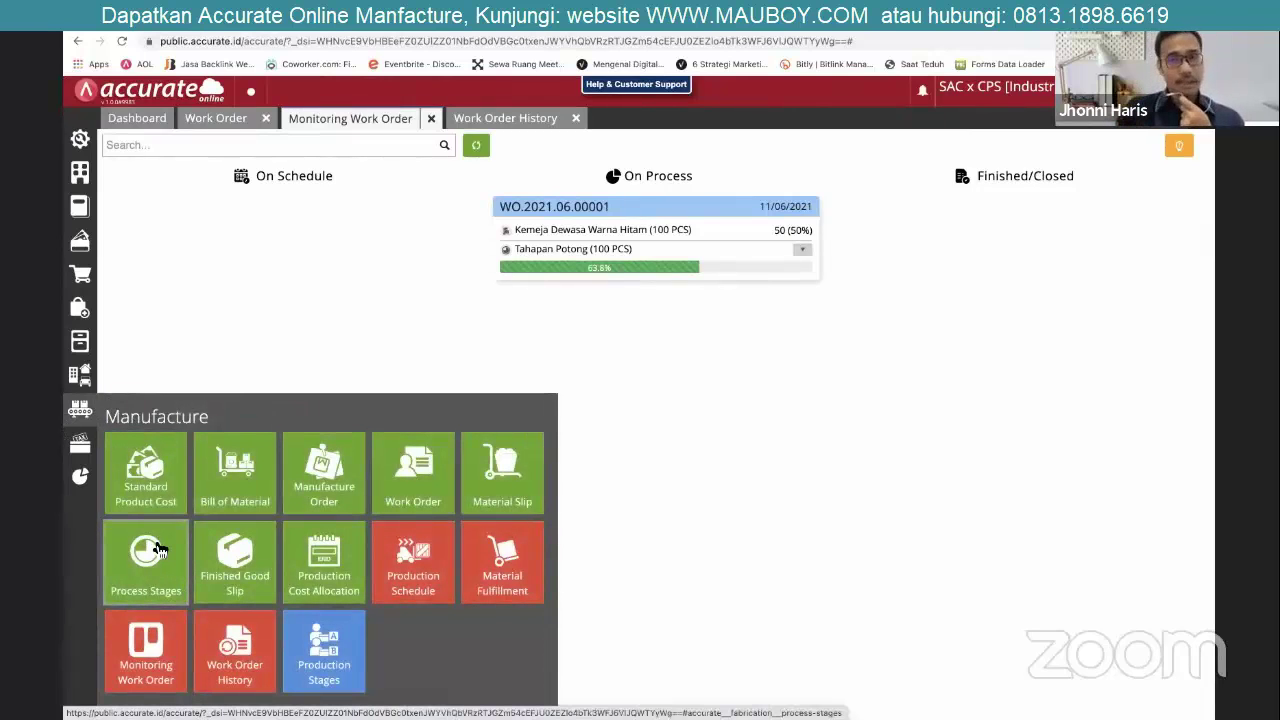
{"action": "left_click", "coordinate": [510, 122]}
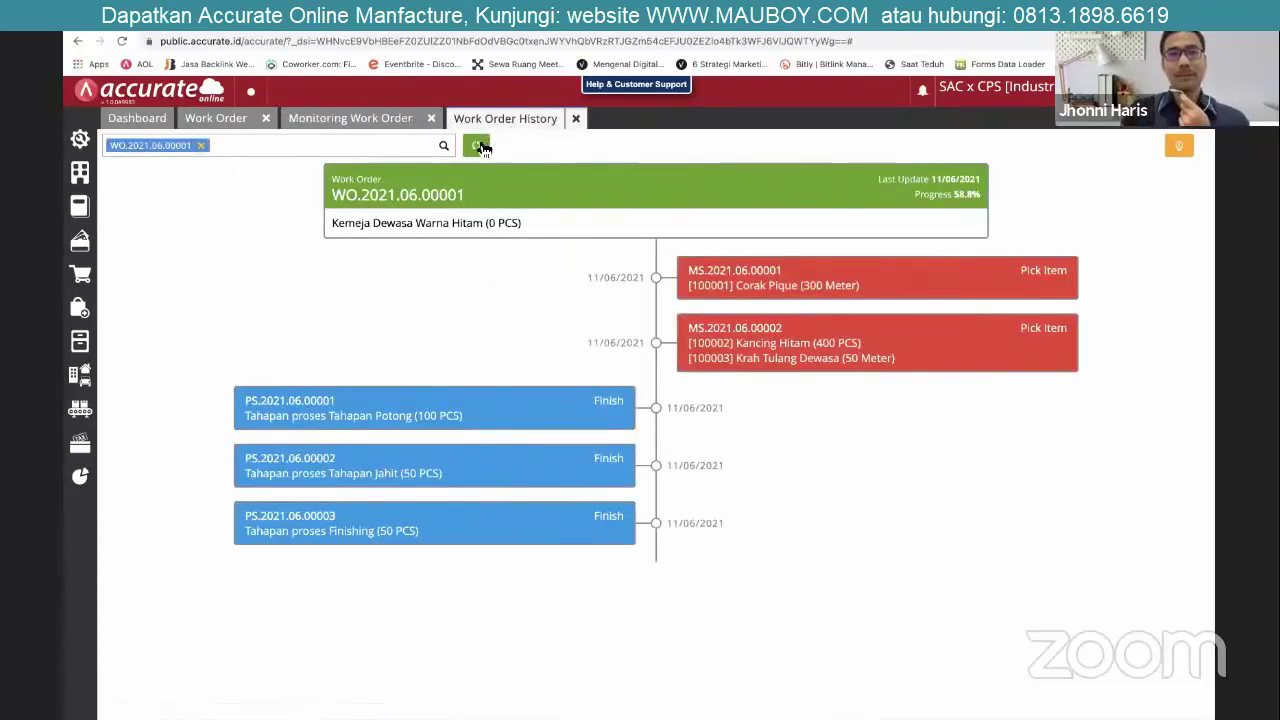
{"action": "left_click", "coordinate": [480, 146]}
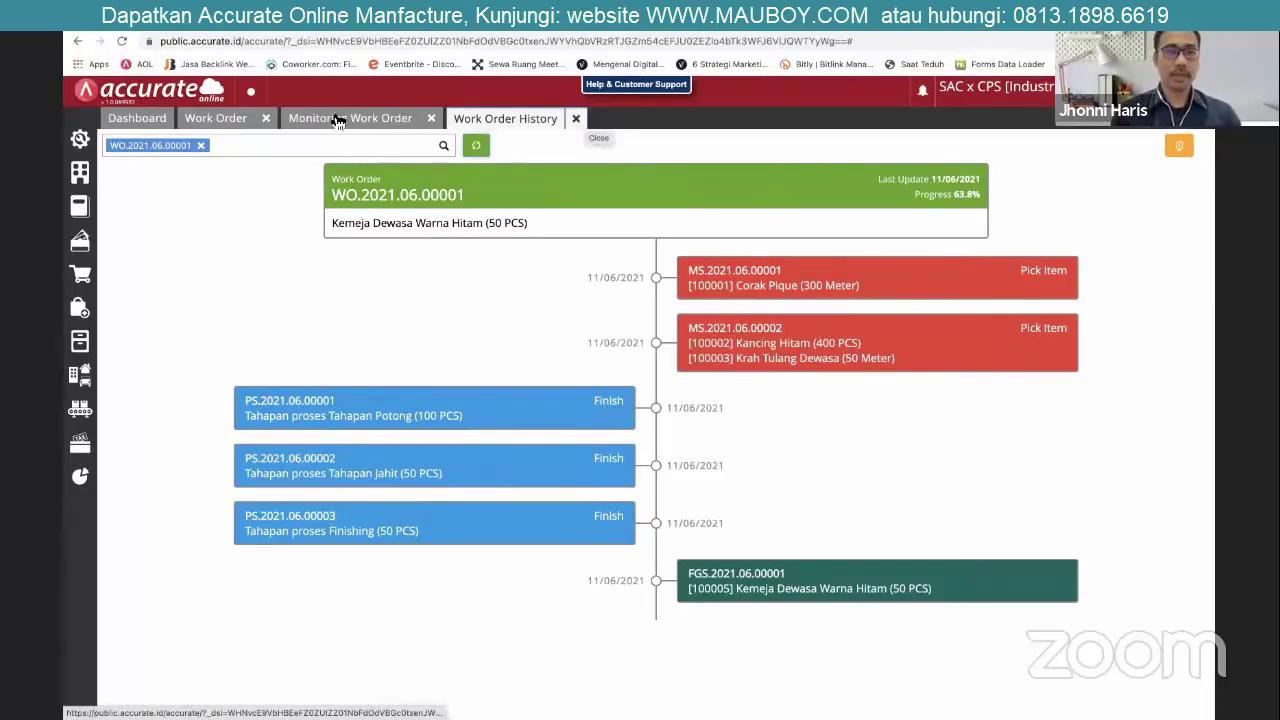
{"action": "mouse_move", "coordinate": [79, 372]}
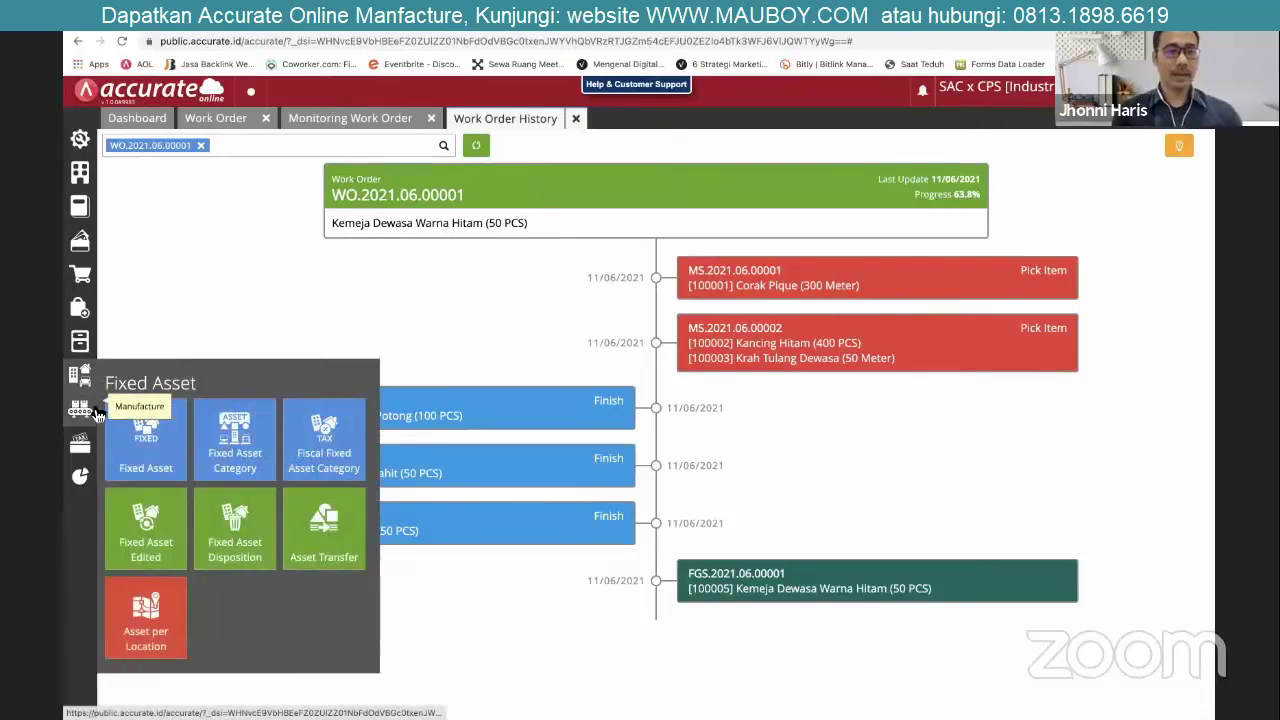
Create a Pick Item material slip for the Kemeja Dewasa Warna Hitam work order and load the Tahapan Jahit stage's Kancing Hitam and Krah Tulang Dewasa.
{"action": "mouse_move", "coordinate": [80, 408]}
{"action": "left_click", "coordinate": [526, 464]}
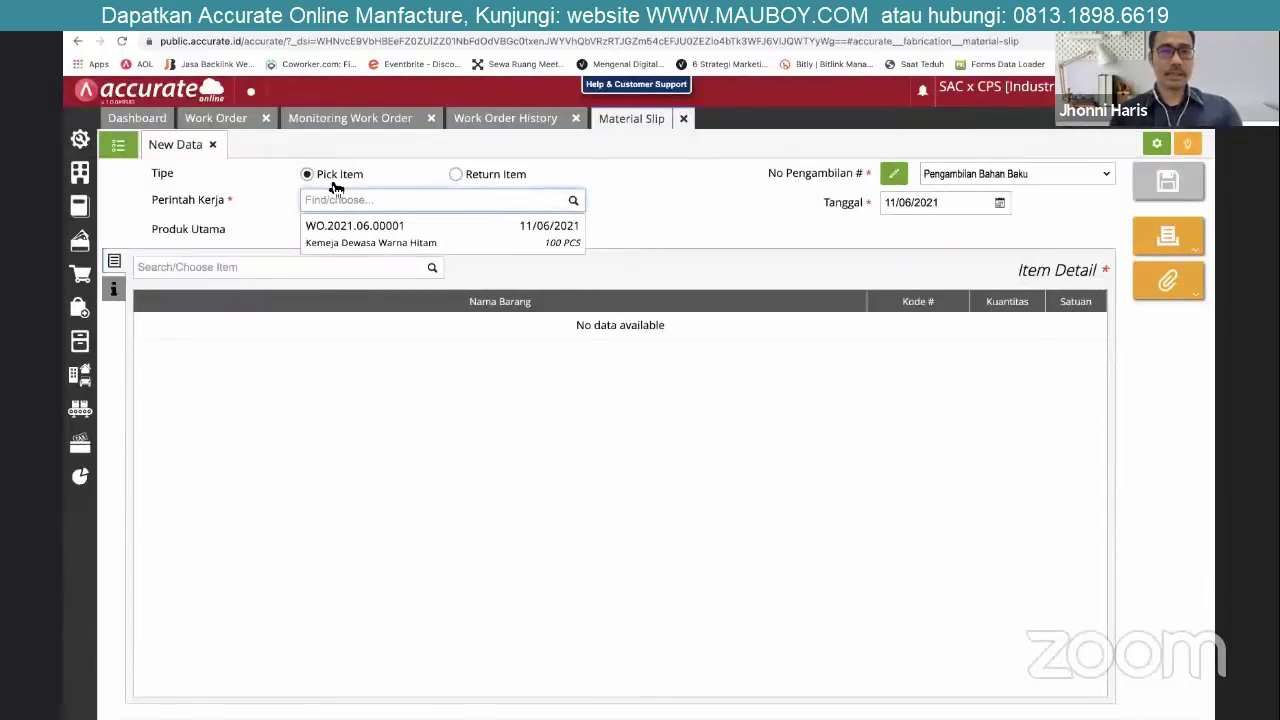
{"action": "left_click", "coordinate": [428, 225]}
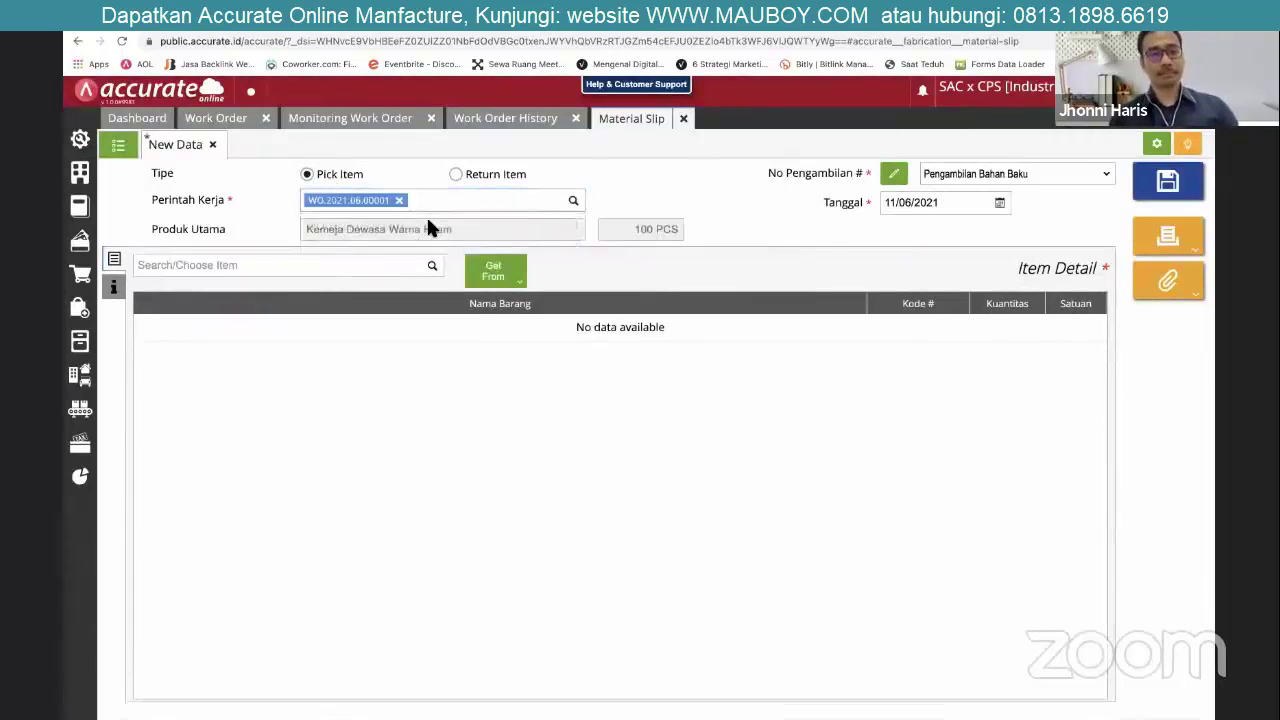
{"action": "left_click", "coordinate": [500, 288]}
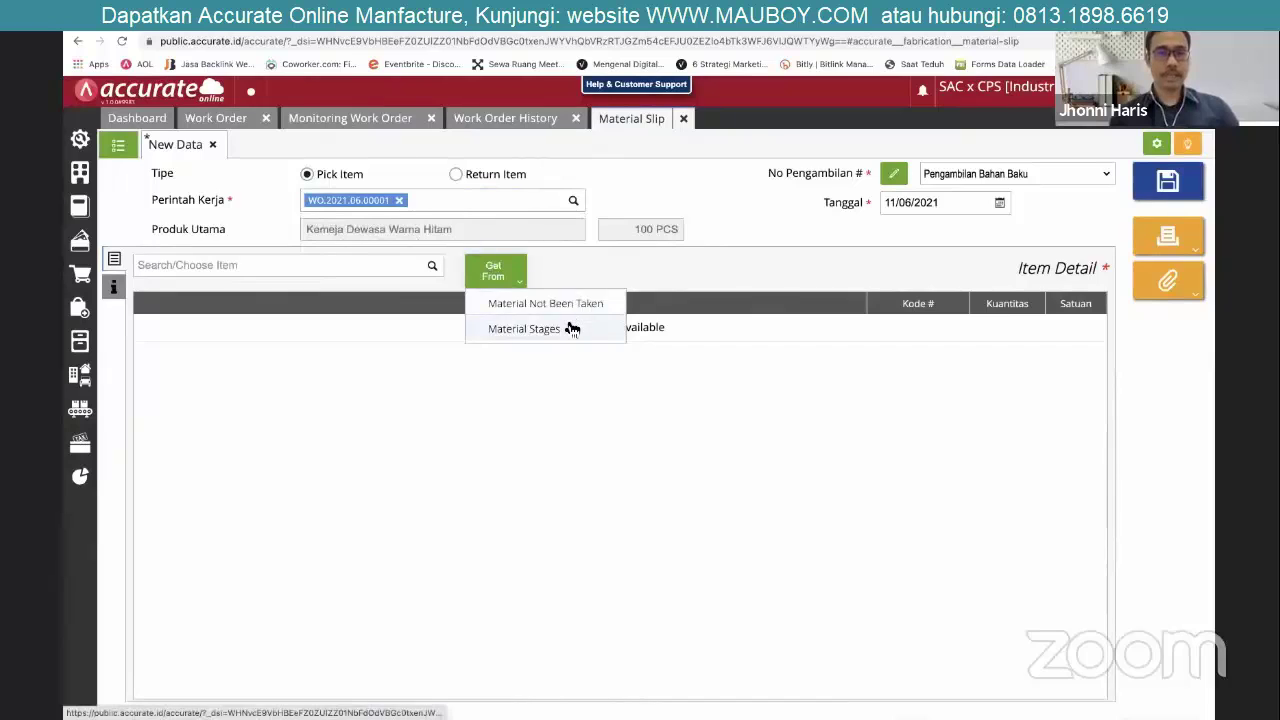
{"action": "left_click", "coordinate": [568, 330]}
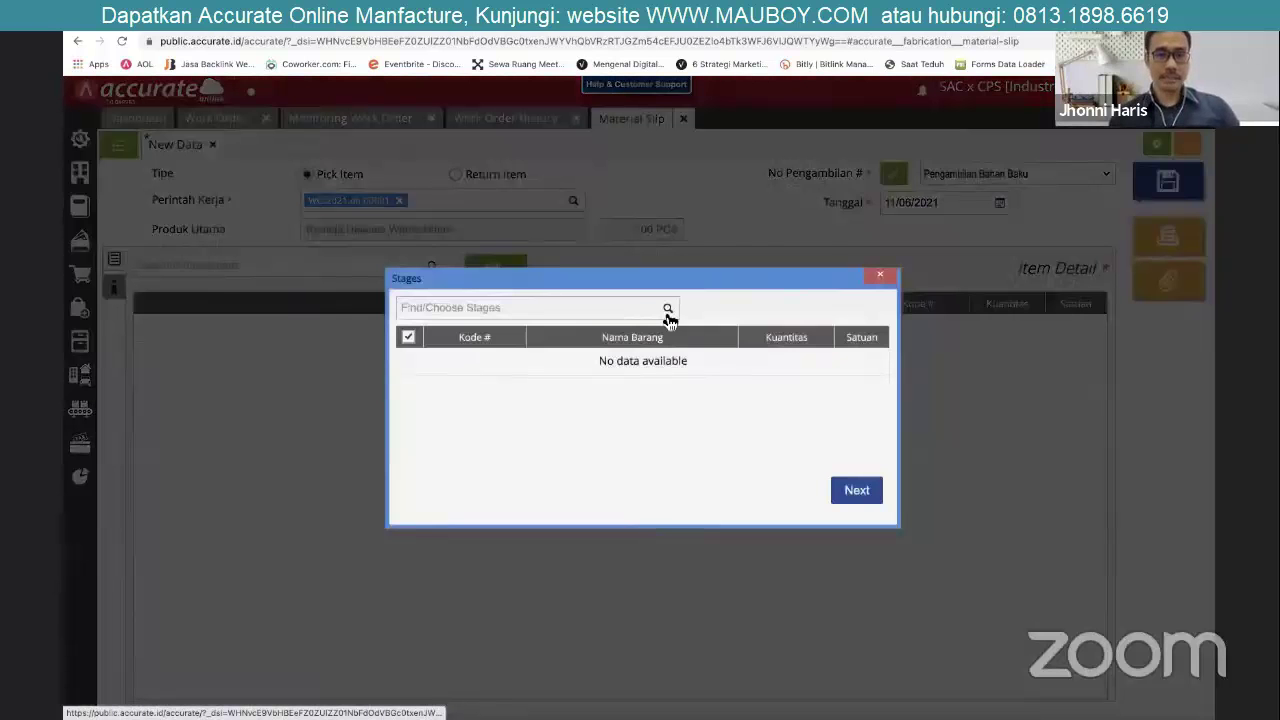
{"action": "left_click", "coordinate": [667, 308]}
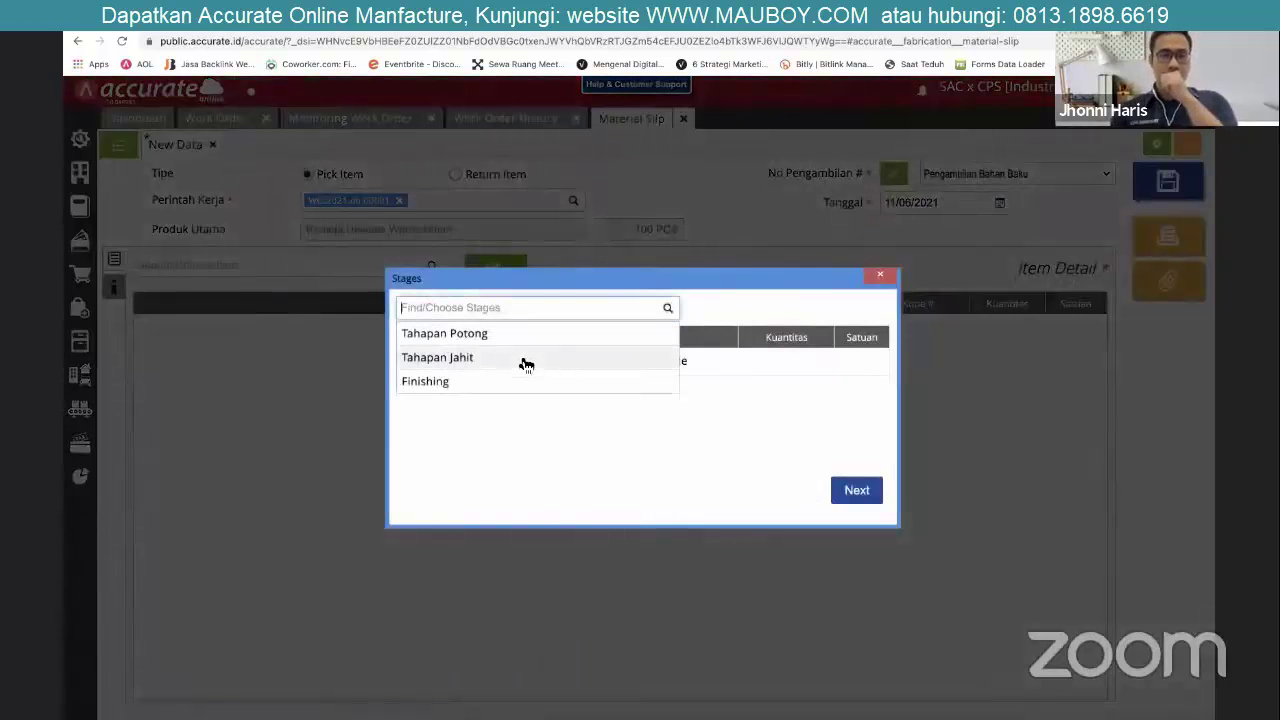
{"action": "left_click", "coordinate": [529, 359]}
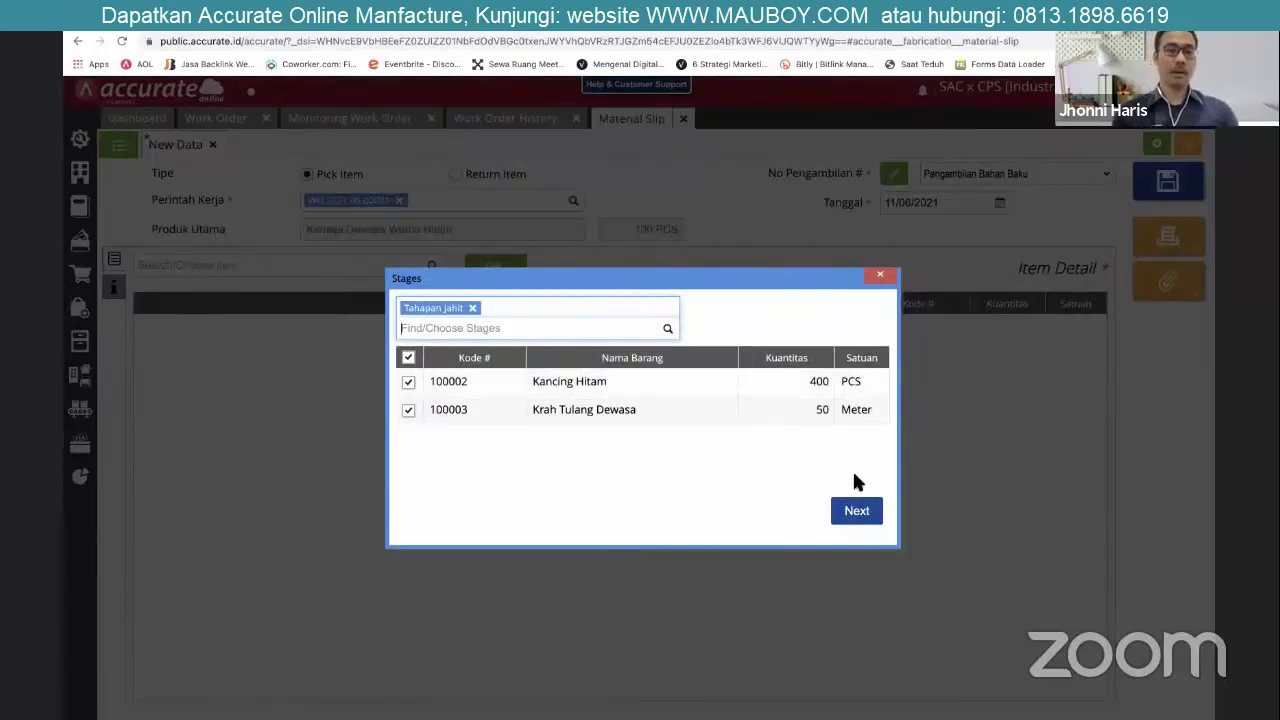
{"action": "left_click", "coordinate": [858, 512]}
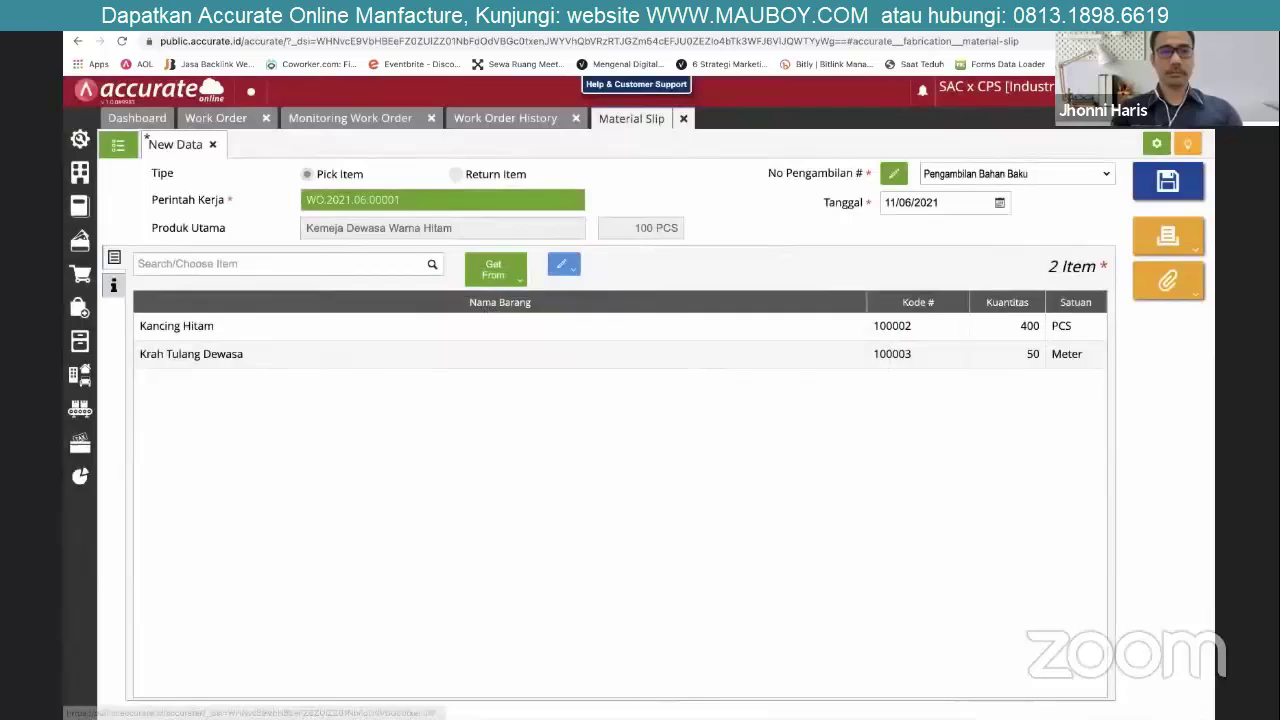
Enter "Proses sisa 50pcs kemeja dewasa warna hitam" as the material slip's Keterangan, save the slip and close it.
{"action": "left_click", "coordinate": [113, 285]}
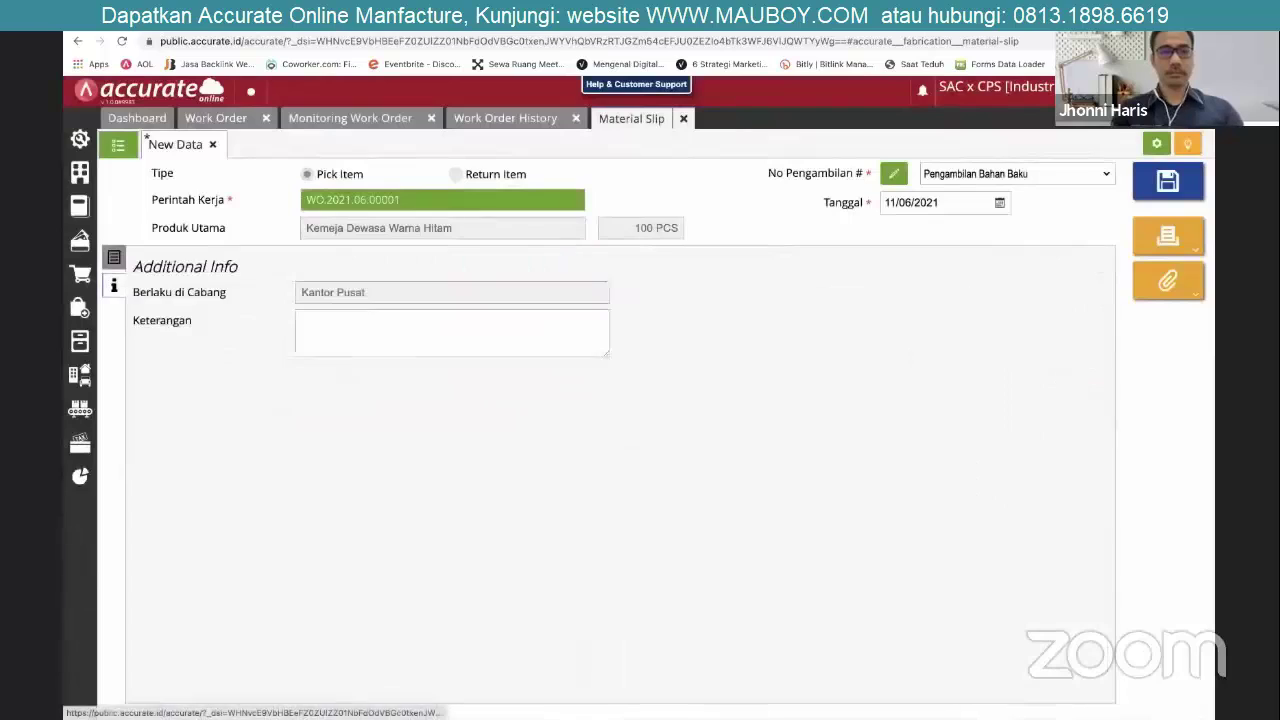
{"action": "type", "text": "Proses sisa 50pcs"}
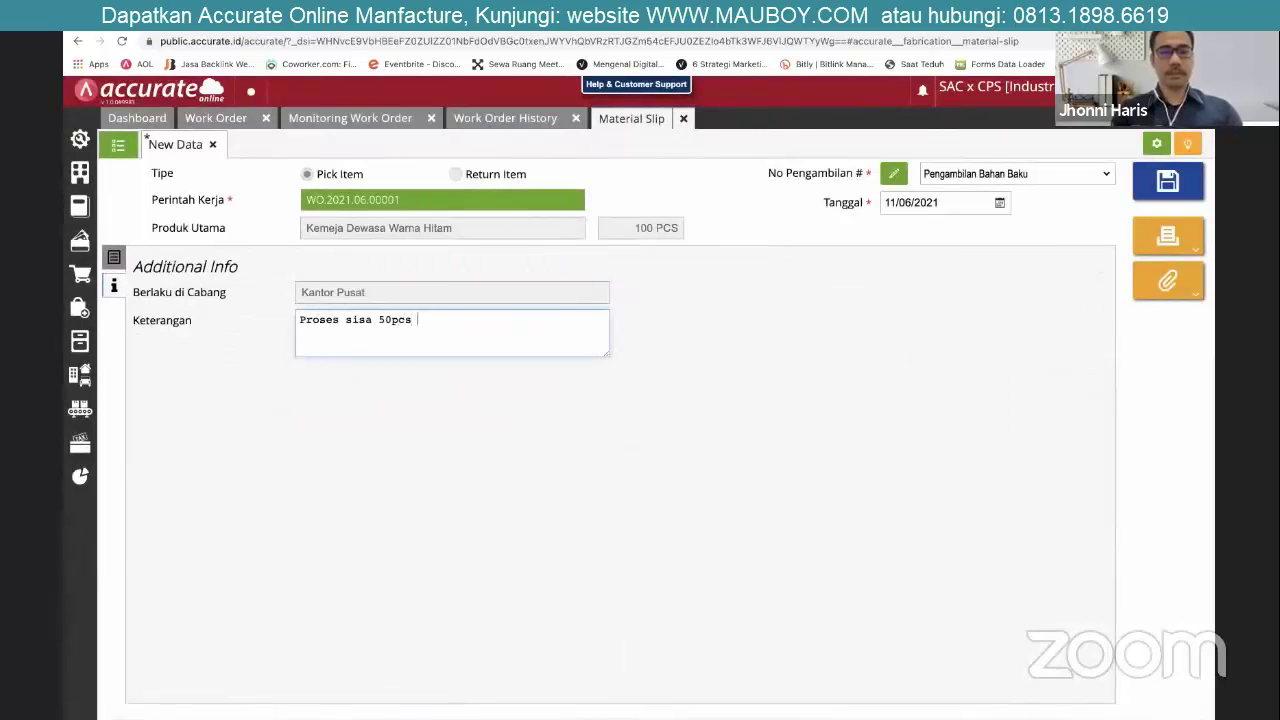
{"action": "type", "text": " kemeja"}
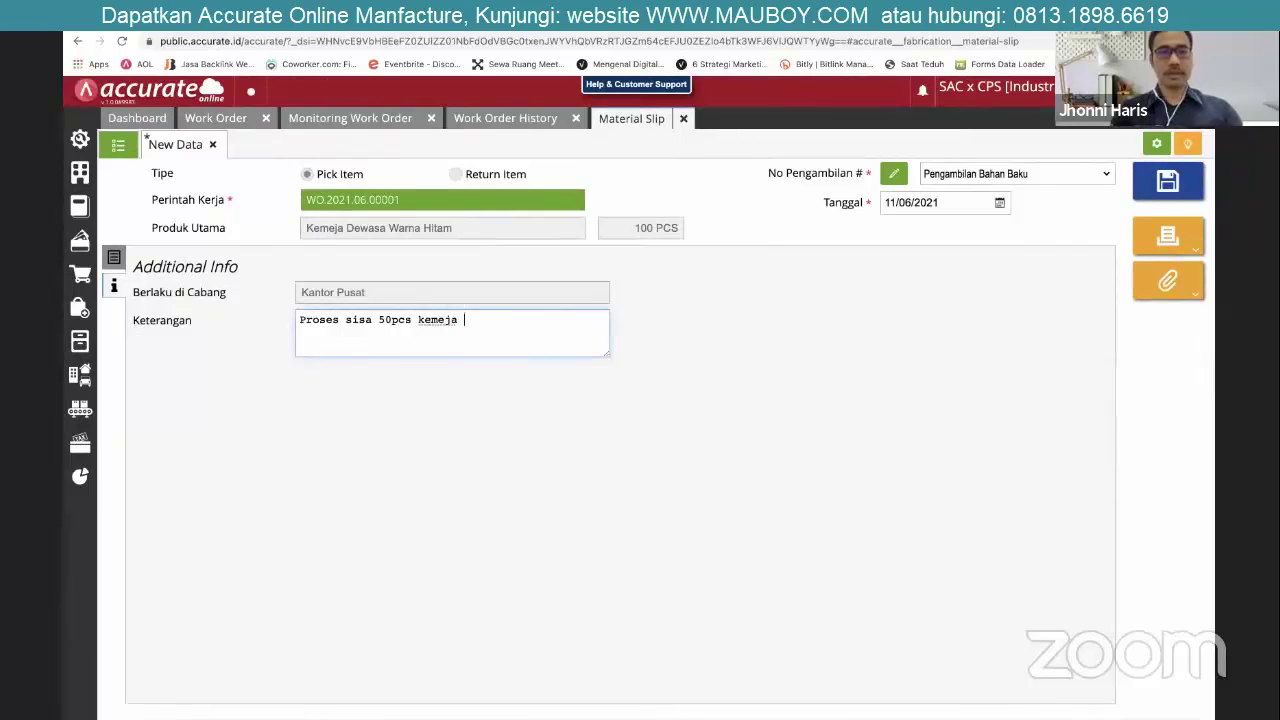
{"action": "type", "text": "sdewass"}
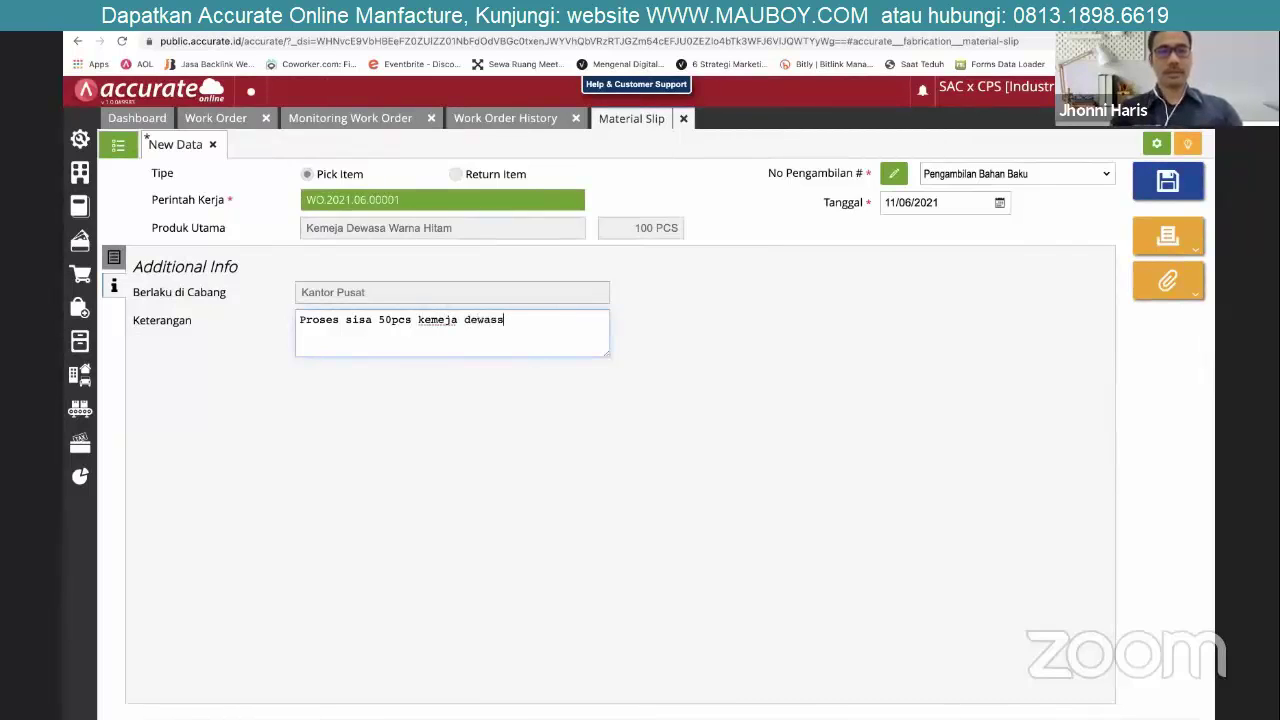
{"action": "key", "text": "BackSpace"}
{"action": "type", "text": "a warna hit"}
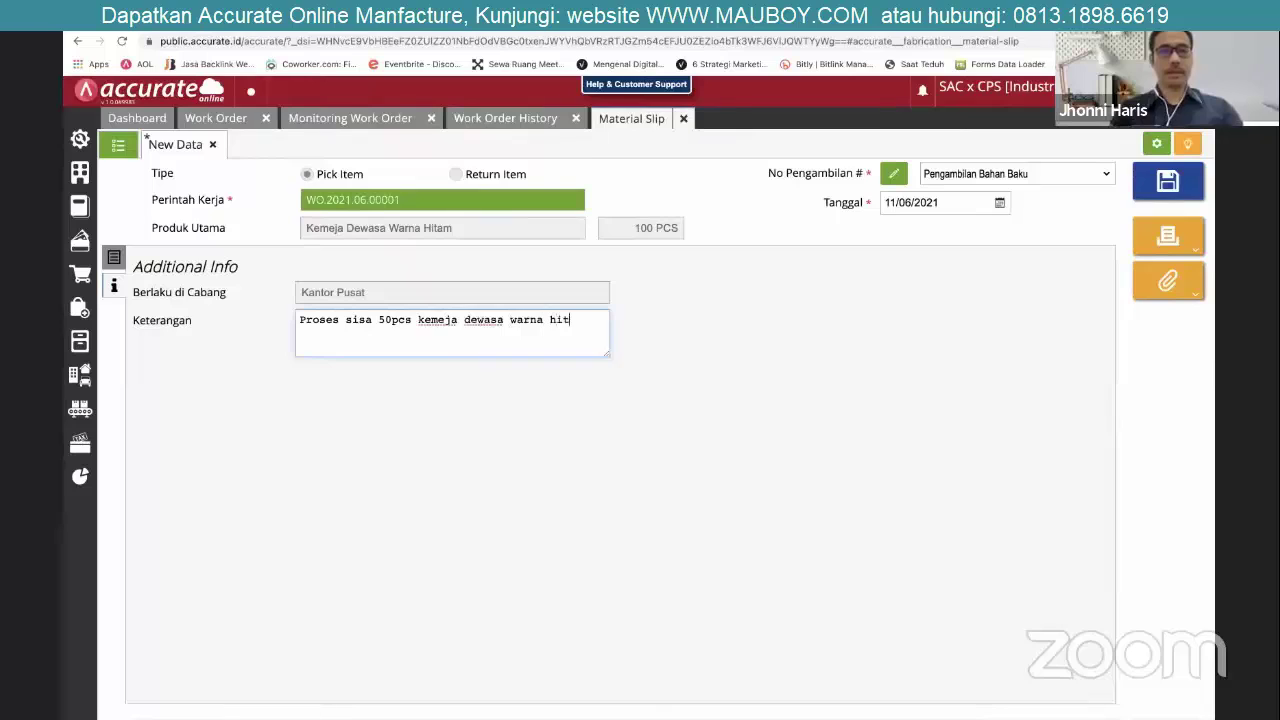
{"action": "type", "text": "m"}
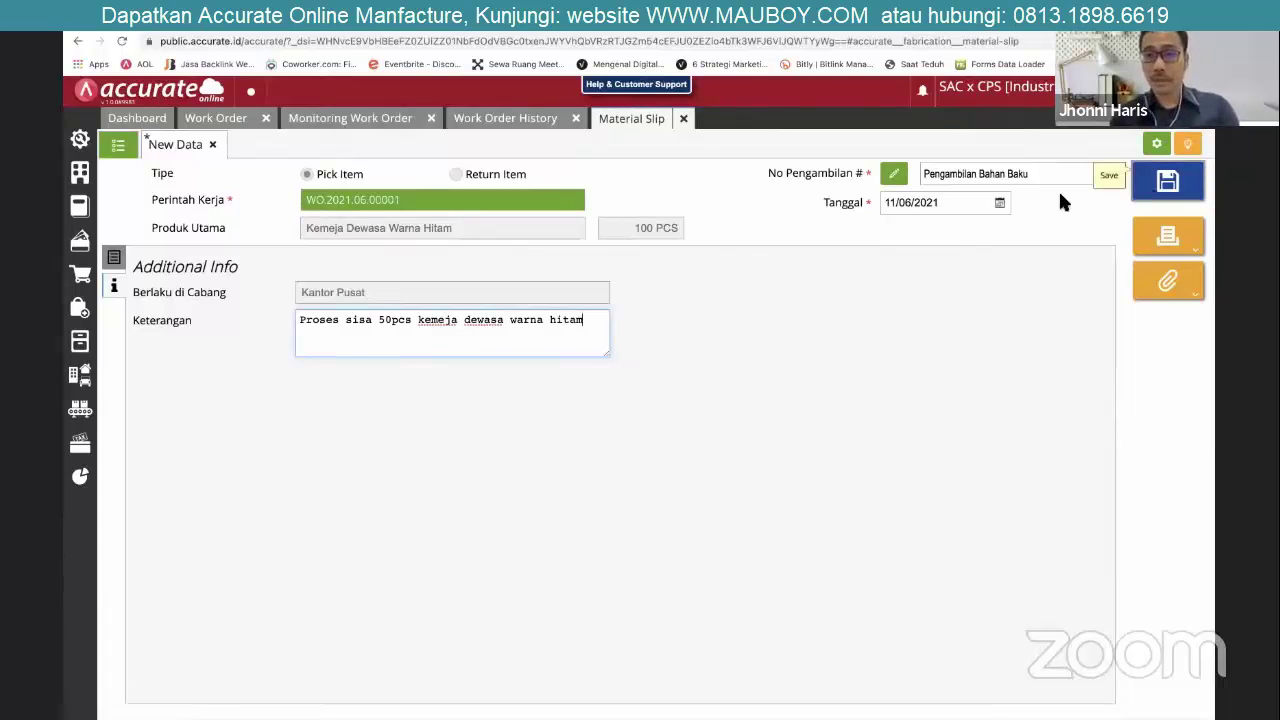
{"action": "left_click", "coordinate": [1168, 182]}
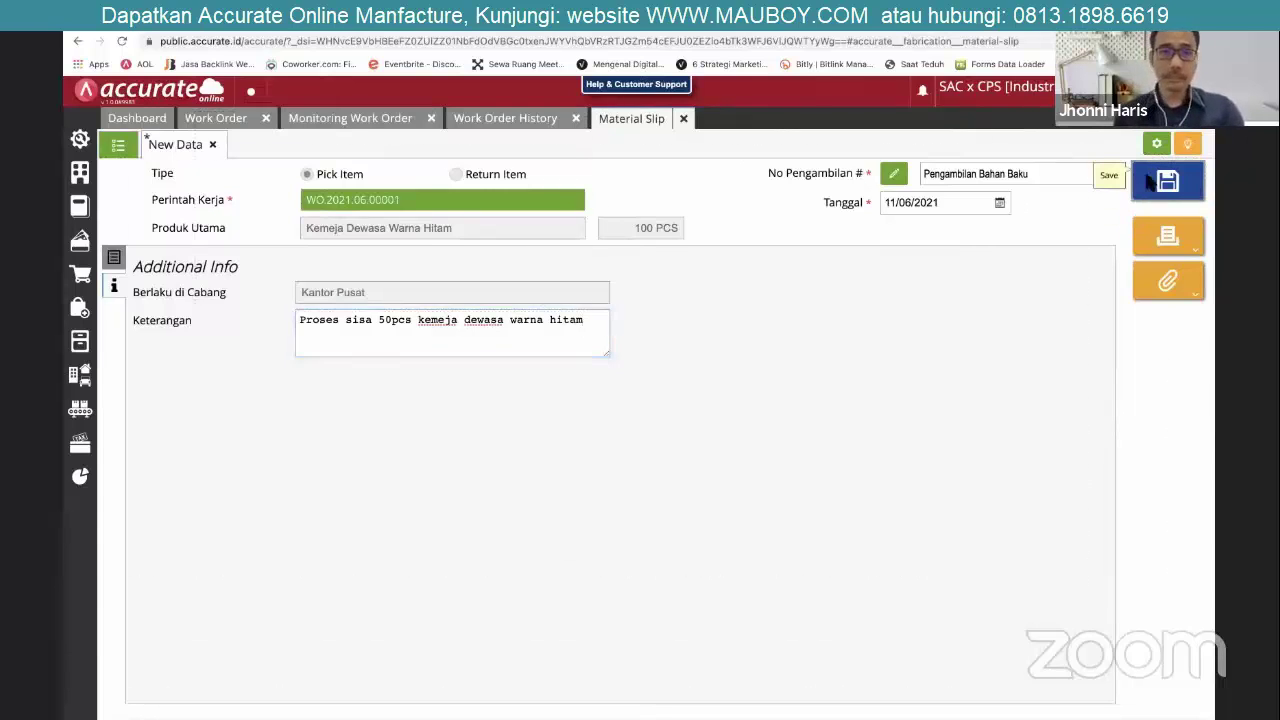
{"action": "left_click", "coordinate": [686, 120]}
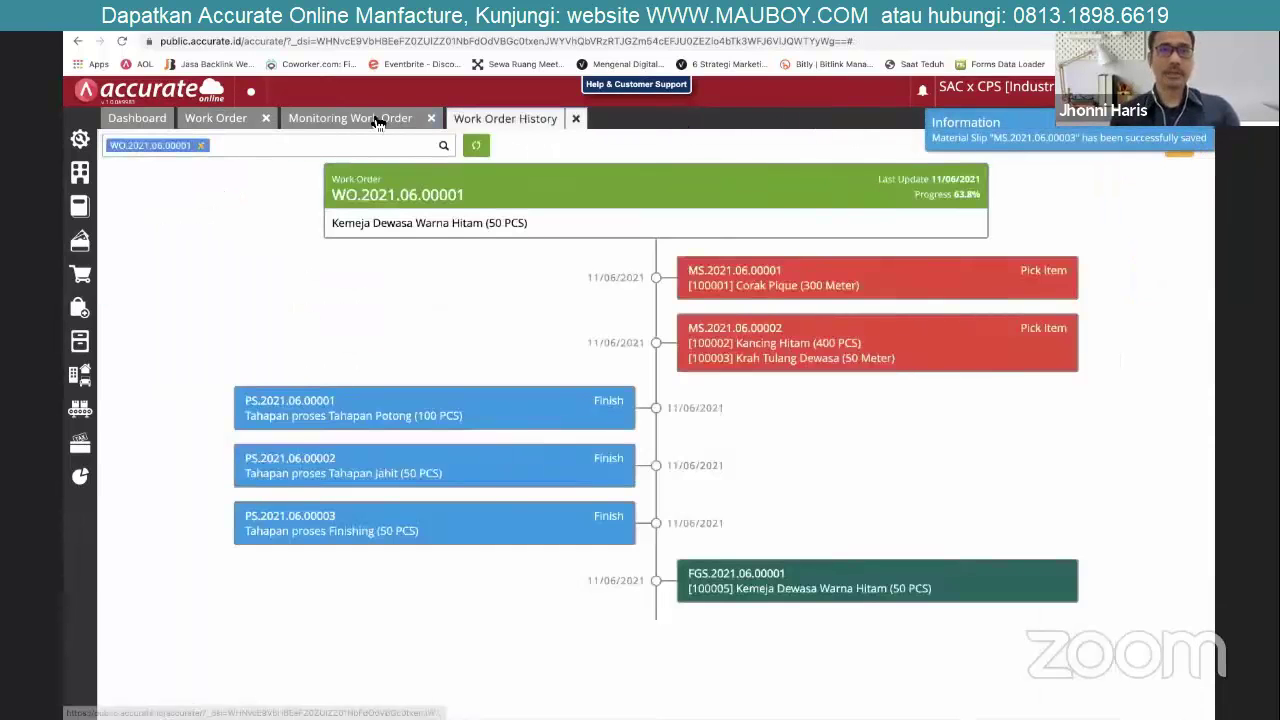
Refresh the work order monitoring board to check production progress, and return to the work order history.
{"action": "left_click", "coordinate": [378, 120]}
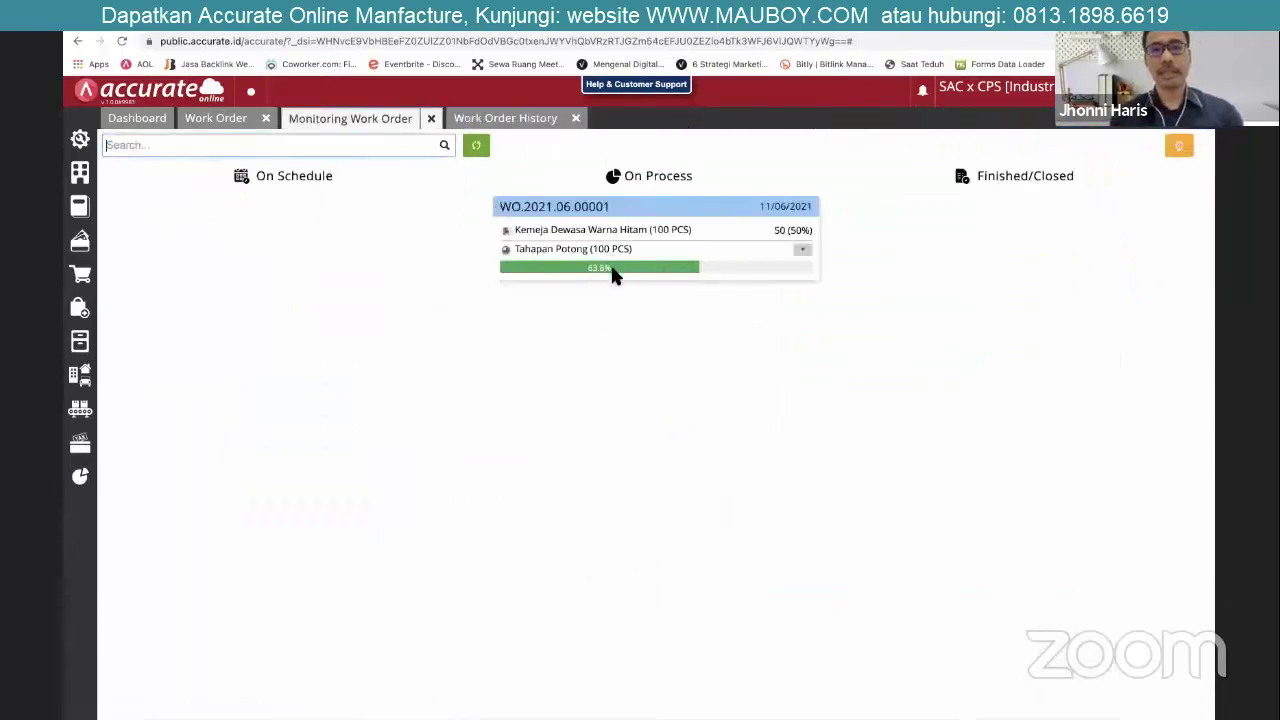
{"action": "left_click", "coordinate": [476, 145]}
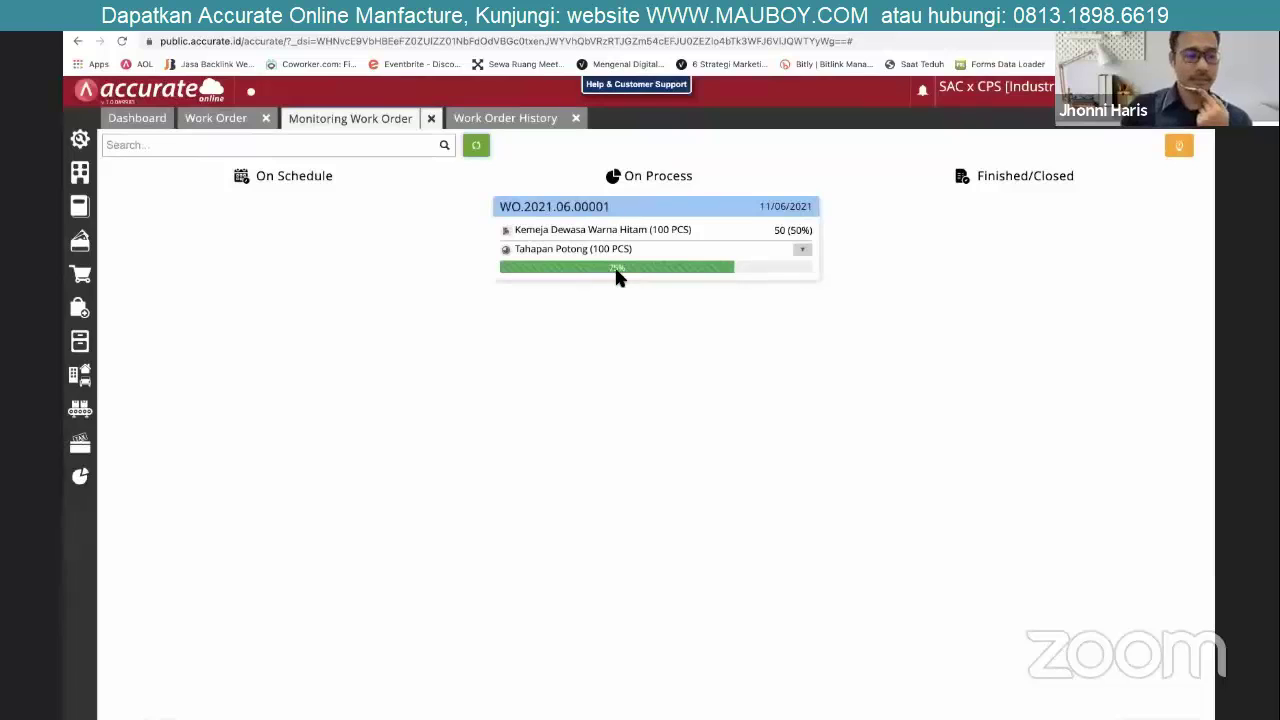
{"action": "left_click", "coordinate": [517, 121]}
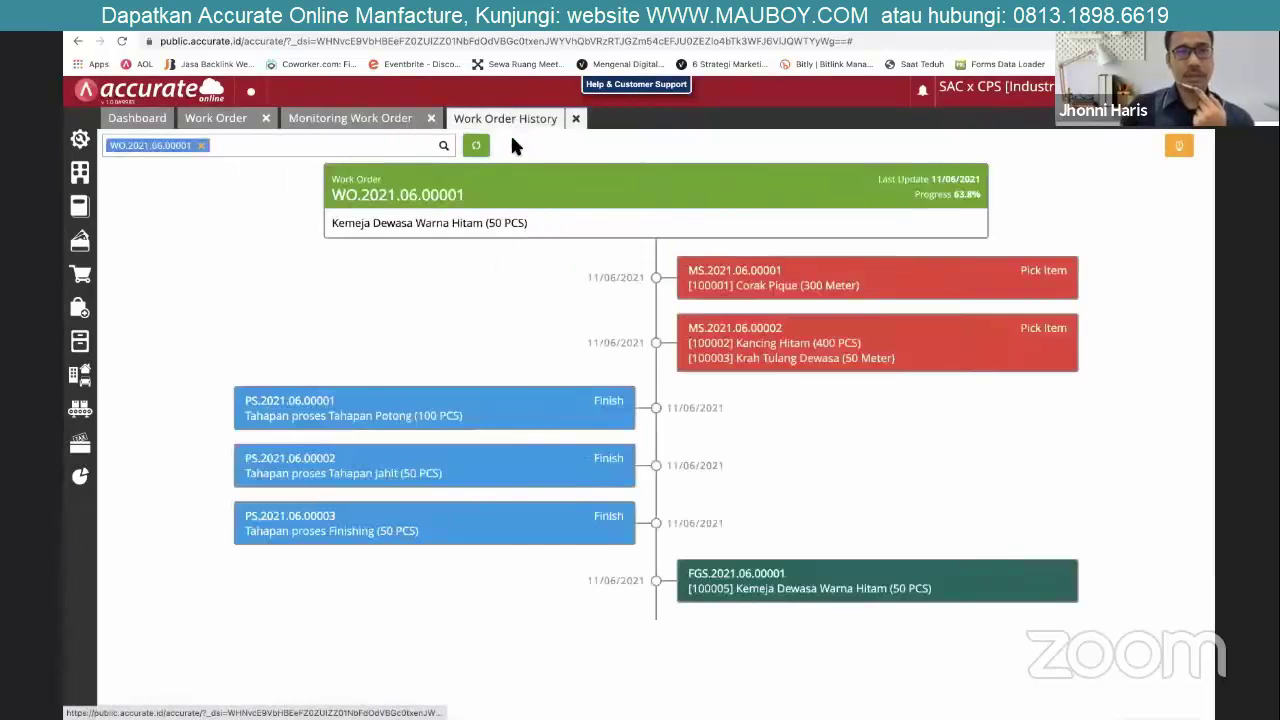